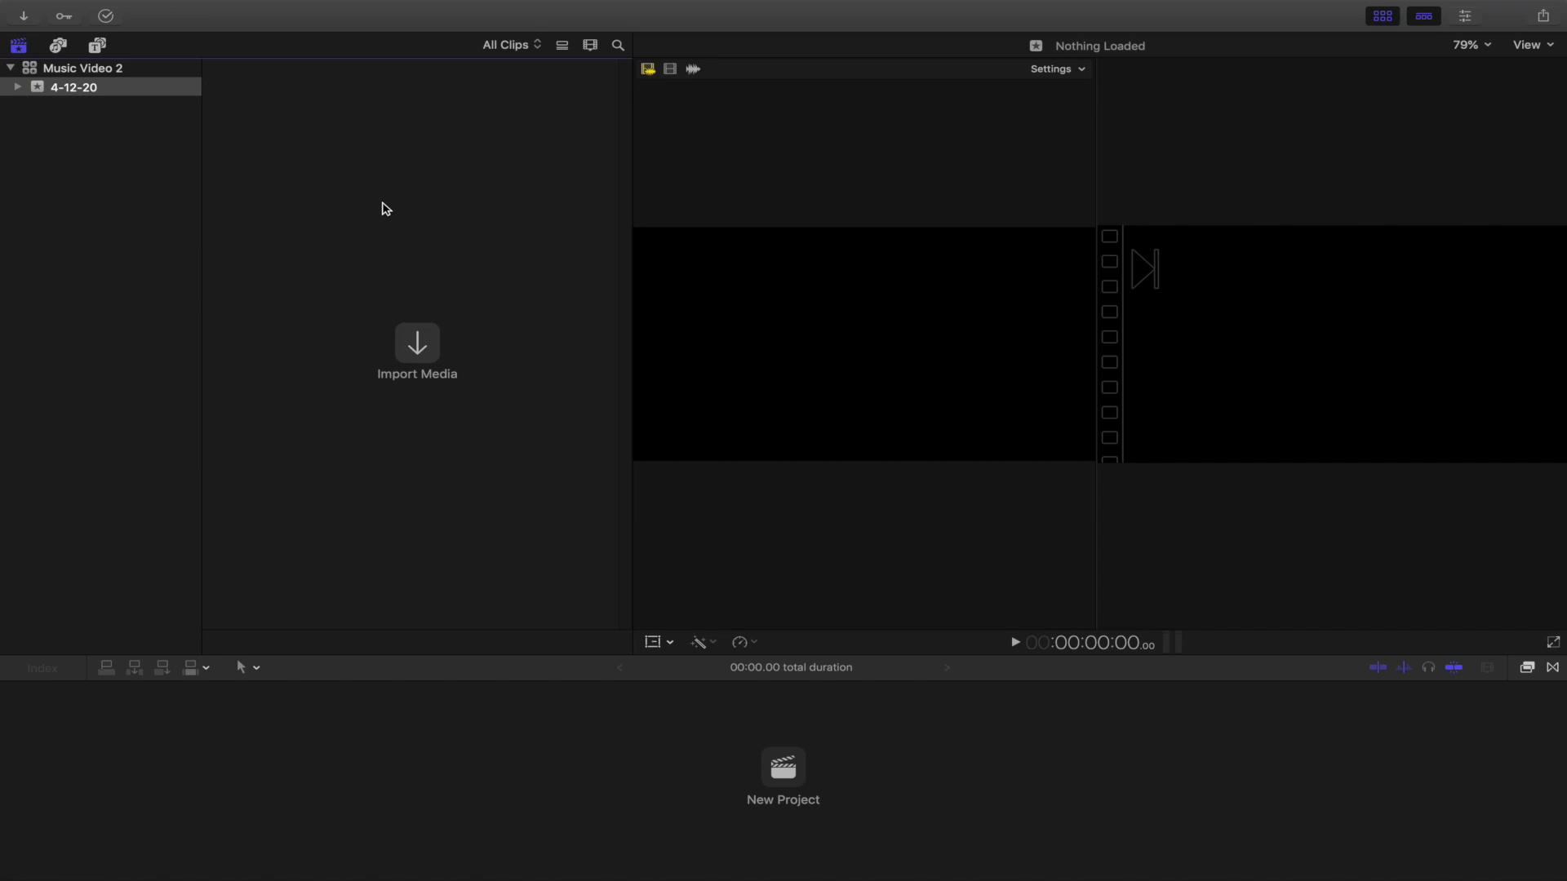
Create a new project named "Champagne Room" in the 4-12-20 event, keeping the 1080p HD 23.98p settings.
click(98, 68)
click(159, 9)
mouse_move(169, 31)
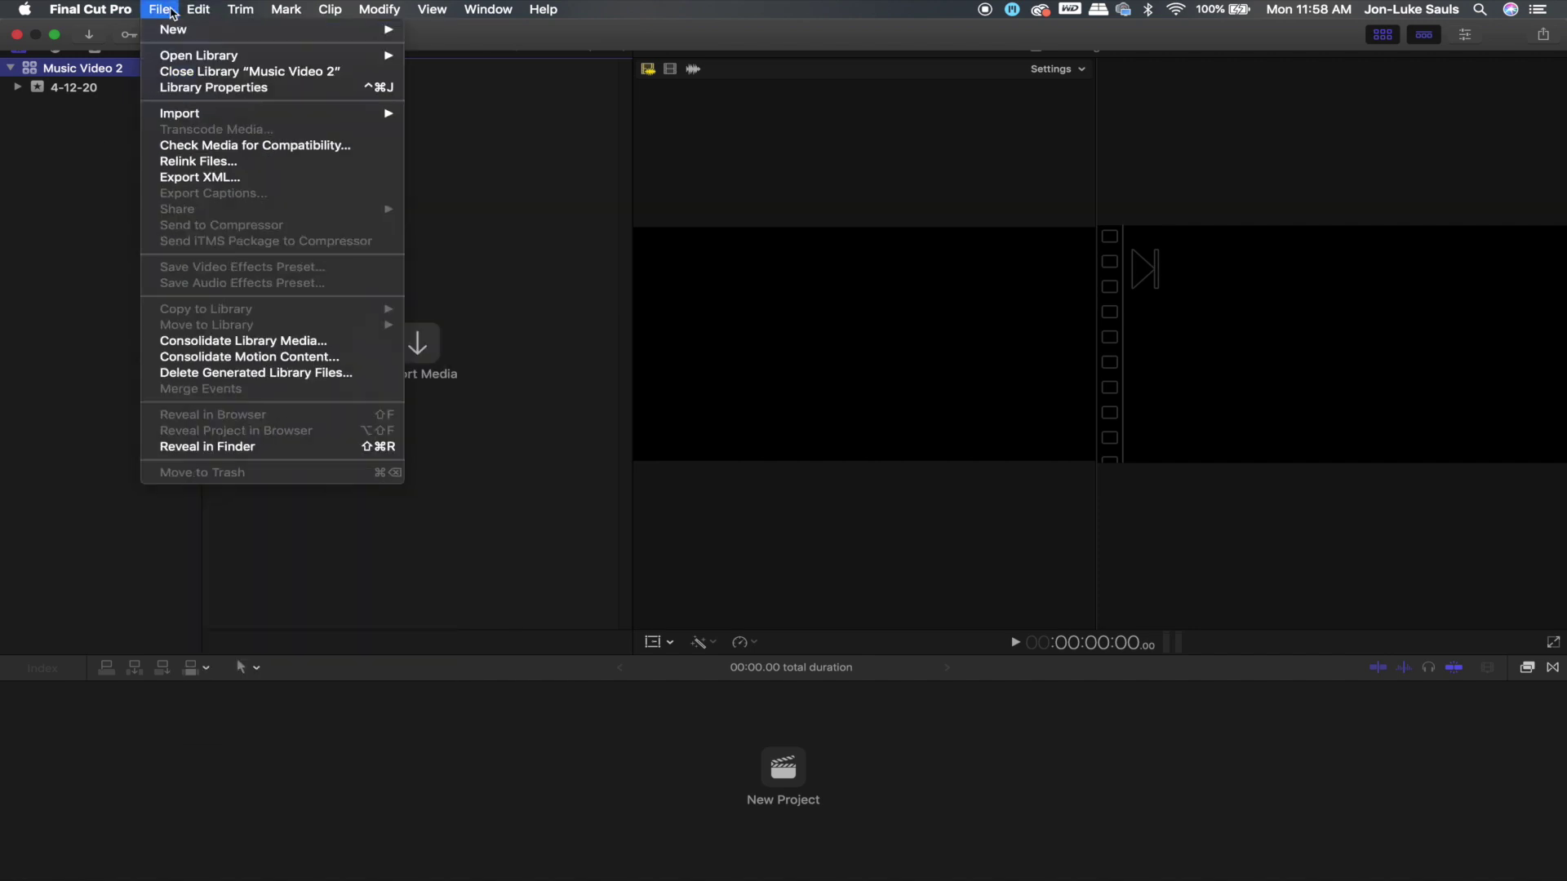
click(441, 32)
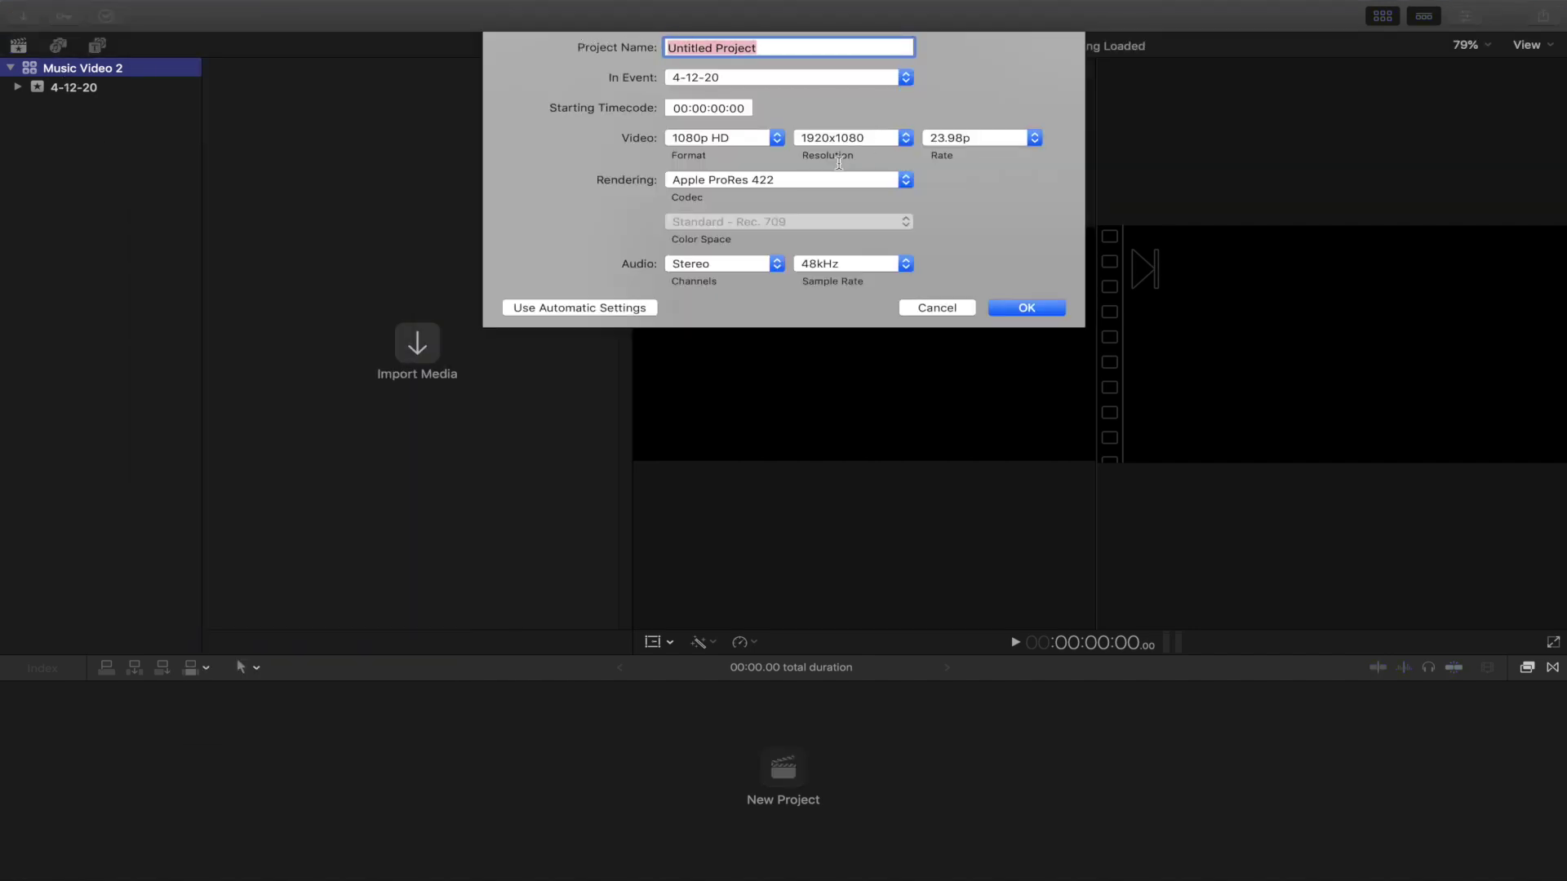
text(Mus)
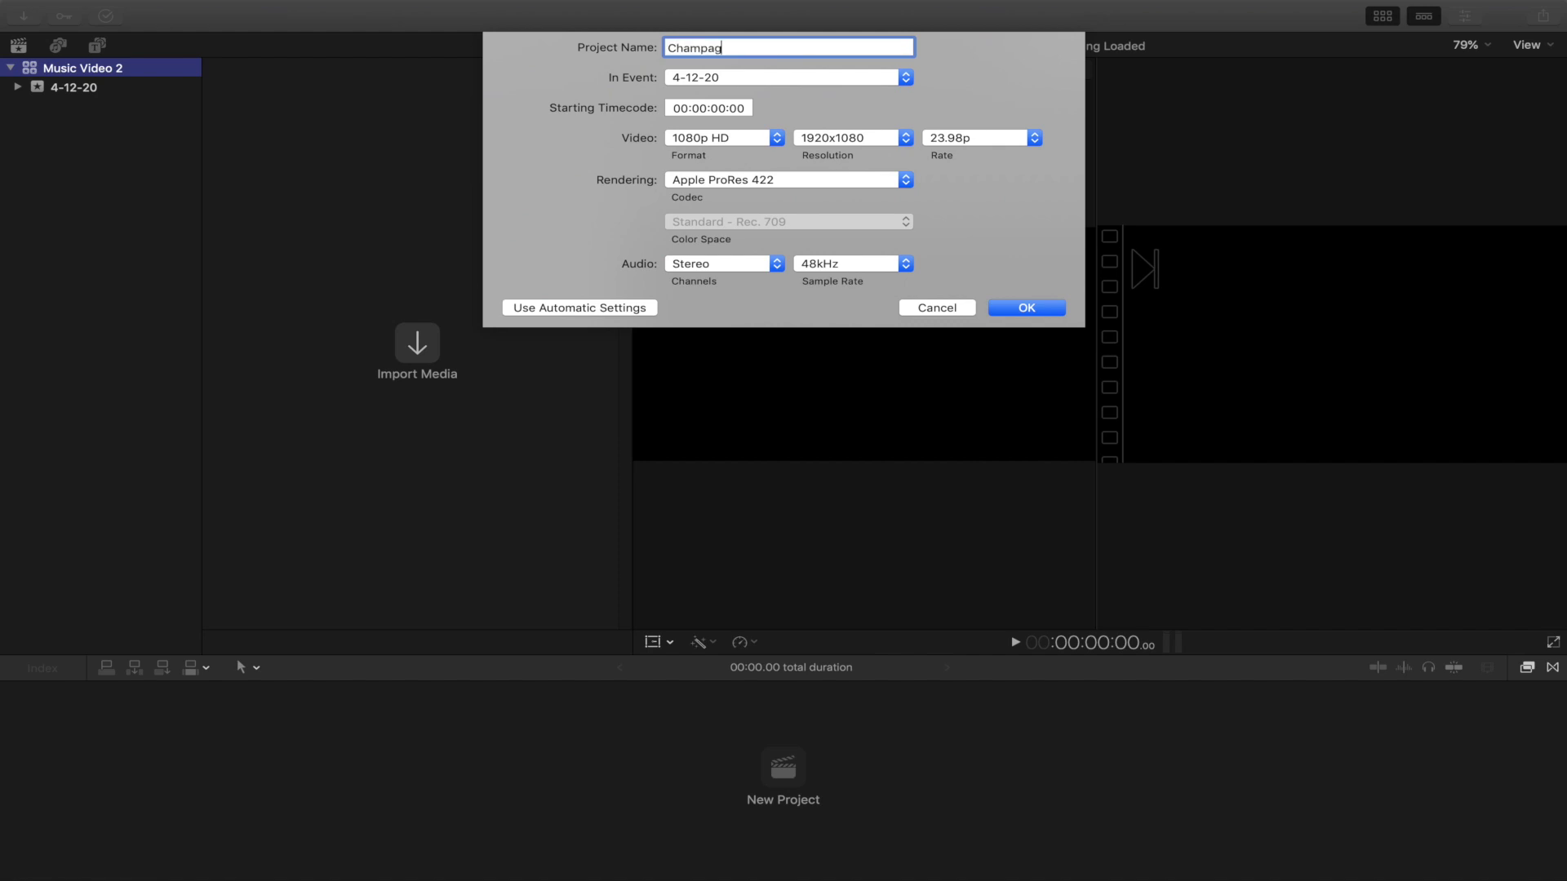
key(Return)
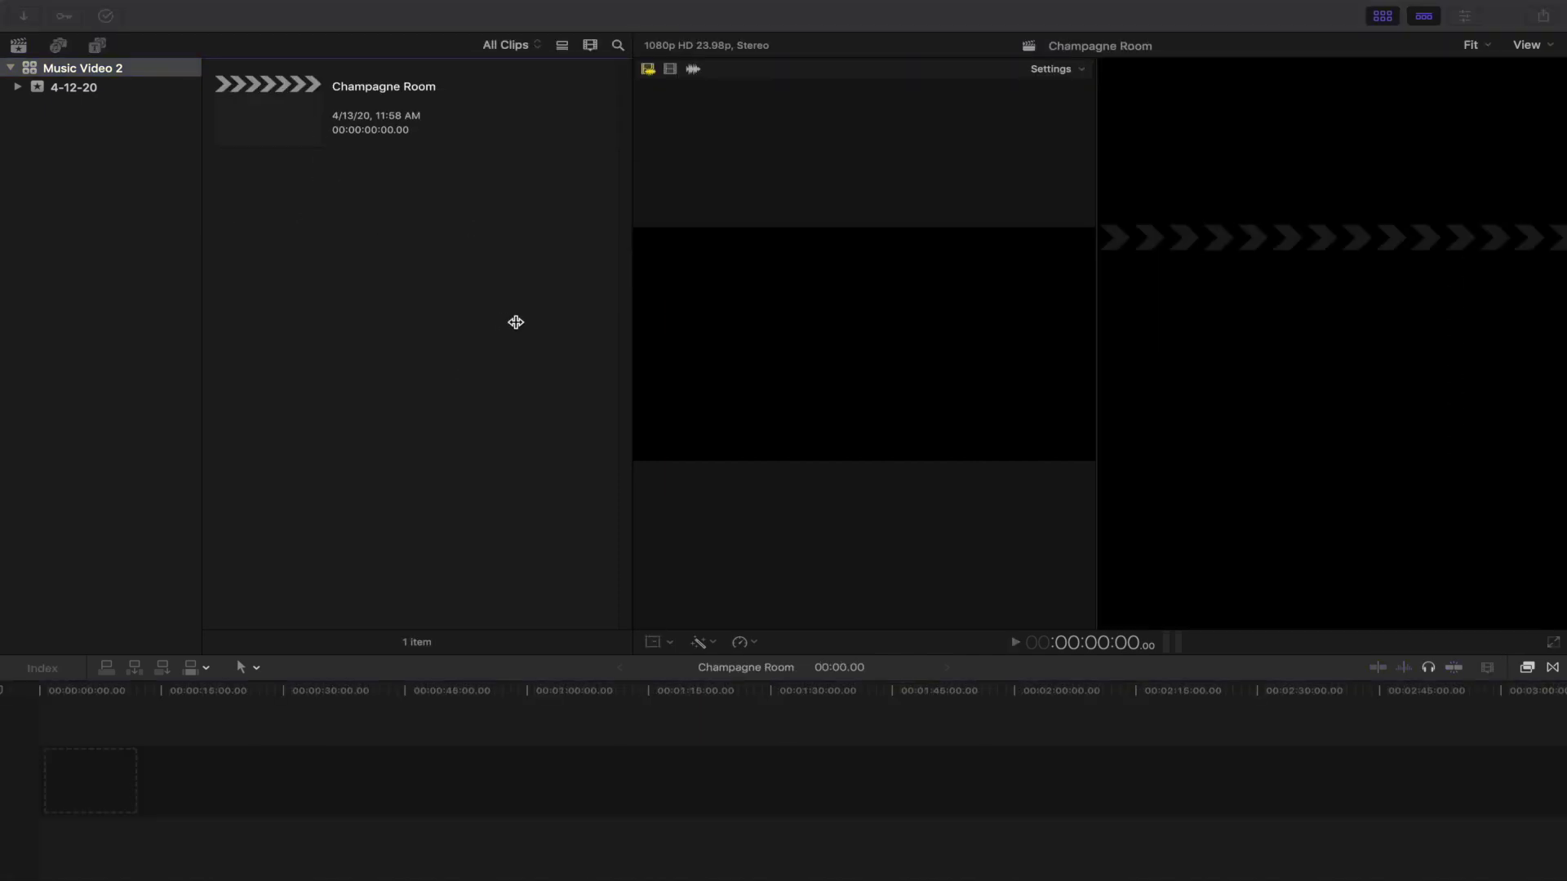
Import the Music and Raw Footage folders from the My Passport drive into the 4-12-20 event, leaving the files in place.
key(super+i)
scroll(480, 560, down, 2)
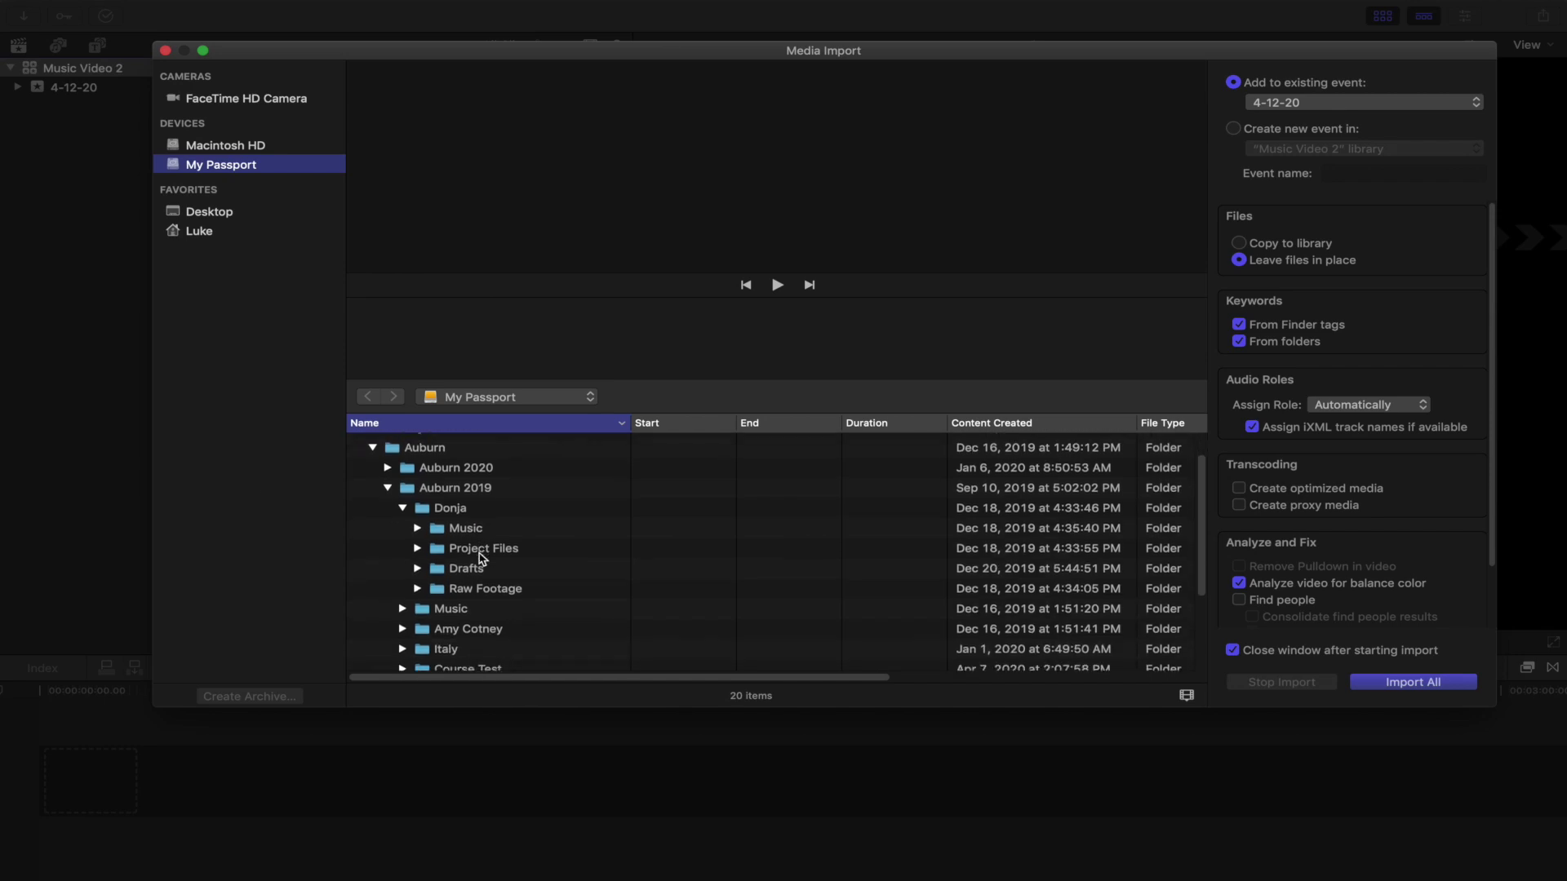
click(485, 527)
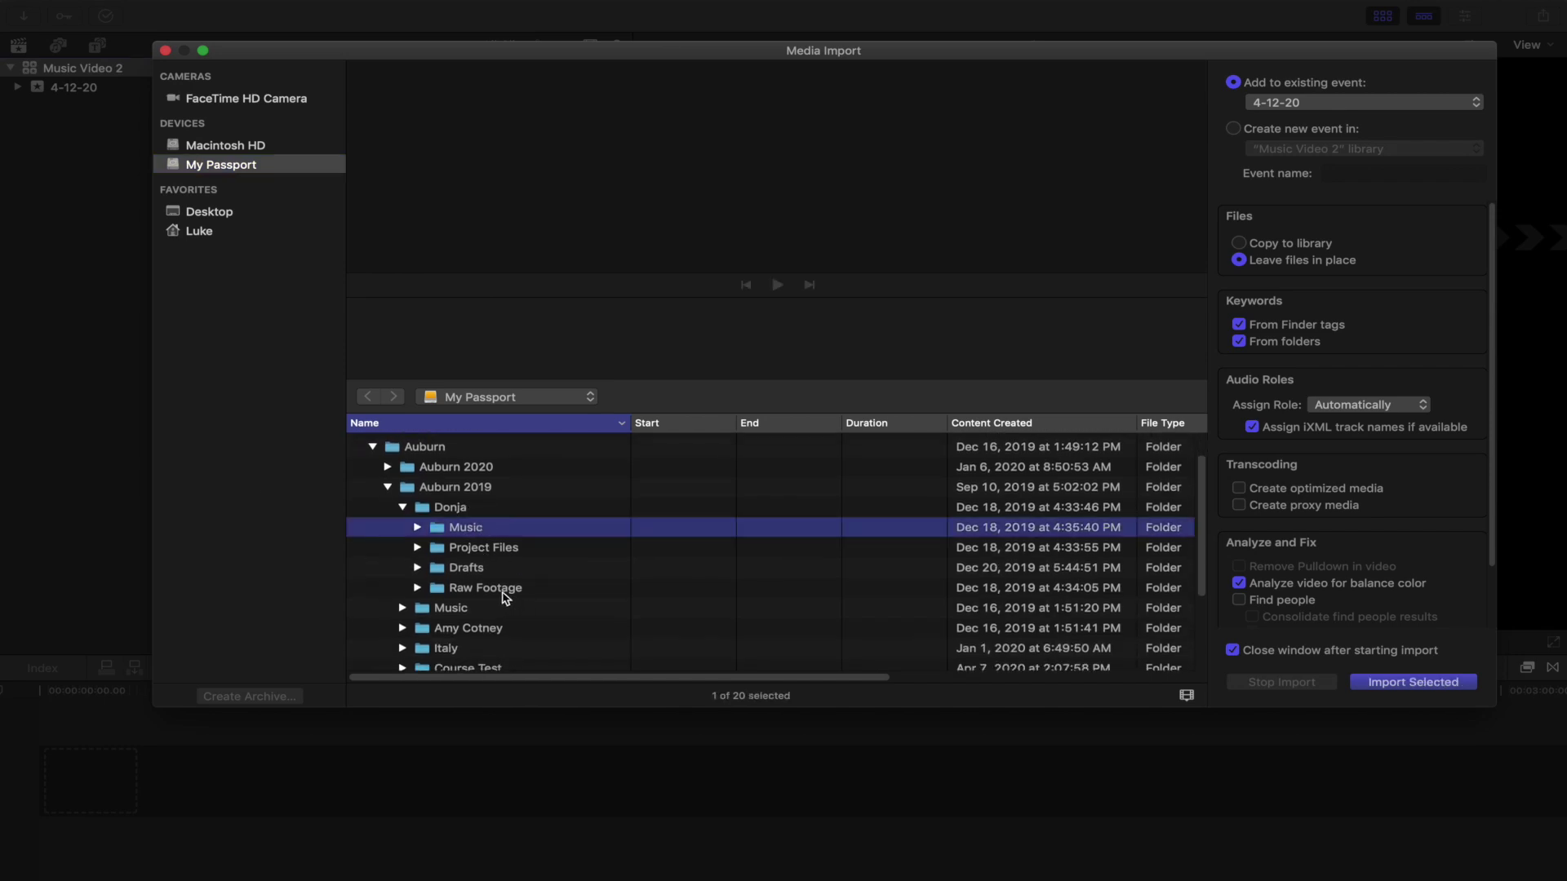
super+click(506, 588)
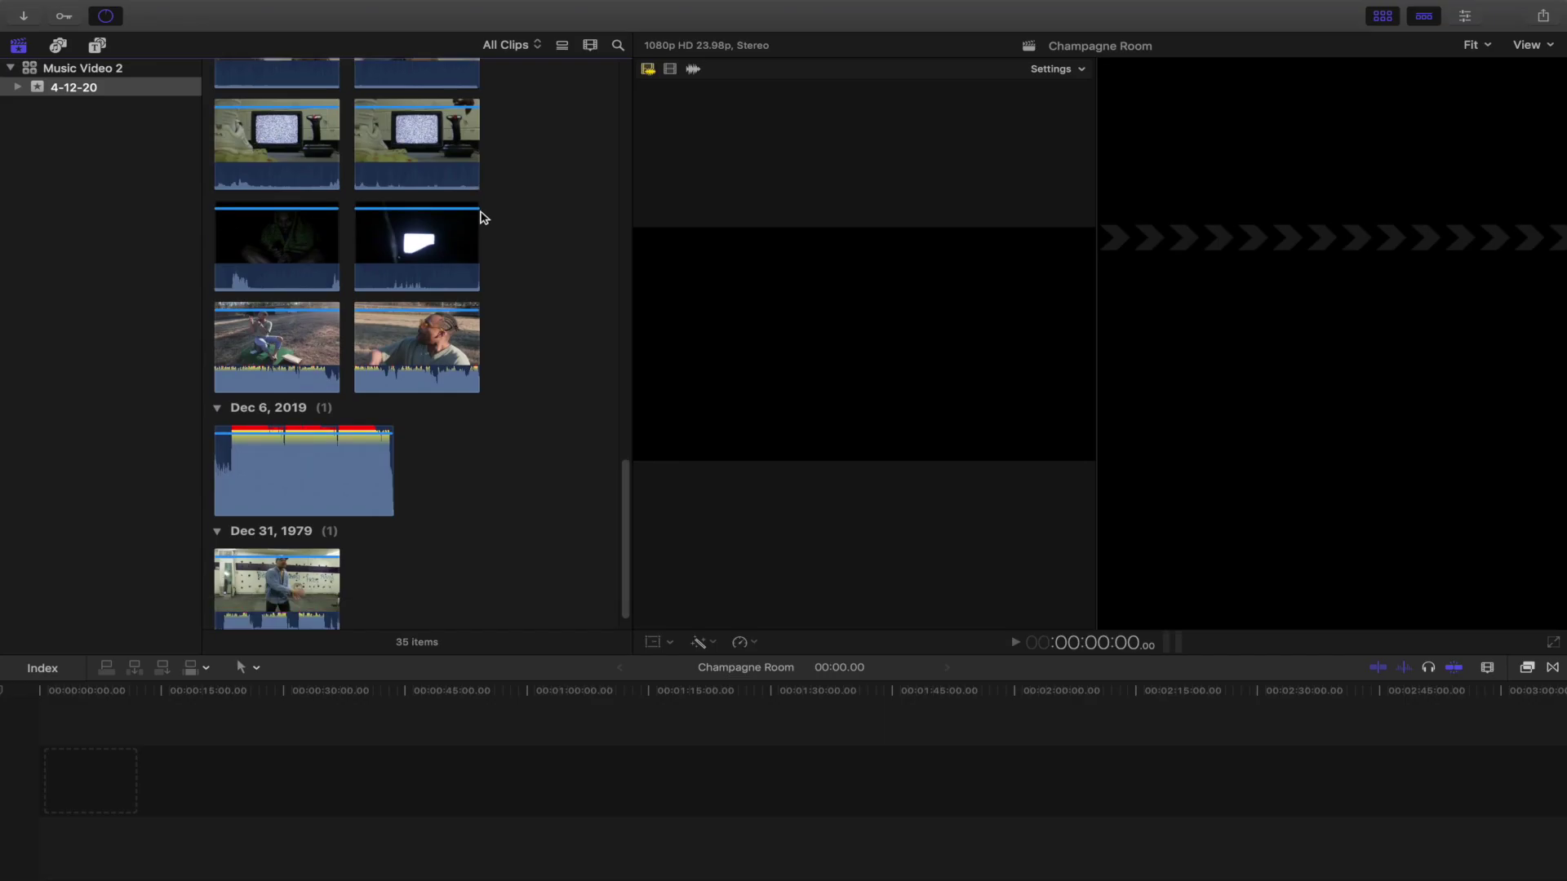
Look through all imported clips in the 4-12-20 event, from the newest footage down to the oldest.
scroll(482, 217, down, 8)
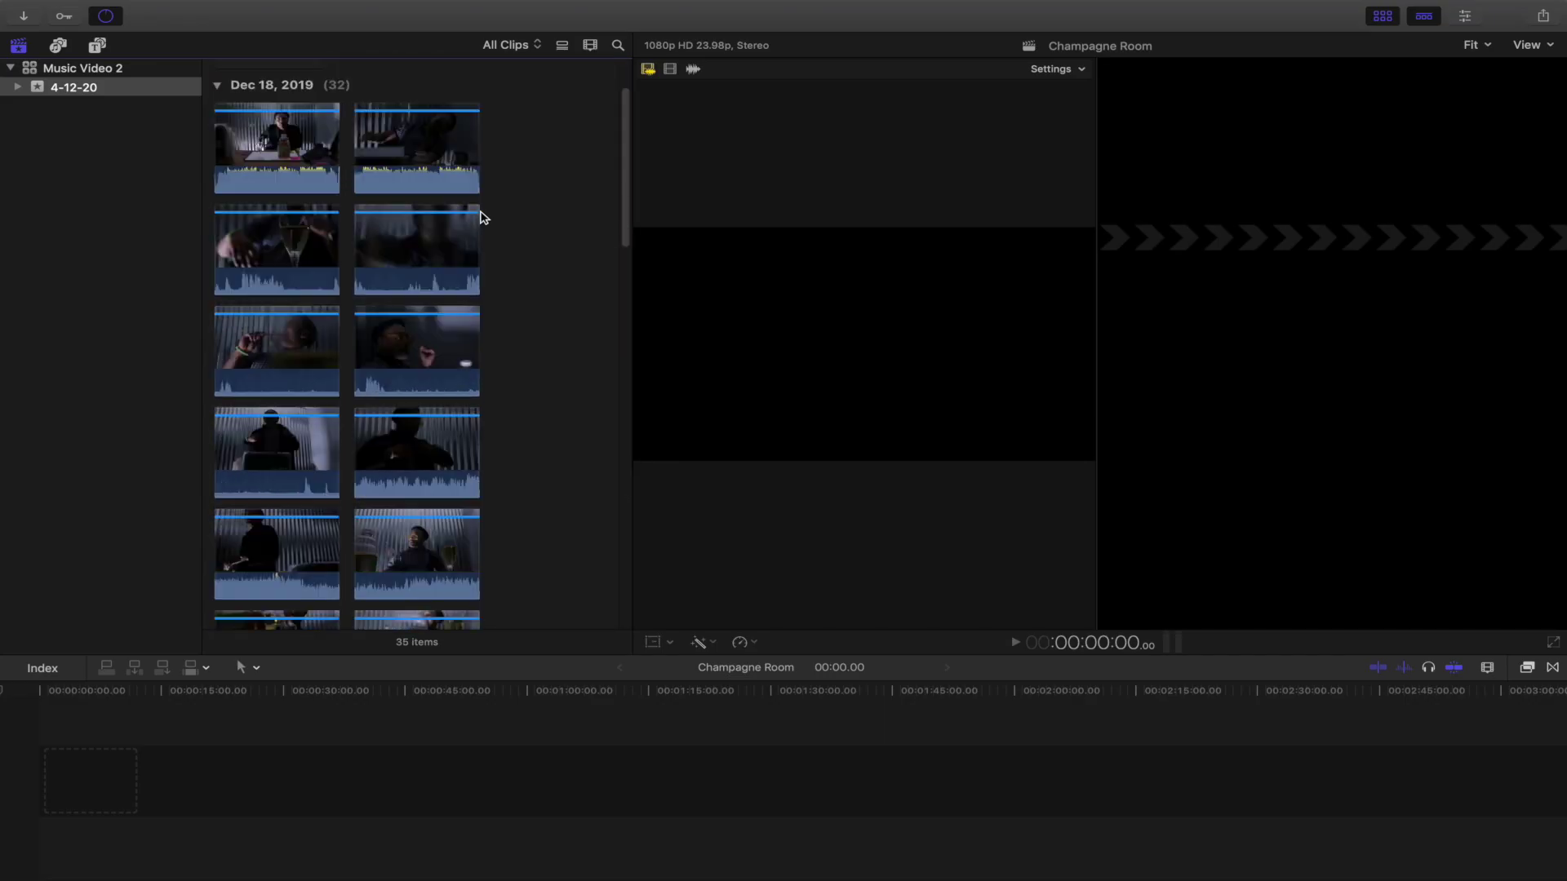
scroll(482, 217, down, 10)
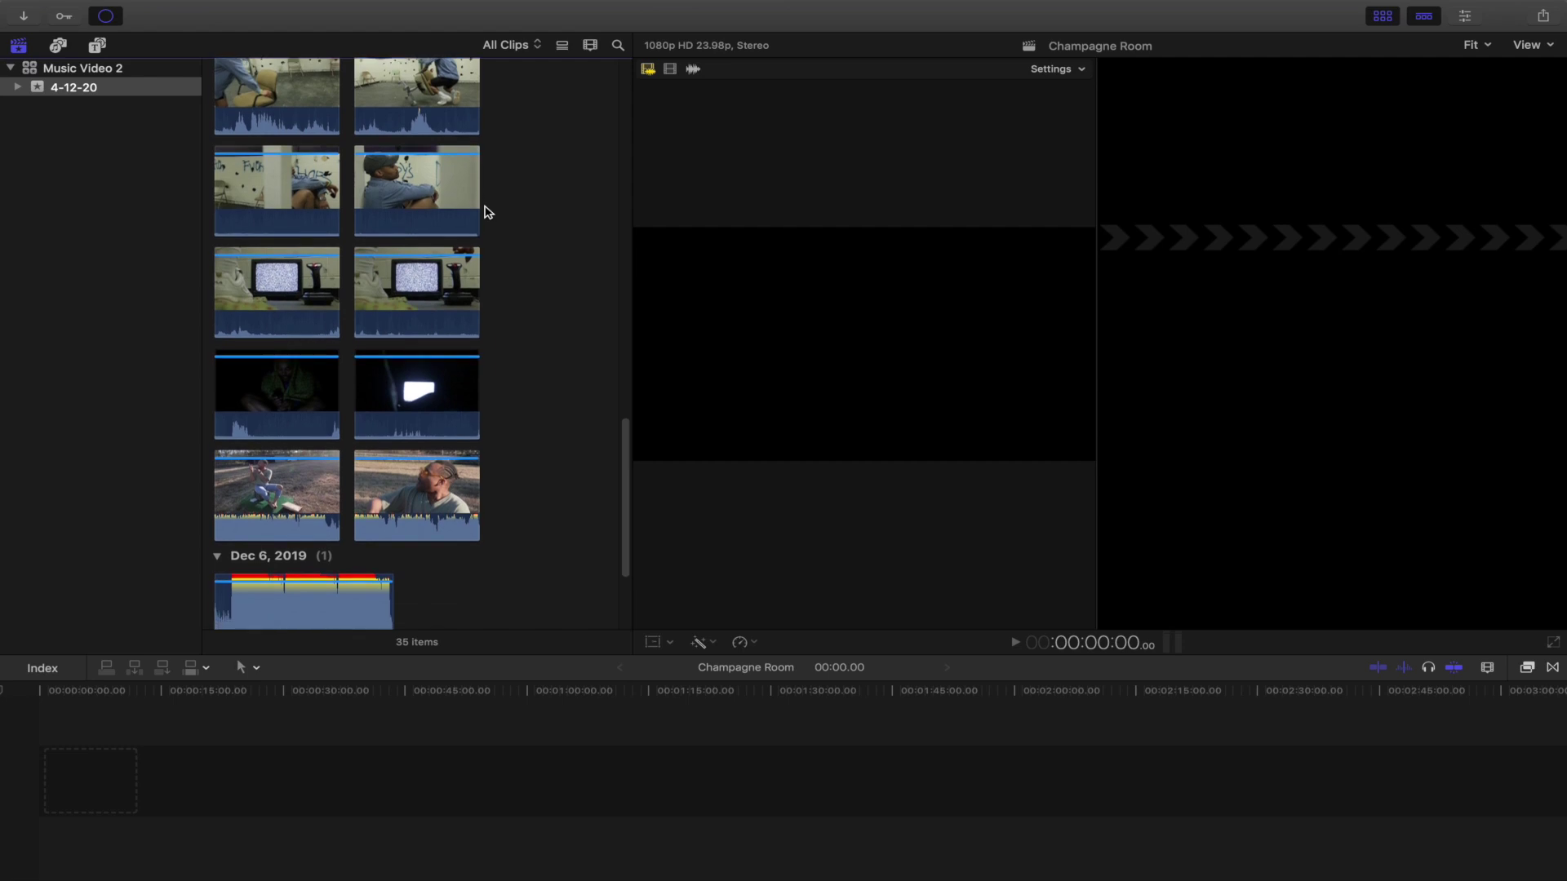
scroll(486, 221, up, 18)
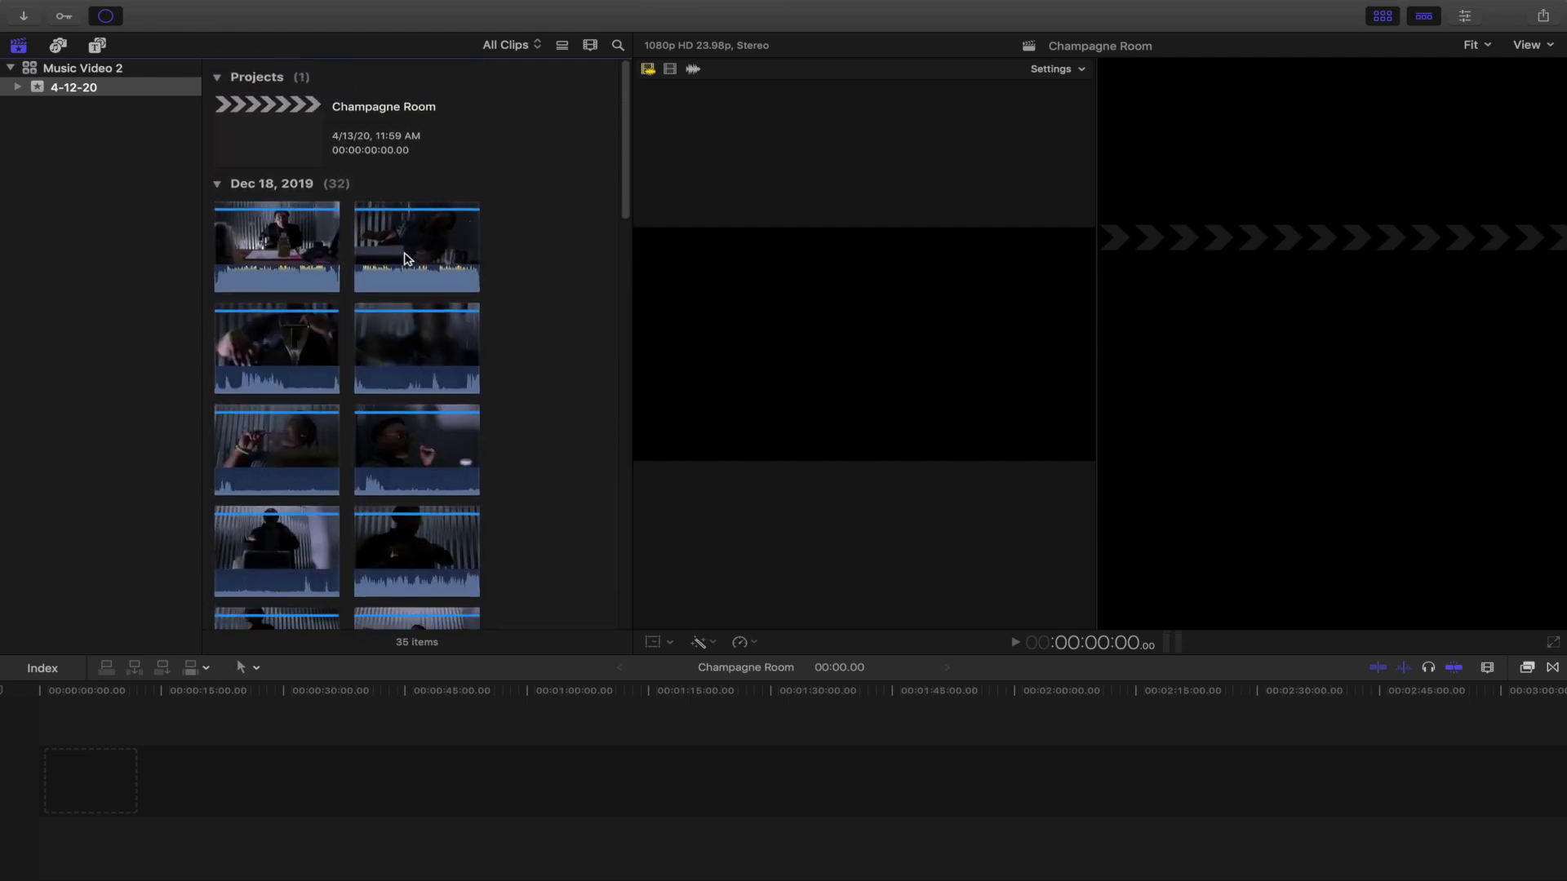
scroll(570, 256, down, 10)
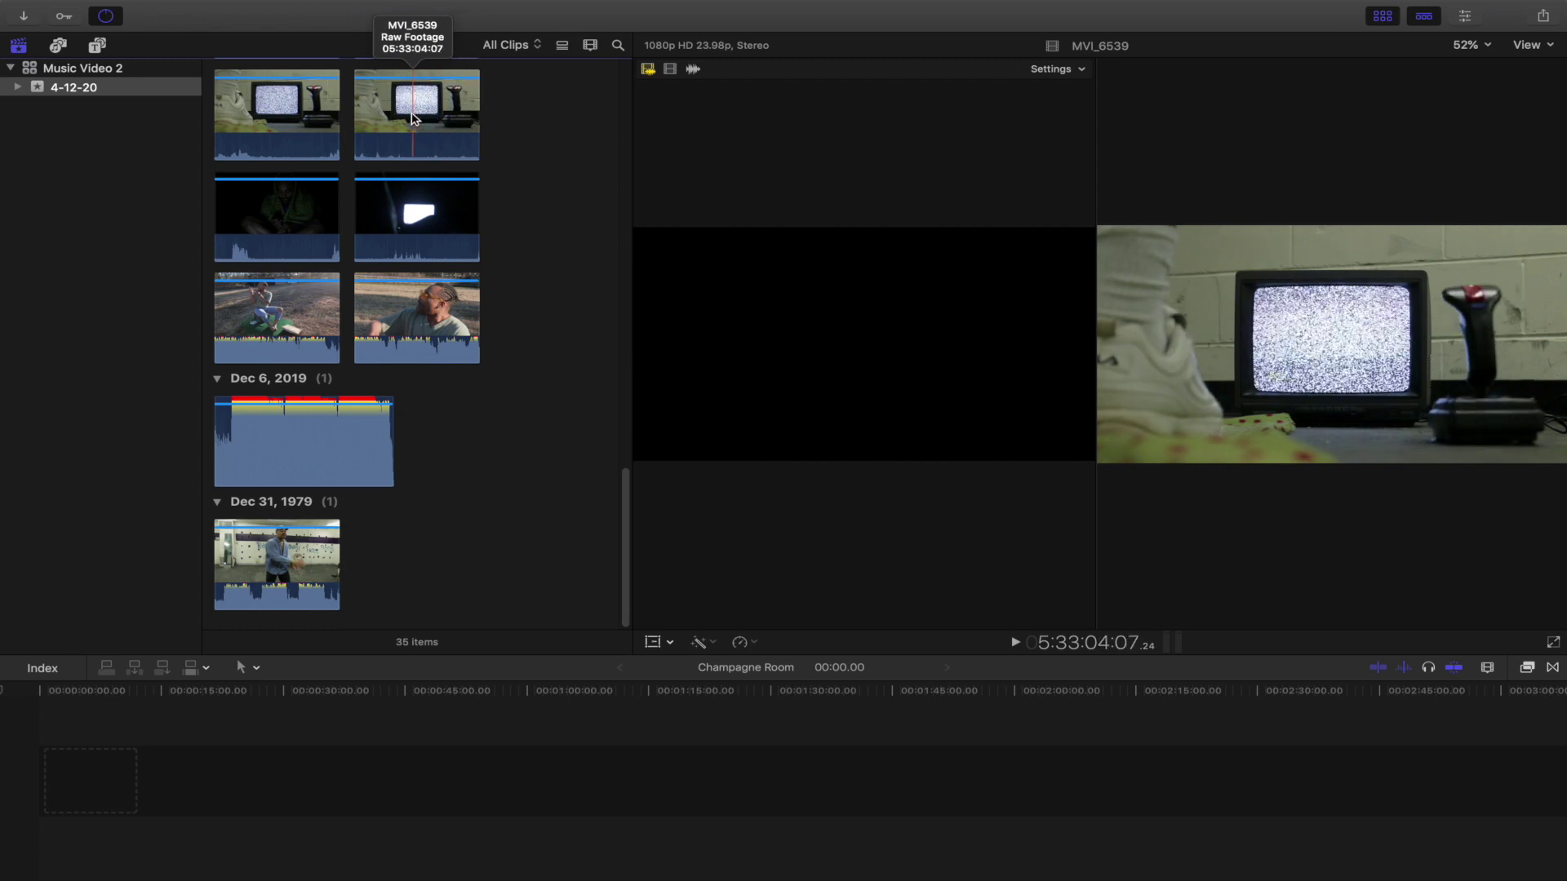
scroll(424, 122, up, 2)
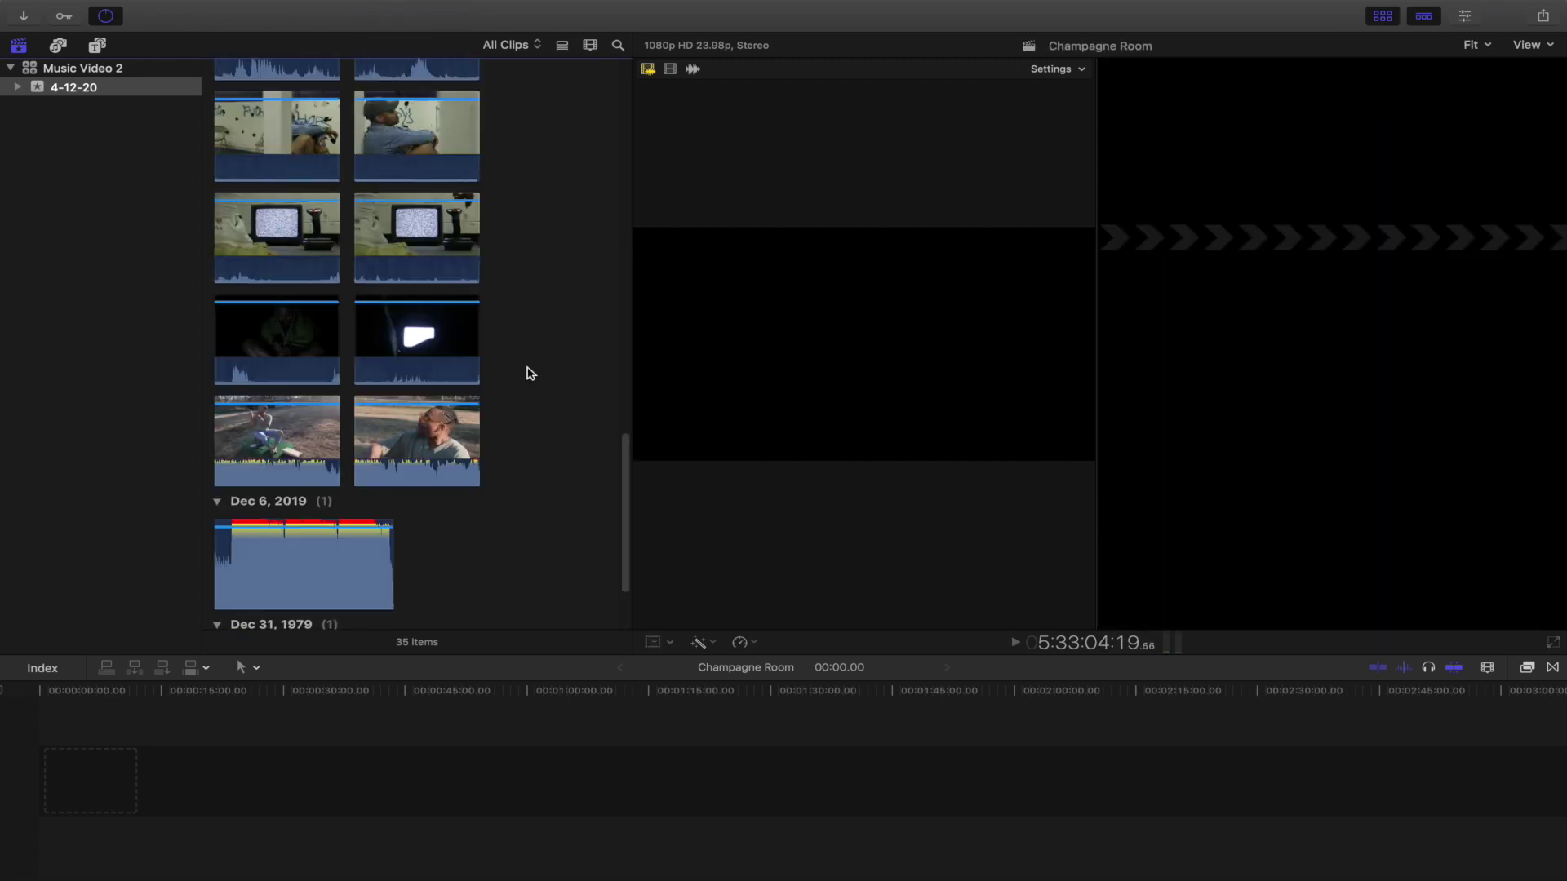
scroll(499, 369, down, 2)
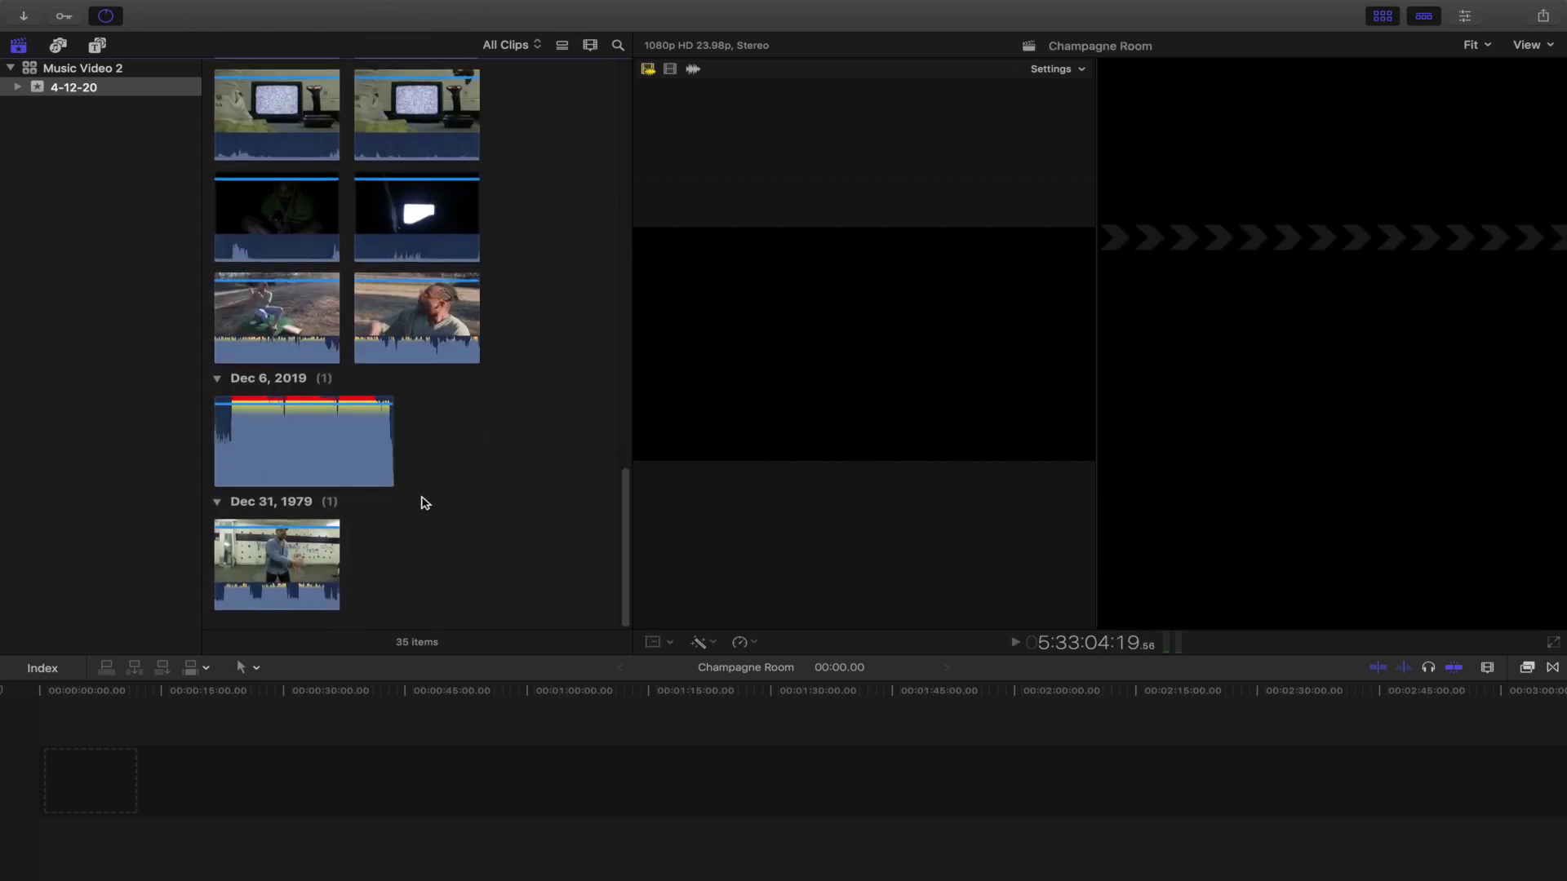
scroll(448, 374, up, 15)
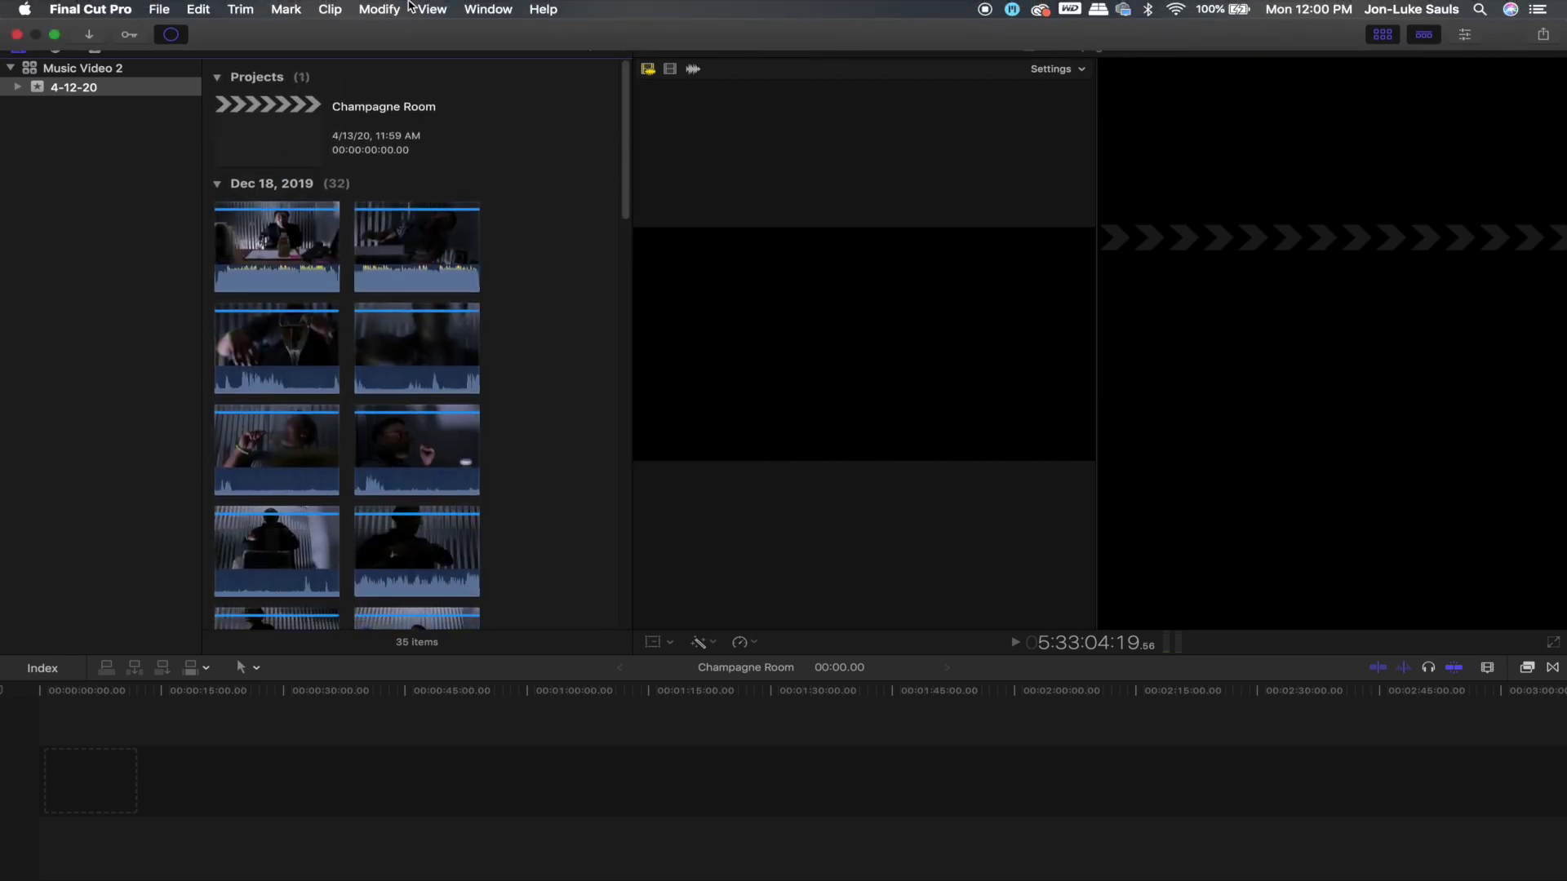
Review the A-Roll and B-Roll shortcuts in the Keyword Editor and close it.
click(298, 8)
click(328, 152)
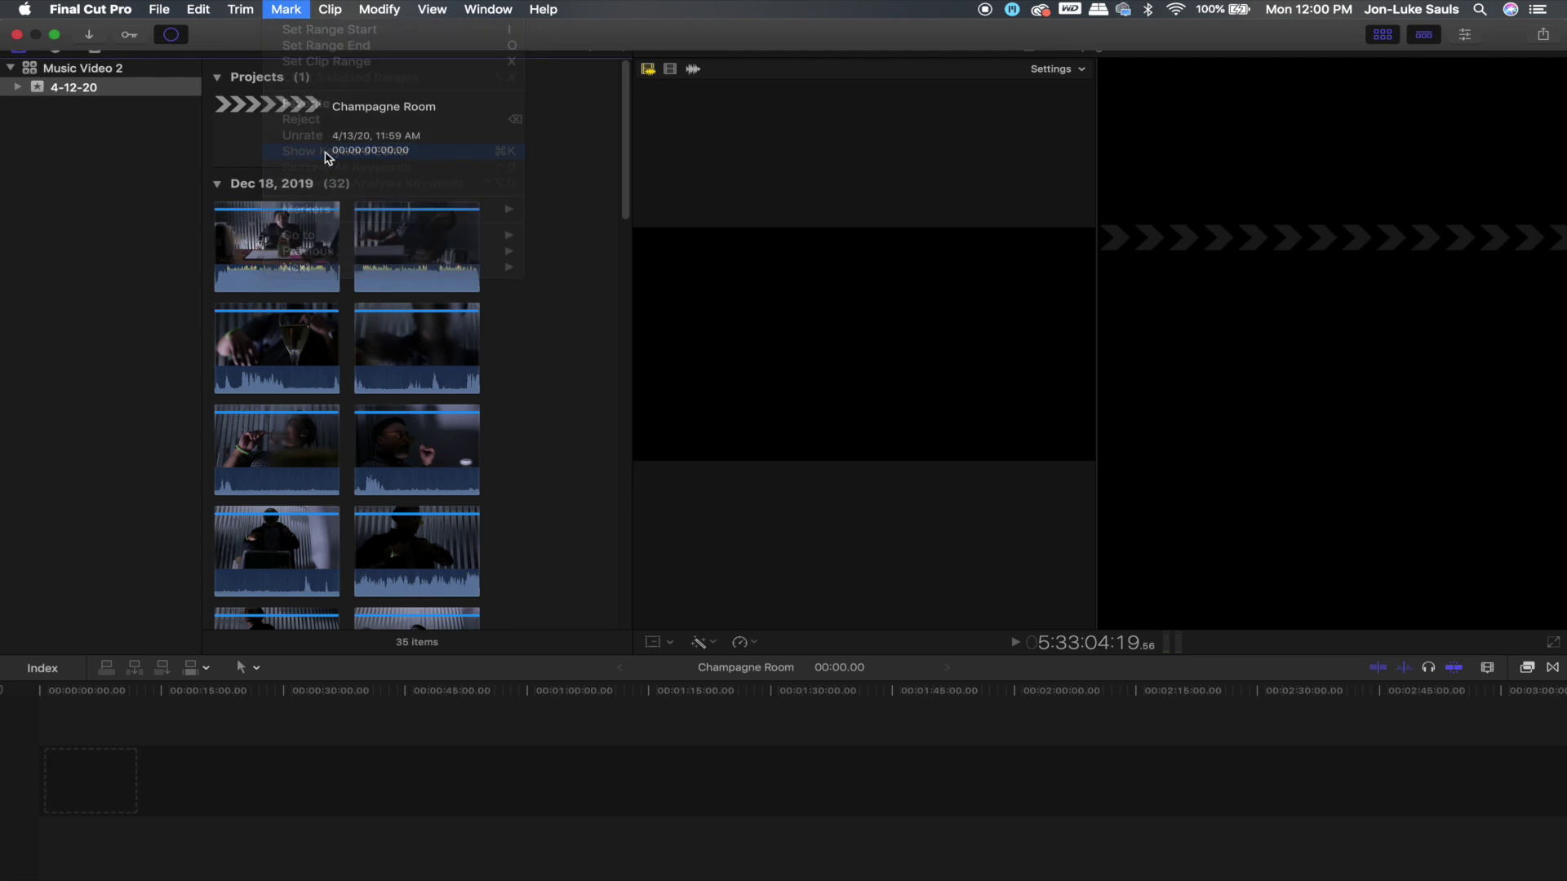
click(418, 589)
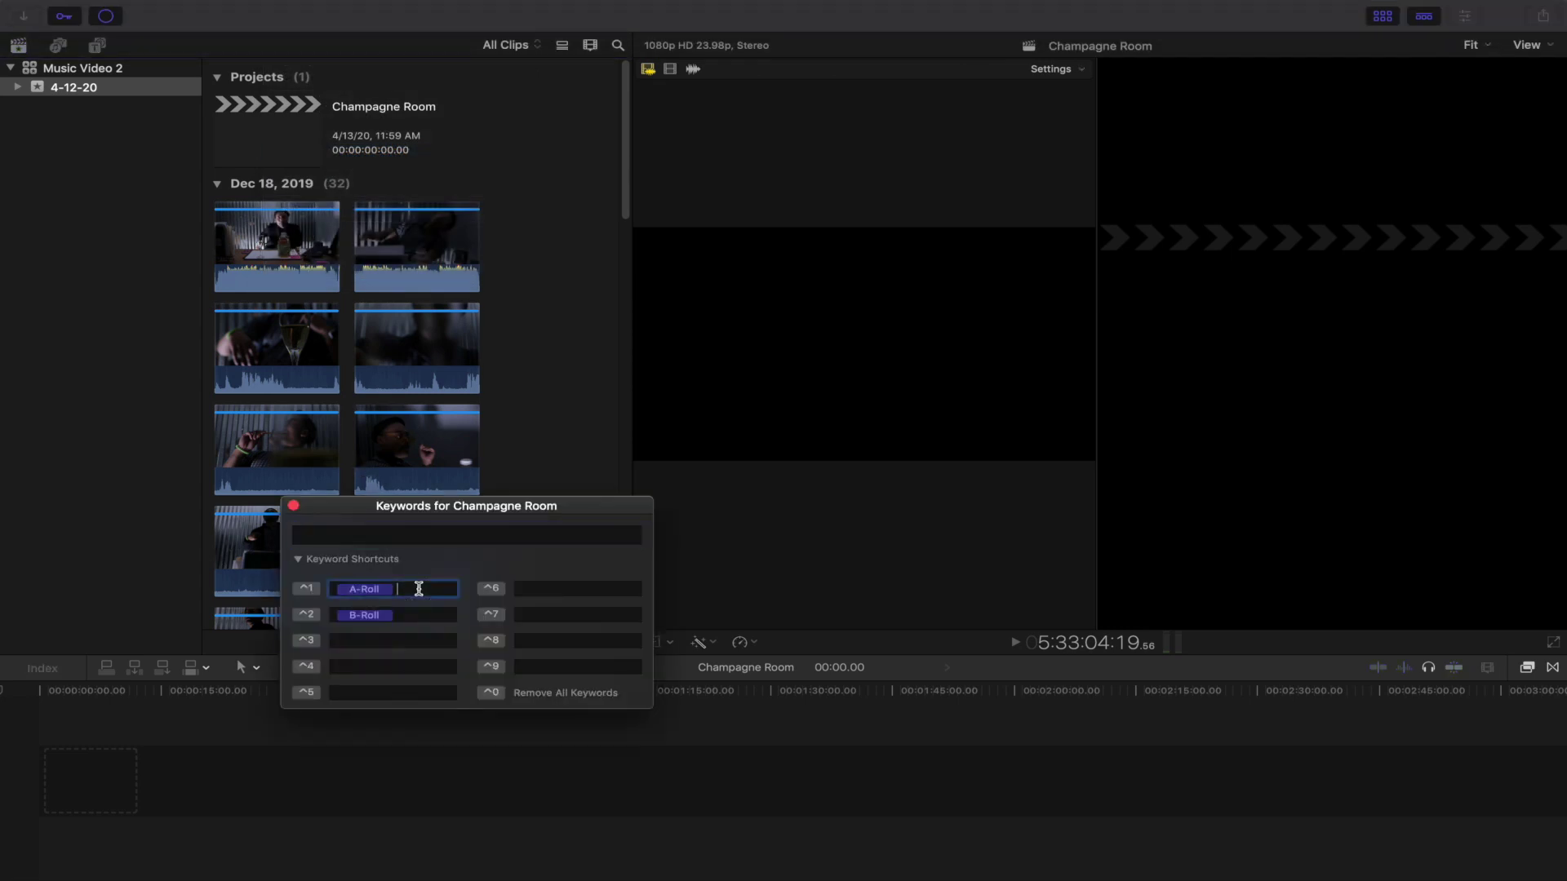
drag(415, 585, 328, 586)
click(409, 618)
click(293, 506)
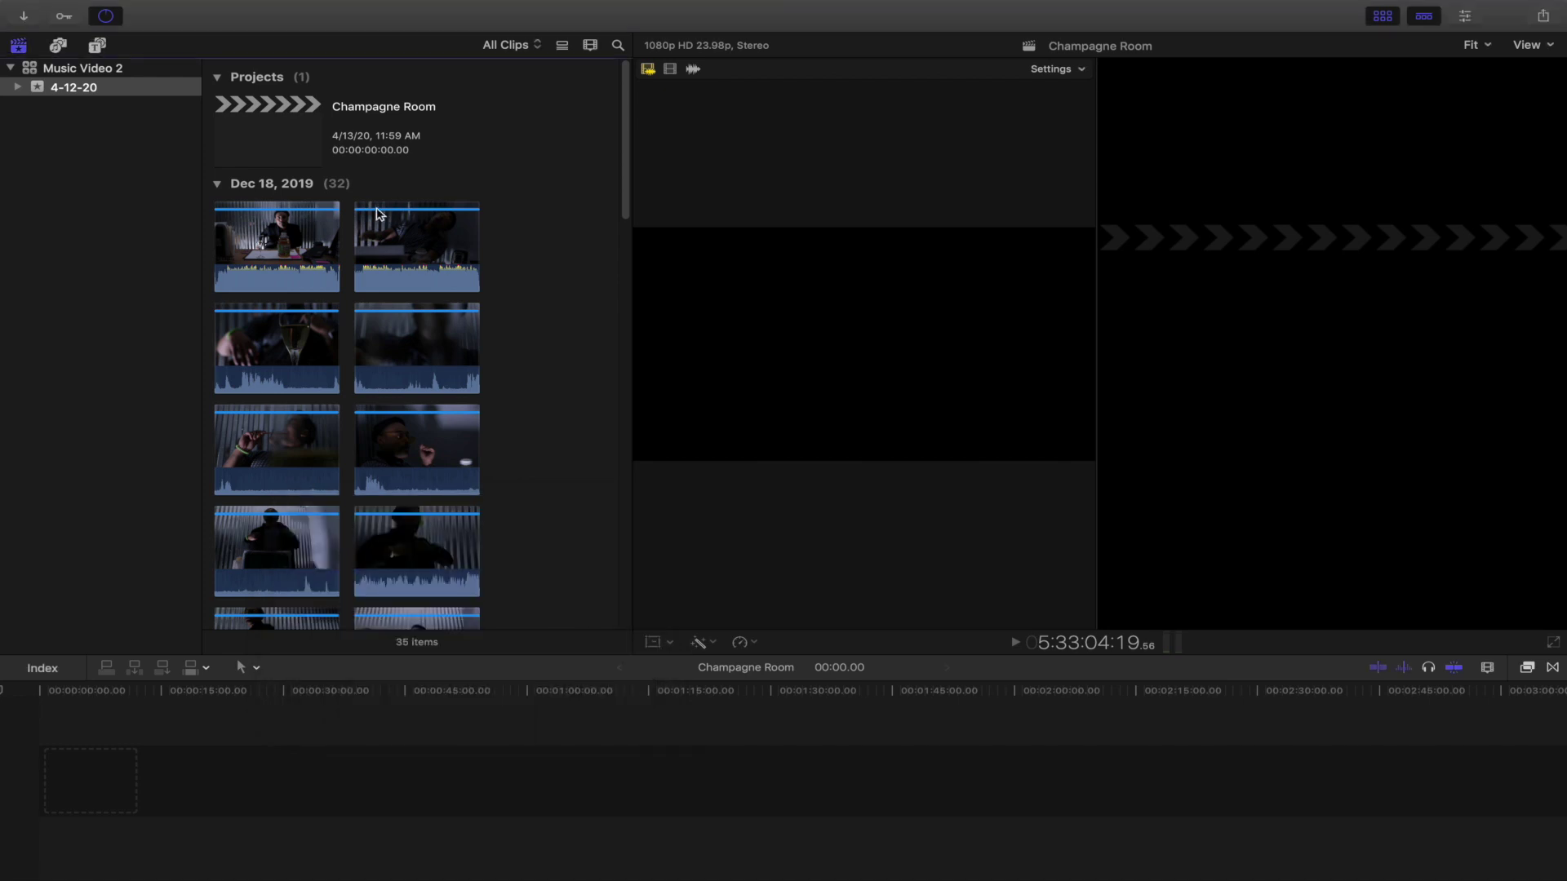
Preview the performance clips MVI_6510 and MVI_6511 and tag both with the A-Roll keyword.
click(273, 251)
key(space)
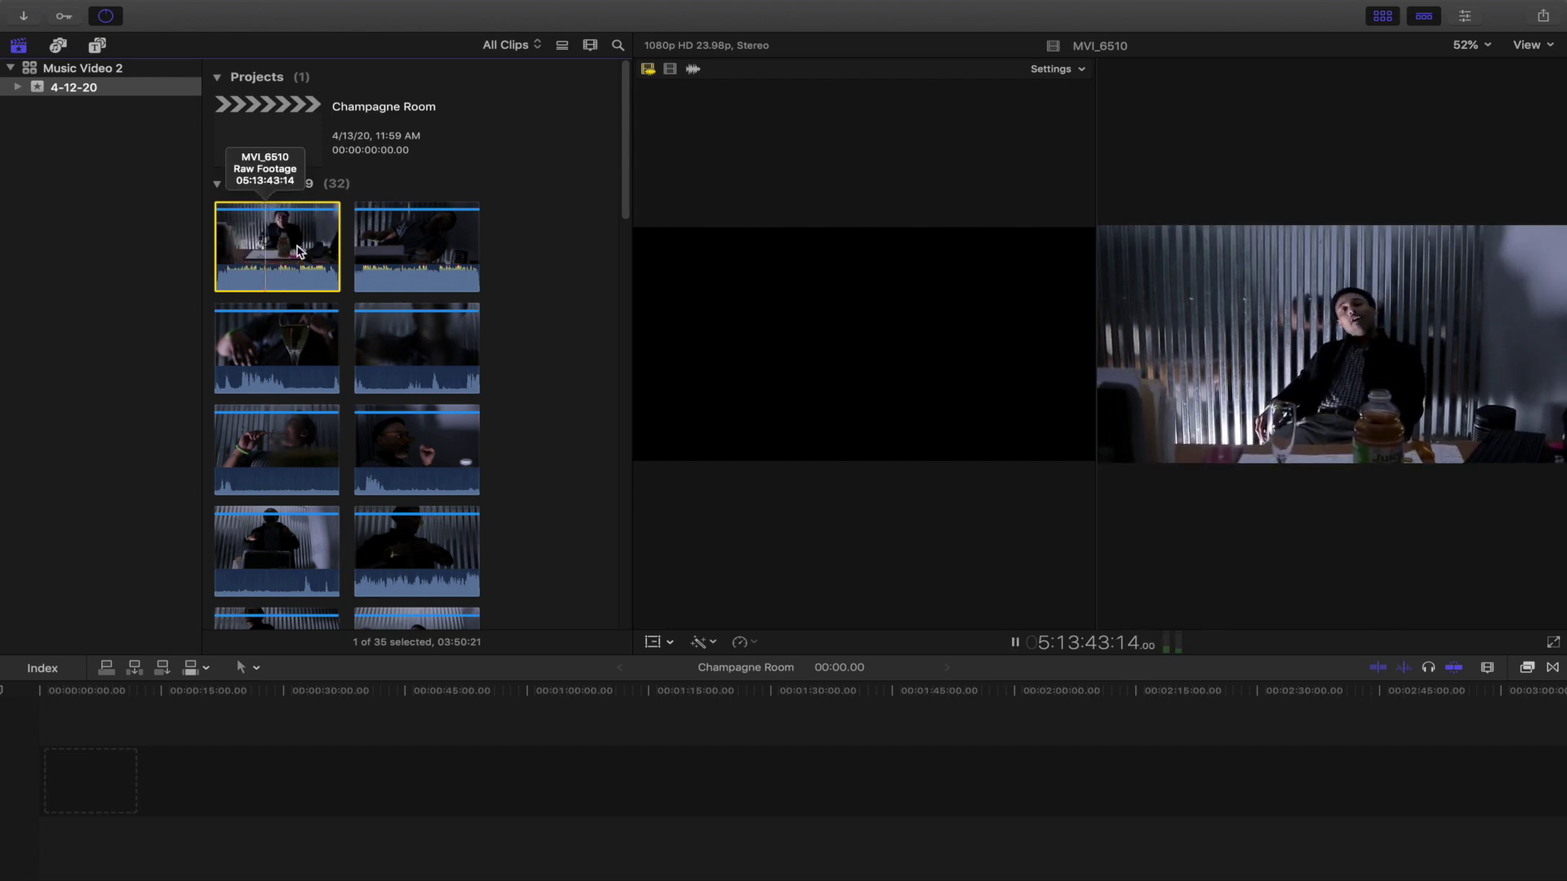
click(281, 248)
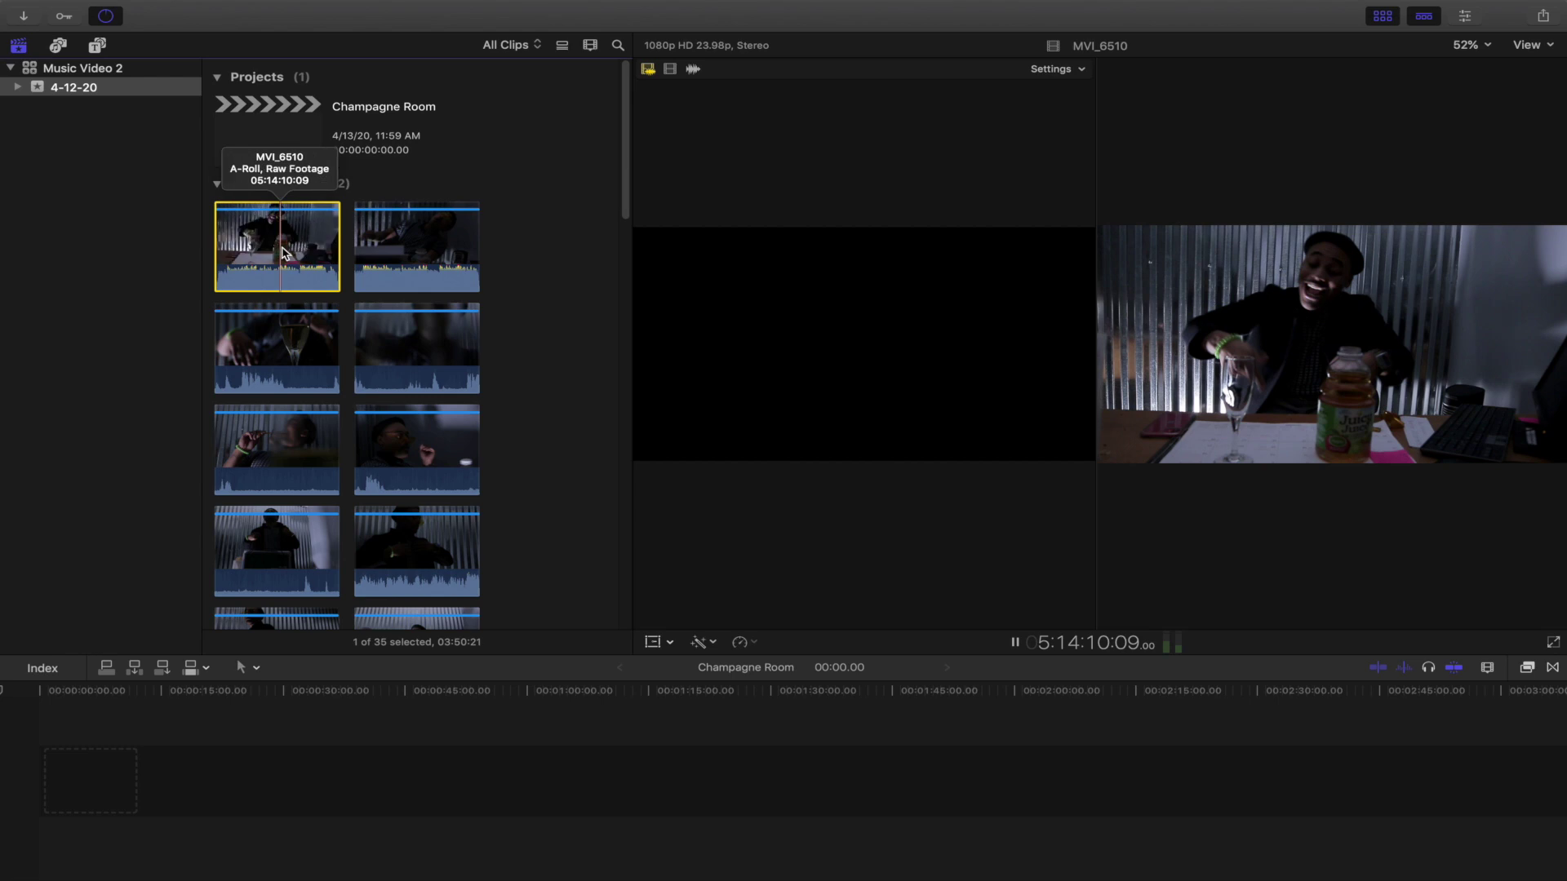
click(420, 252)
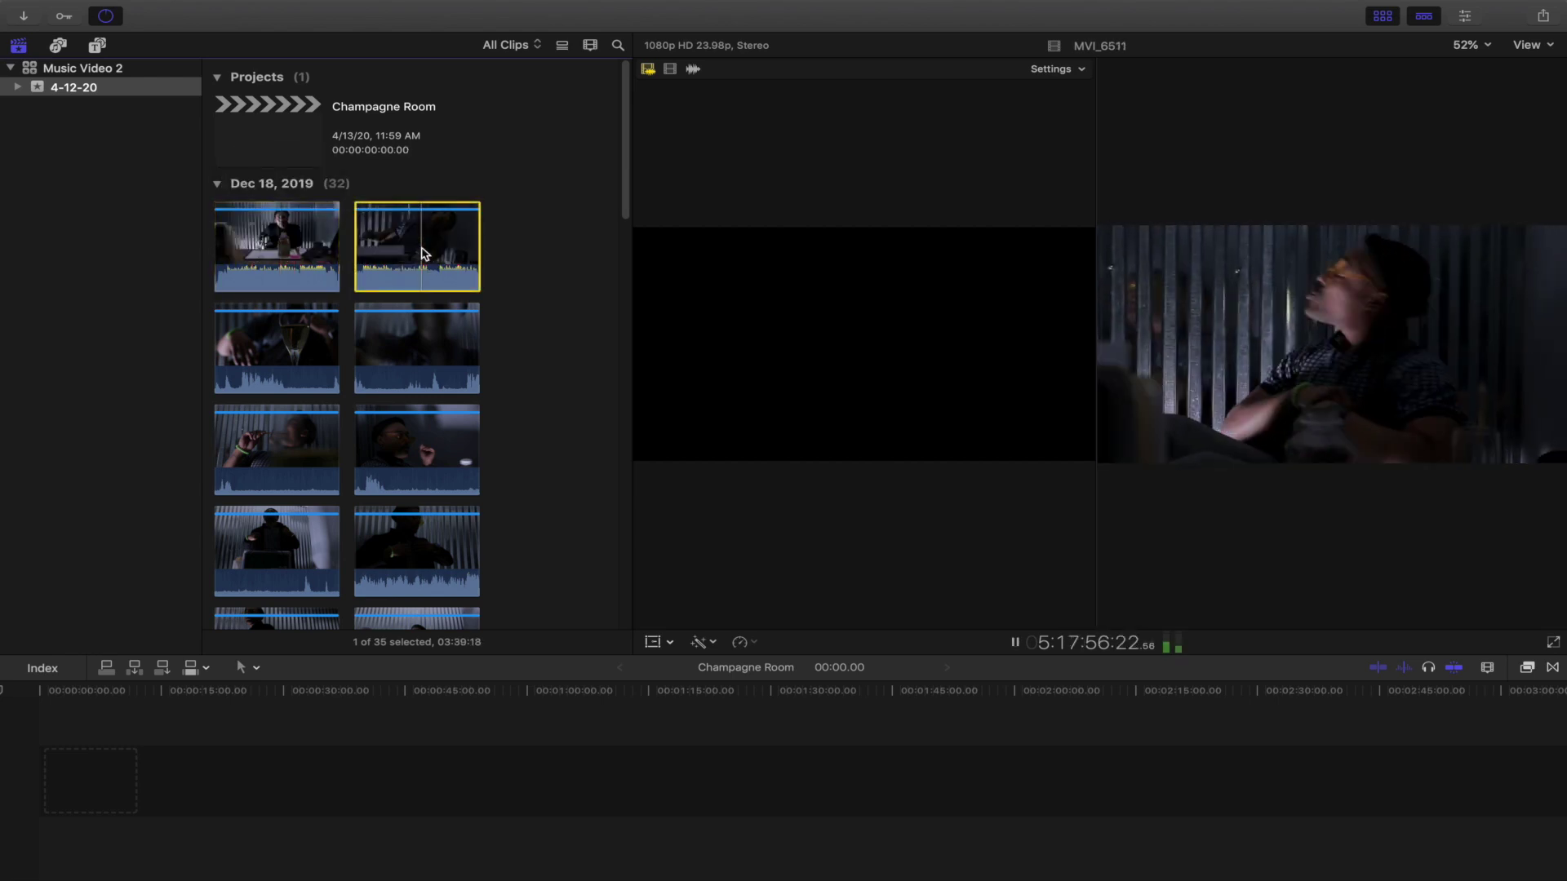
Tag clips MVI_6512 through MVI_6516 and the clip right after them with the B-Roll keyword.
click(284, 352)
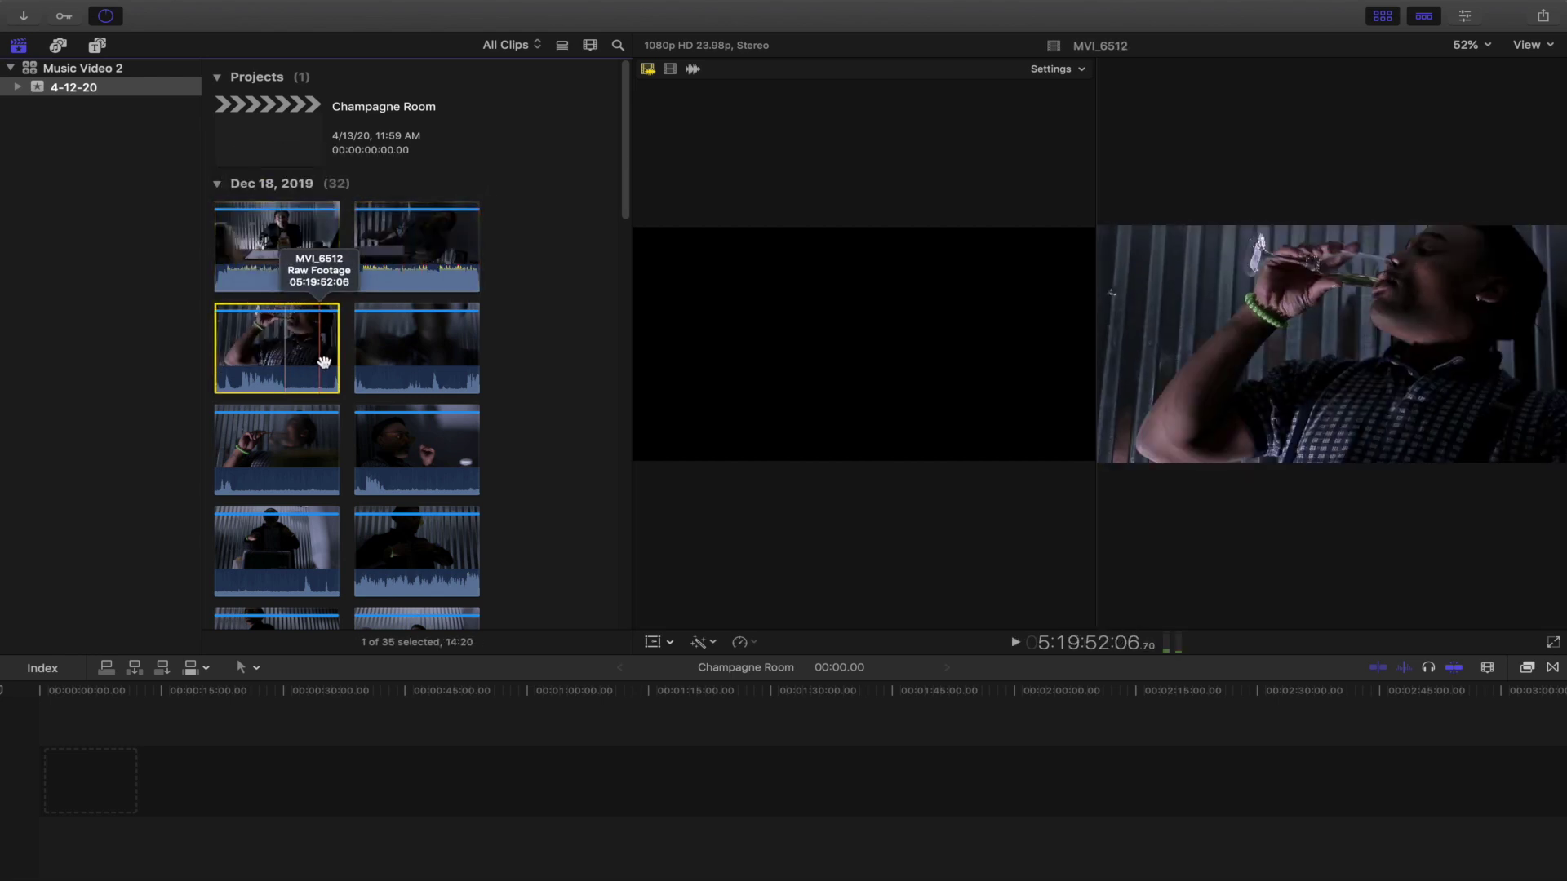
click(425, 353)
click(300, 445)
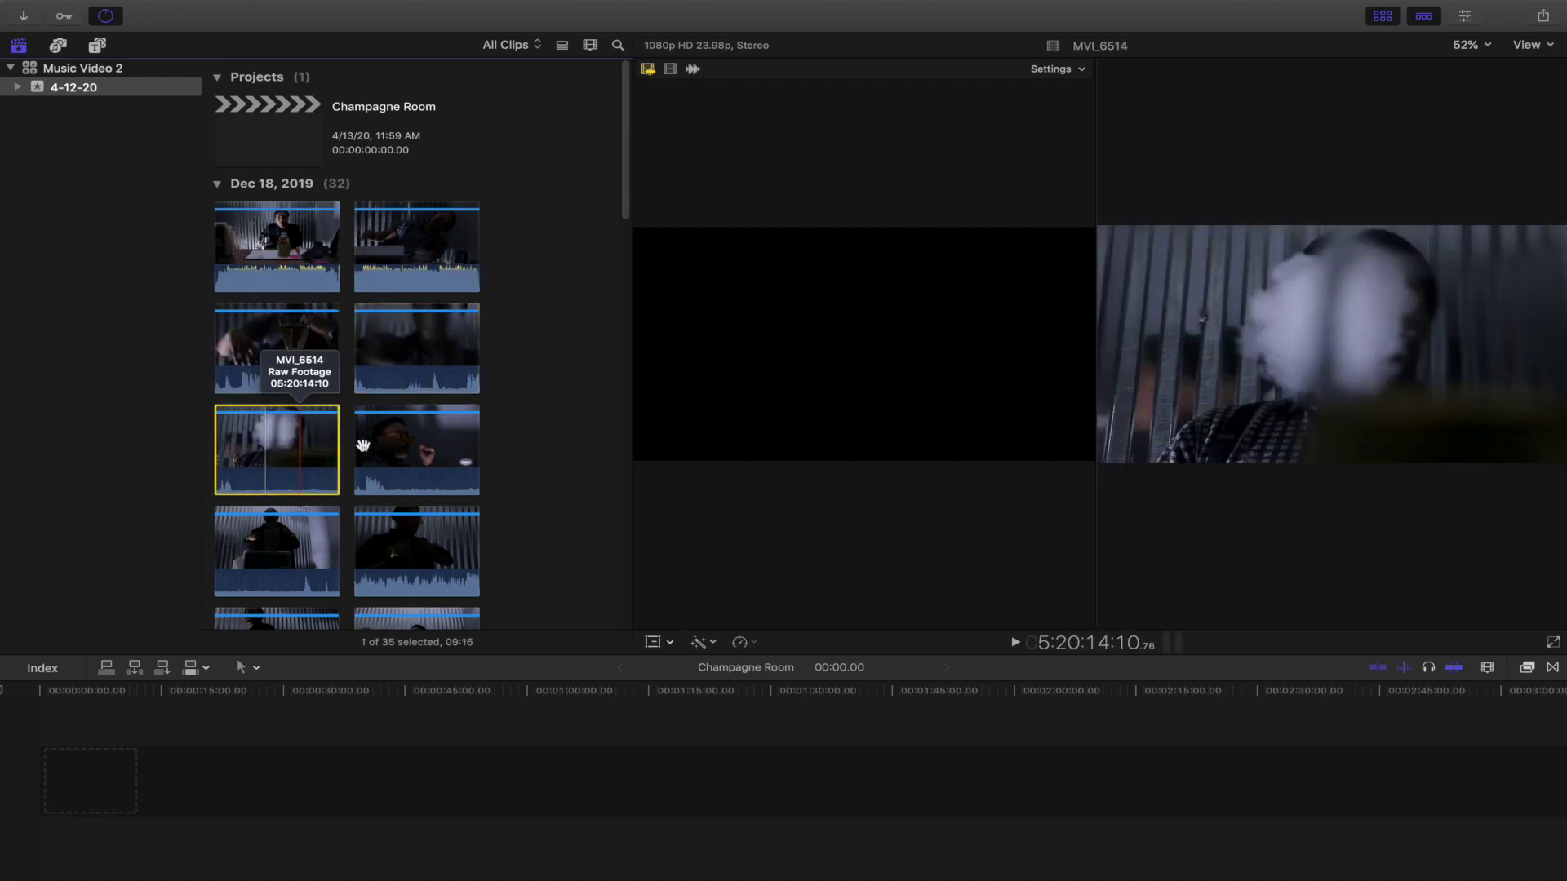
click(436, 445)
scroll(410, 444, down, 4)
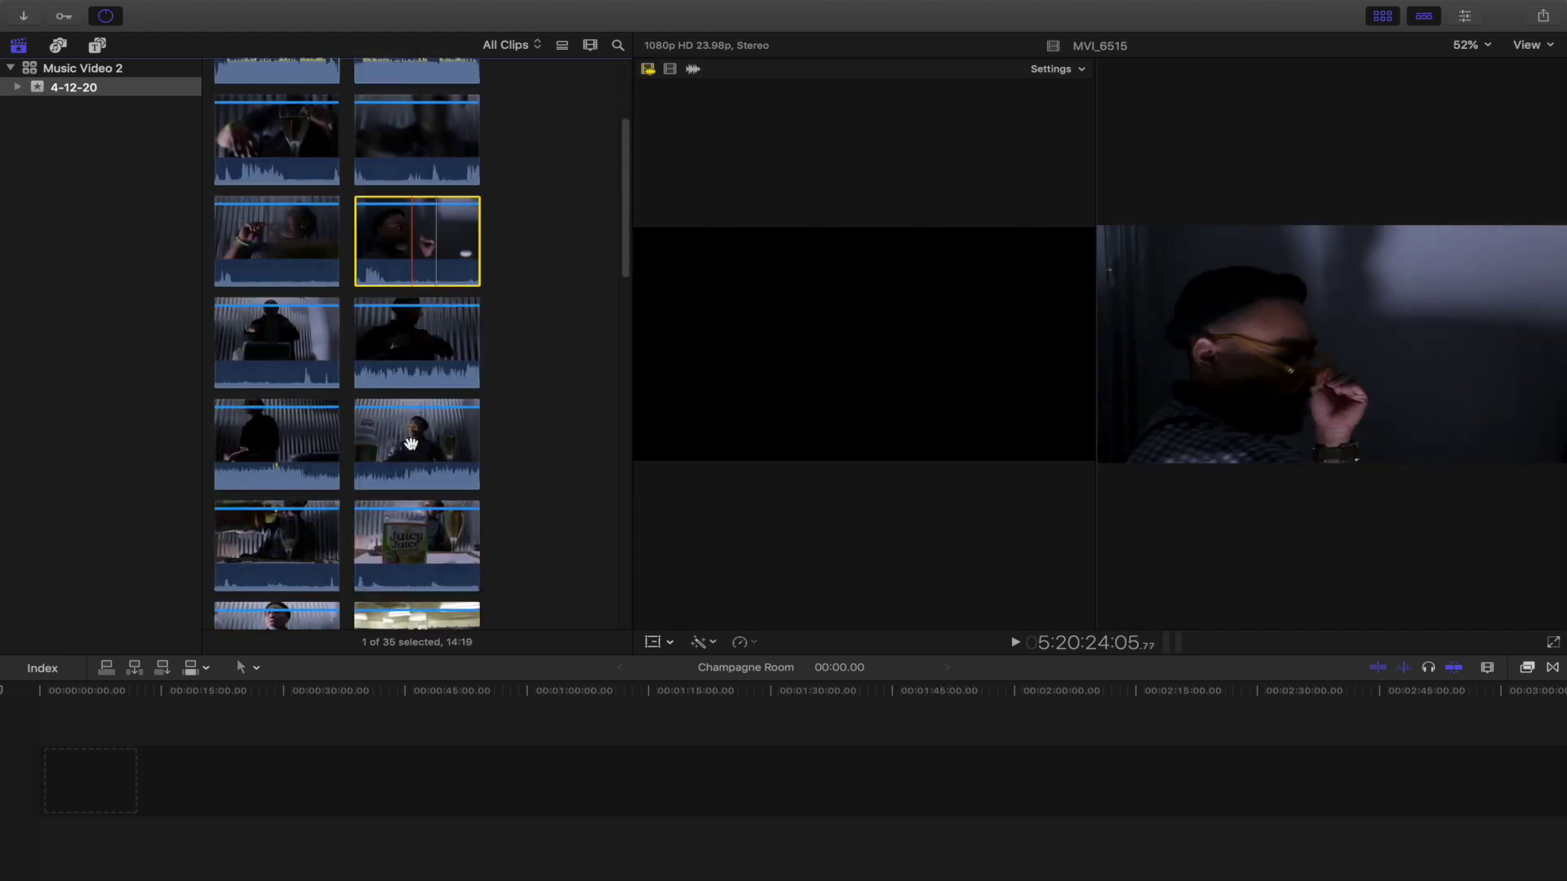
click(272, 343)
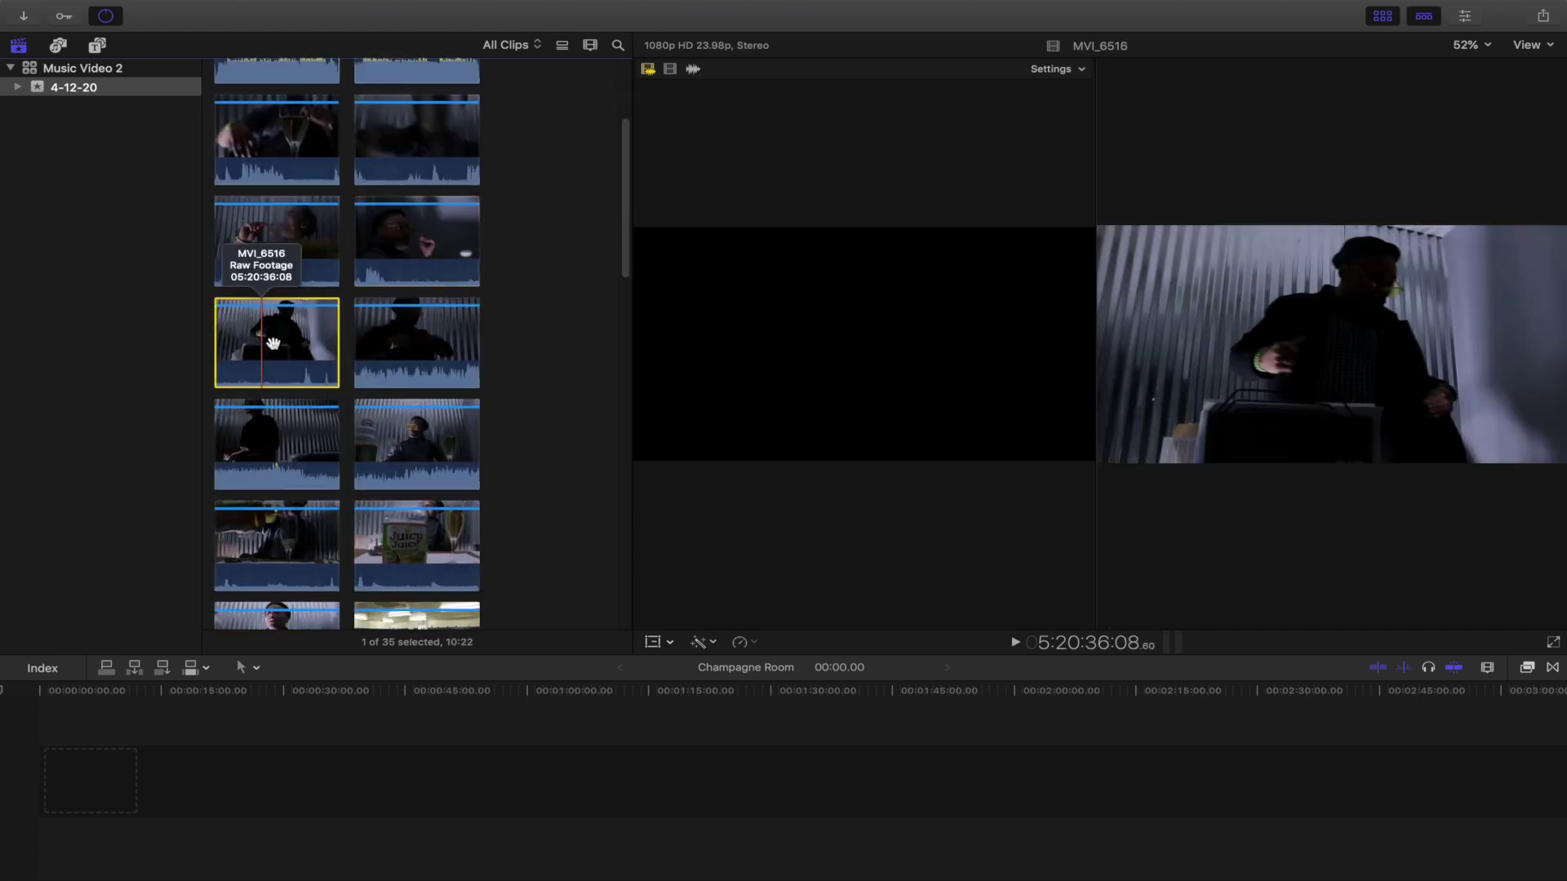
click(404, 341)
Look over all clips in the 4-12-20 event and expand the event to show its keyword collections.
click(38, 89)
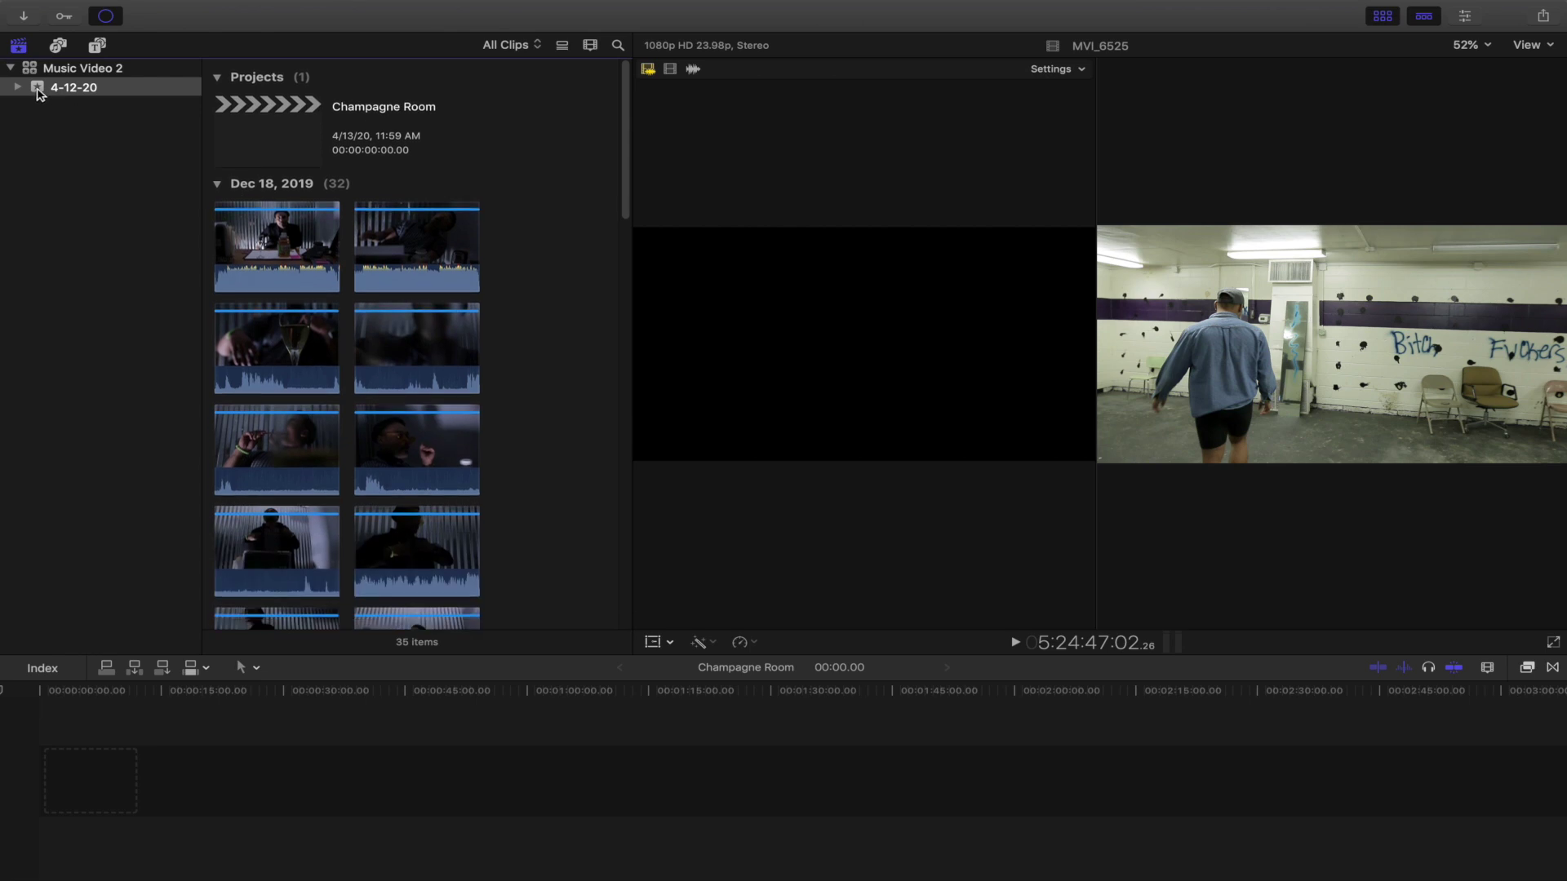
scroll(499, 377, down, 20)
scroll(500, 377, up, 20)
scroll(500, 377, down, 11)
scroll(498, 377, down, 5)
click(16, 87)
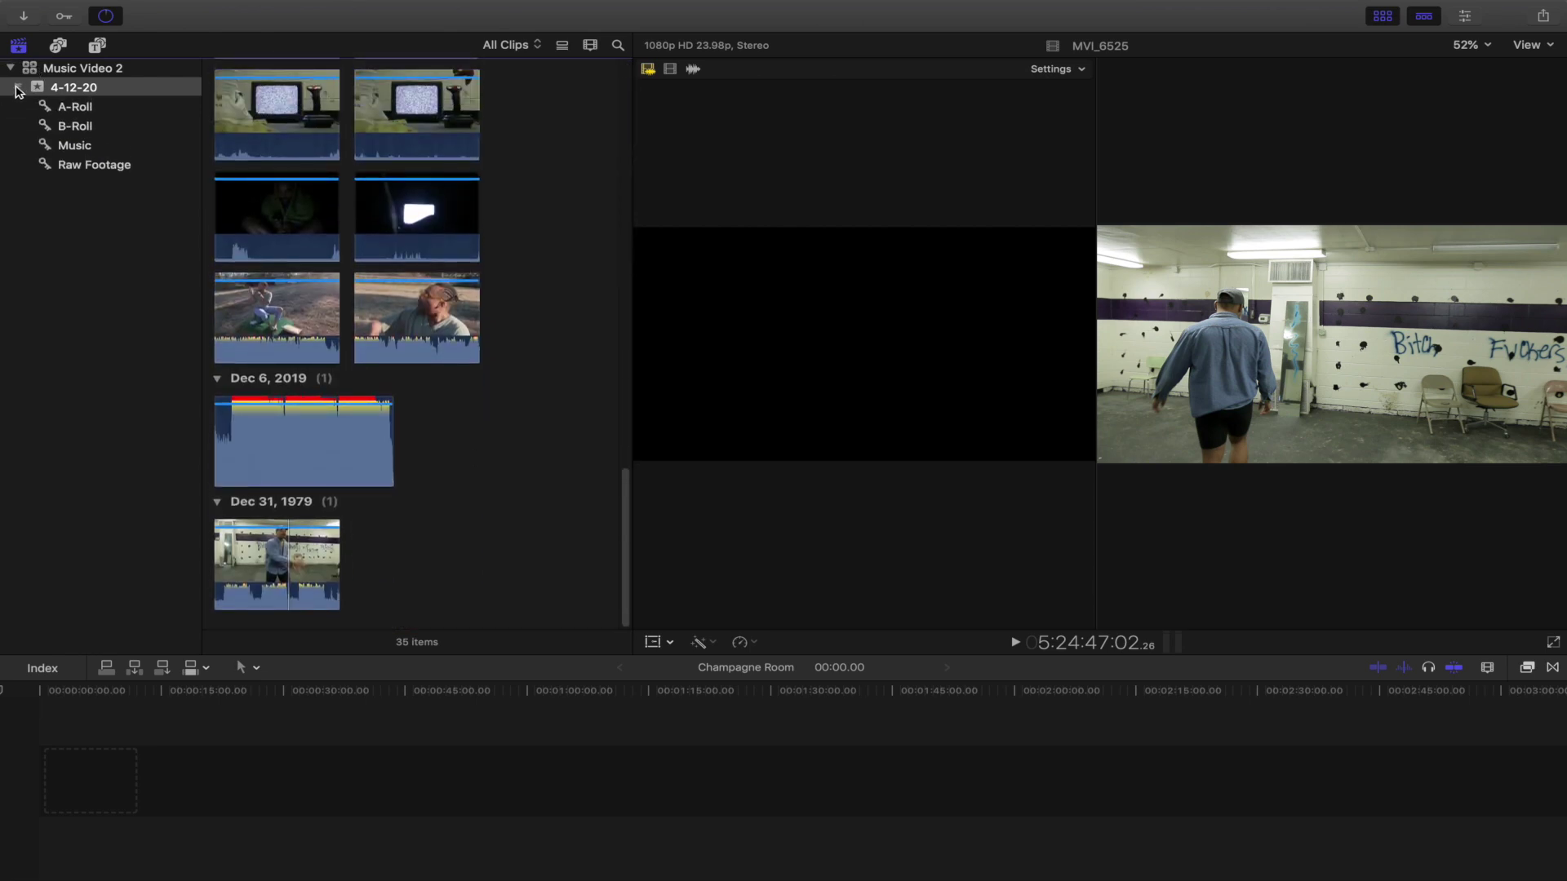
Examine the clips gathered in the Raw Footage, Music, B-Roll and A-Roll keyword collections.
click(96, 163)
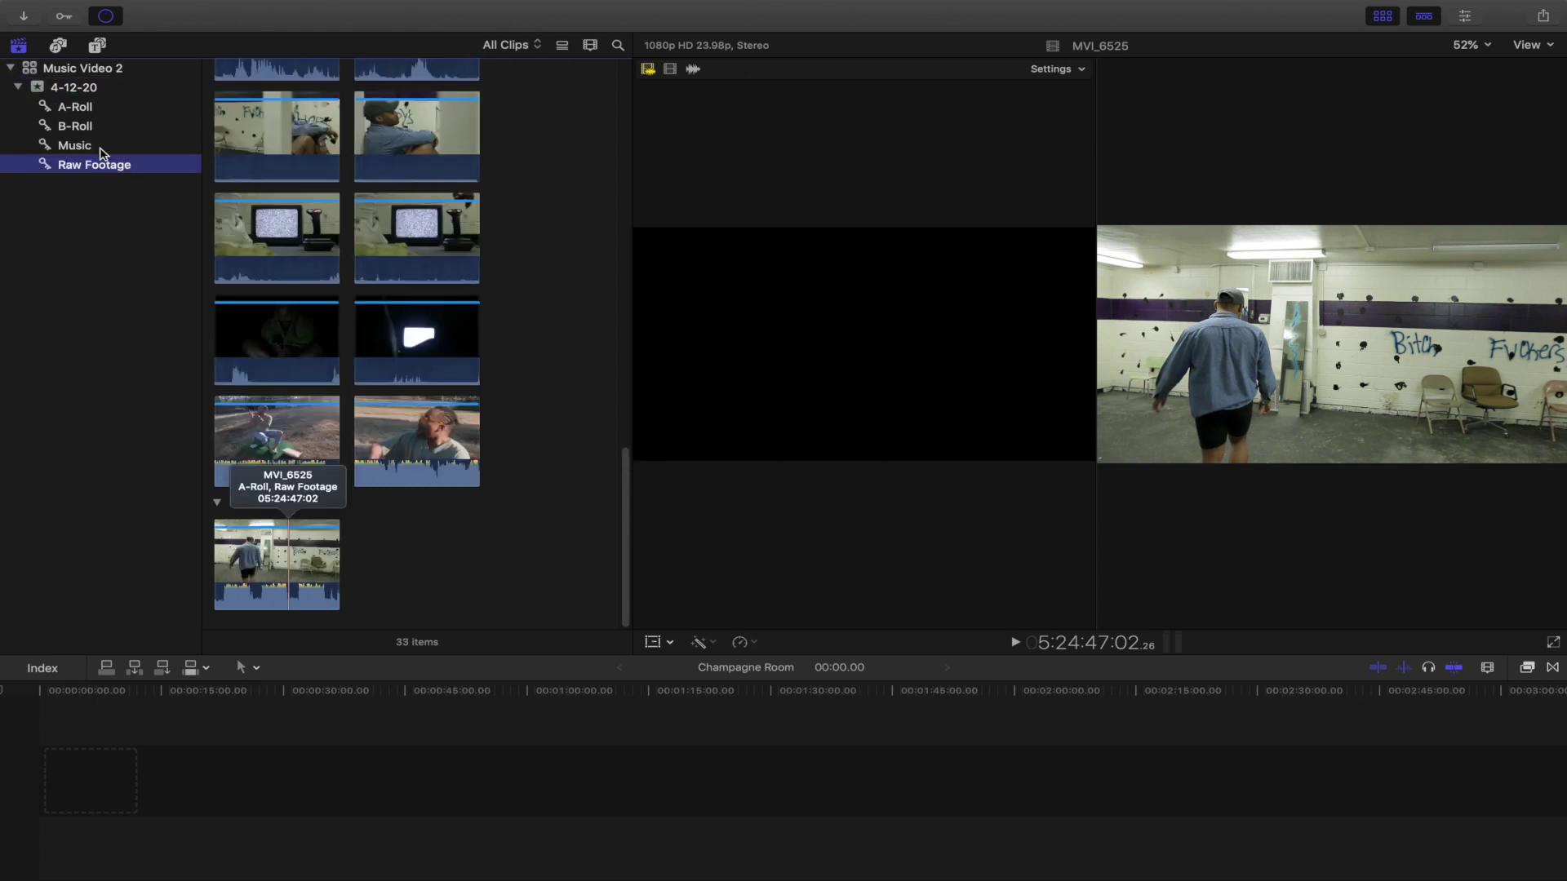
scroll(302, 139, up, 10)
scroll(302, 138, down, 2)
click(82, 145)
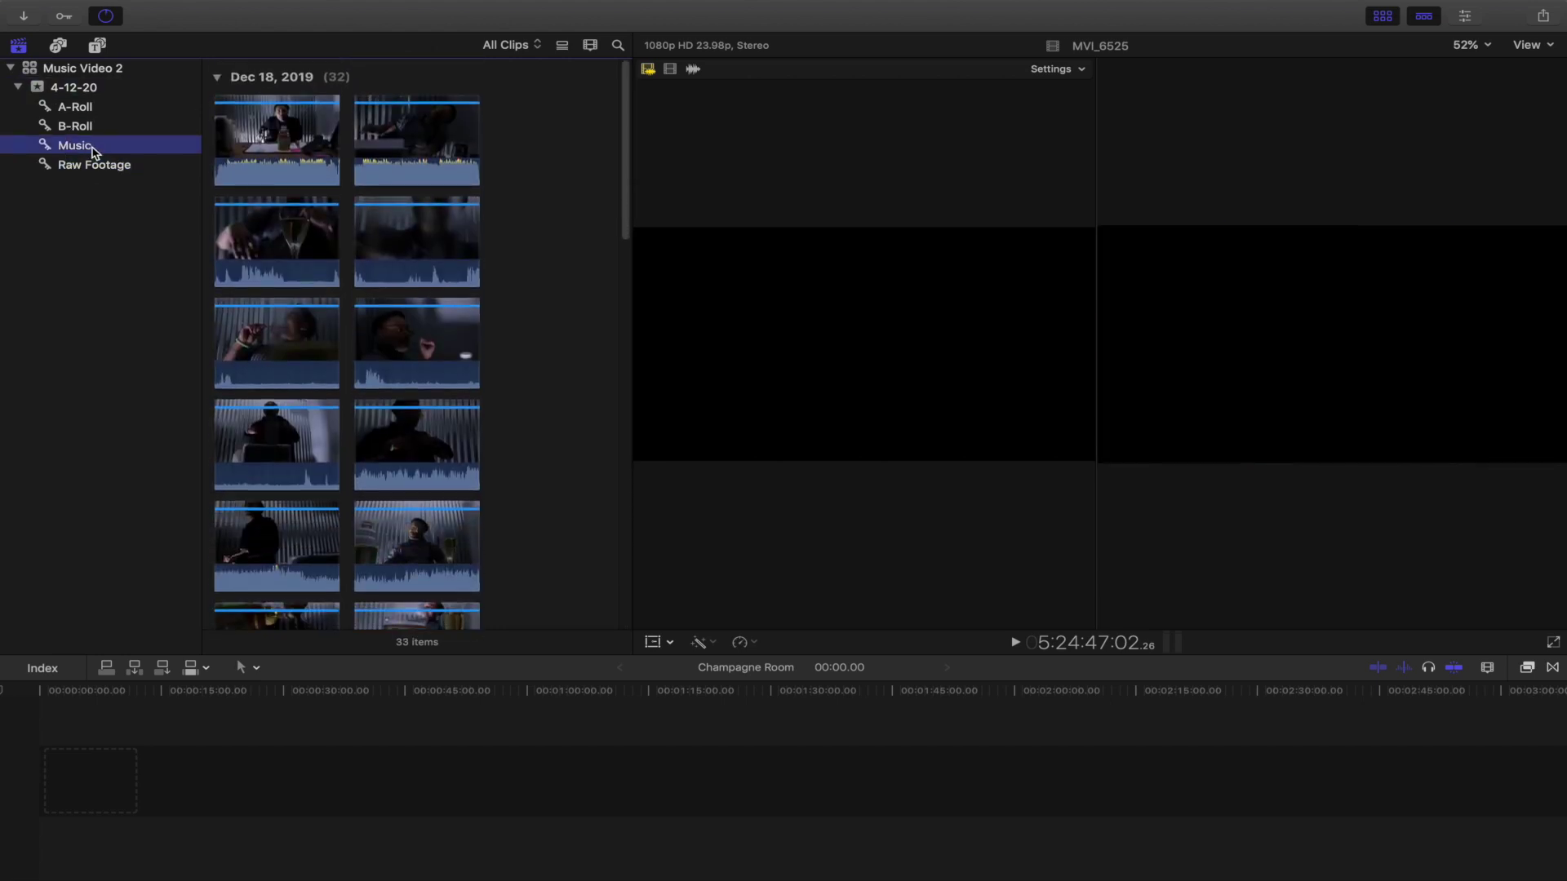
click(102, 126)
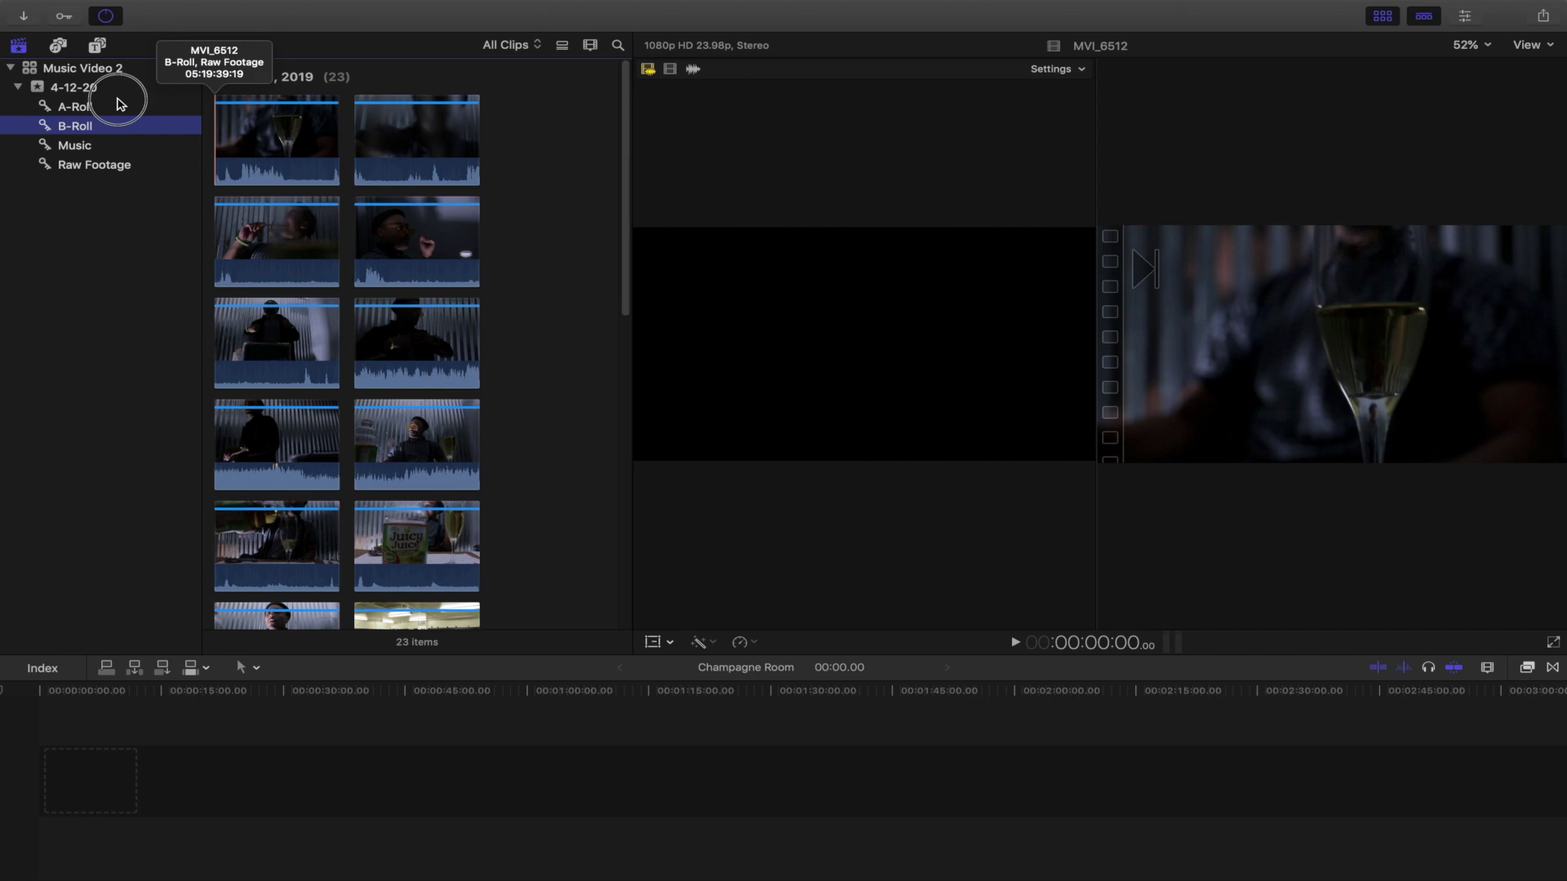
click(118, 107)
click(118, 126)
scroll(479, 294, down, 10)
scroll(479, 298, up, 10)
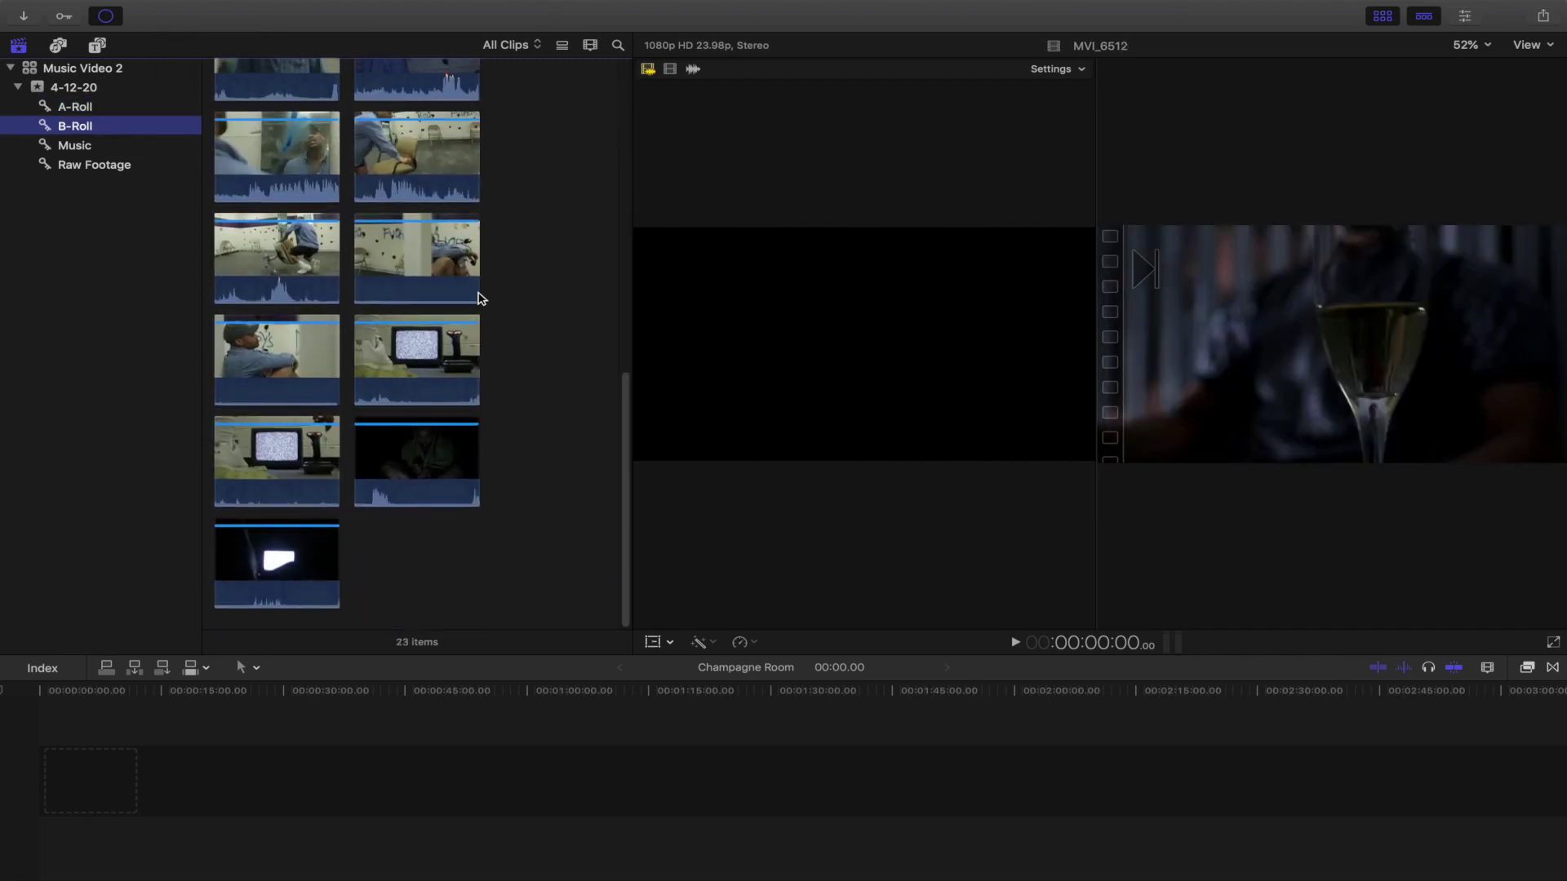
scroll(479, 303, down, 2)
click(106, 107)
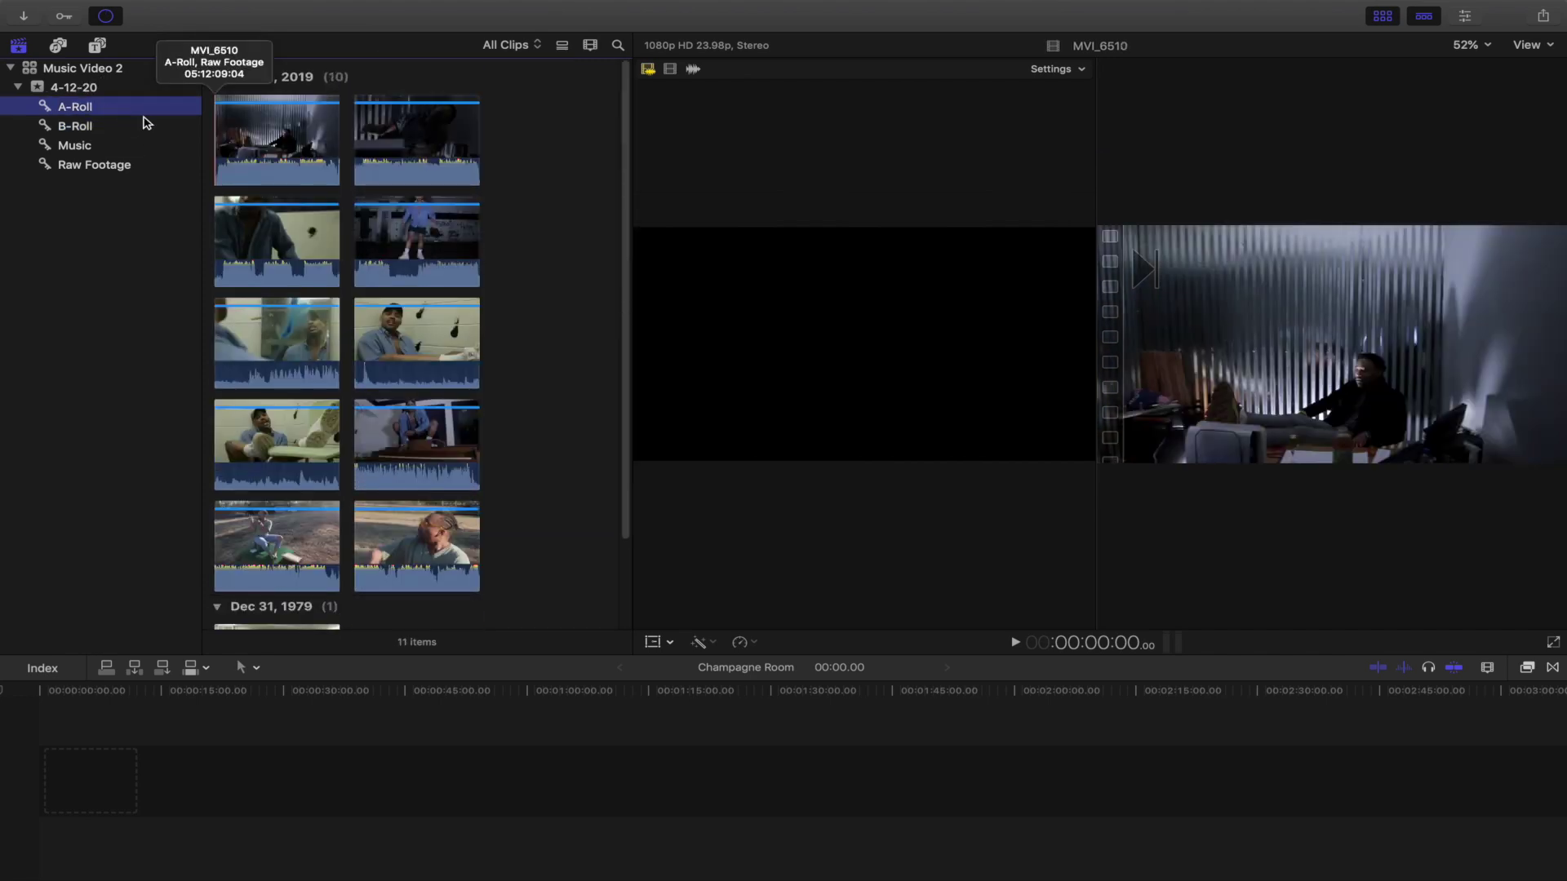
Add the song In The Back from the Music collection to the A-Roll keyword collection.
click(74, 145)
click(285, 115)
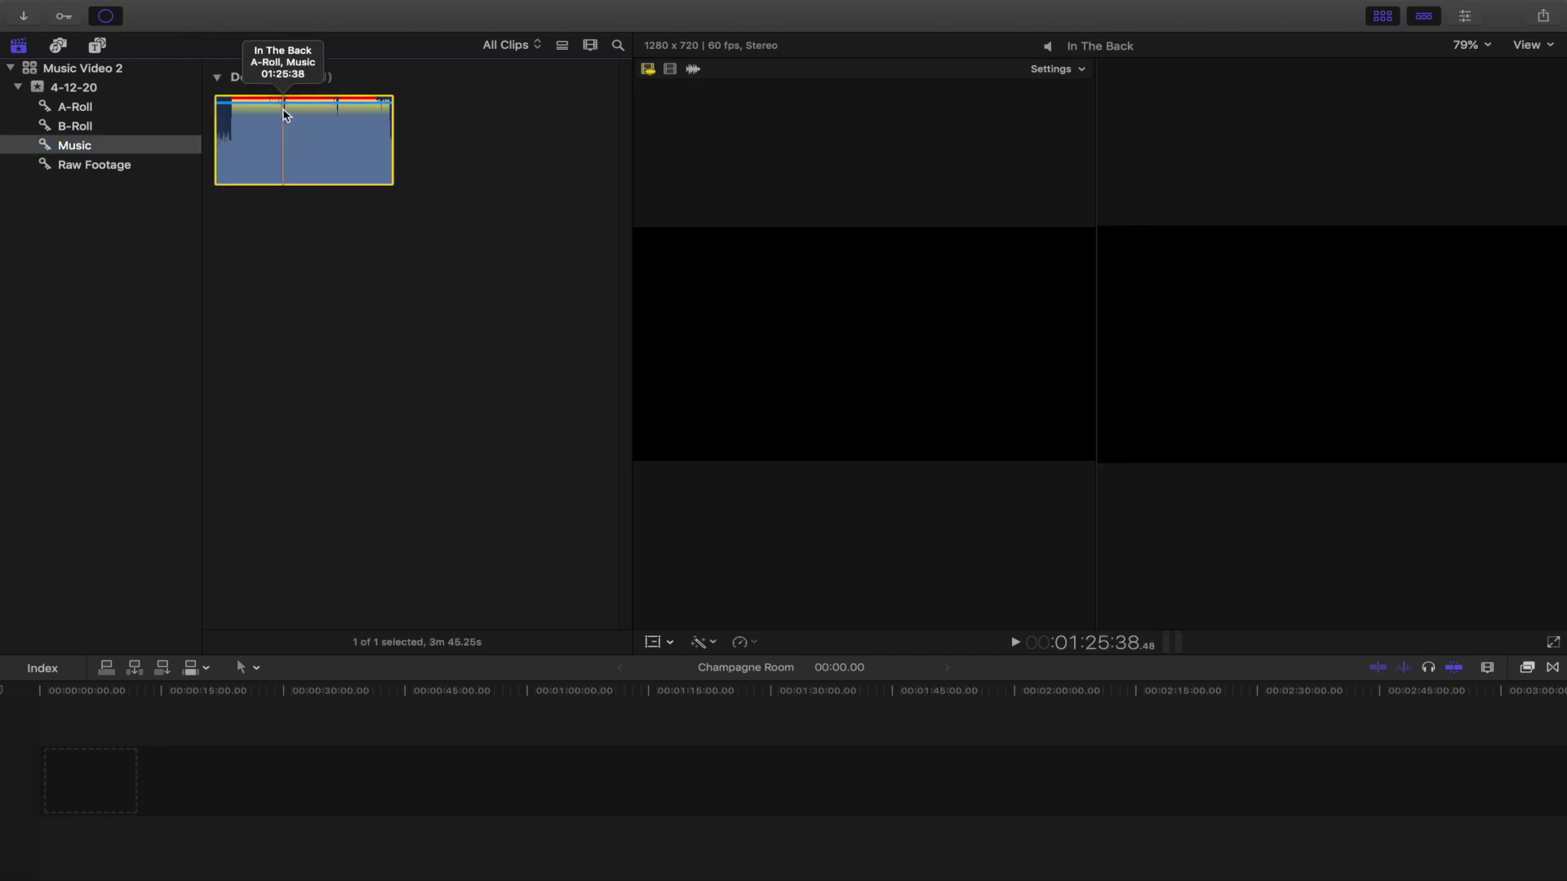
drag(227, 108, 114, 121)
Create a multicam clip named Synced Clip from all A-Roll clips and the song, using audio for synchronization.
scroll(454, 157, down, 5)
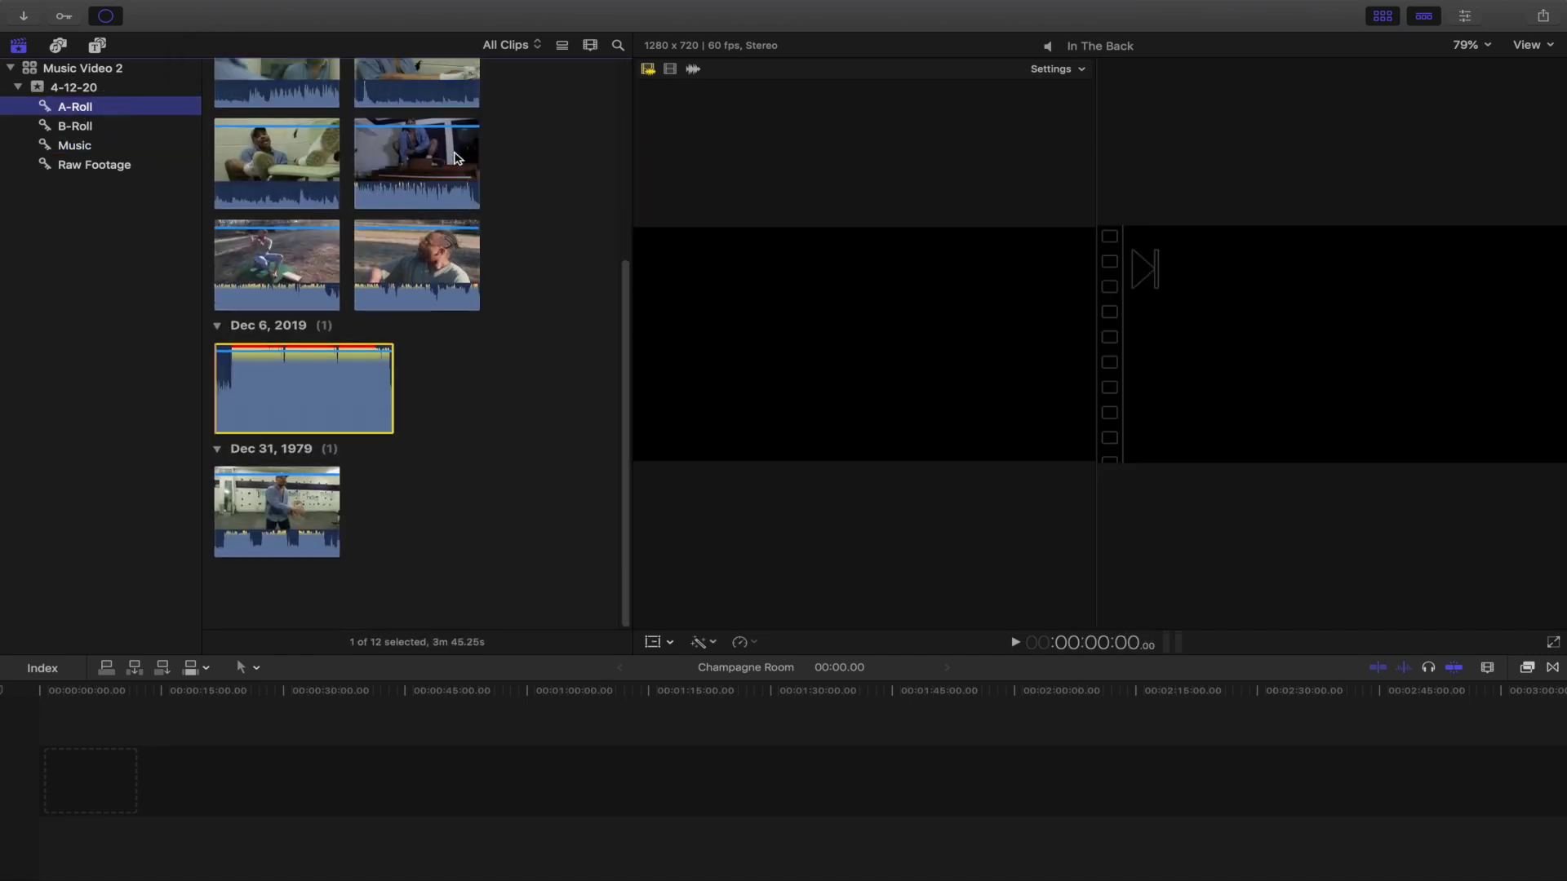
drag(567, 587, 222, 30)
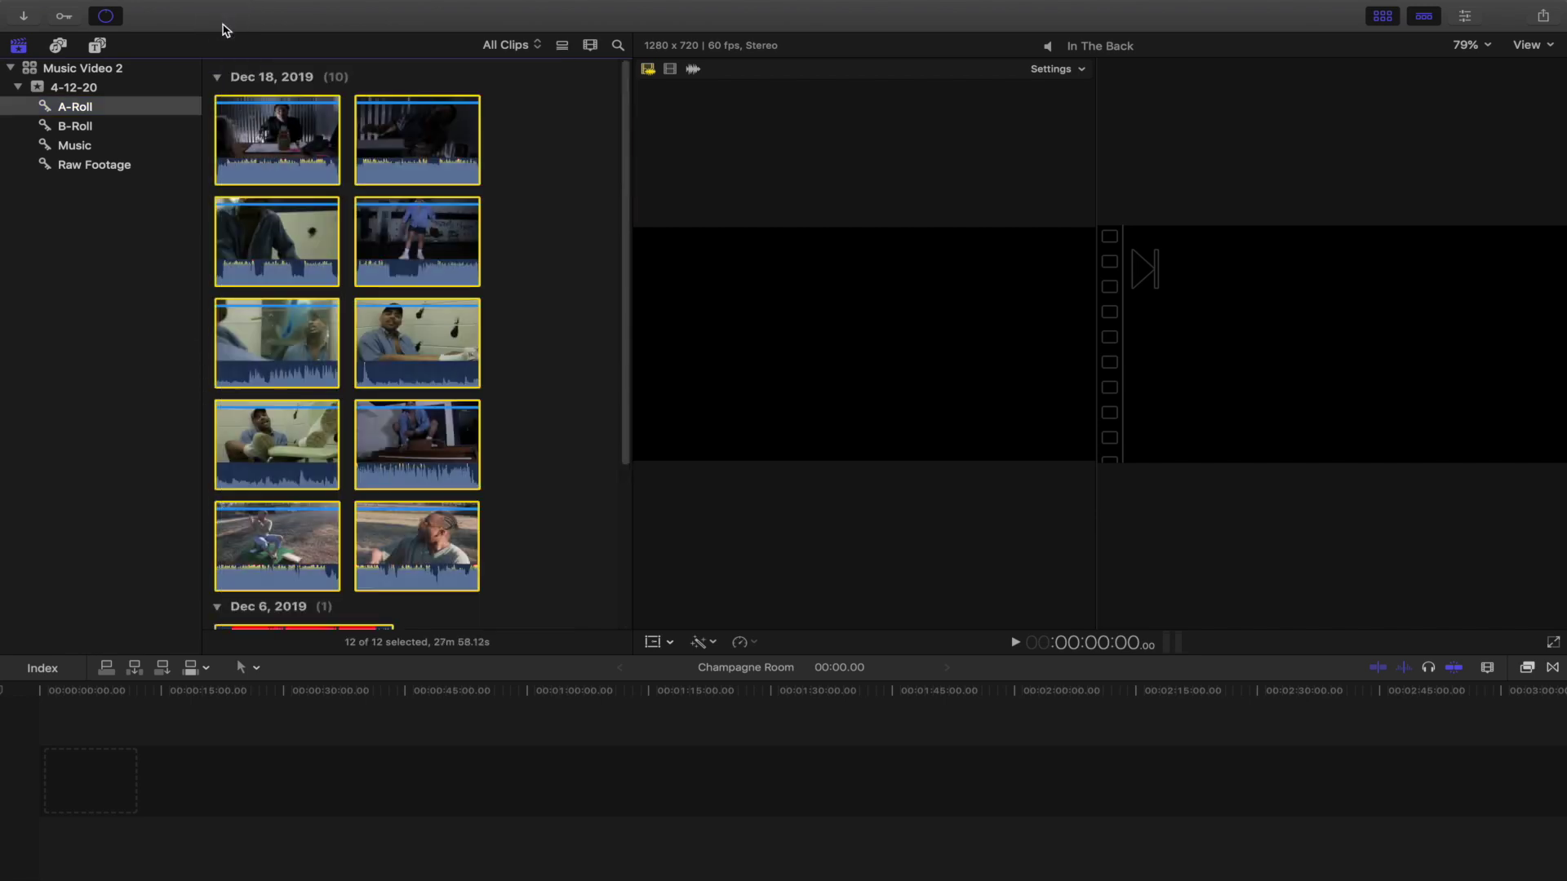
right_click(432, 157)
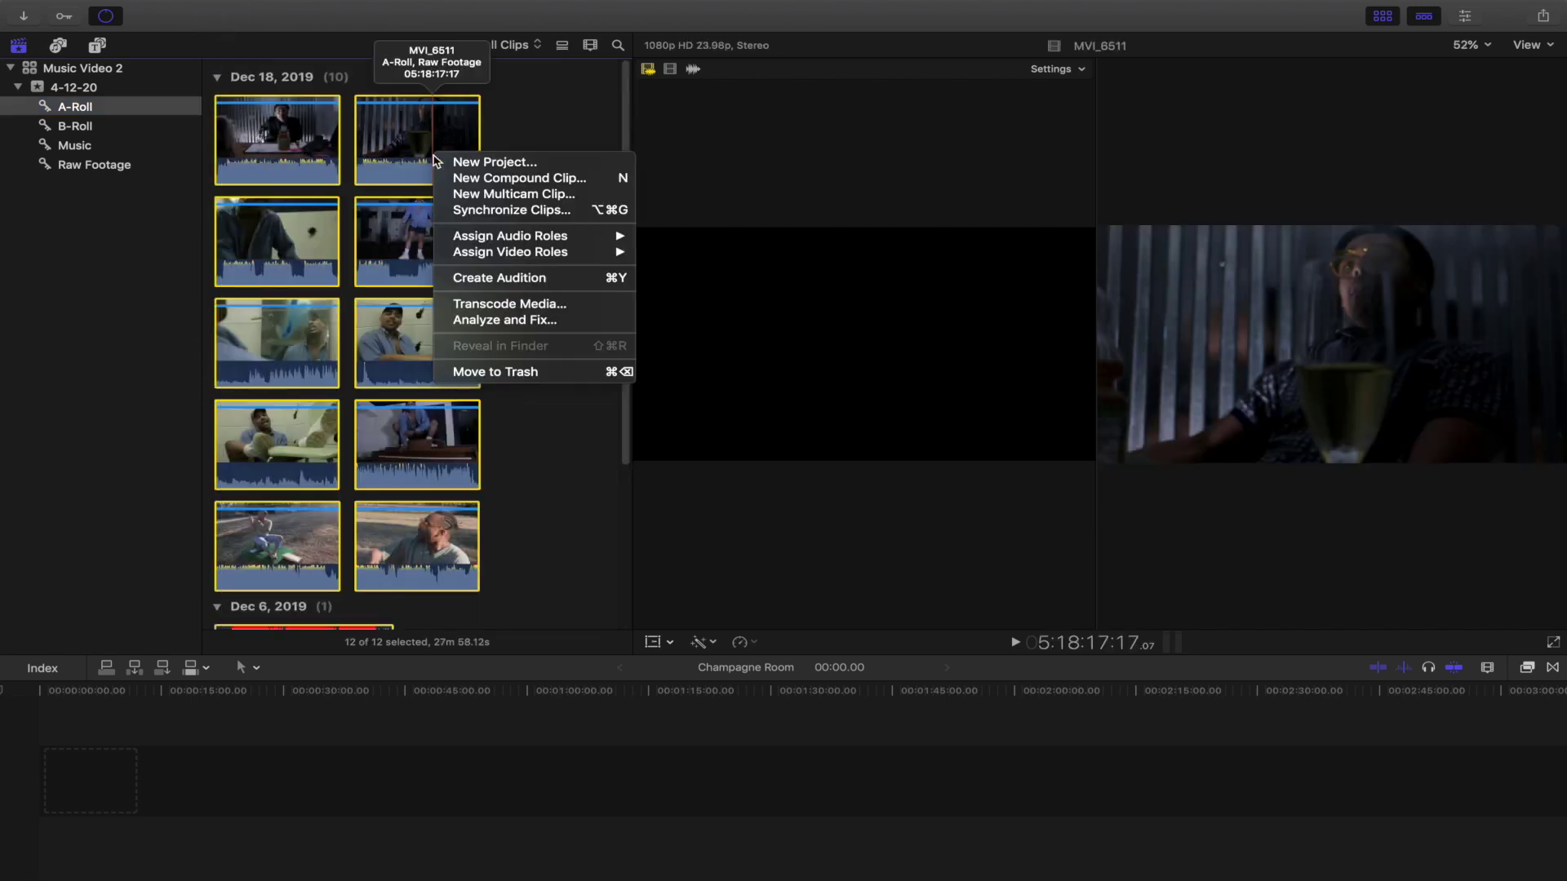
click(511, 194)
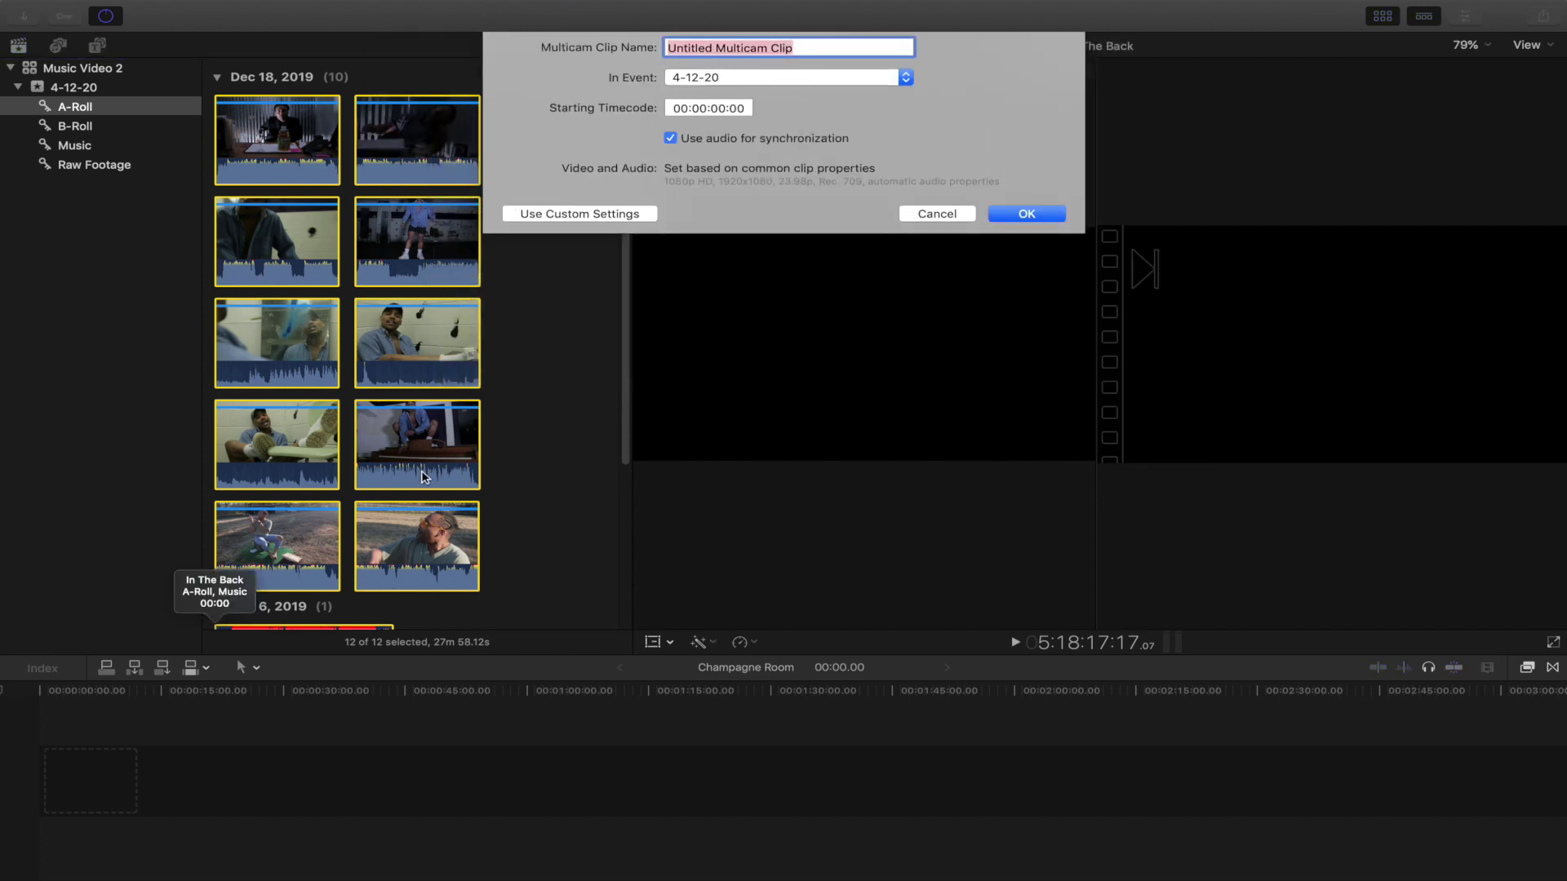
text(Synced)
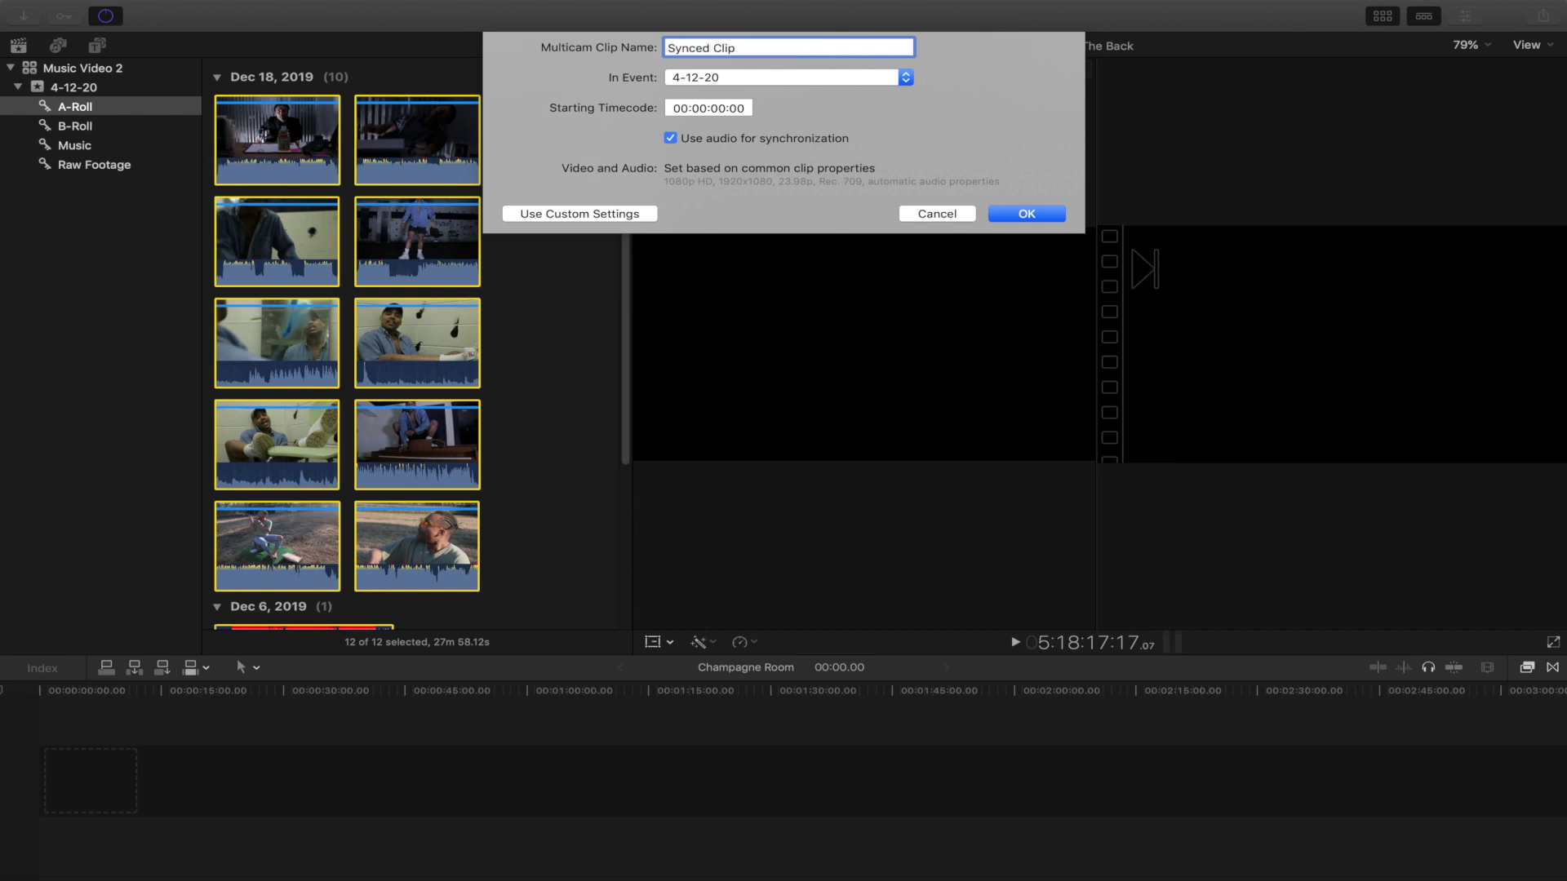
key(Return)
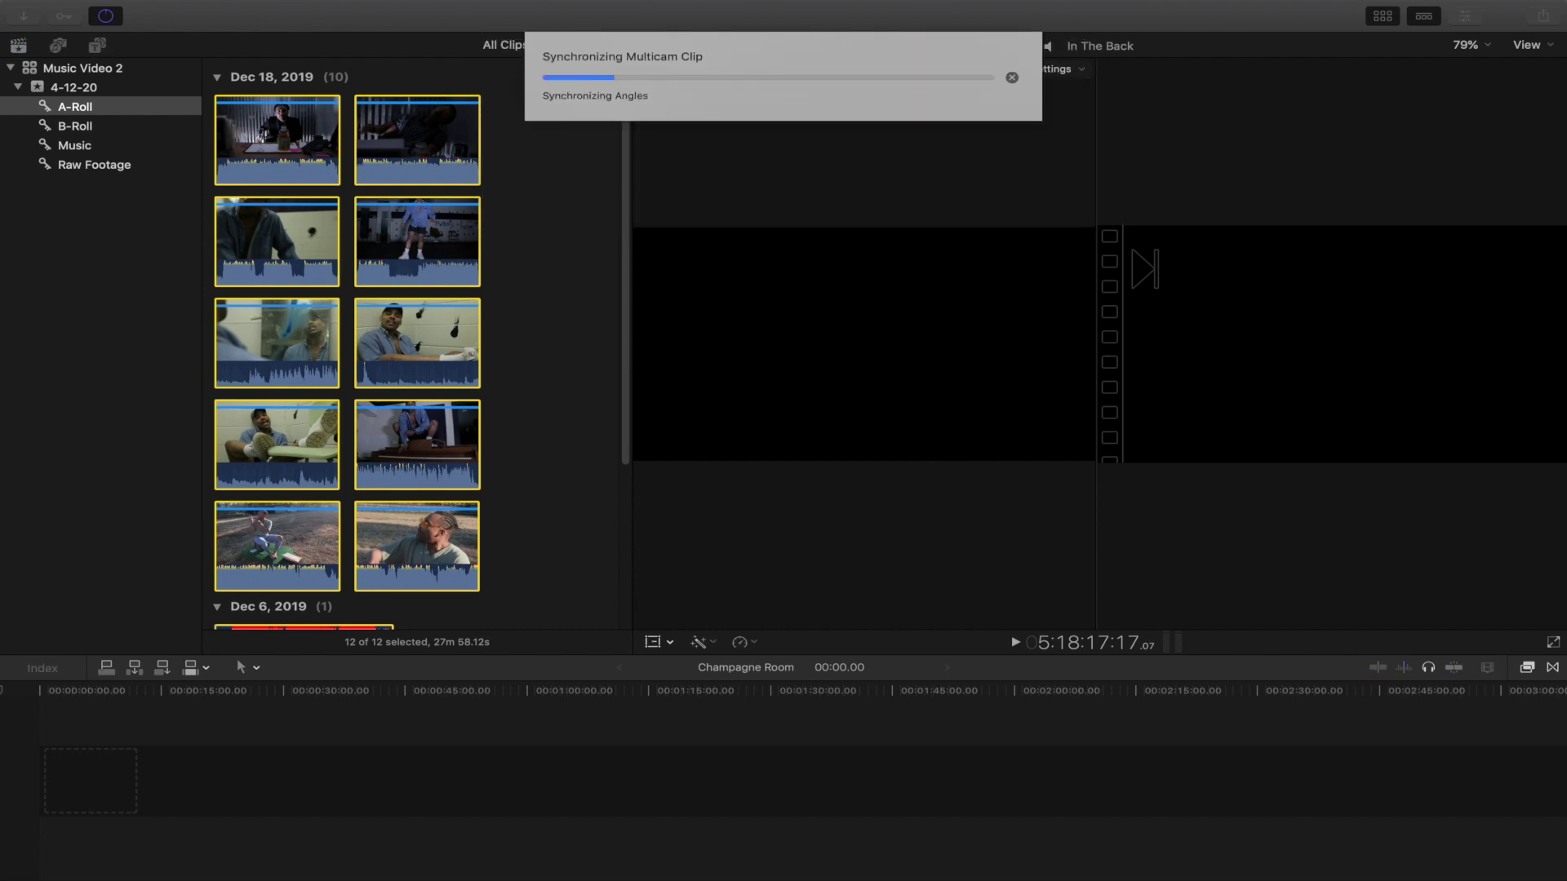
Preview the new Synced Clip in the 4-12-20 event and hide the Angles display in the viewer.
click(279, 101)
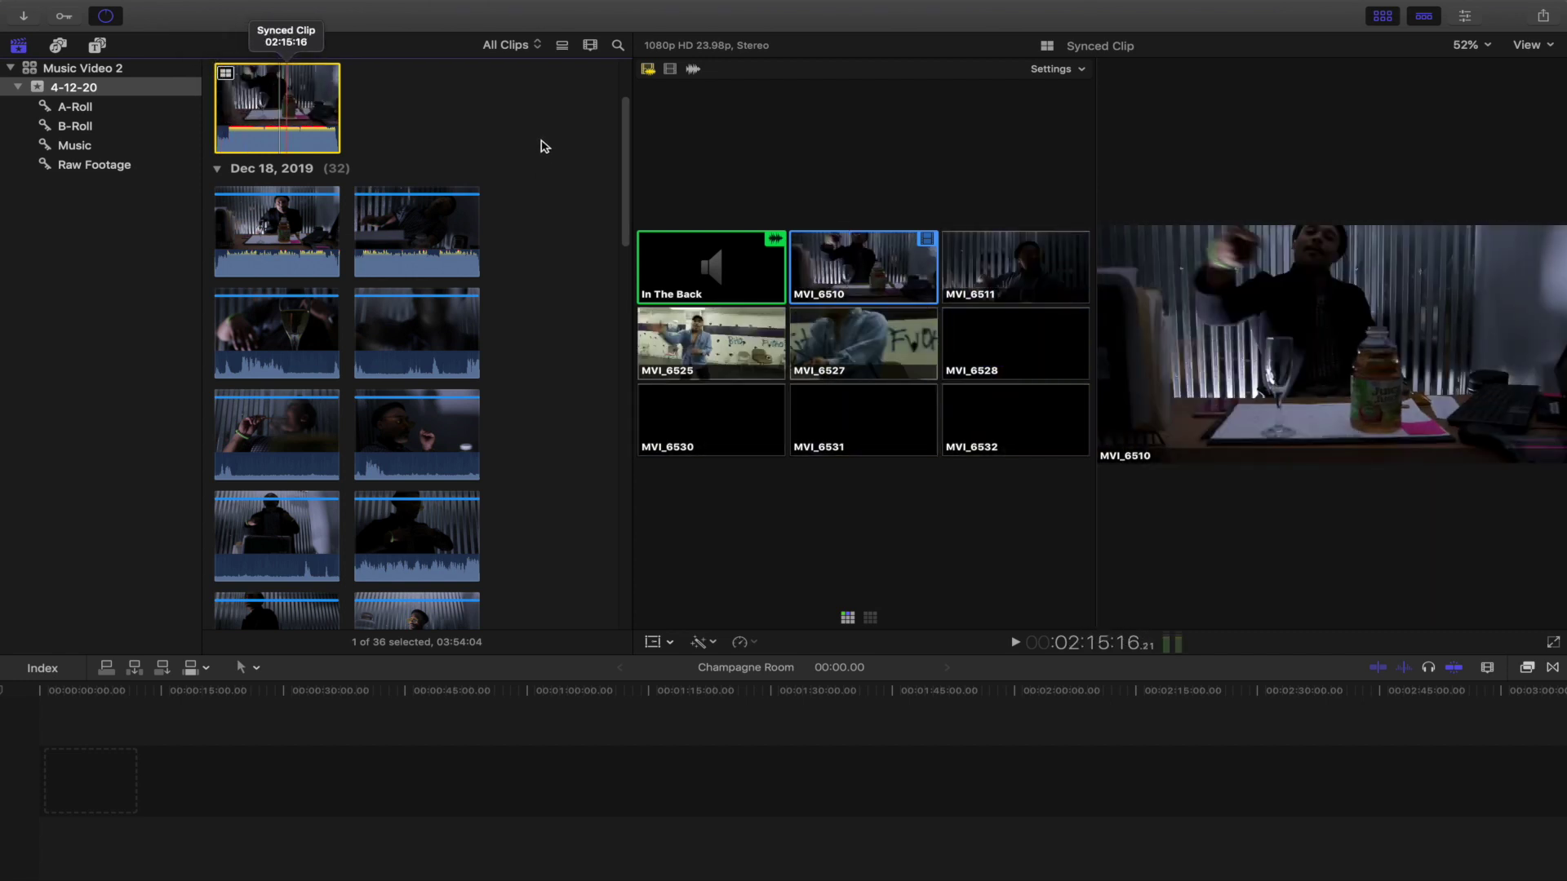
click(512, 135)
click(1531, 45)
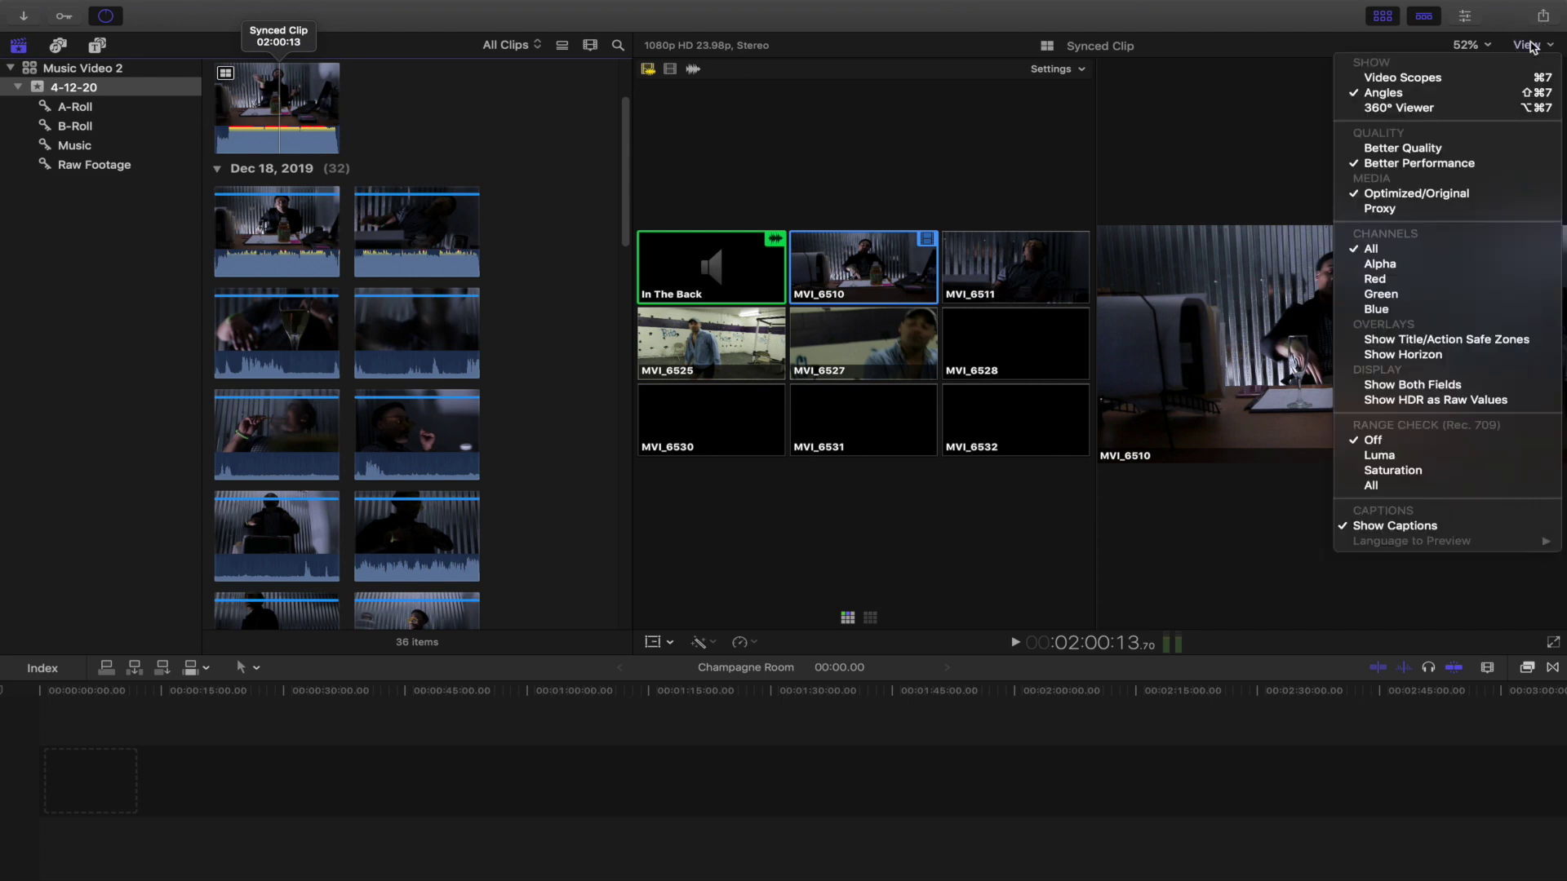
click(1422, 97)
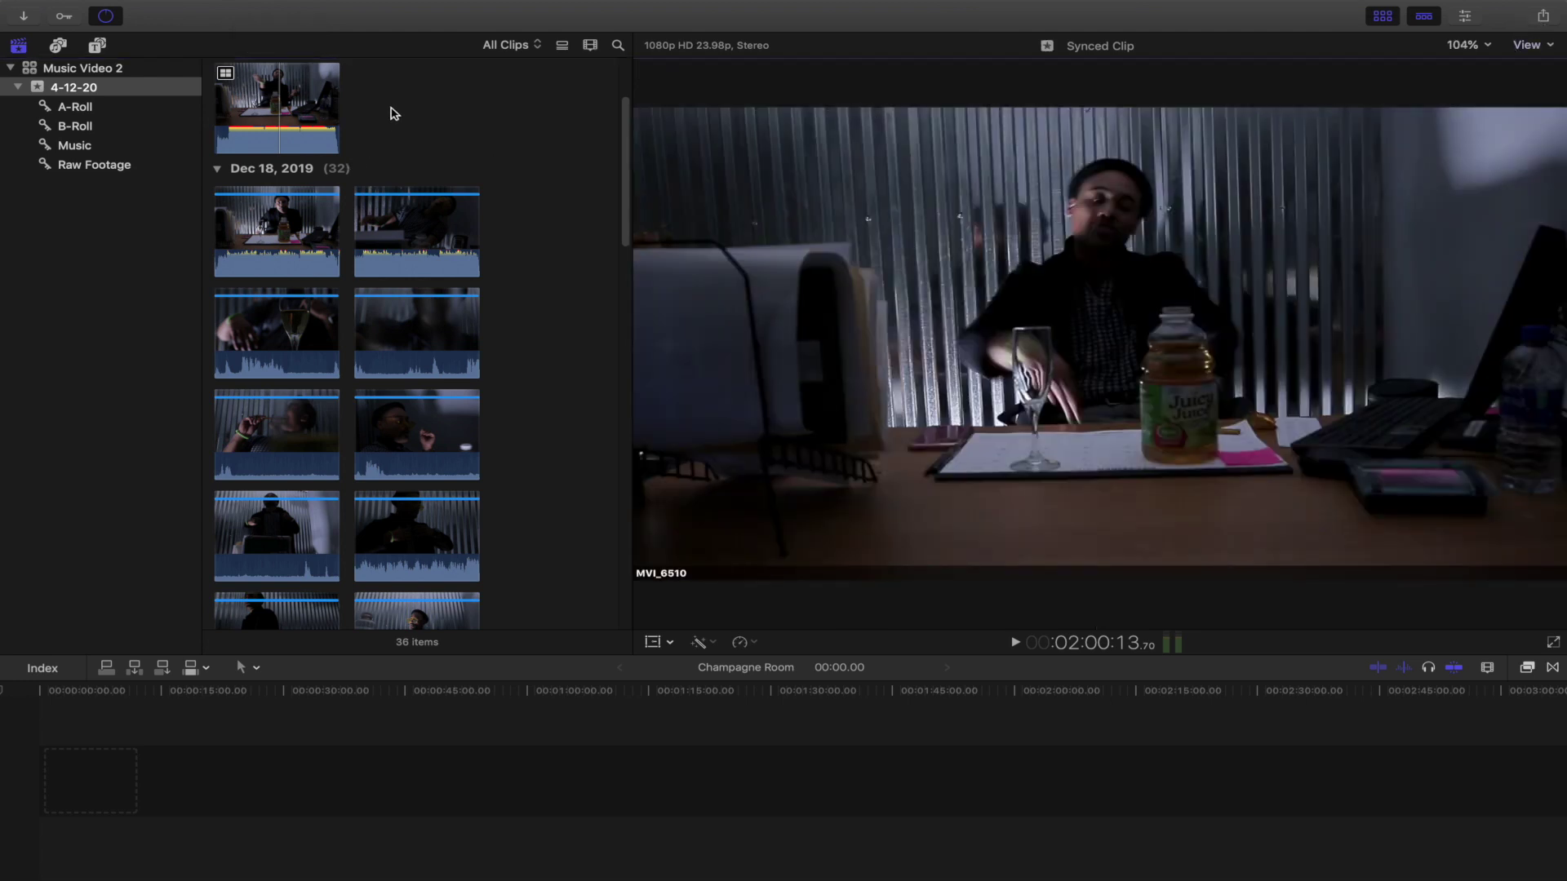
Add Synced Clip to the start of the Champagne Room timeline and fit the whole clip in view.
click(278, 114)
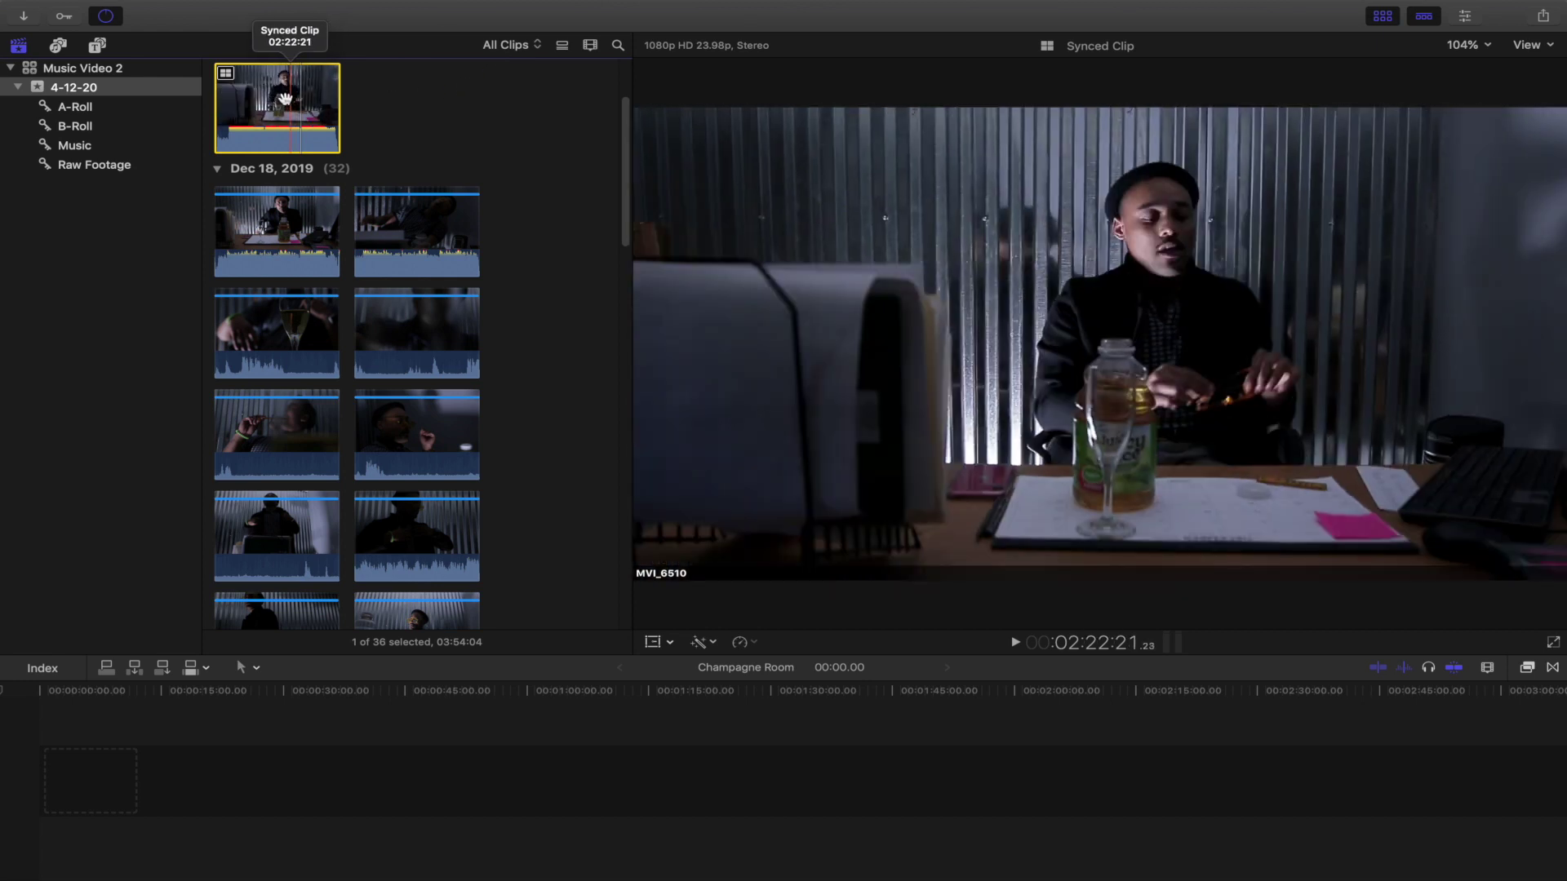
drag(233, 98, 82, 784)
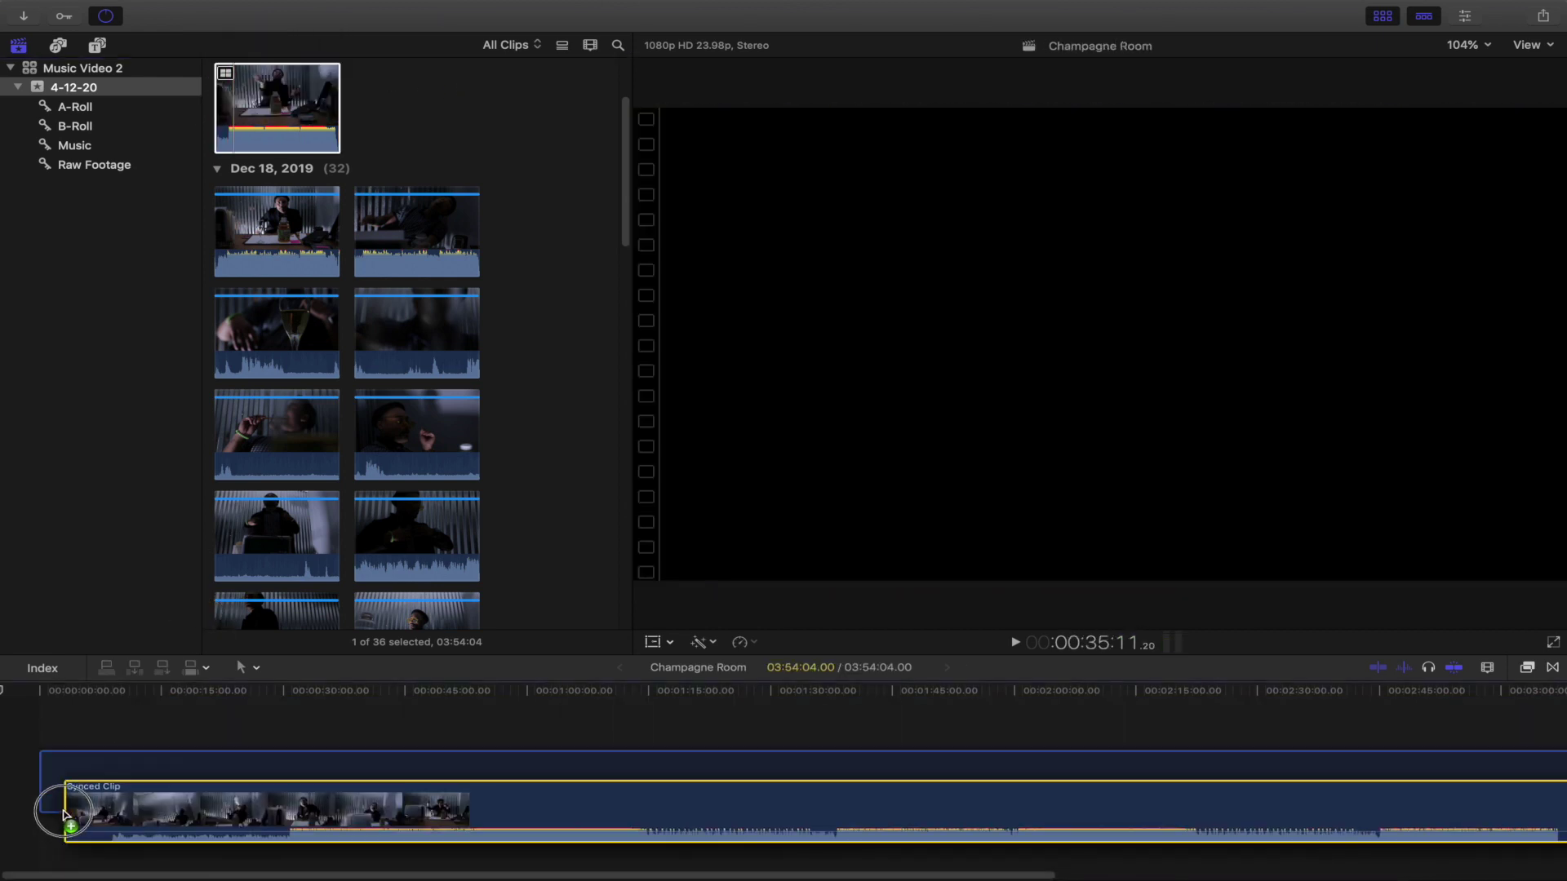
key(super+minus)
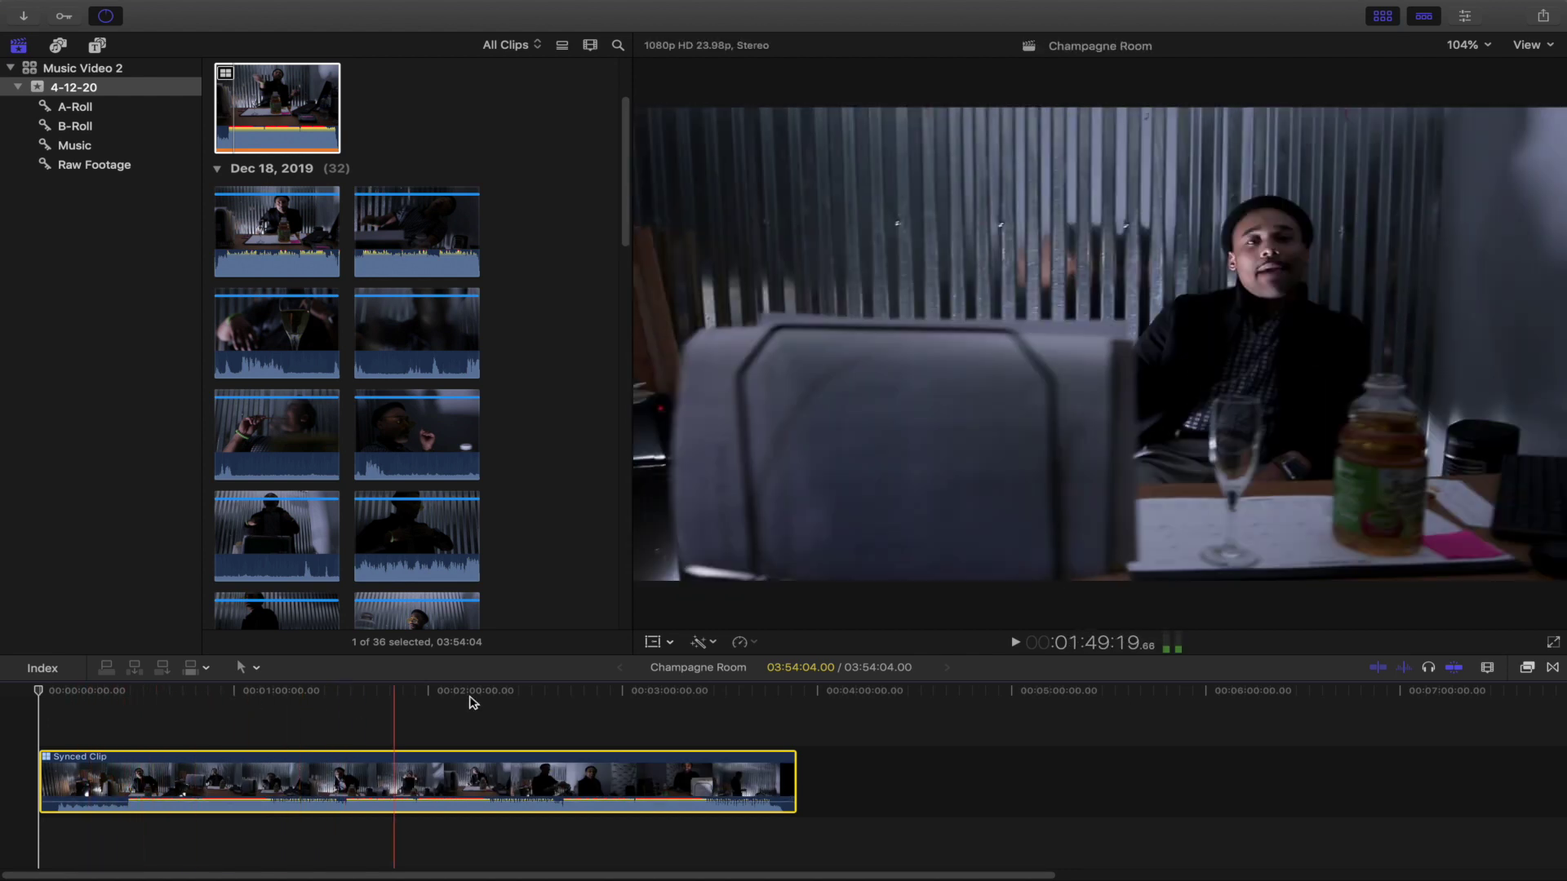
Open Synced Clip in the angle editor and look over how its angles line up under the song In The Back.
double_click(157, 779)
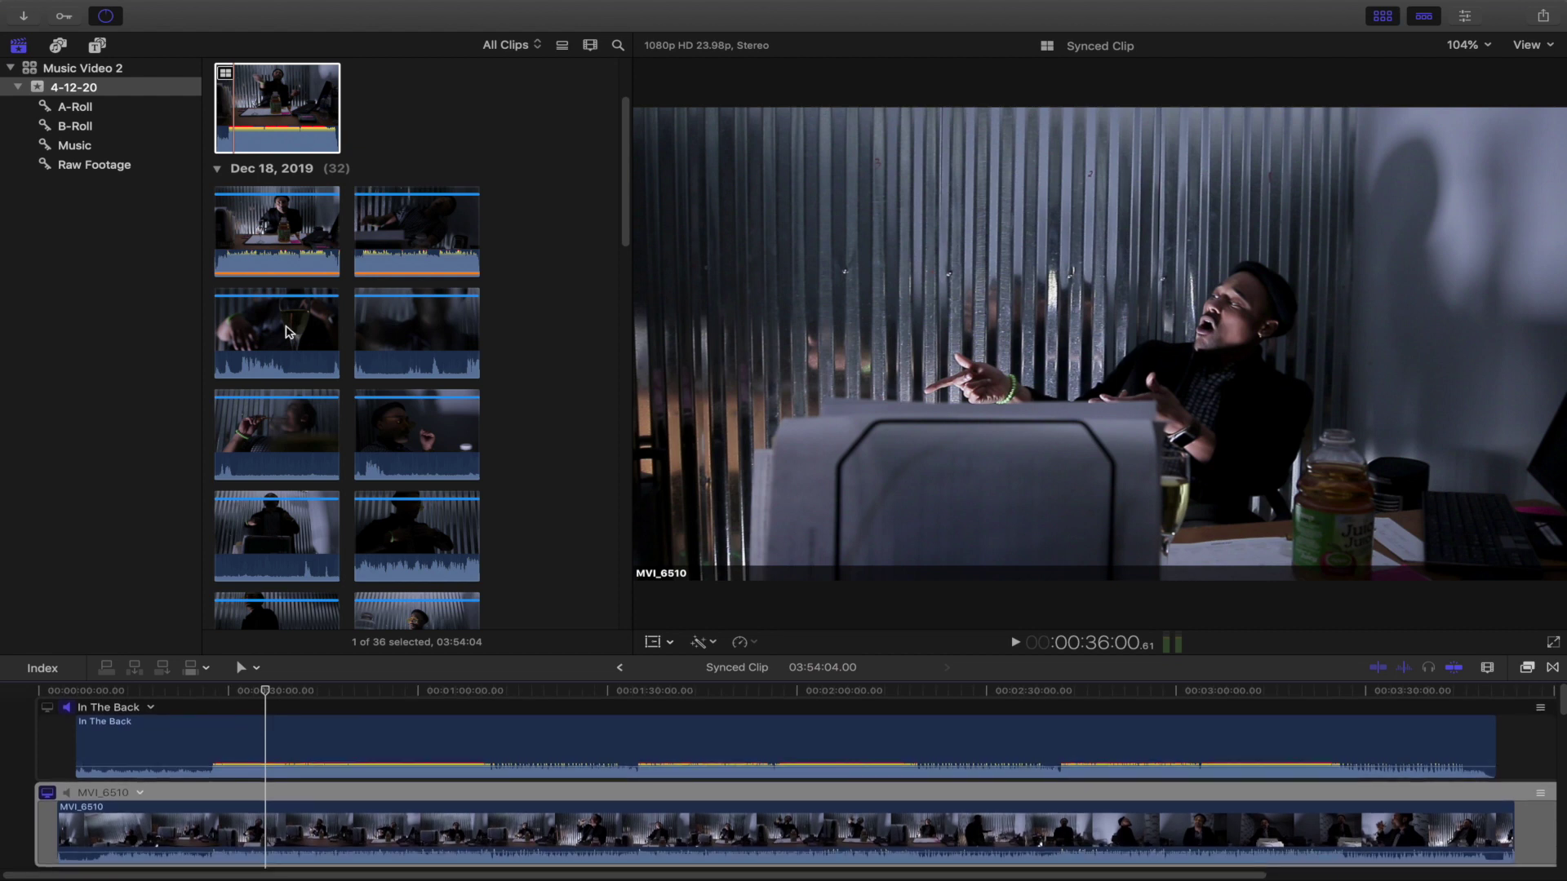
scroll(144, 745, down, 10)
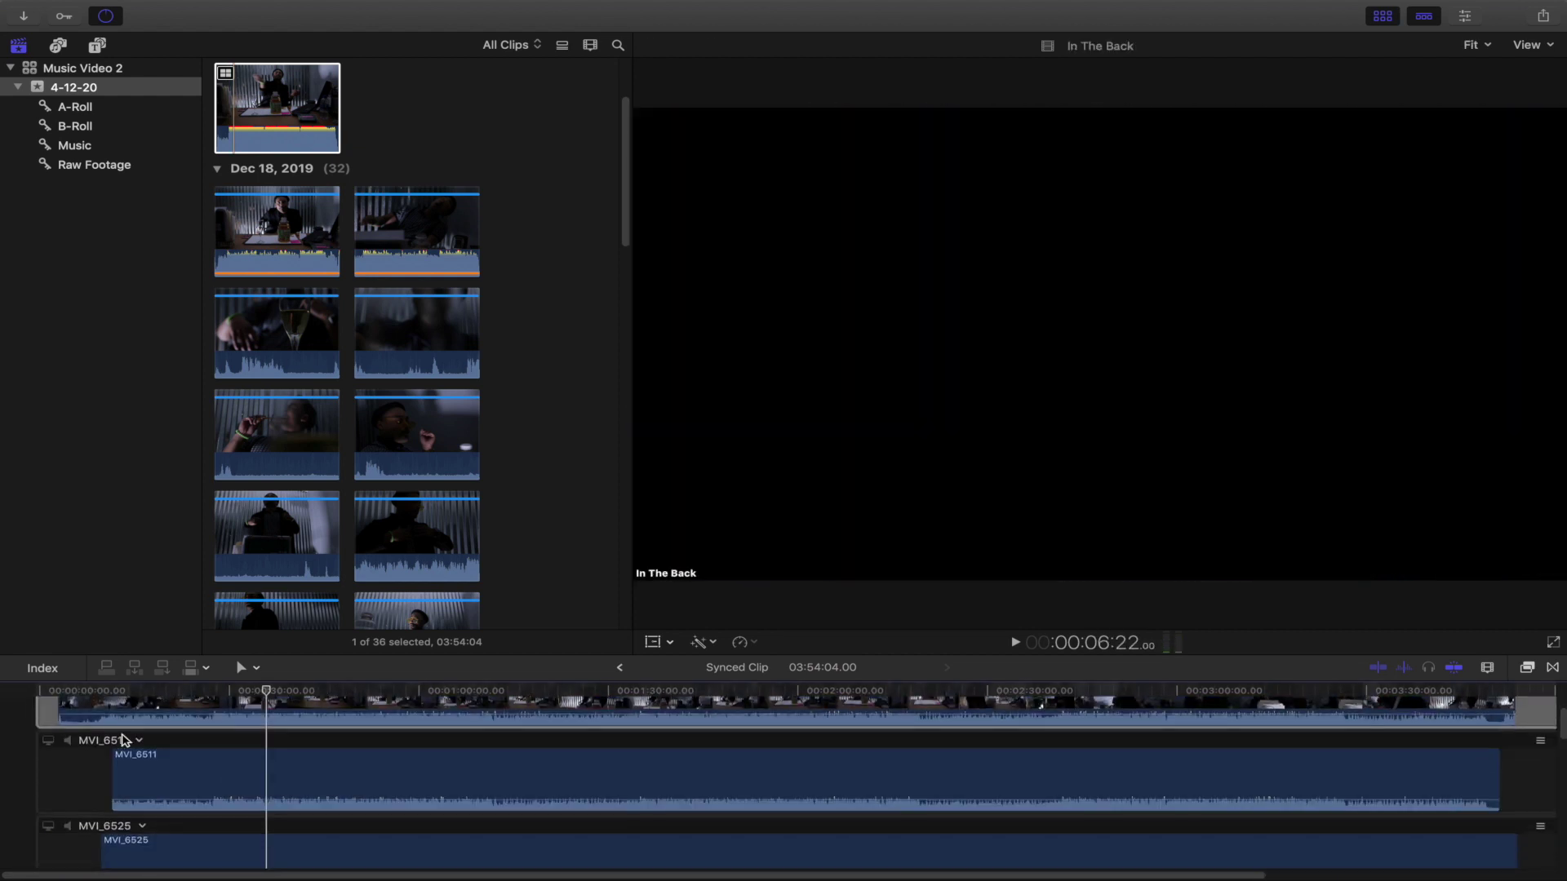
scroll(126, 736, up, 5)
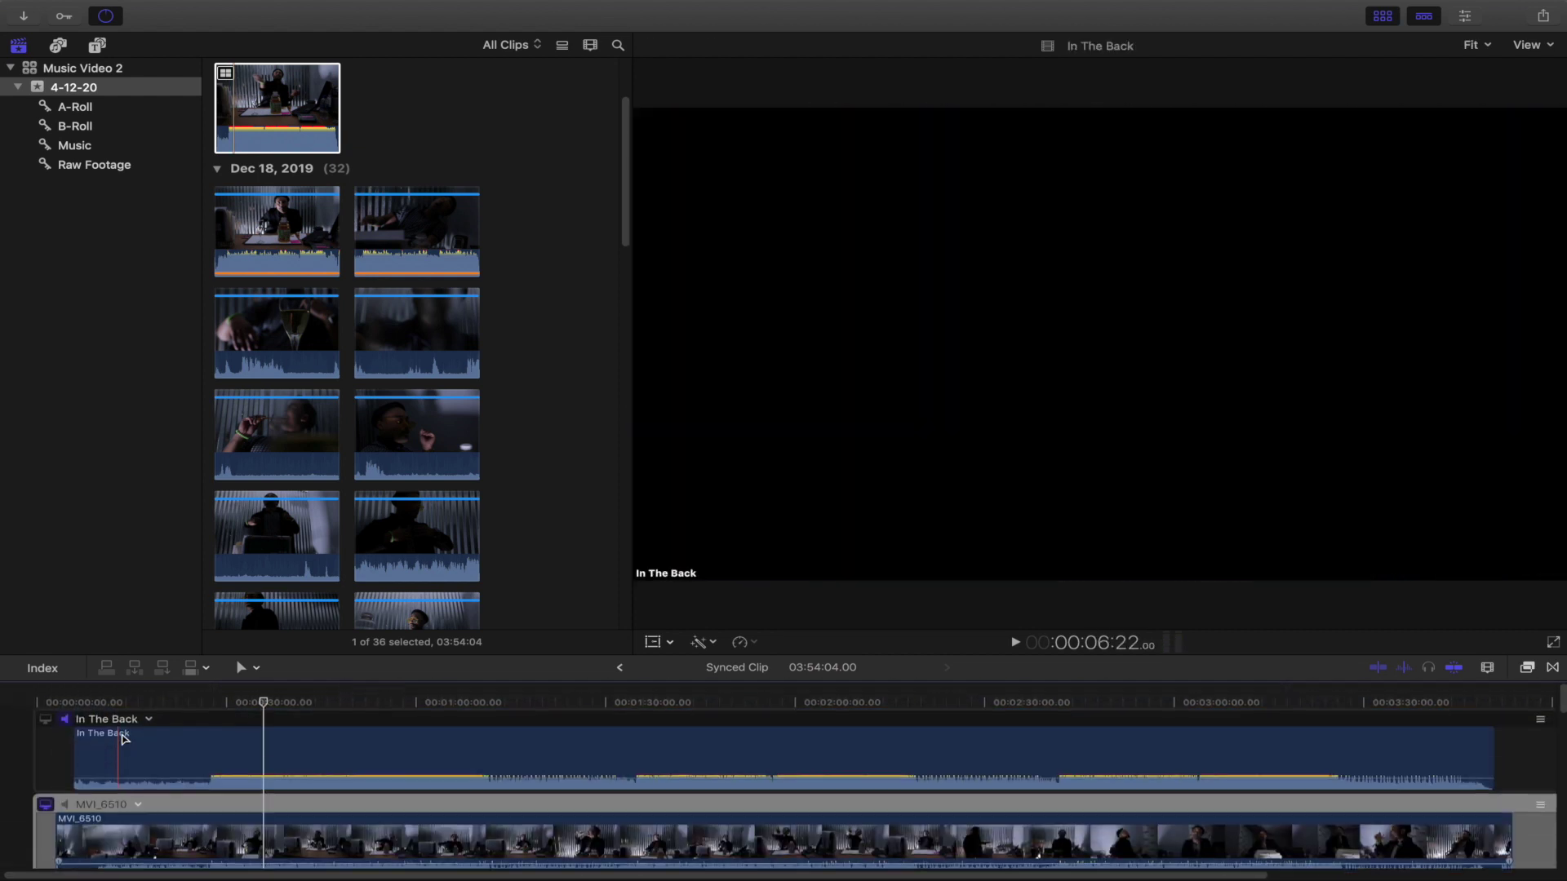
click(1132, 694)
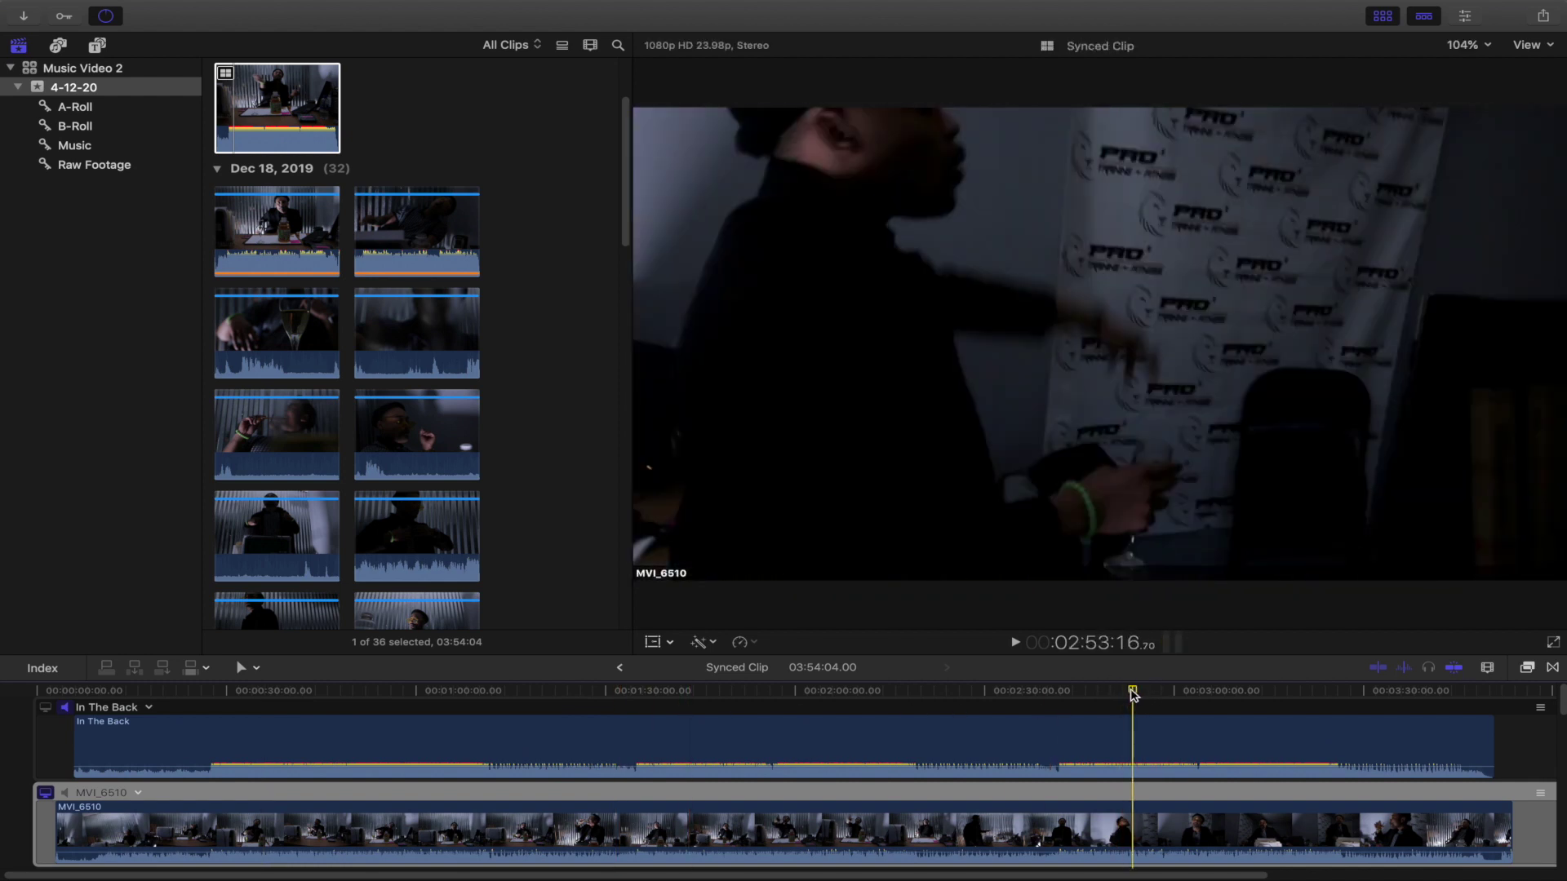
drag(1132, 693, 493, 690)
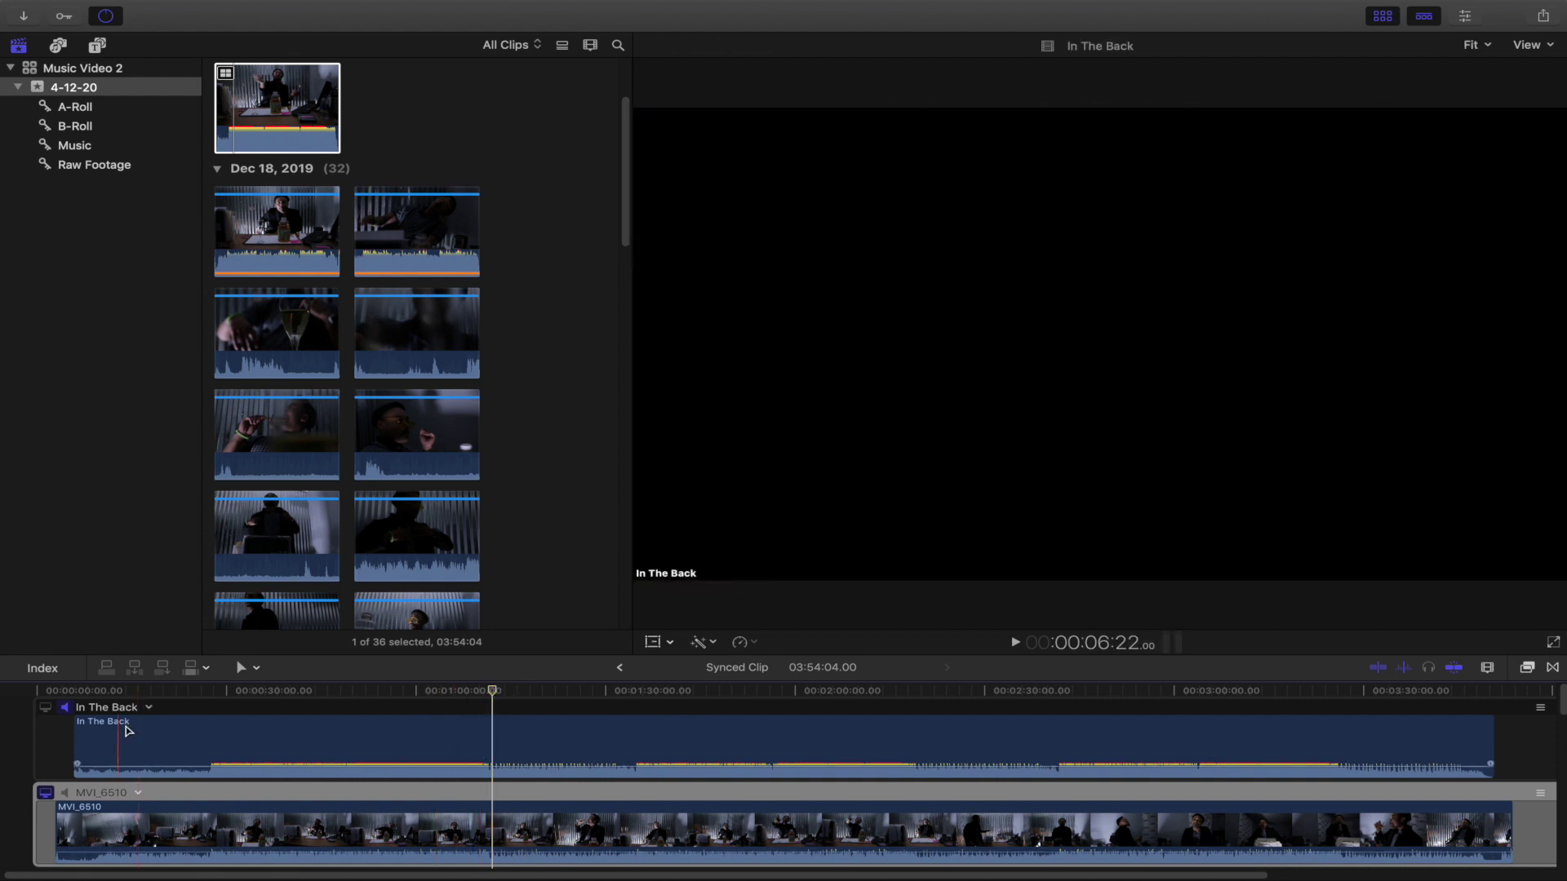
scroll(499, 741, down, 4)
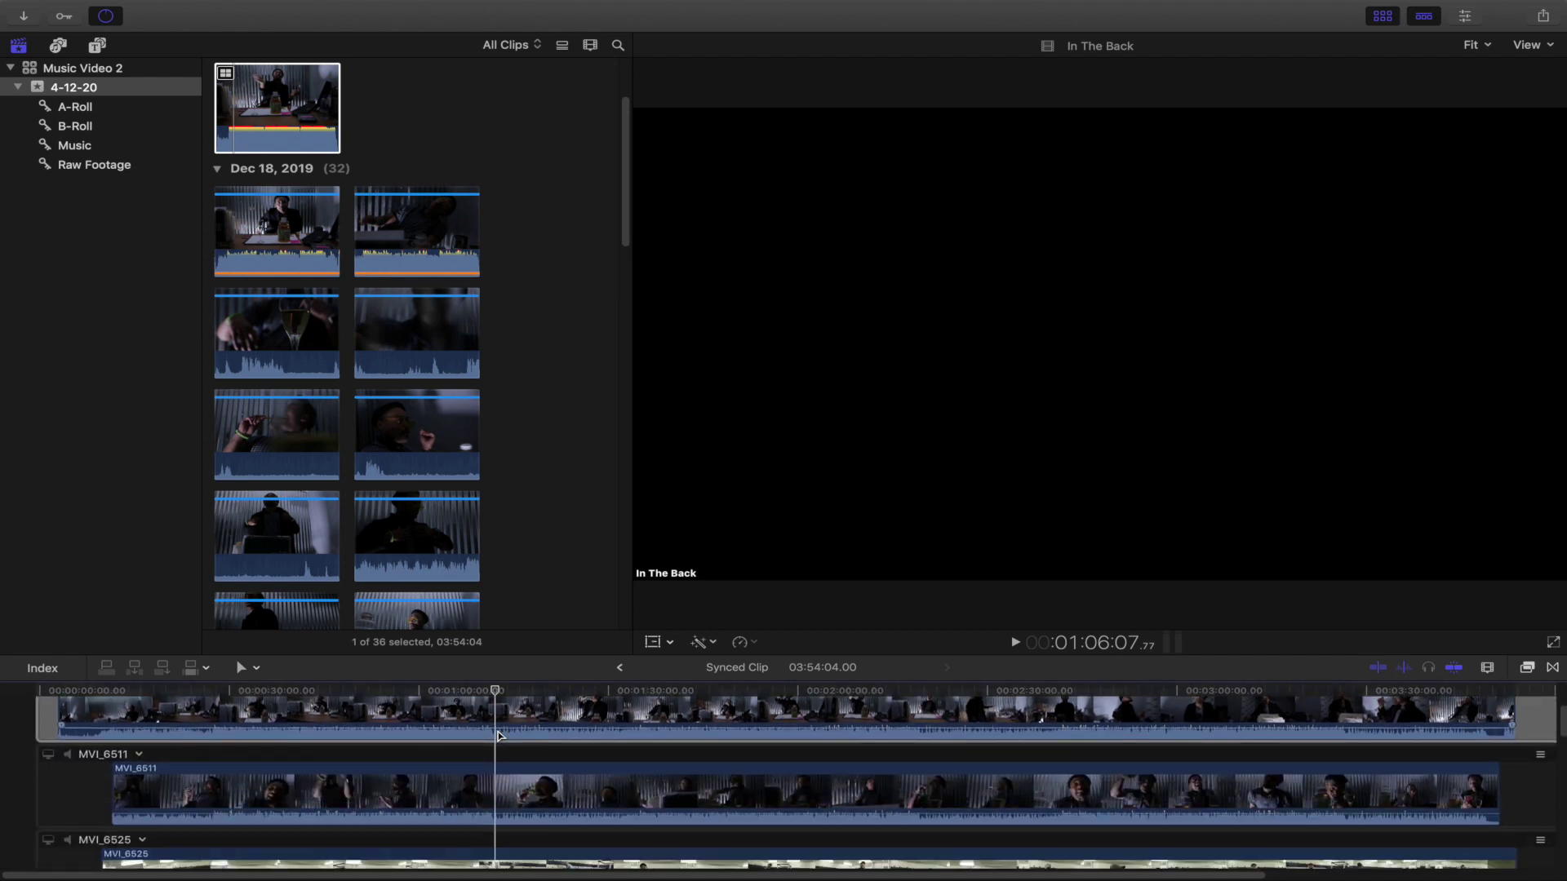
scroll(457, 739, up, 4)
Play the MVI_6510 angle with the song and its own audio enabled to check their sync.
mouse_move(167, 694)
mouse_down()
mouse_move(199, 689)
mouse_move(163, 692)
mouse_up()
key(space)
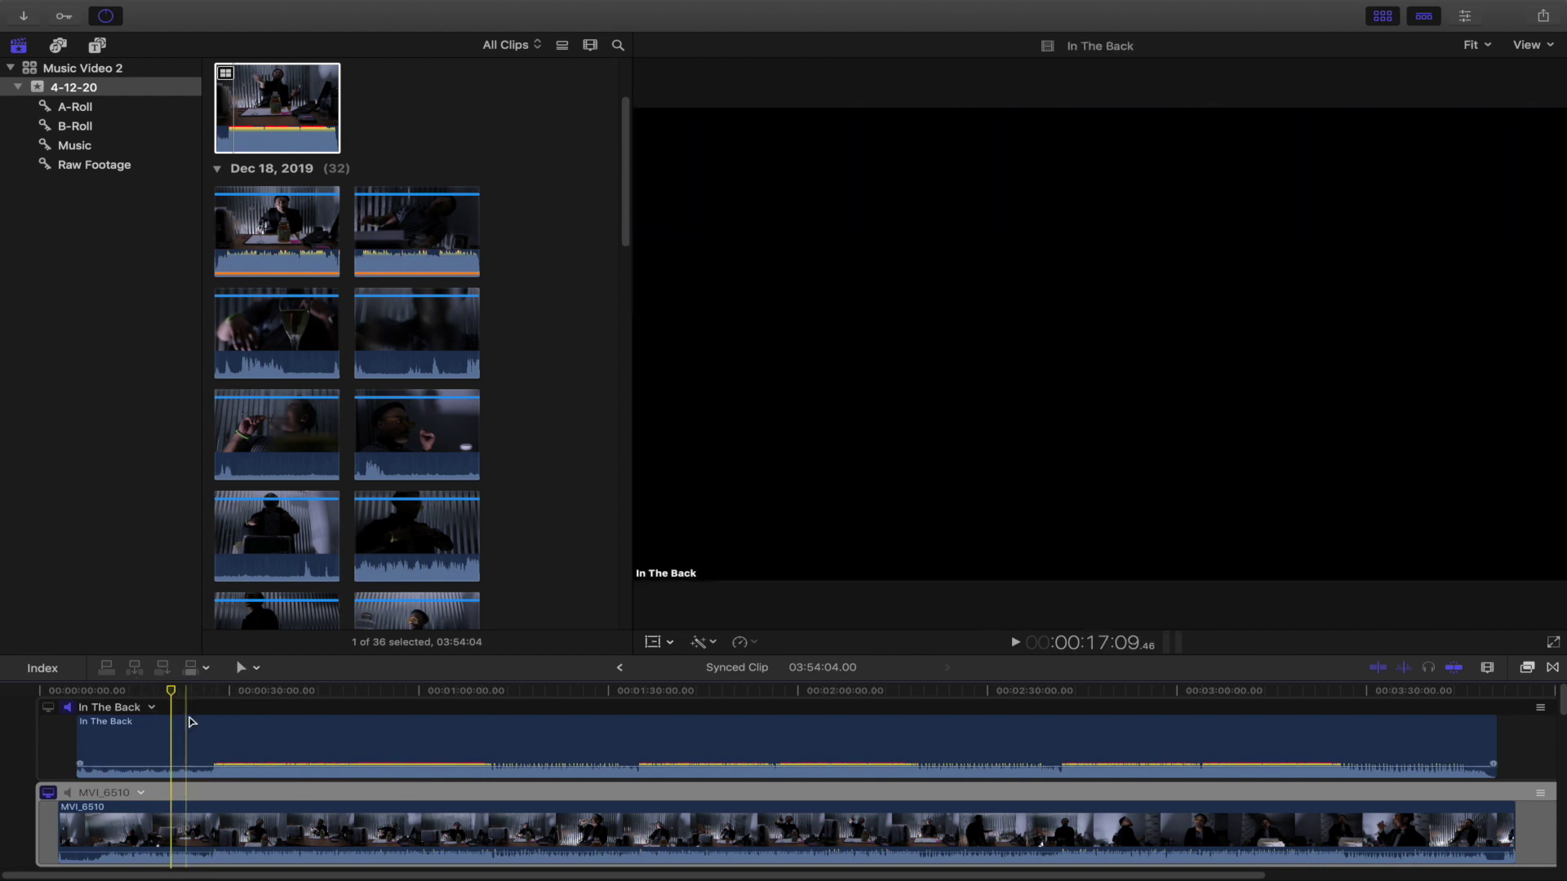
key(space)
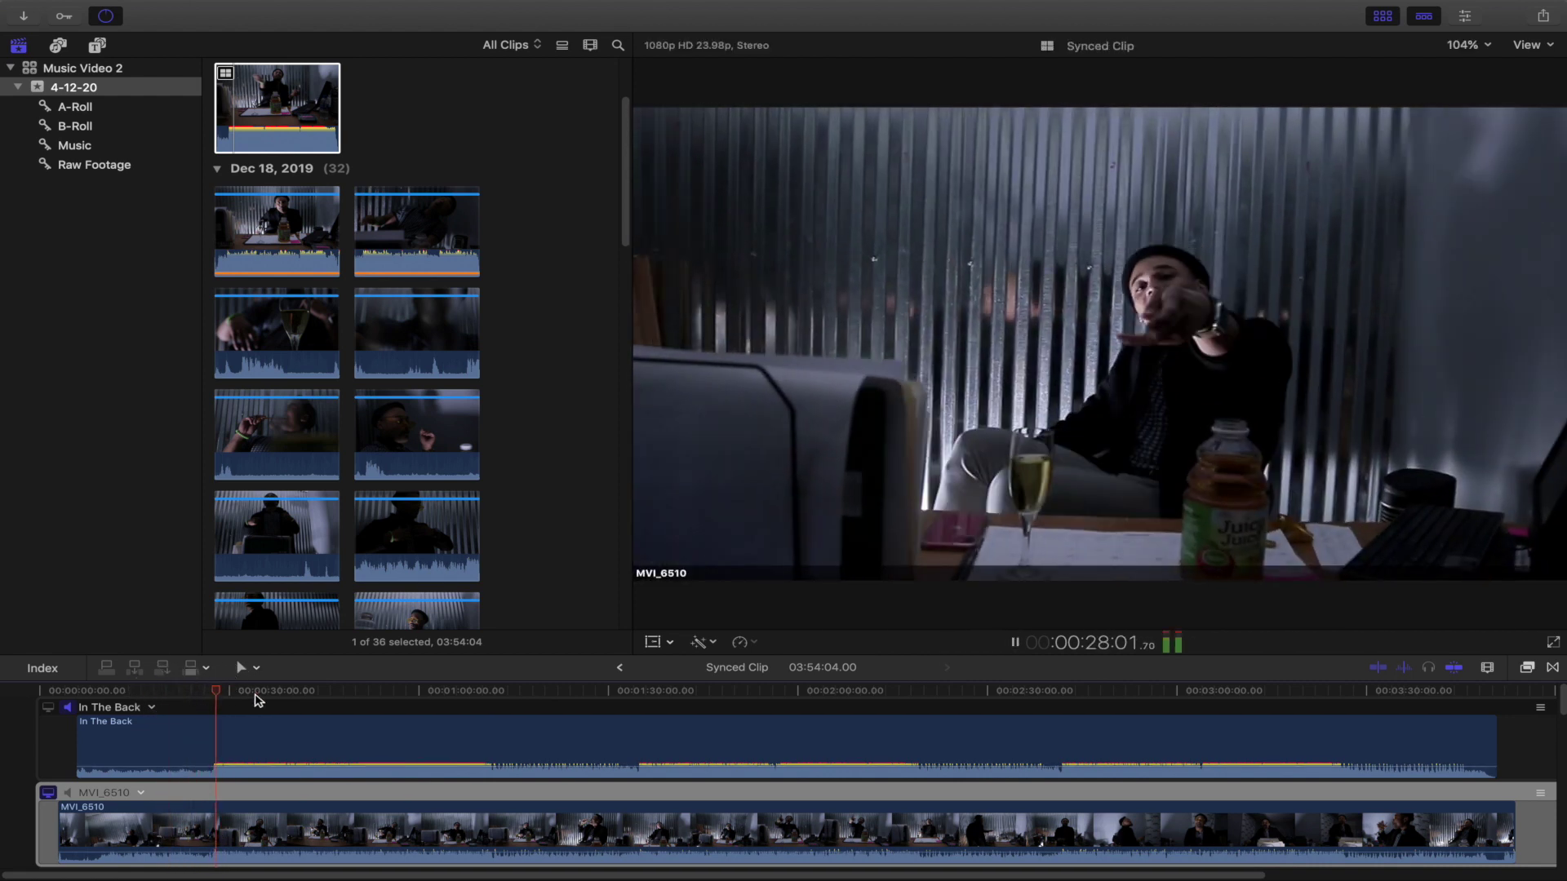
click(336, 692)
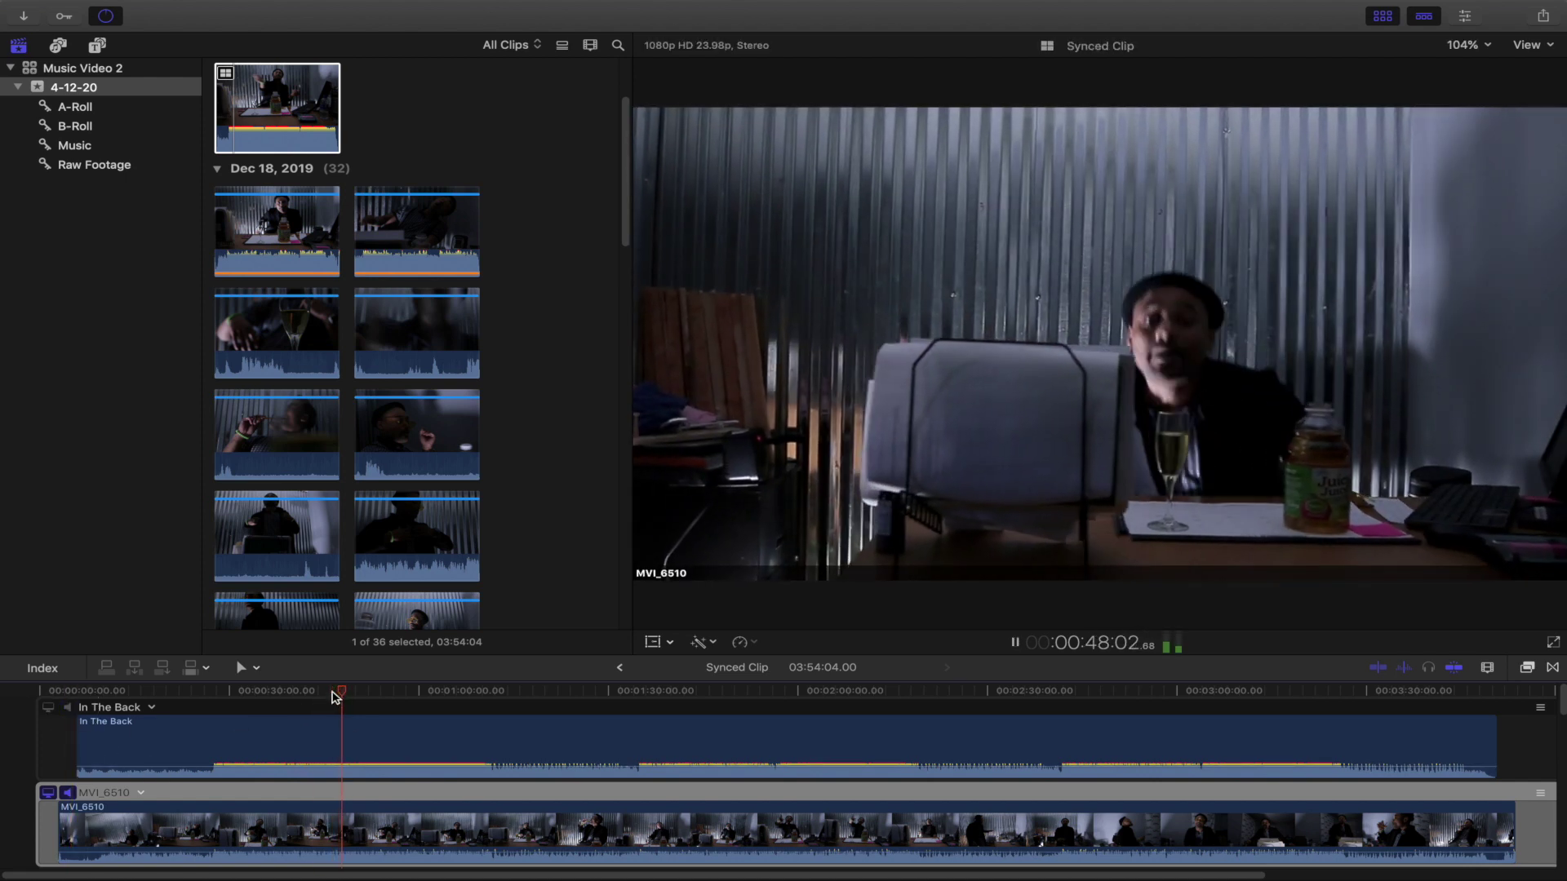
key(space)
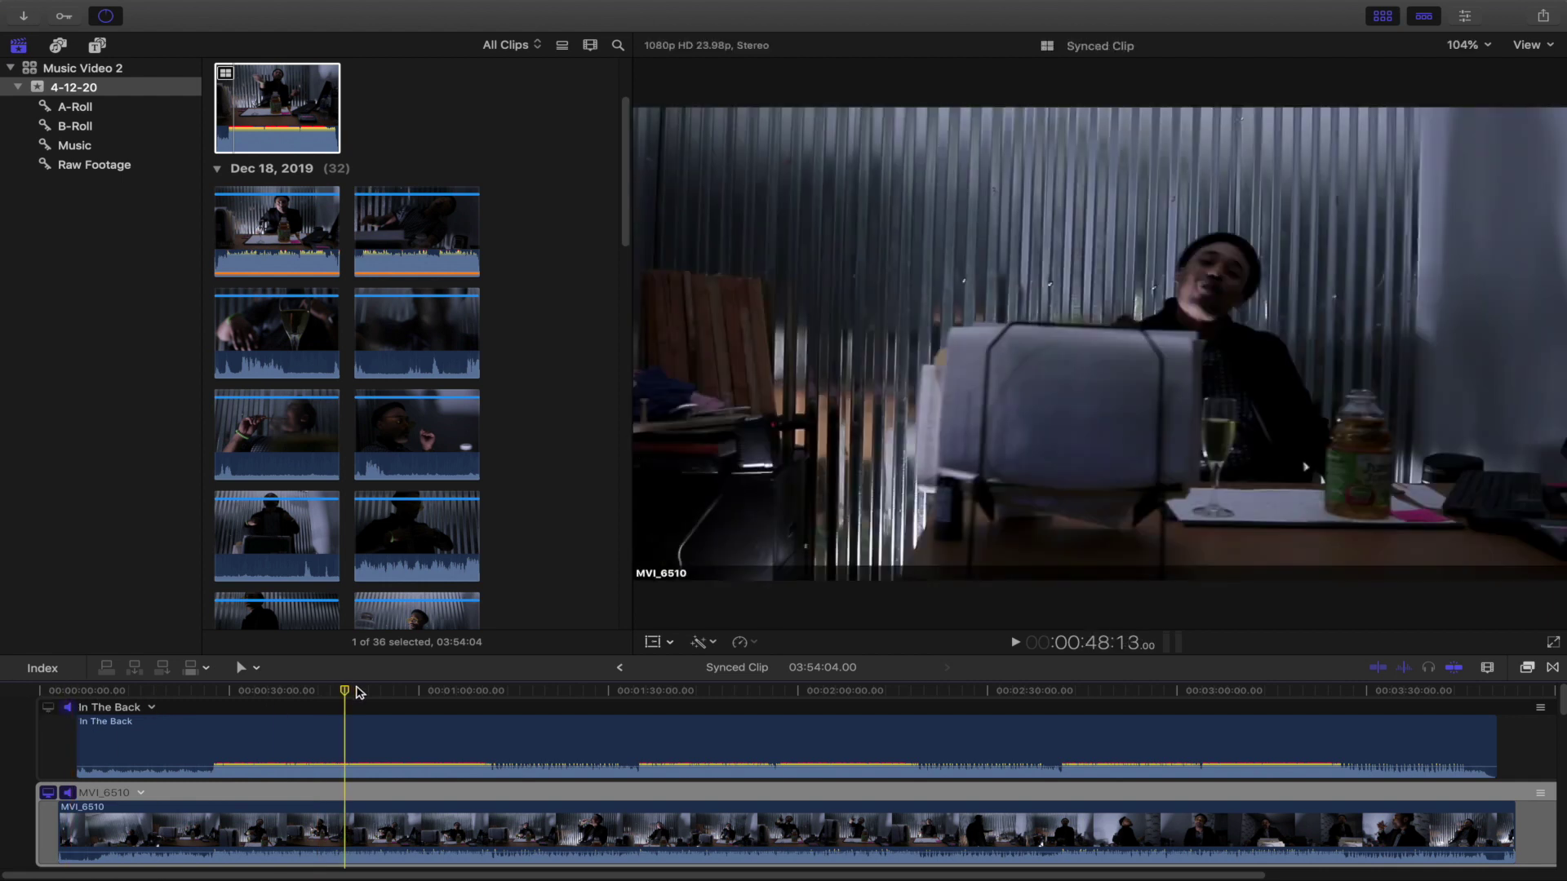
key(space)
key(space)
Turn off MVI_6510's audio, make MVI_6511 the monitoring angle and play it from about 41 seconds to check its sync.
scroll(85, 808, down, 1)
scroll(85, 808, up, 1)
scroll(82, 804, down, 1)
scroll(80, 803, up, 1)
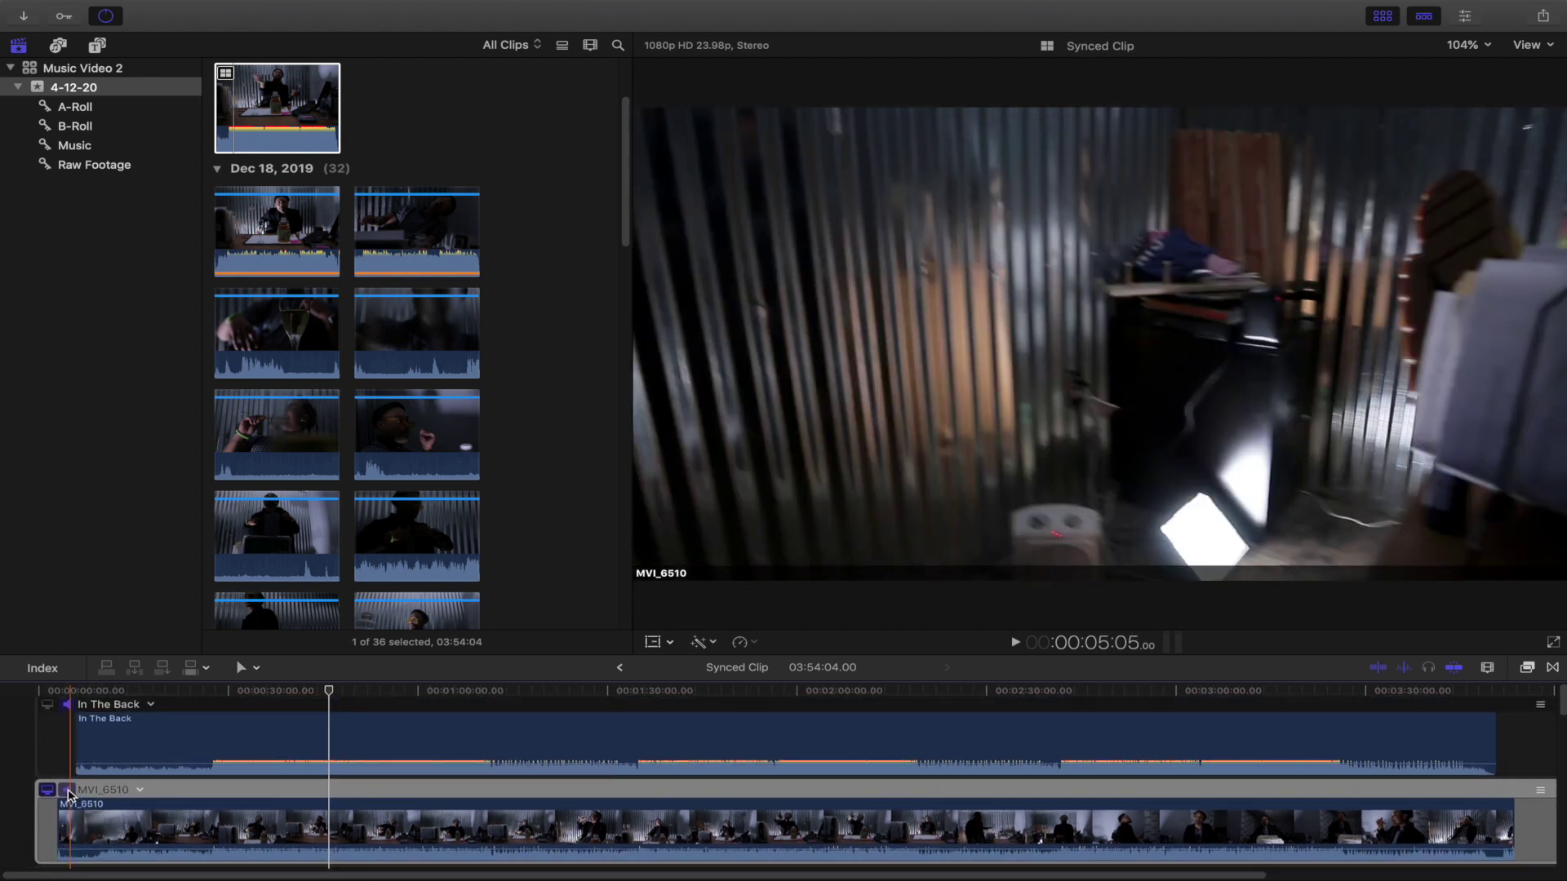
scroll(57, 759, down, 3)
click(47, 727)
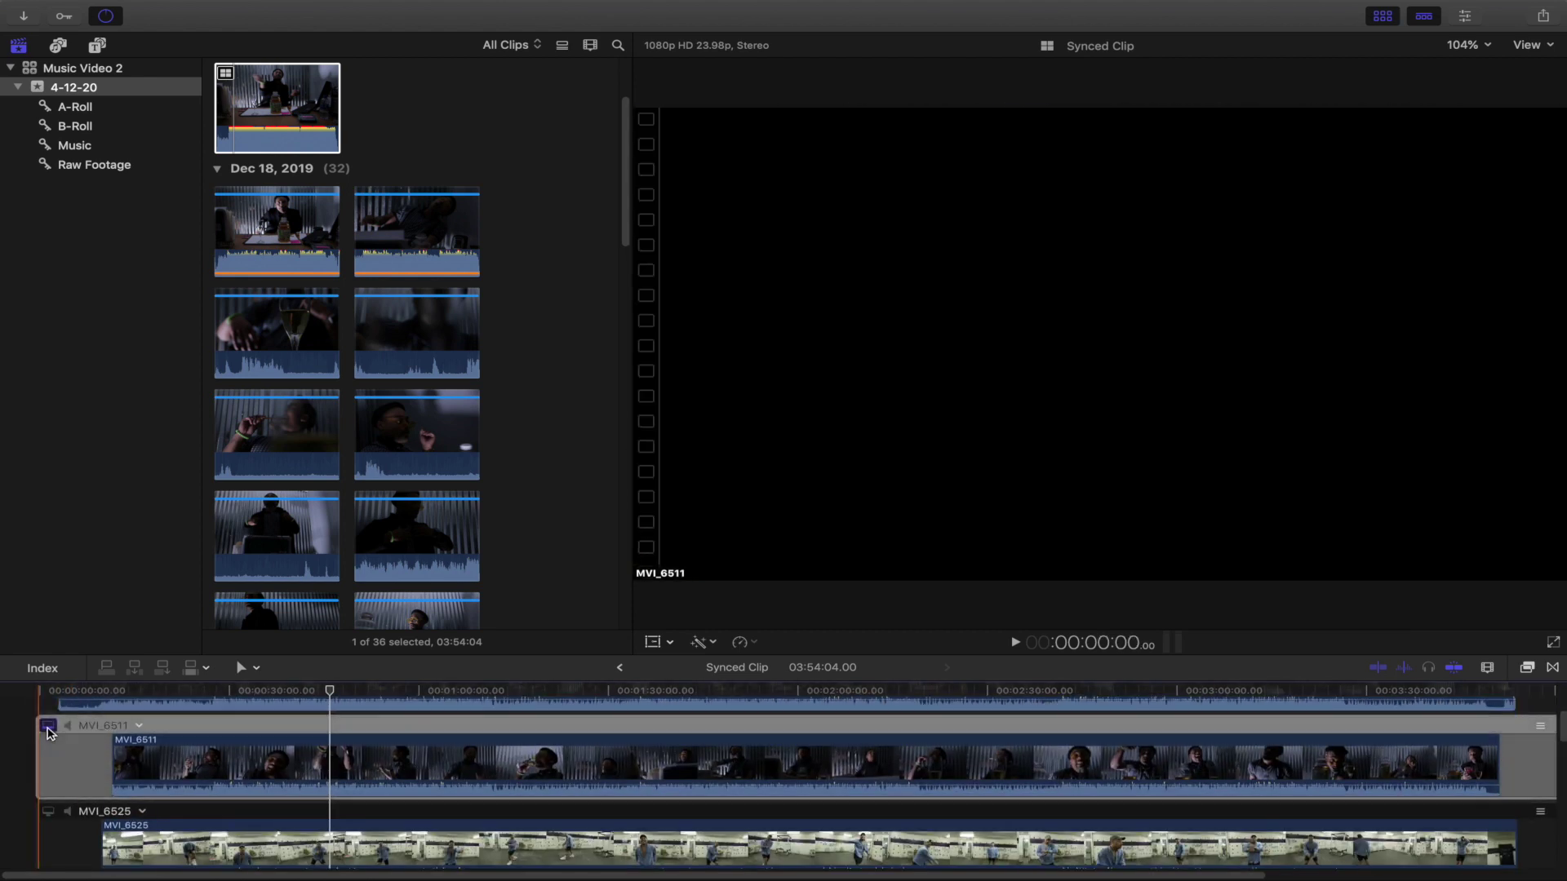
scroll(50, 733, up, 2)
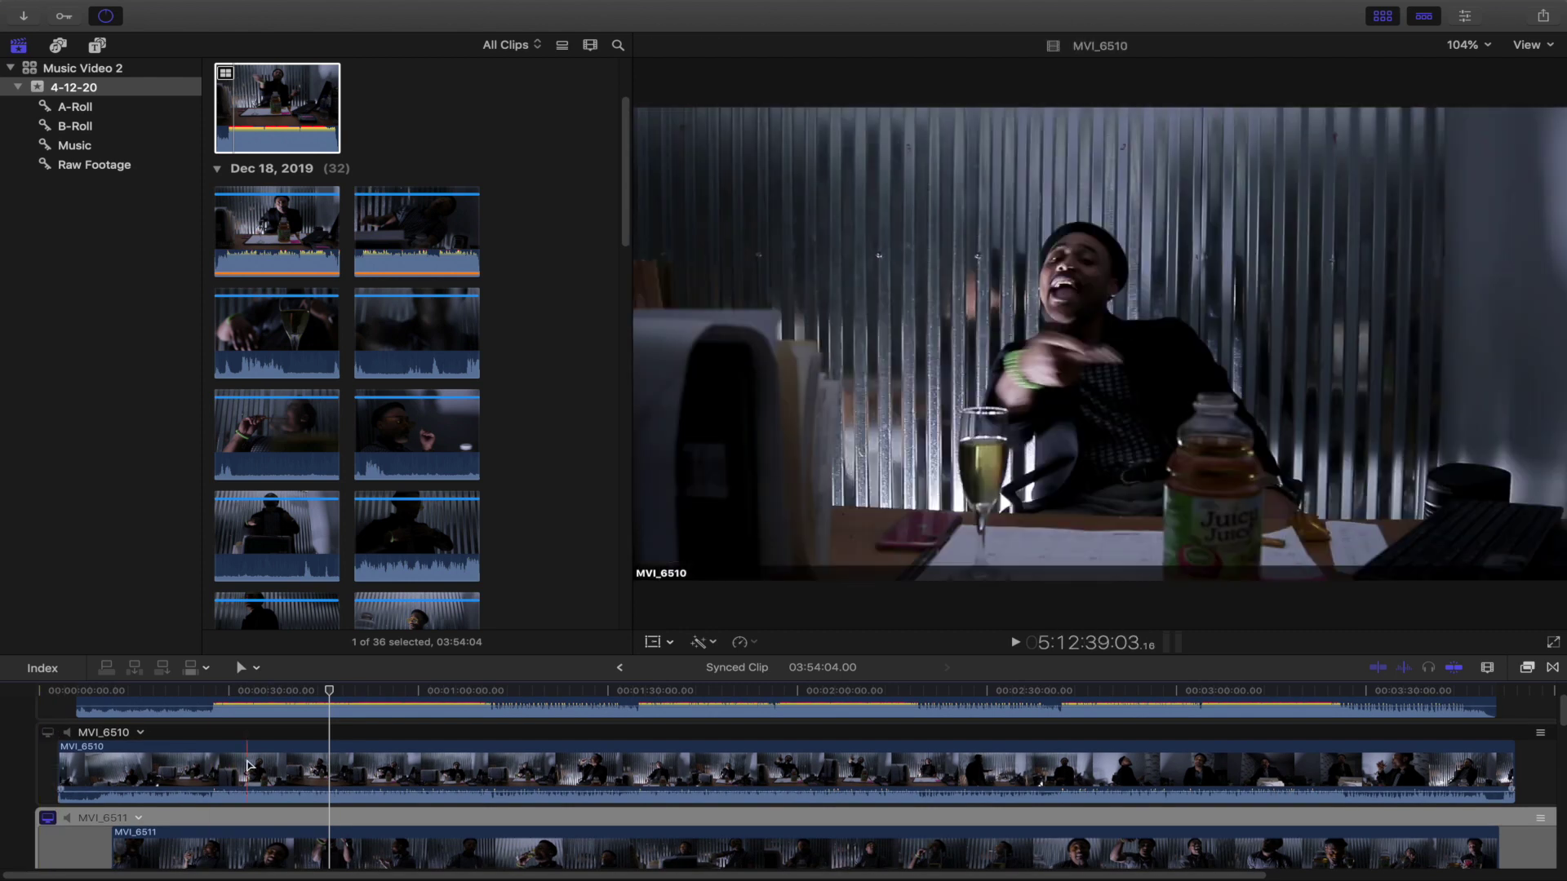
drag(329, 690, 315, 687)
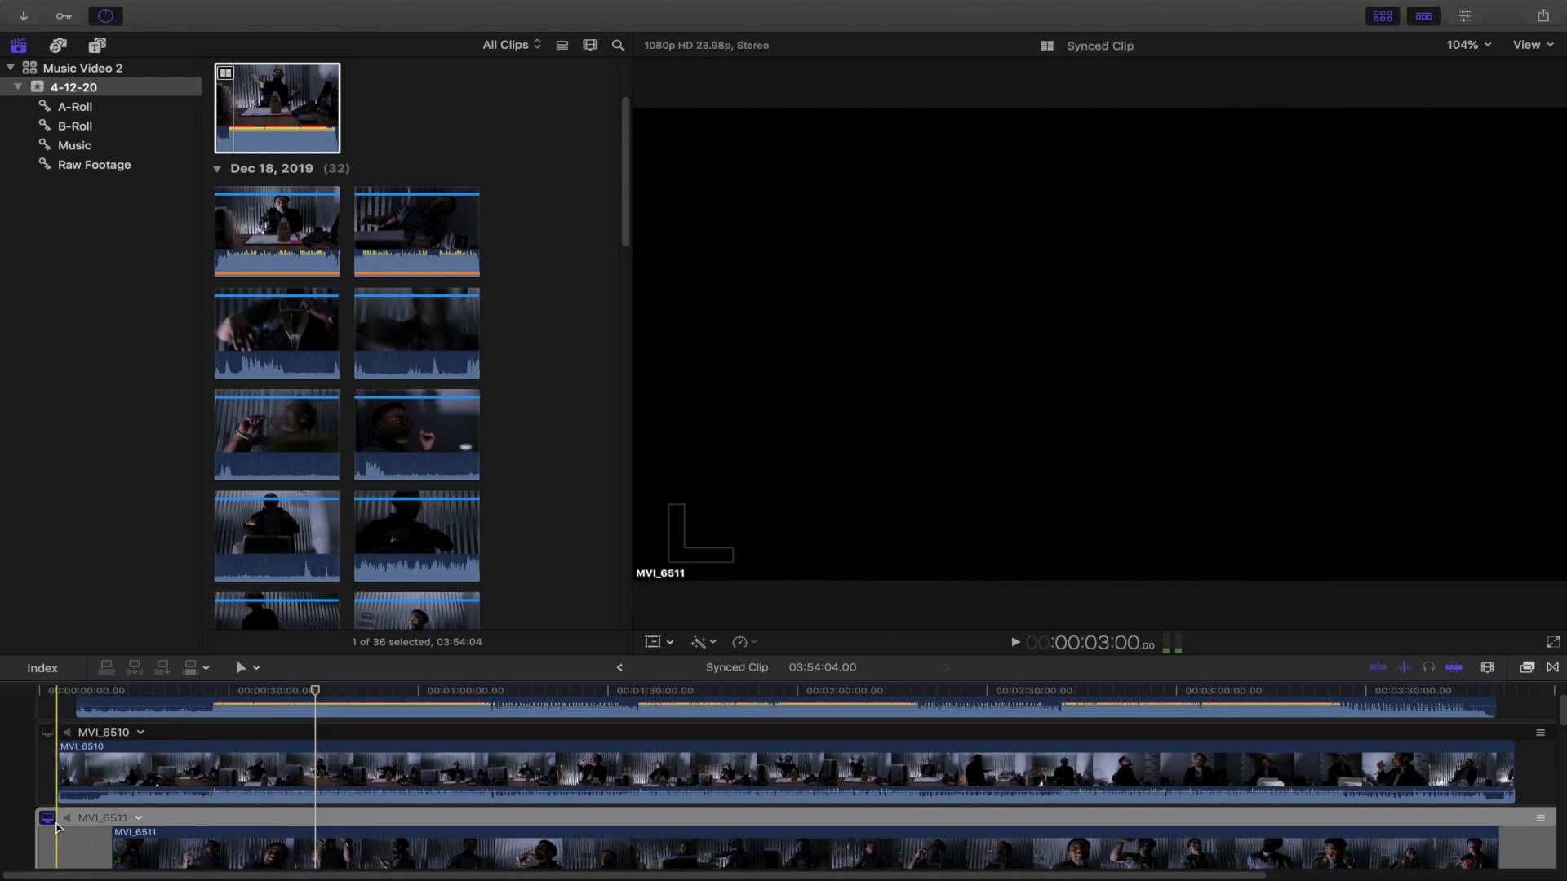
scroll(57, 820, down, 2)
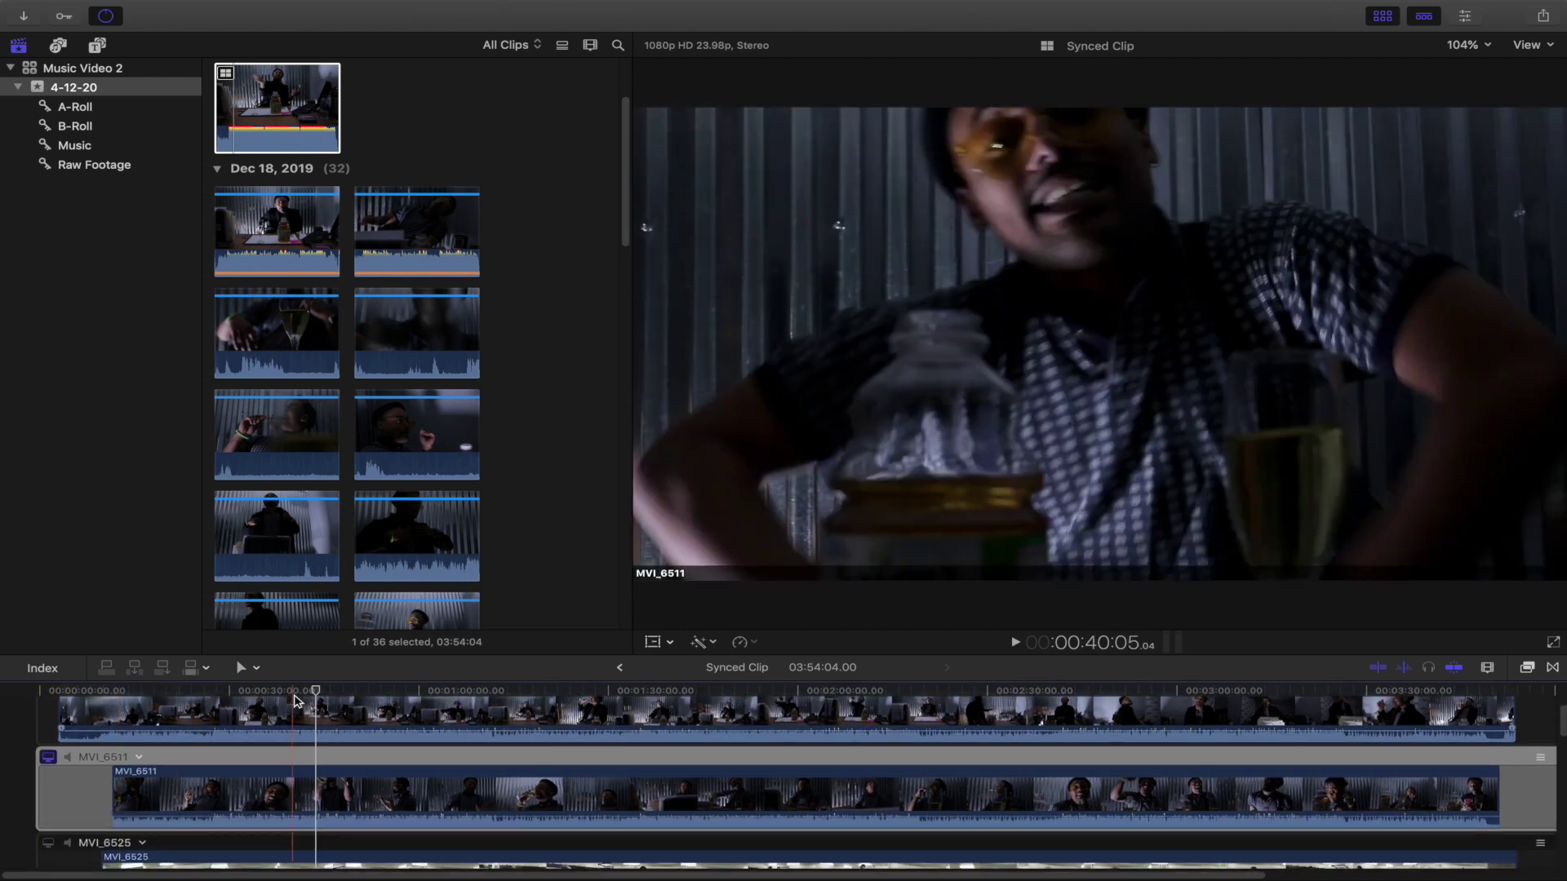
click(302, 690)
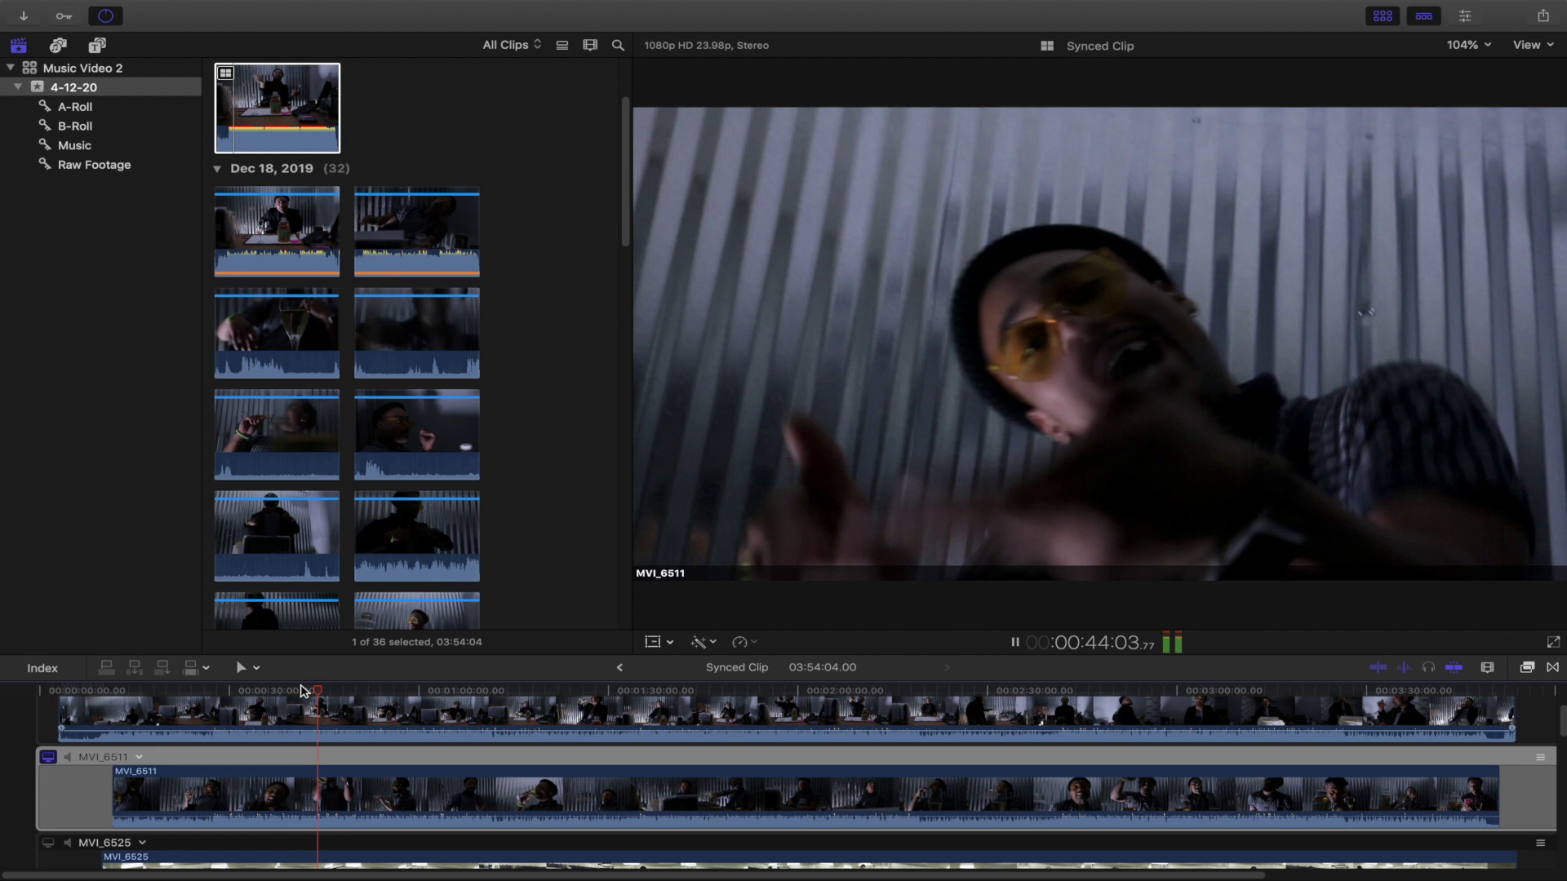
Monitor the MVI_6525 and MVI_6527 angles in turn and play them to check their sync with the song.
scroll(227, 752, down, 2)
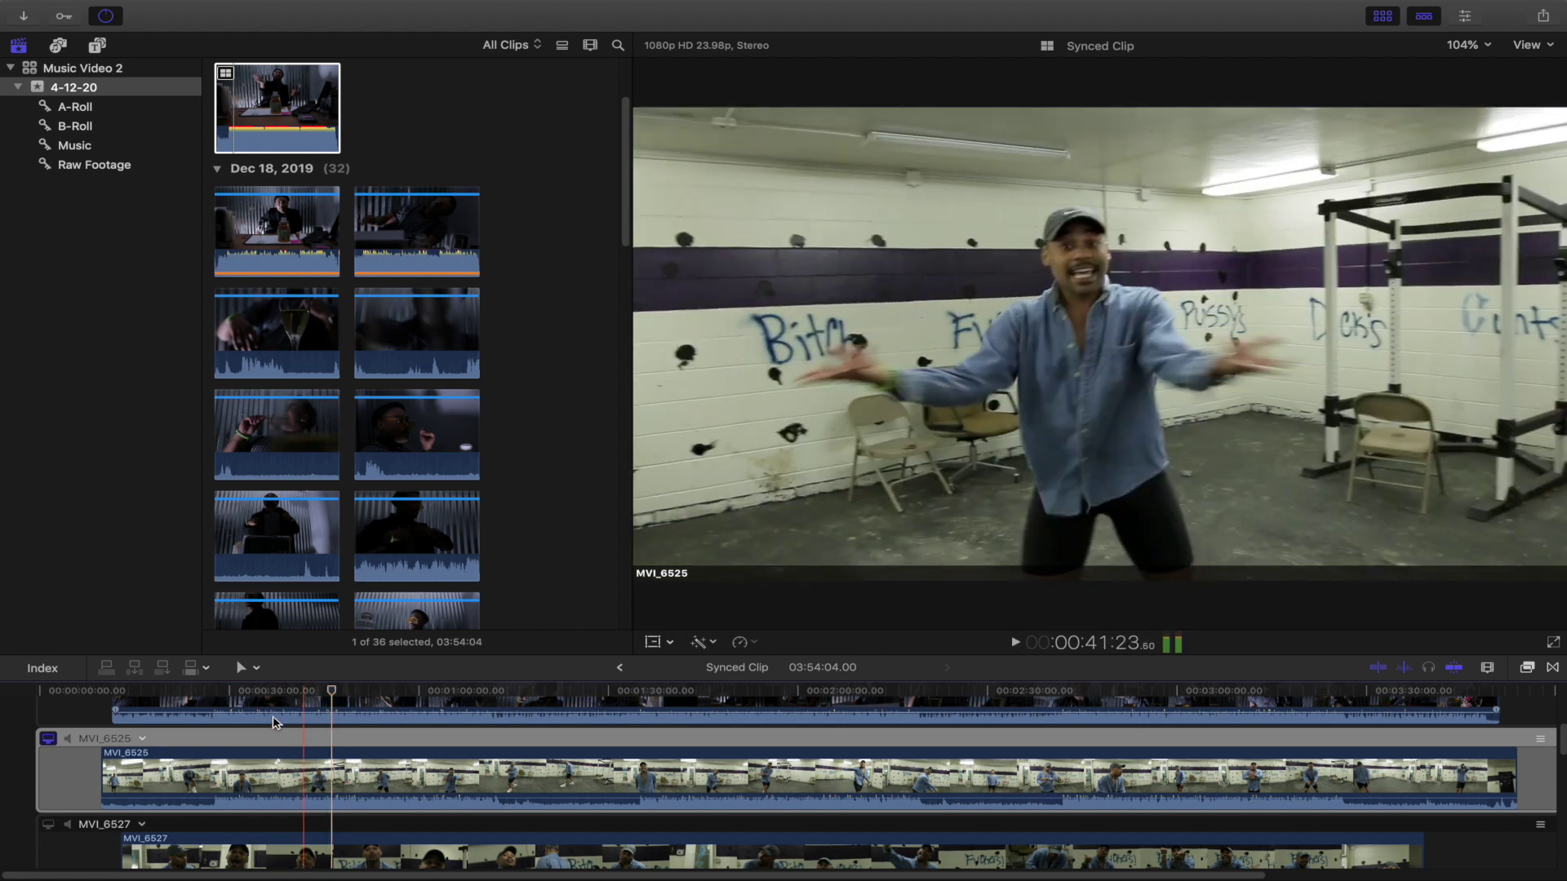
scroll(273, 723, down, 2)
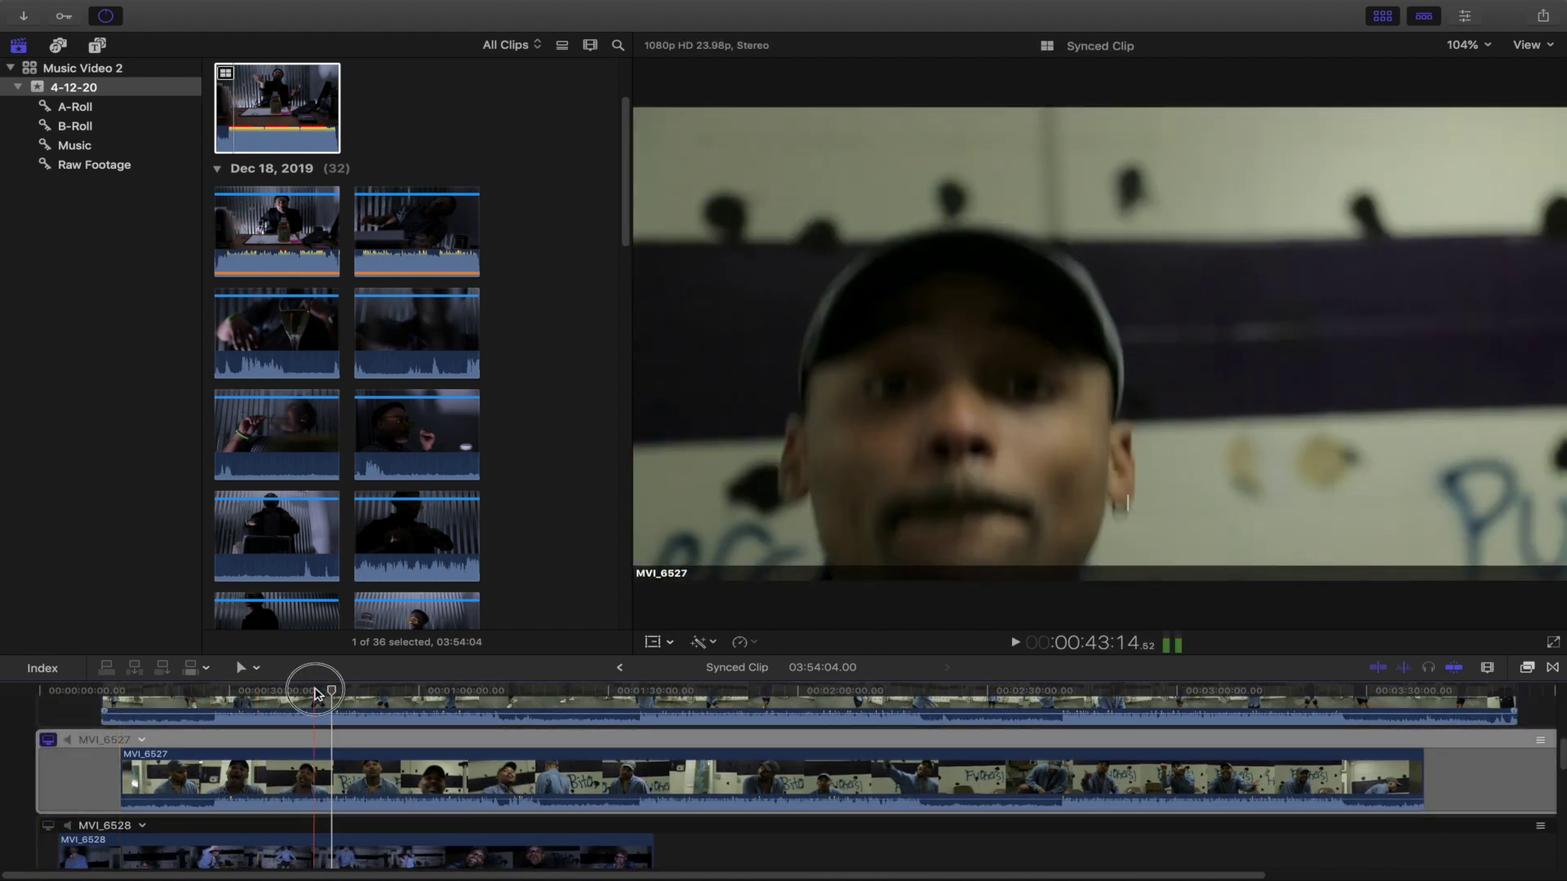
click(315, 691)
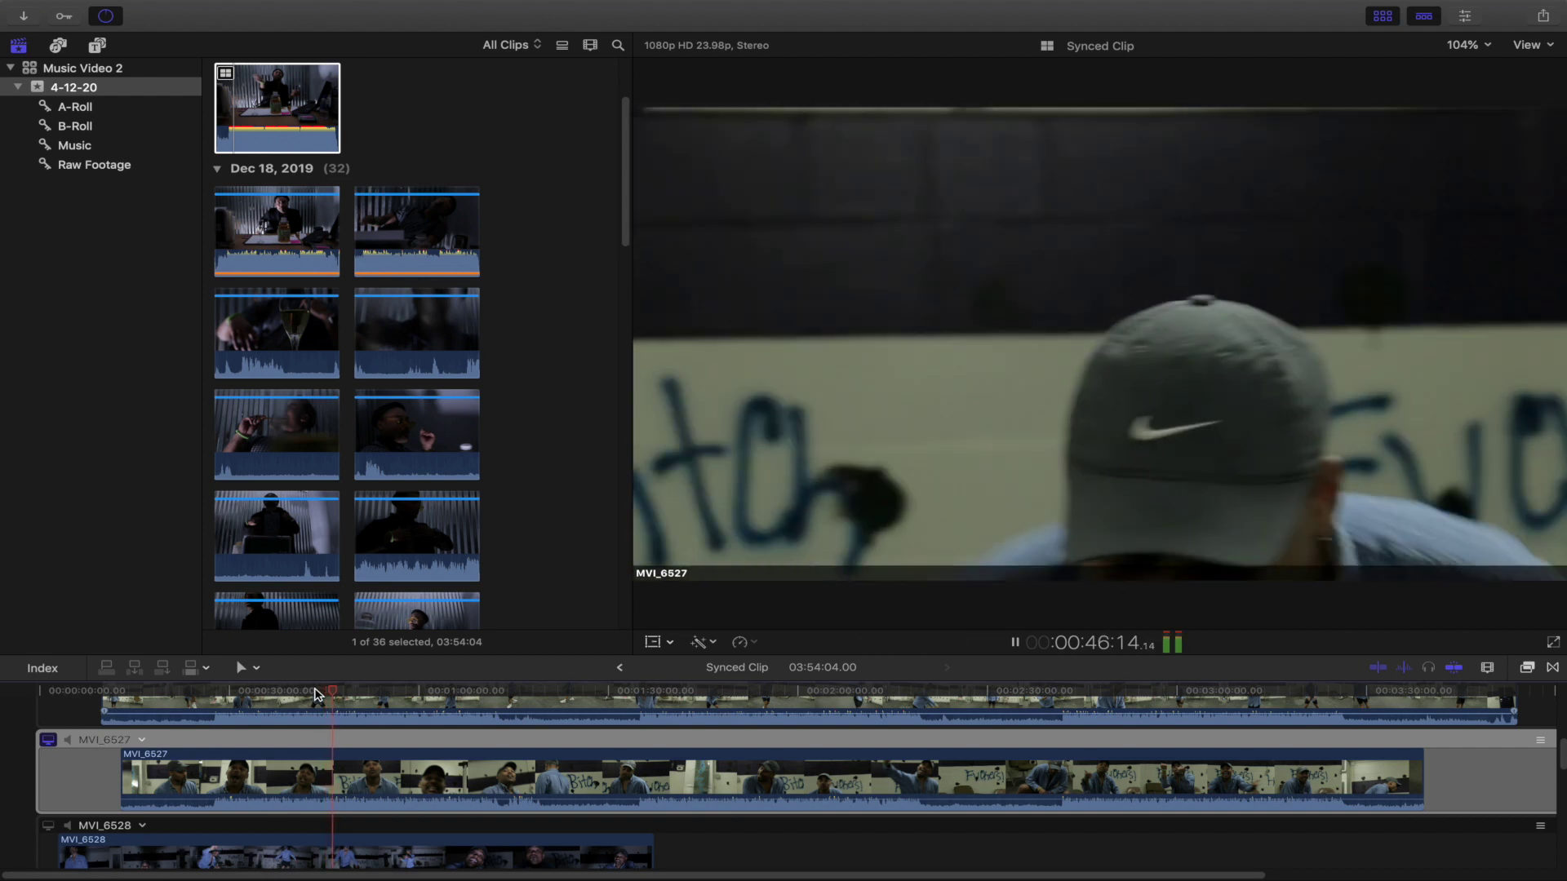
Make MVI_6528 the monitoring angle and enable its audio.
scroll(53, 746, down, 2)
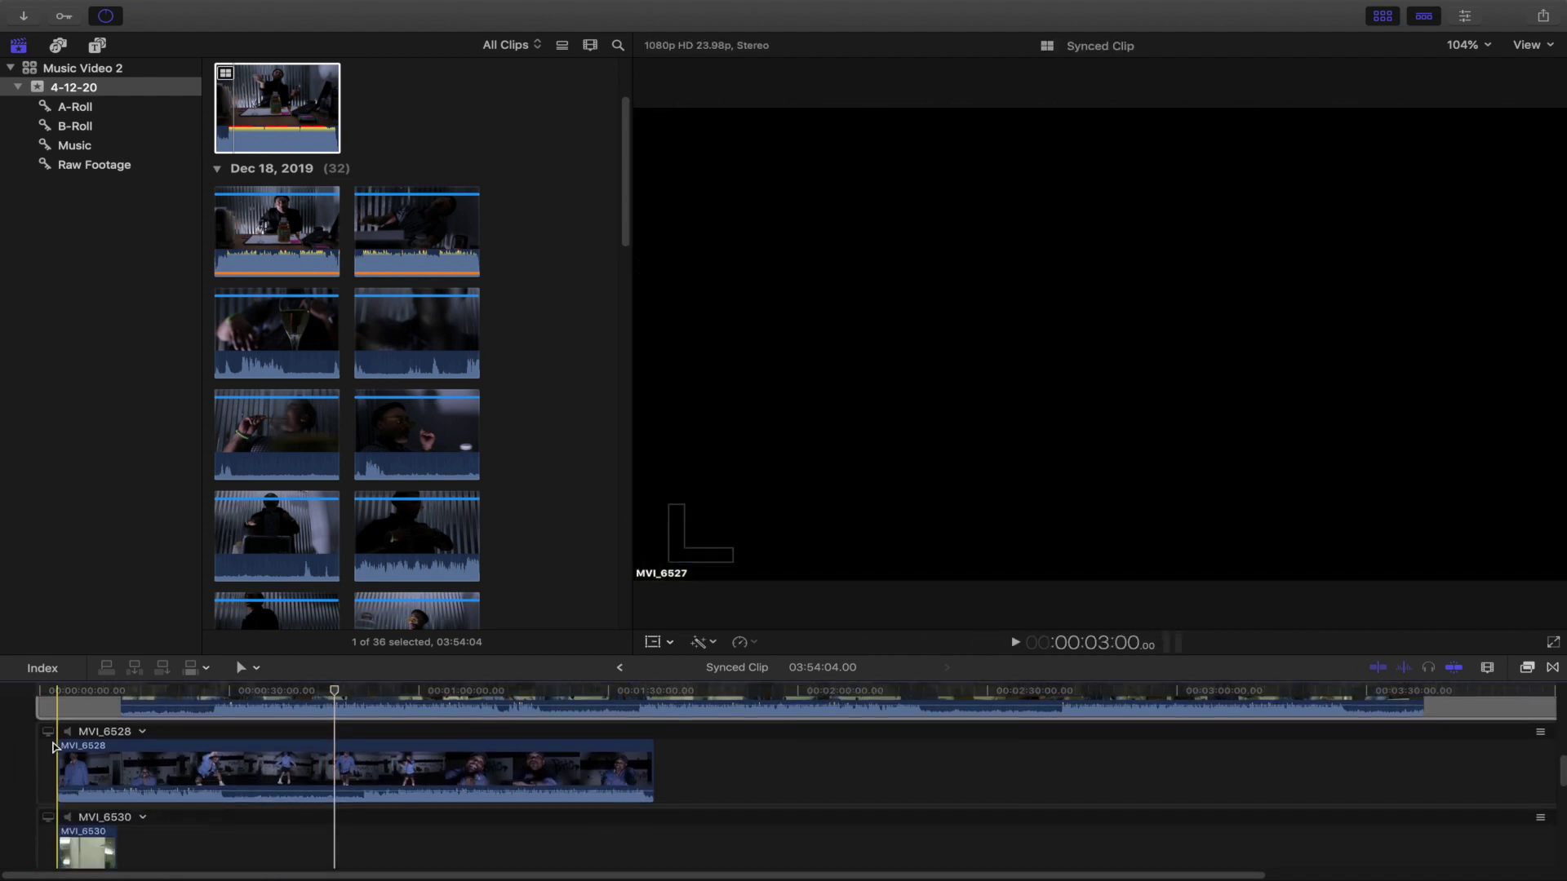
click(48, 729)
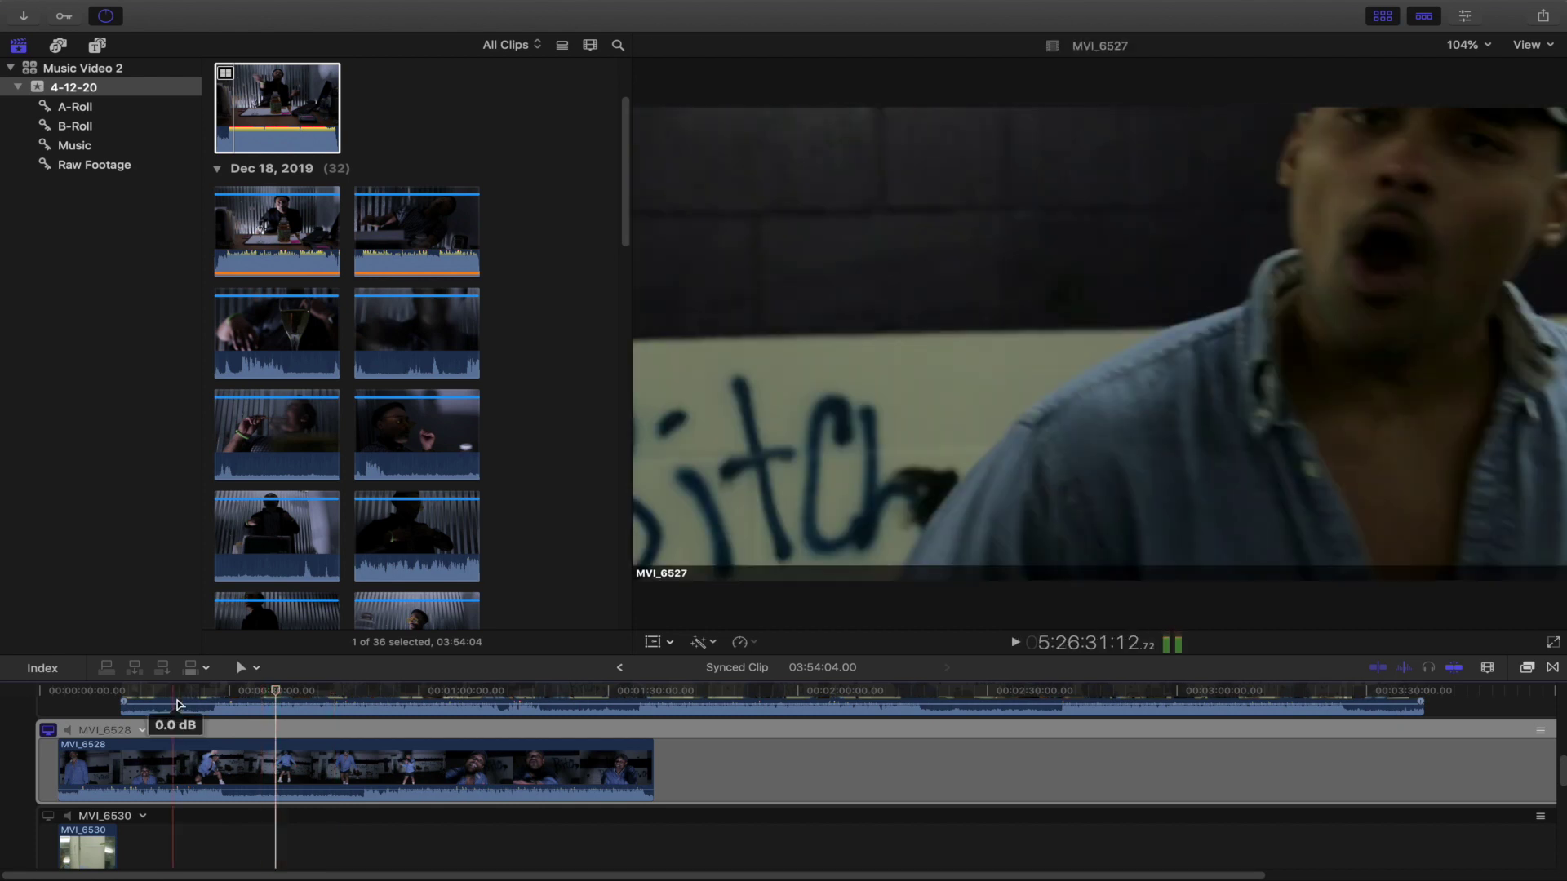
key(space)
click(88, 734)
click(71, 732)
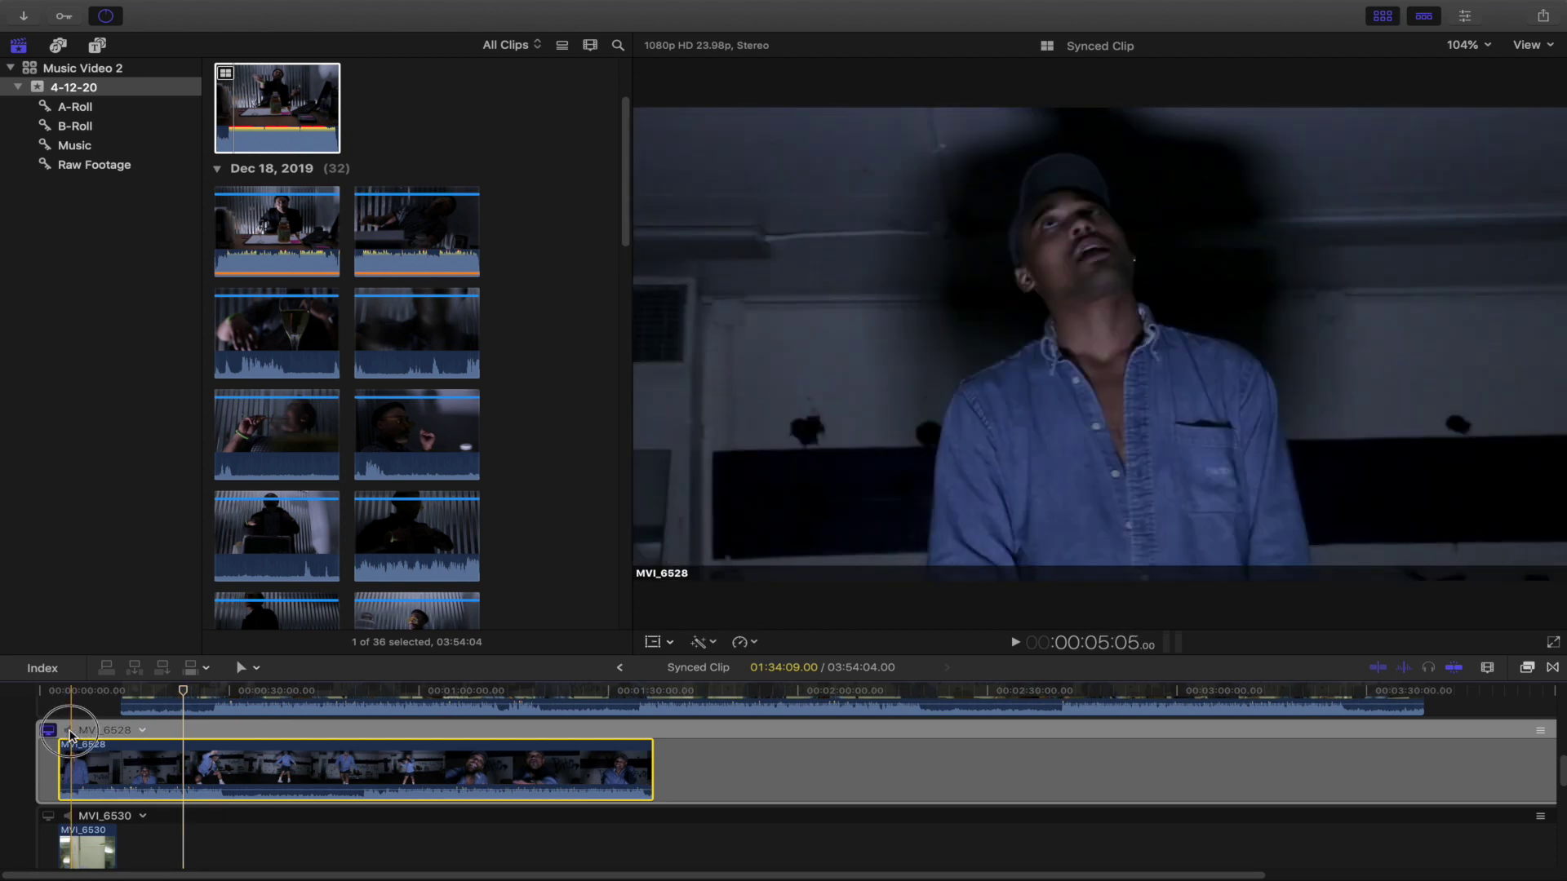
Play MVI_6528 from about 23 seconds with its audio on and compare its alignment with the angles above.
scroll(72, 734, up, 5)
scroll(72, 734, down, 5)
click(183, 693)
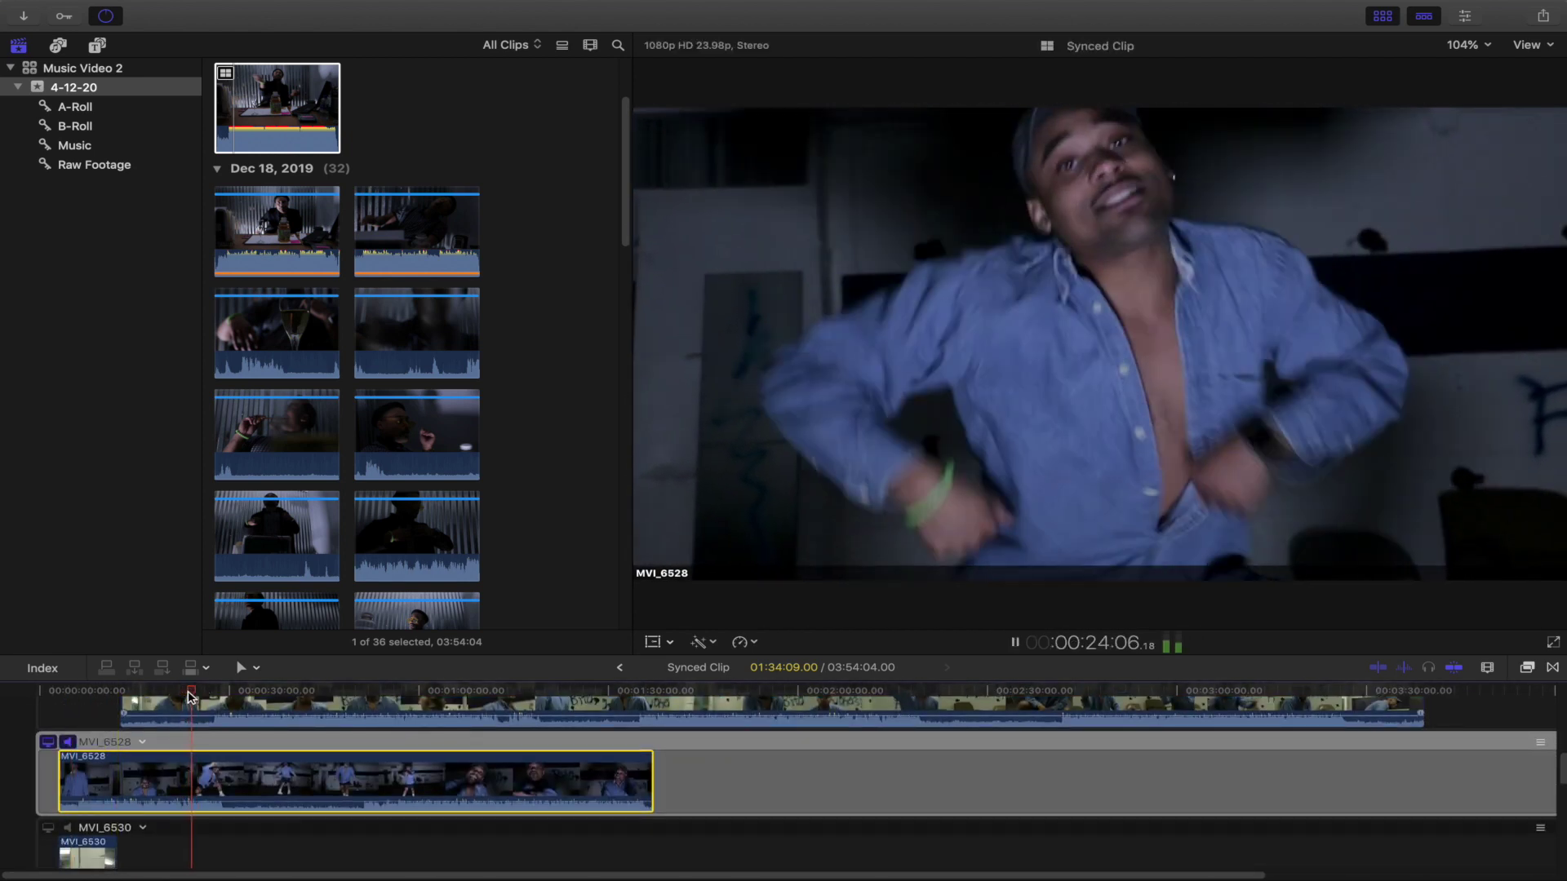
key(space)
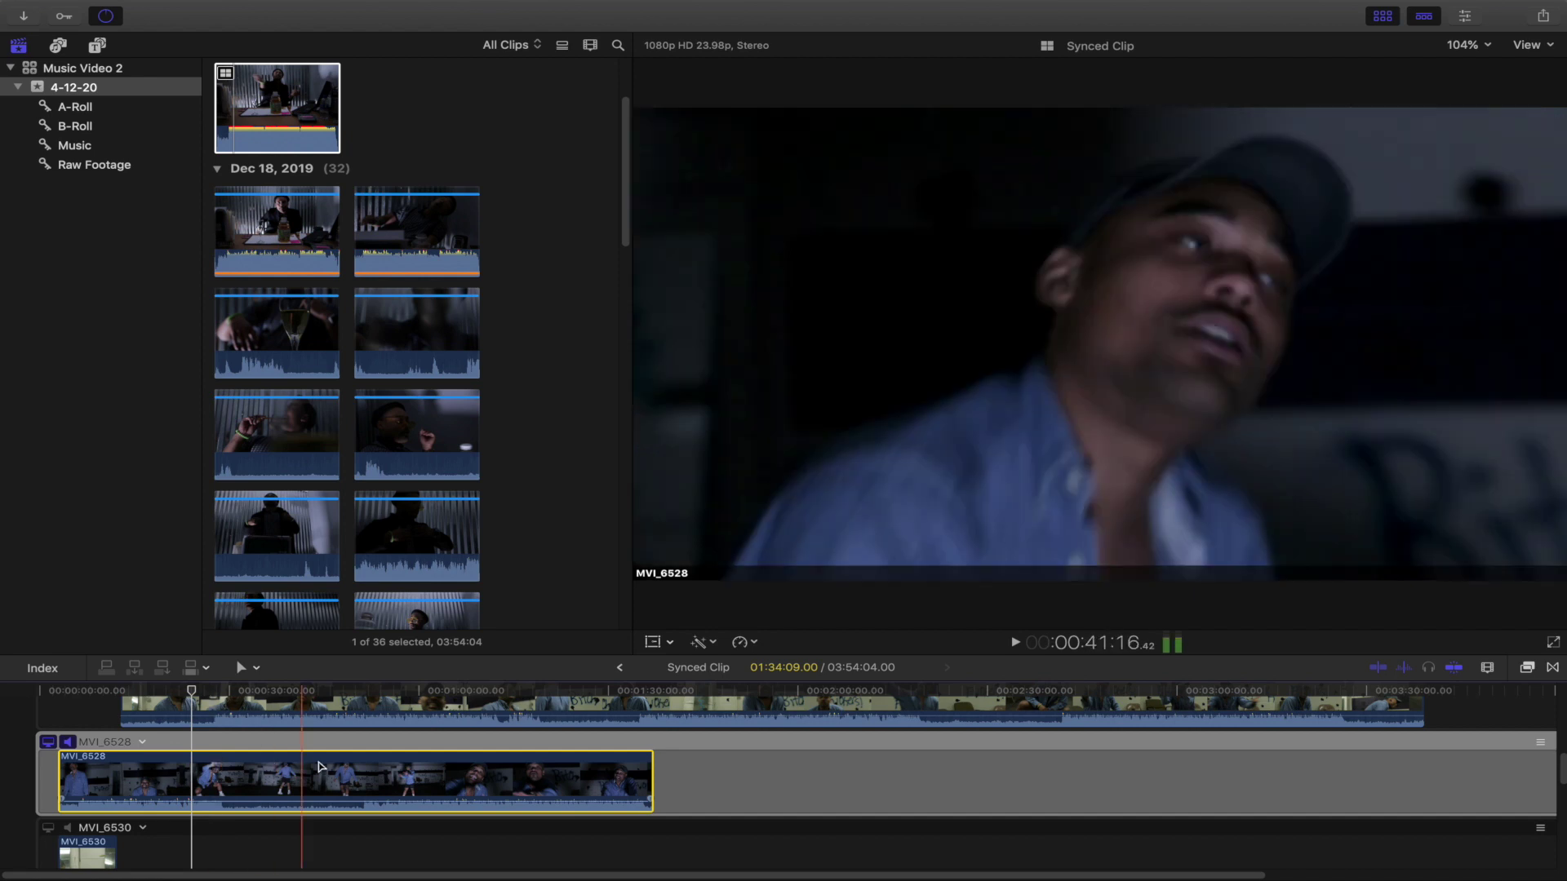
scroll(352, 768, up, 5)
scroll(353, 768, down, 8)
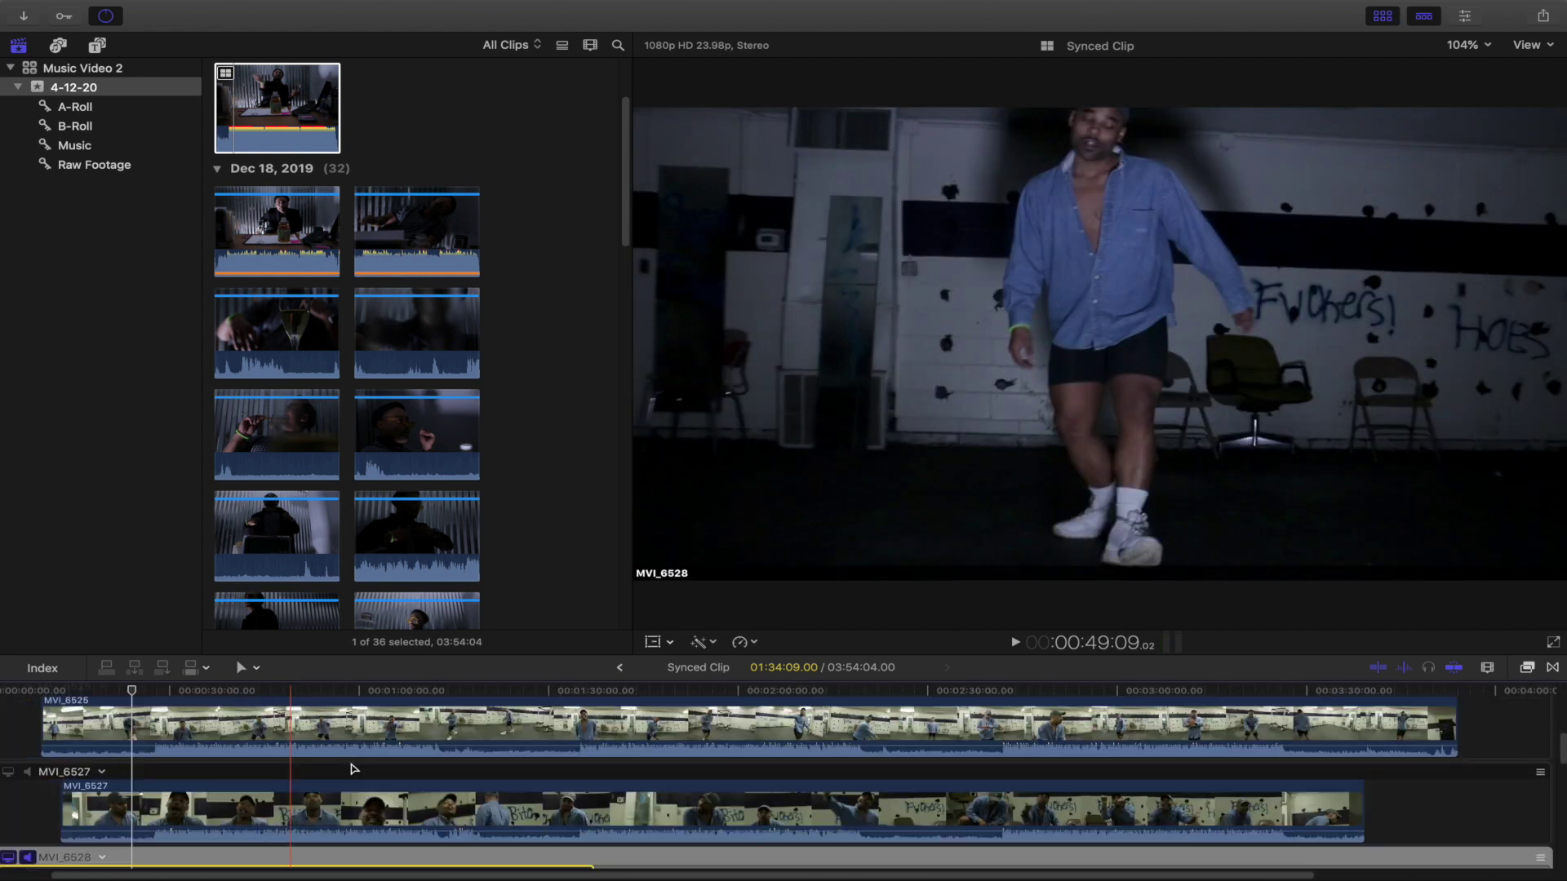
scroll(237, 720, down, 4)
scroll(237, 720, up, 7)
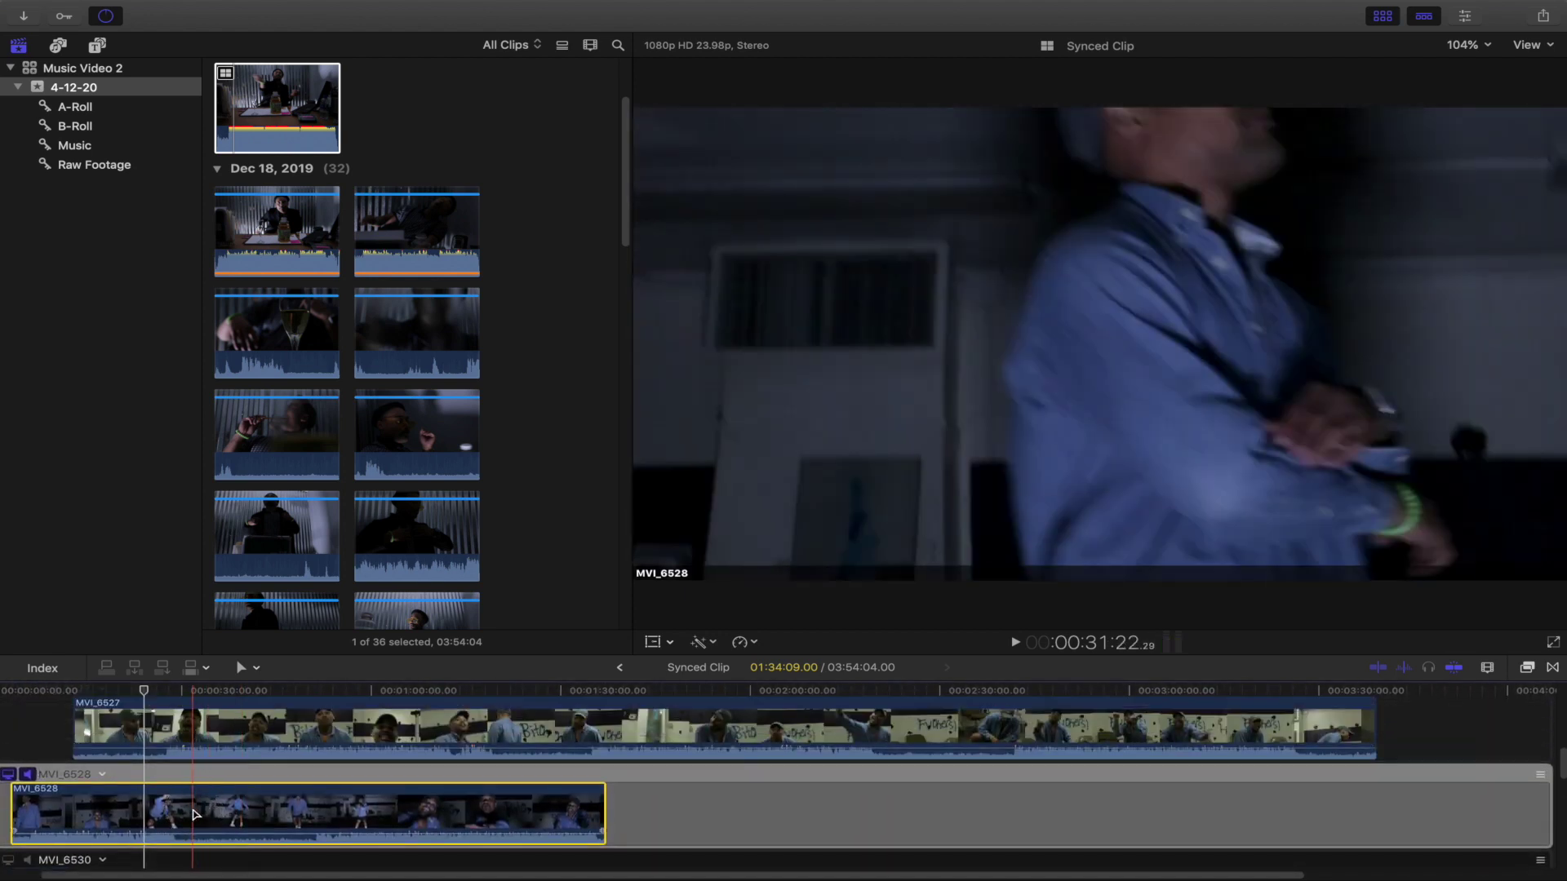
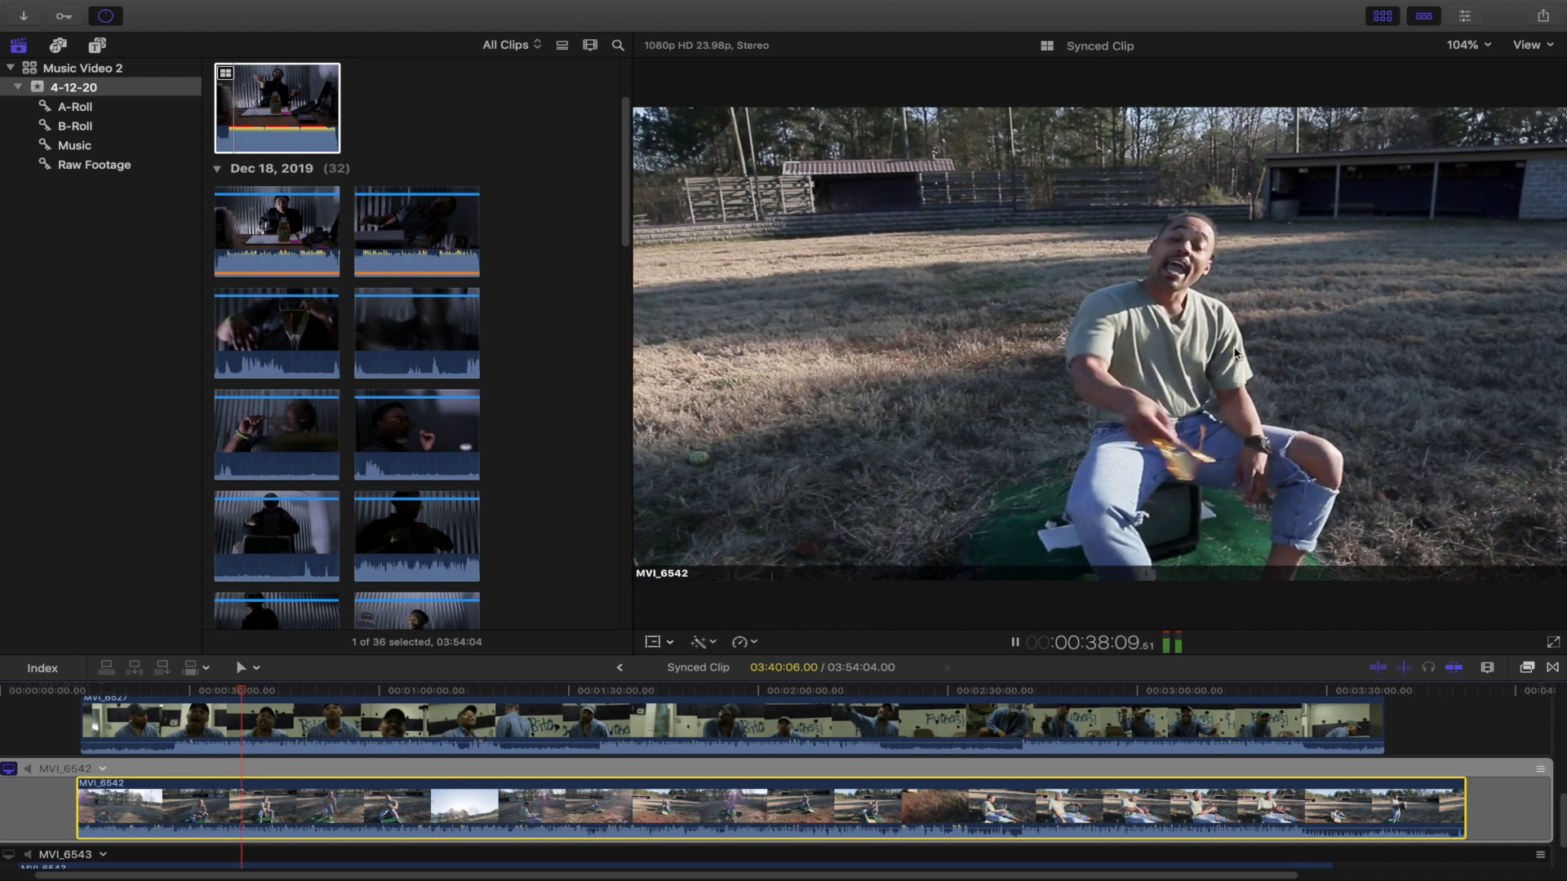
Enable MVI_6542's audio and play the angle from about 38 to 45 seconds to check its sync with the song.
click(28, 769)
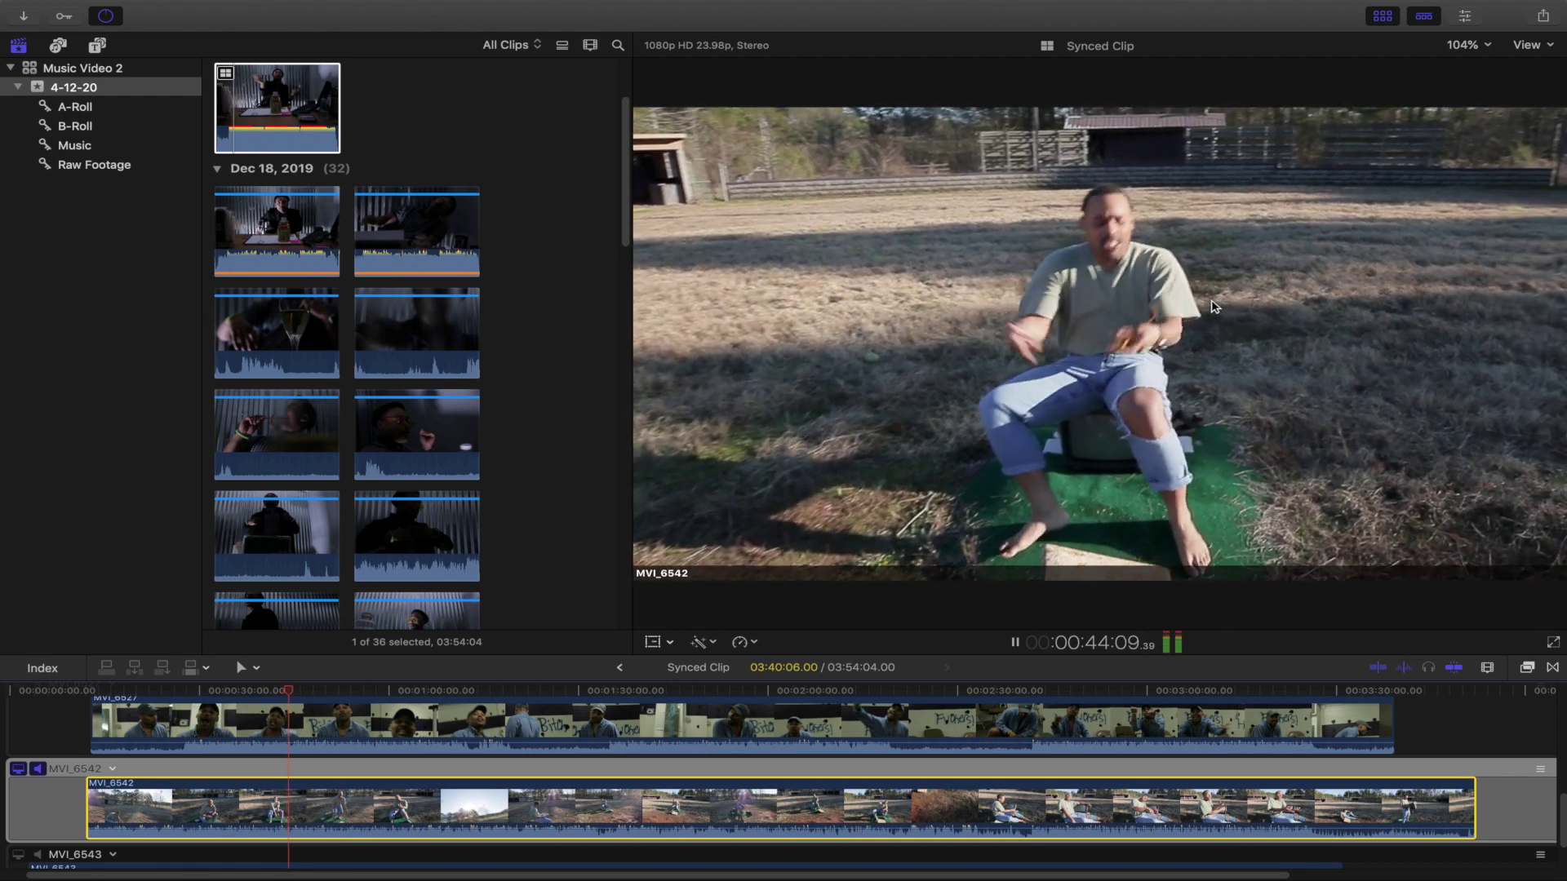
key(space)
scroll(227, 808, up, 3)
scroll(227, 808, down, 2)
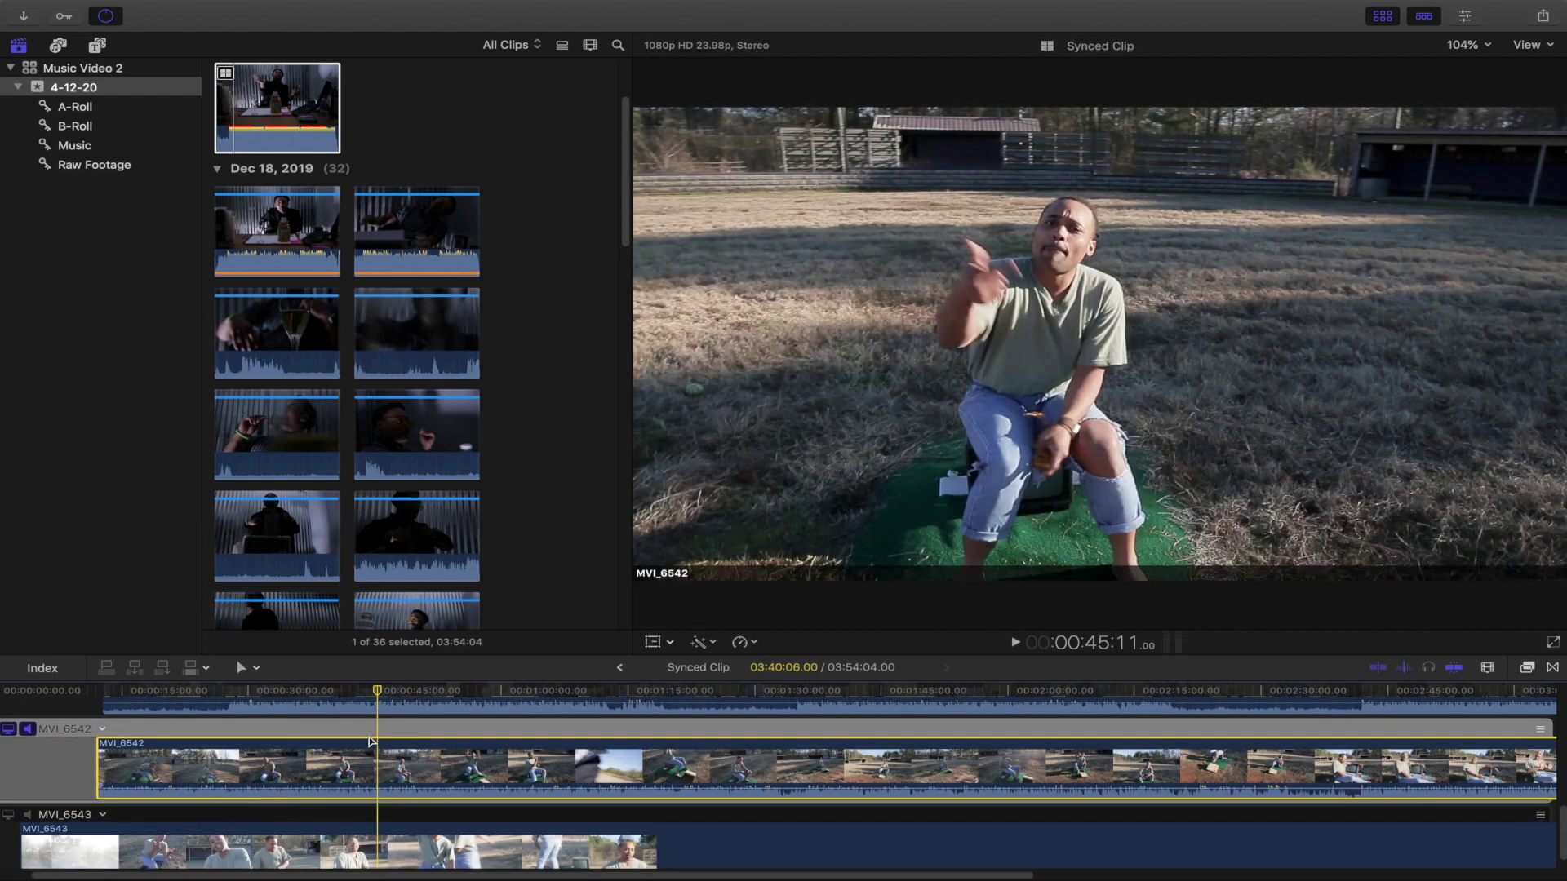
key(space)
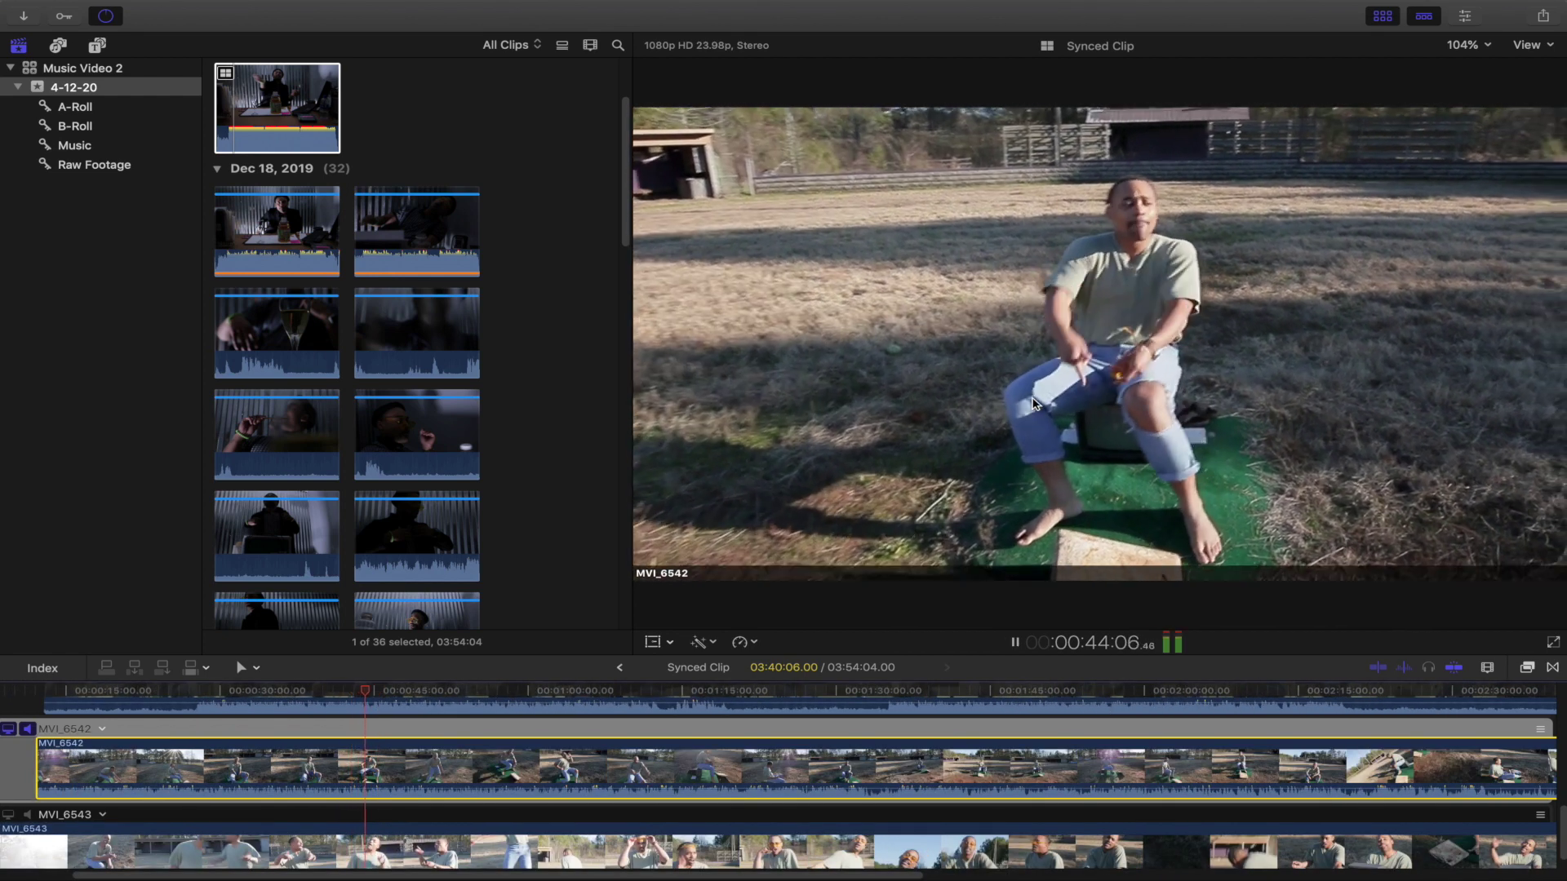
Shift the MVI_6542 clip forward by 14 frames and play from about 44 seconds to check its sync.
key(space)
key(super+equal)
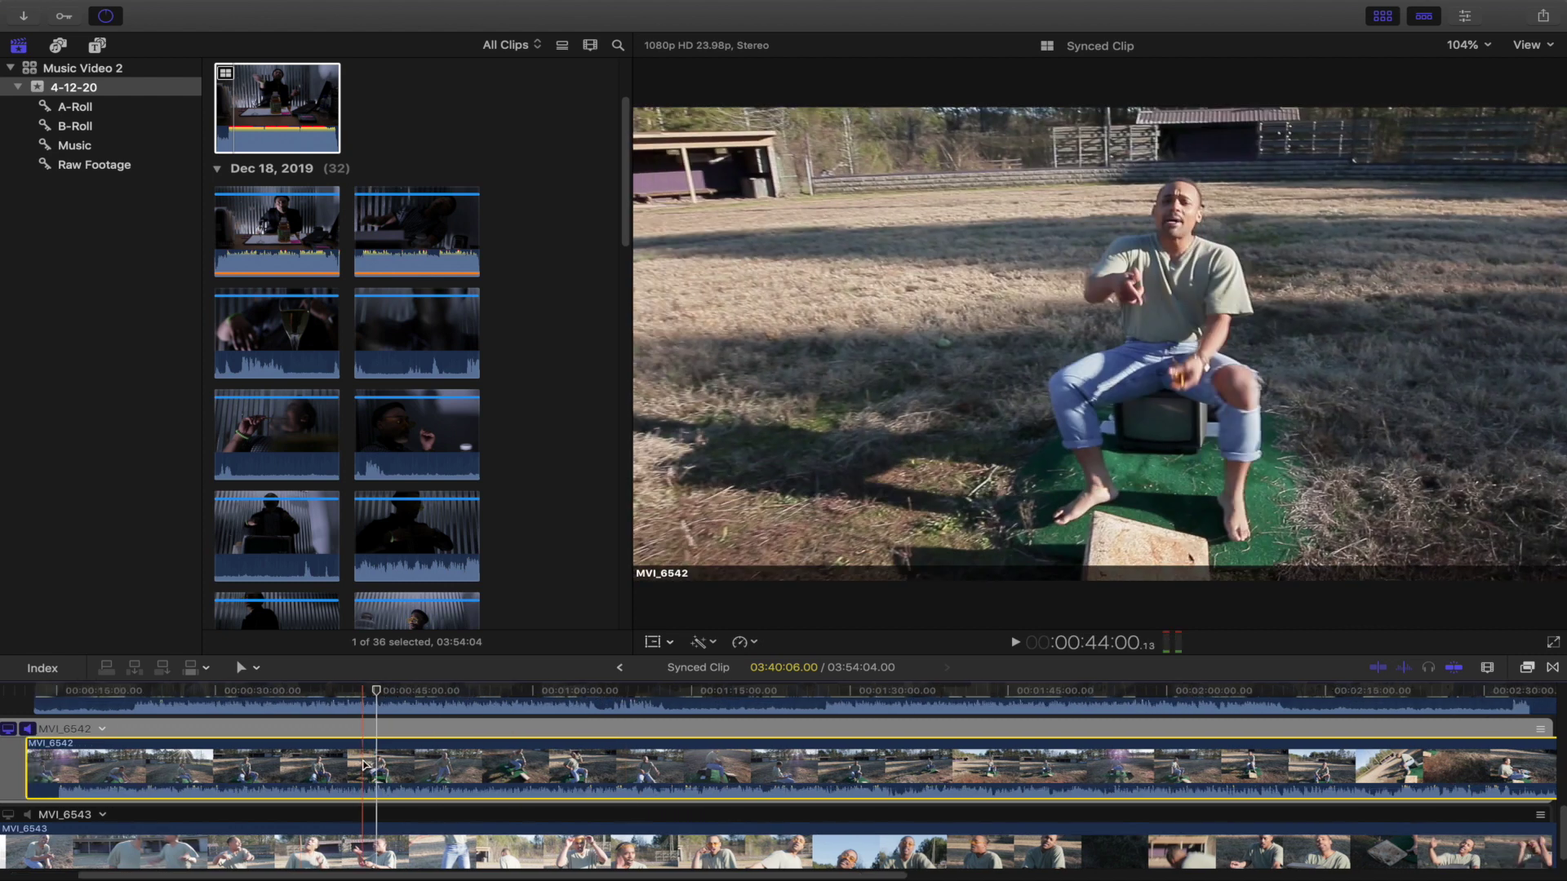
key(super+equal)
key(super+equal)
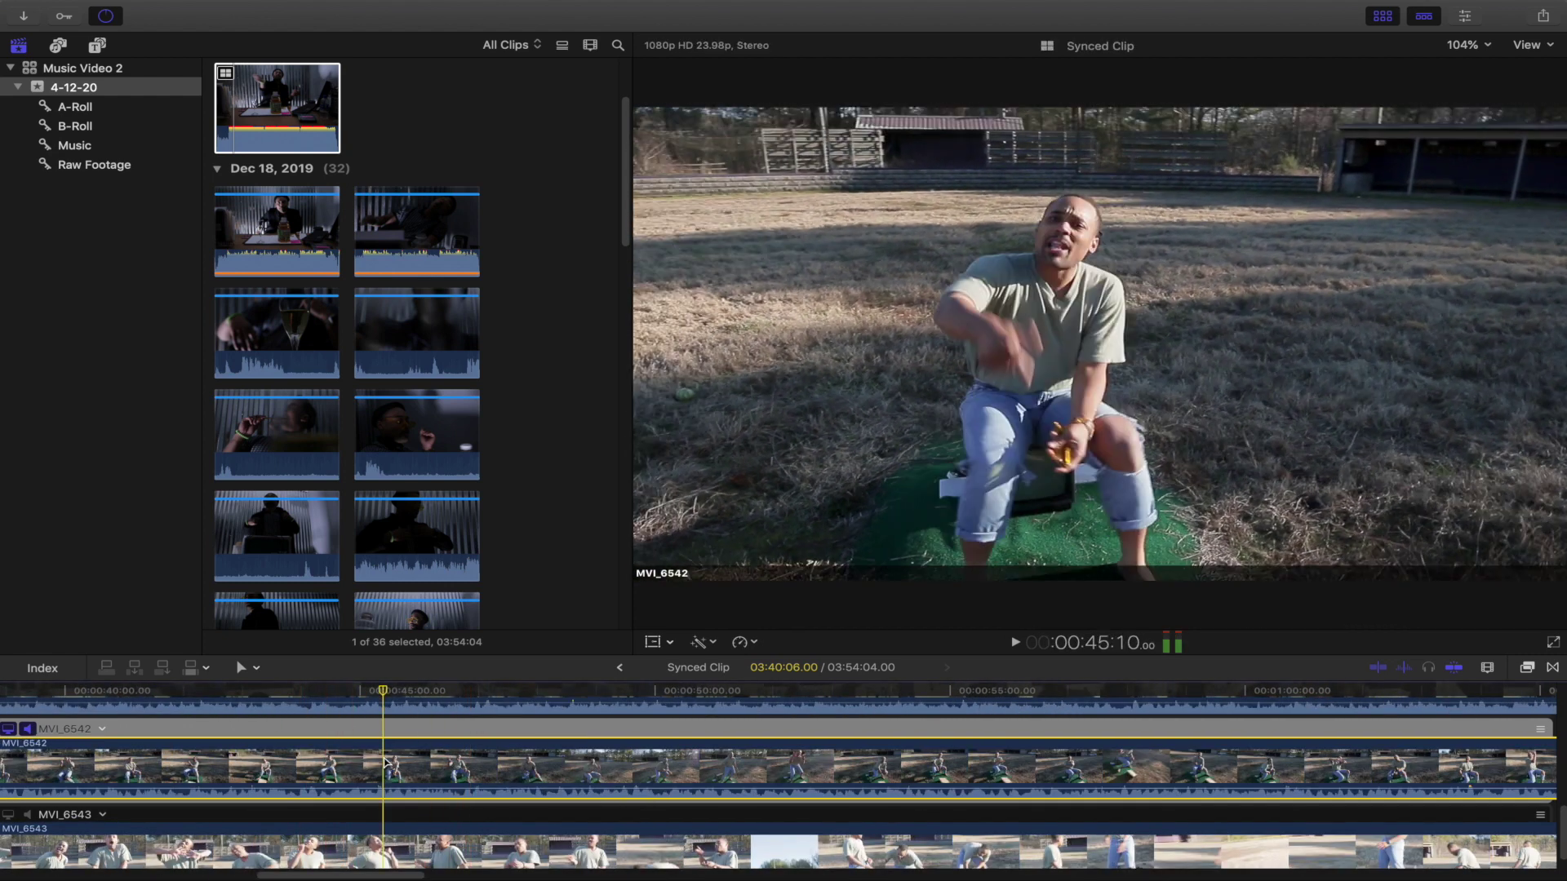
drag(365, 763, 399, 762)
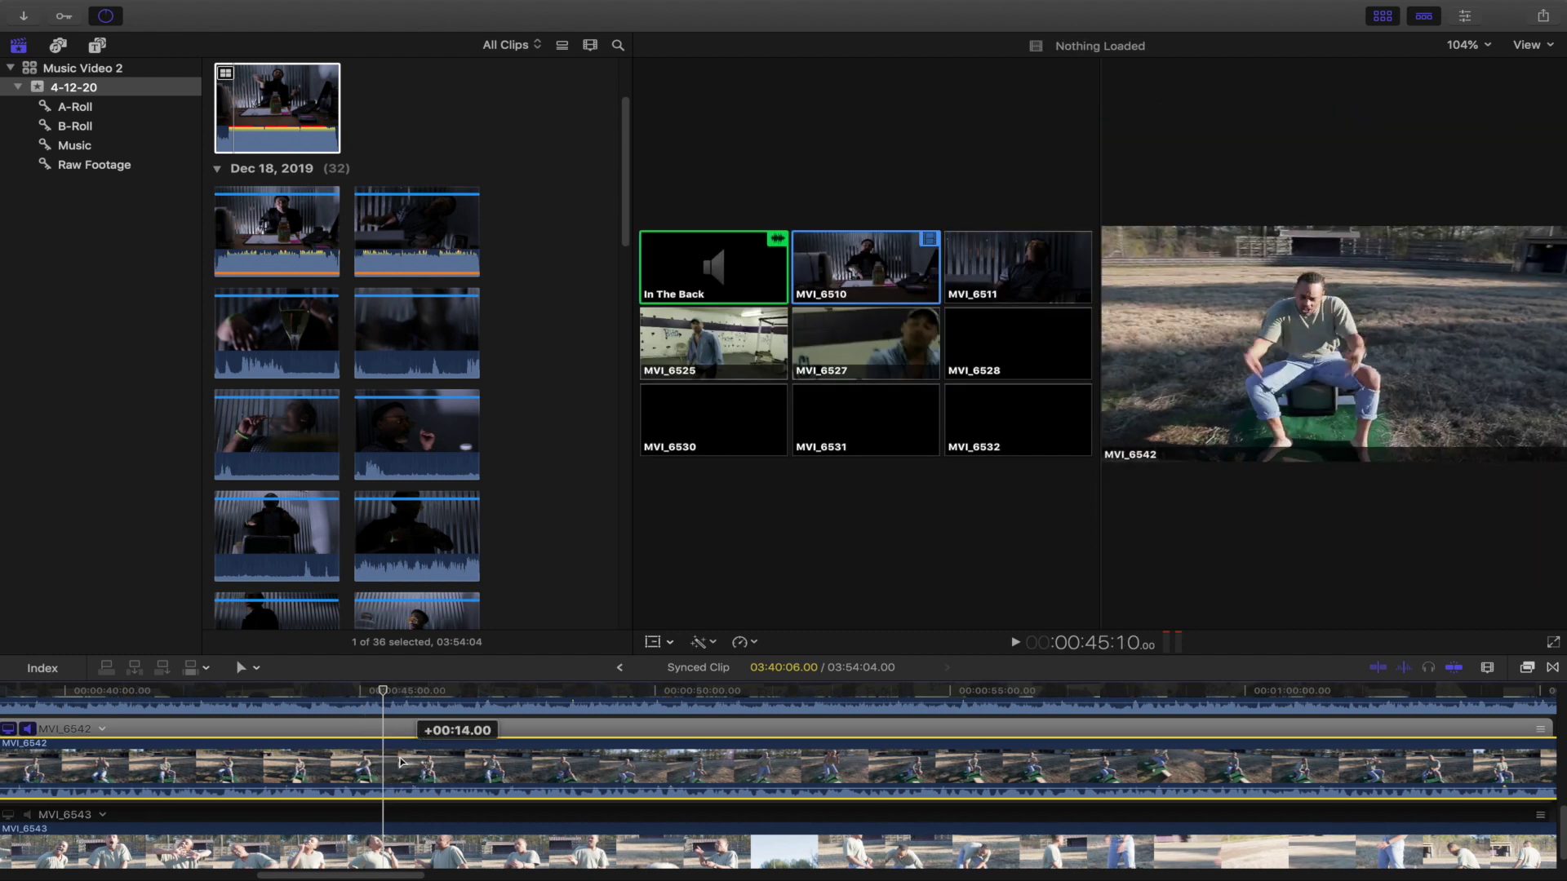
click(333, 691)
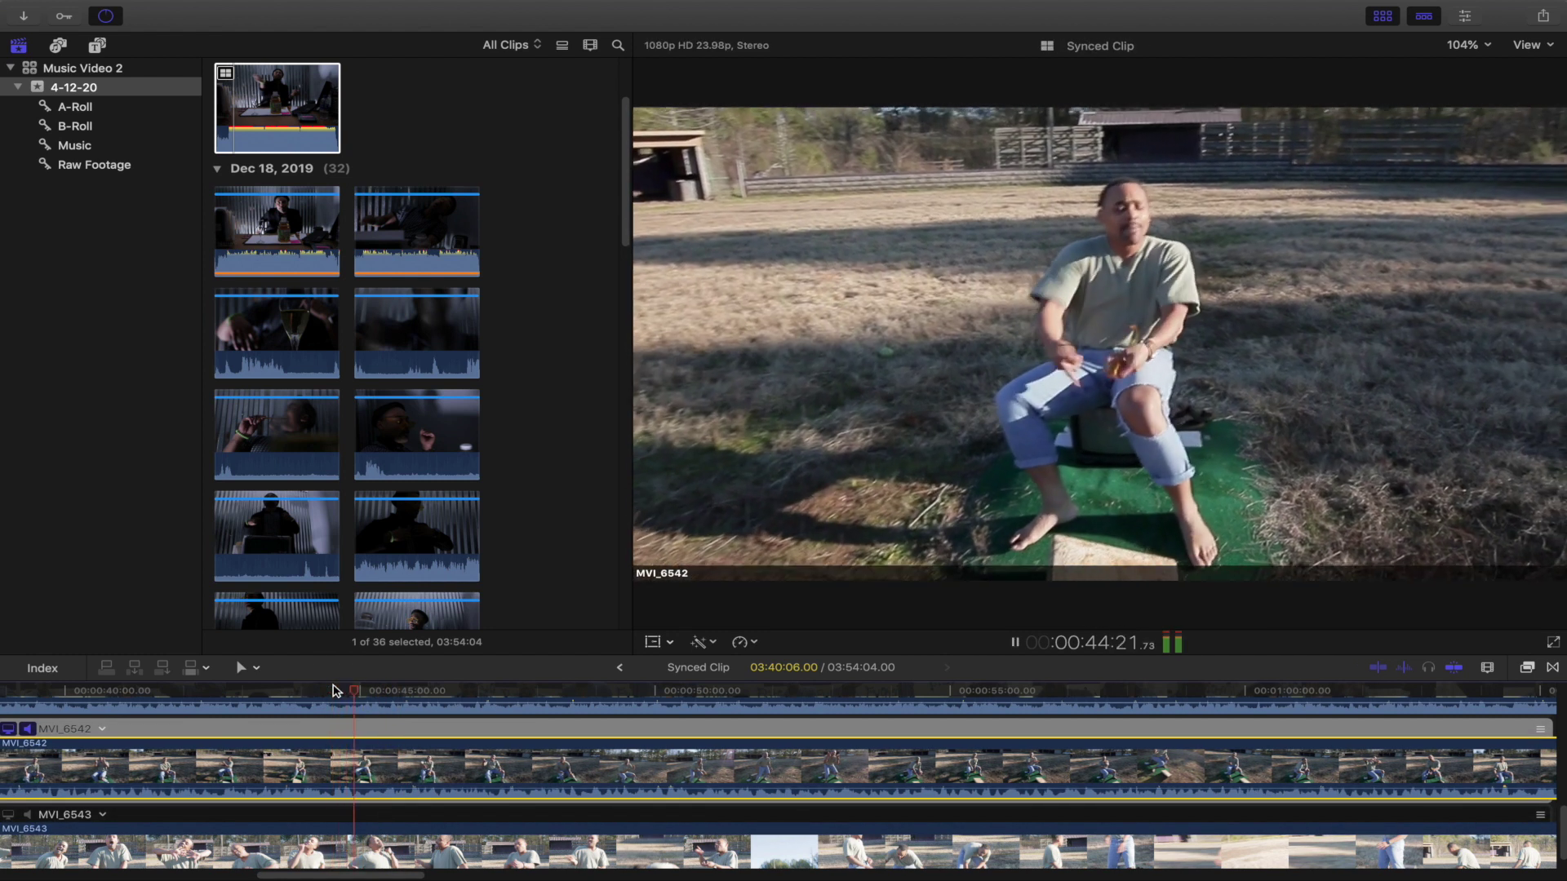
Move MVI_6542 back against the song, then slightly forward, playing around 45 seconds after each shift.
drag(410, 767, 337, 765)
key(space)
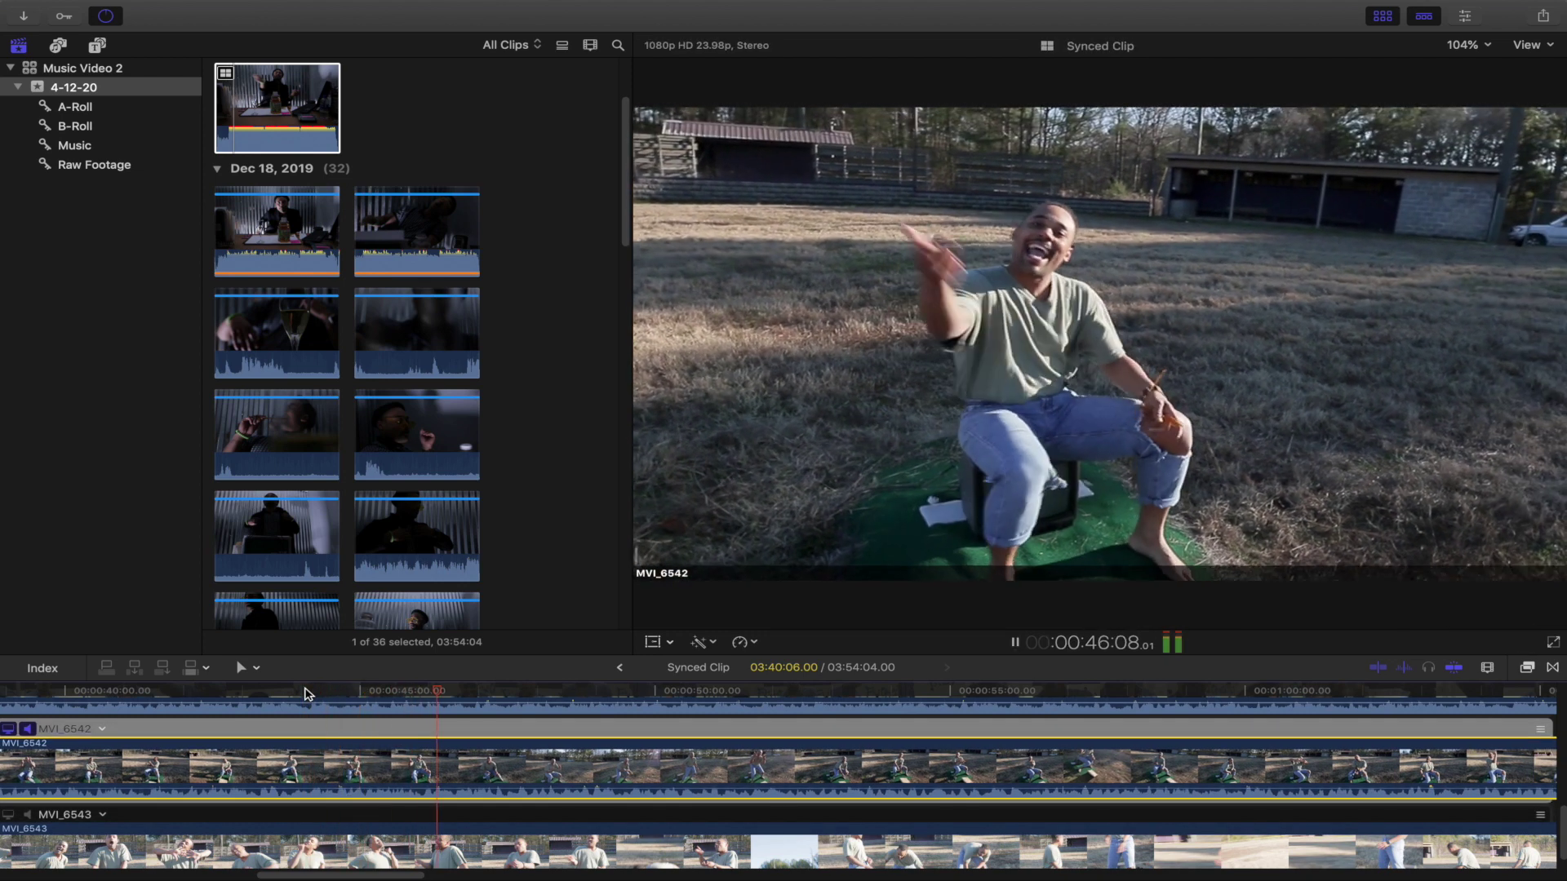
key(space)
drag(373, 782, 398, 782)
click(387, 692)
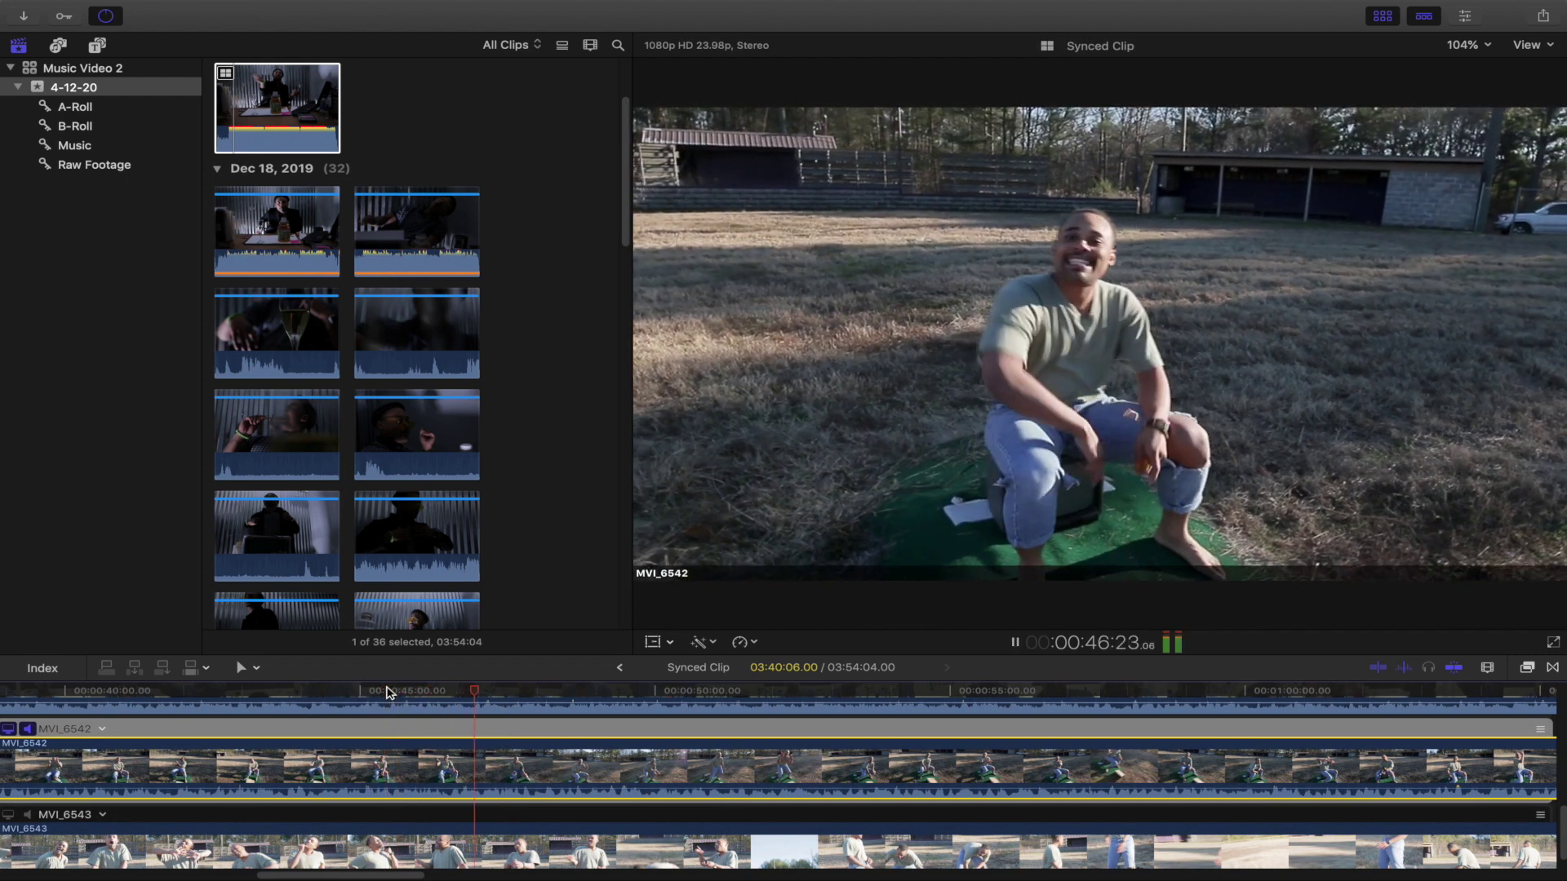
Fine-tune MVI_6542 slightly forward at frame-level detail and play up to about 1:02 to check its sync.
key(space)
key(super+equal)
key(super+equal)
key(super+equal)
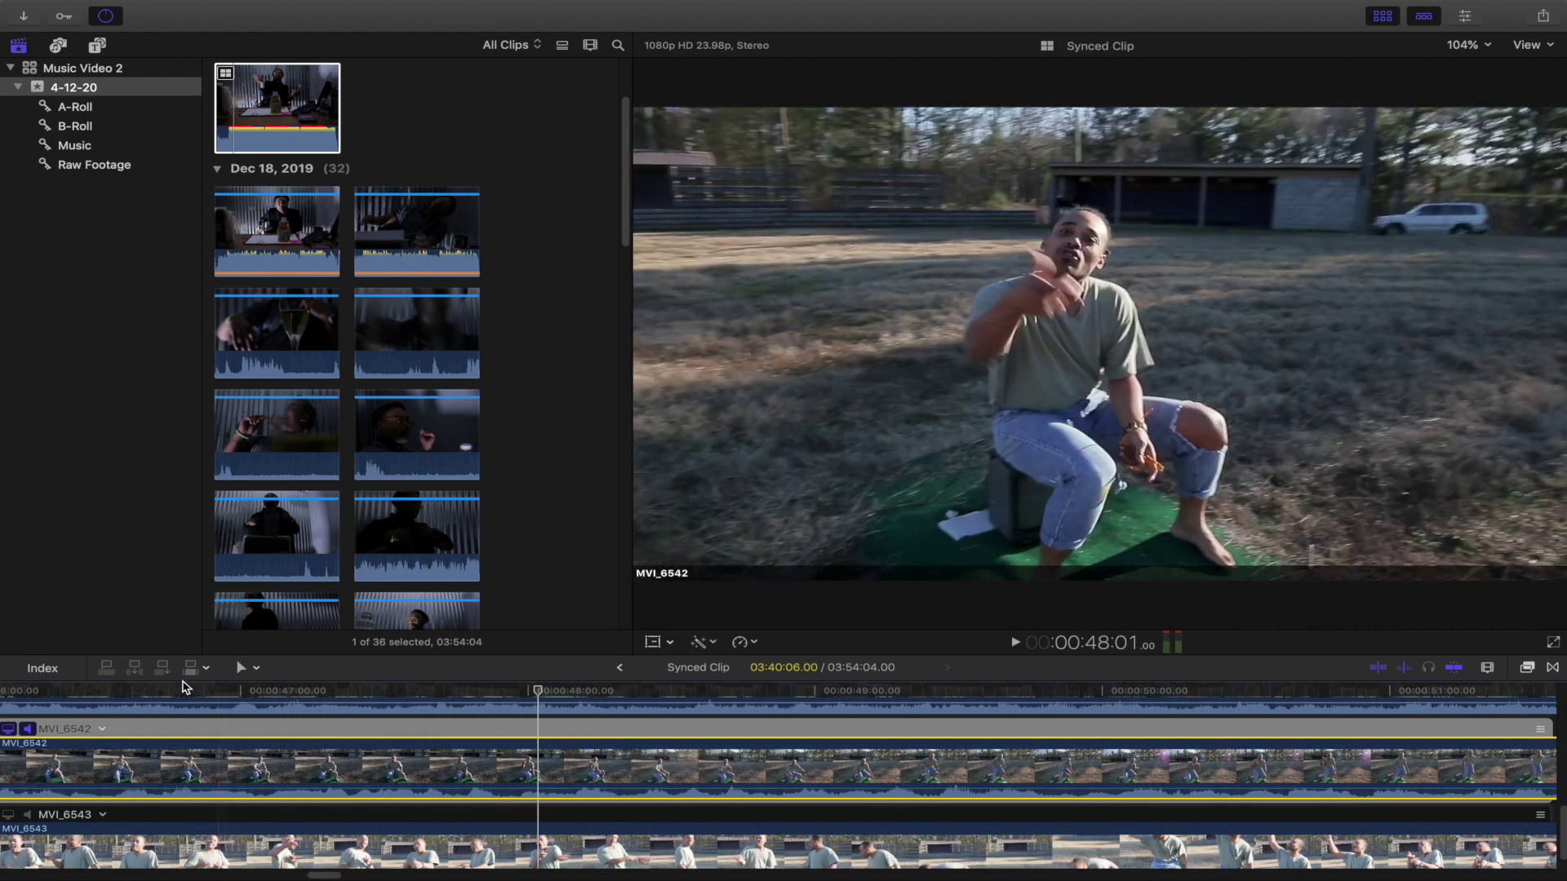
drag(196, 760, 246, 751)
key(space)
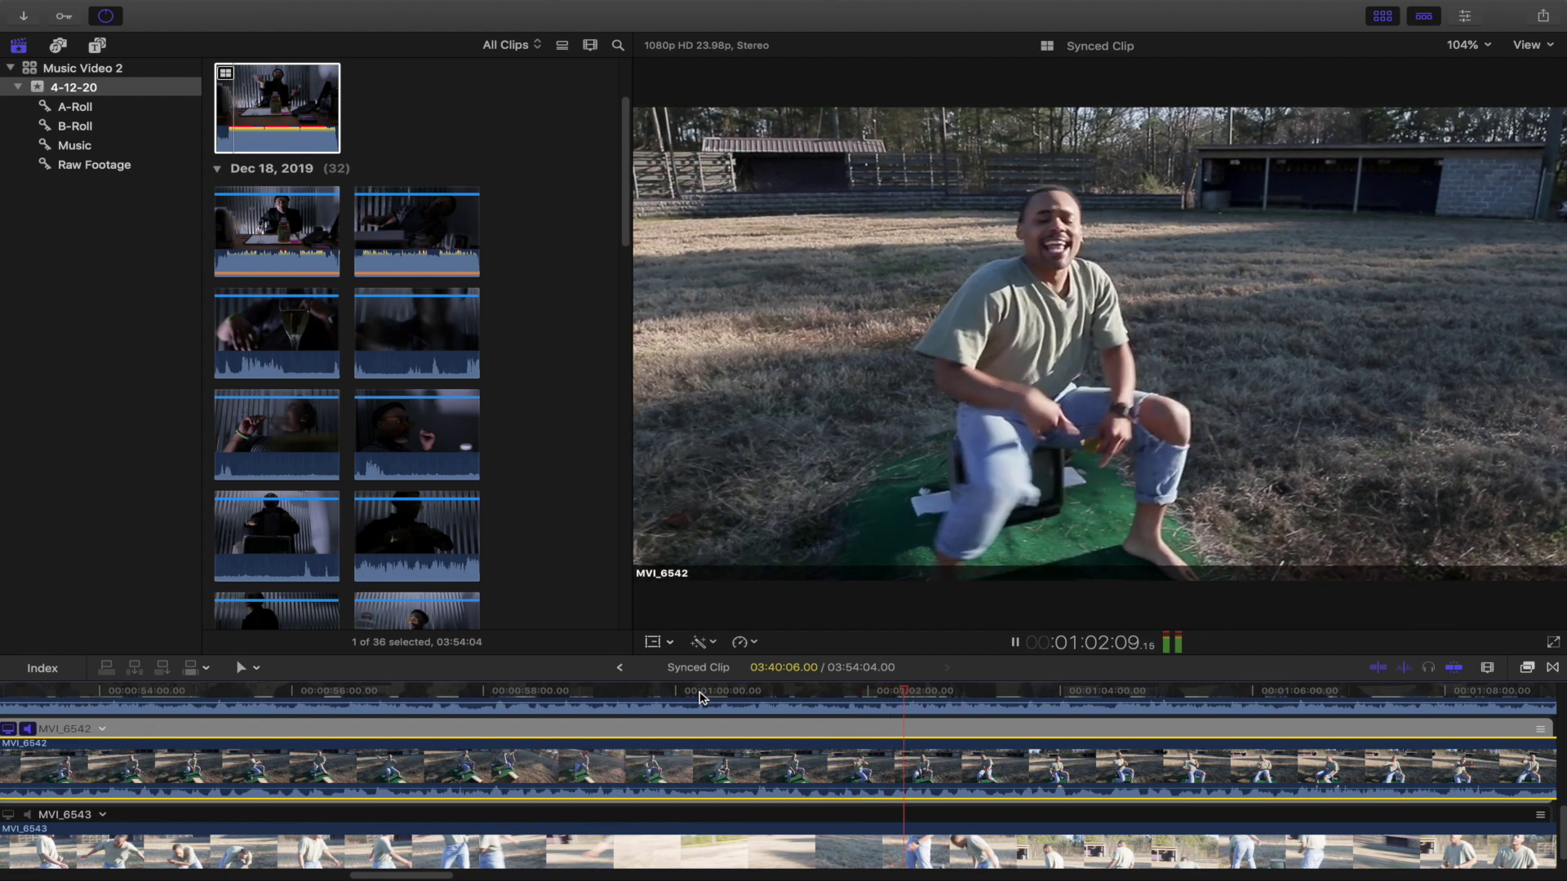
key(space)
key(super+minus)
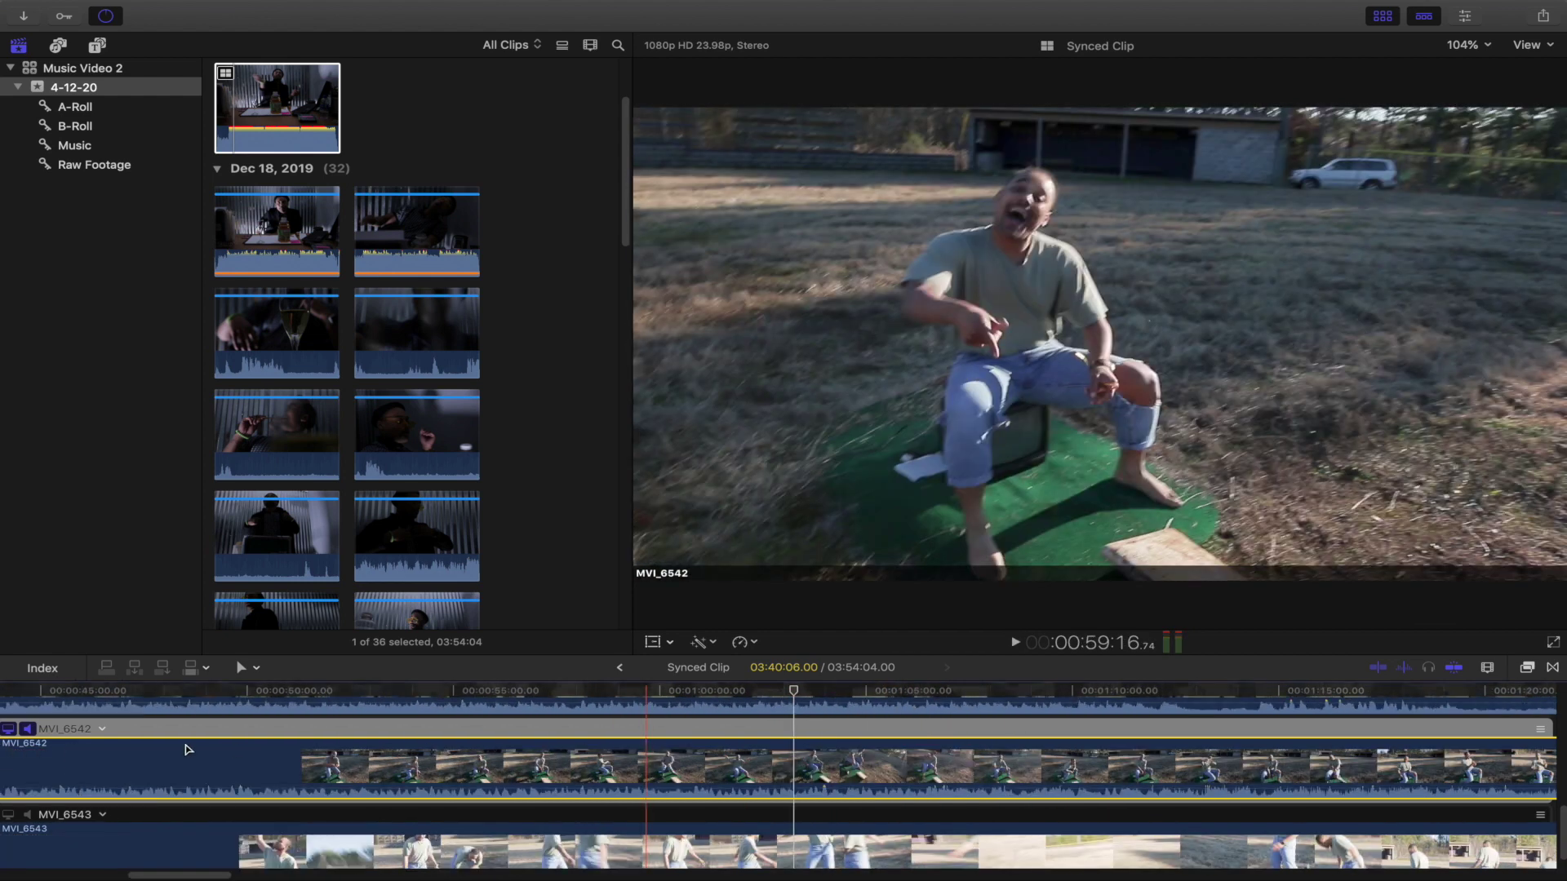
scroll(184, 747, left, 10)
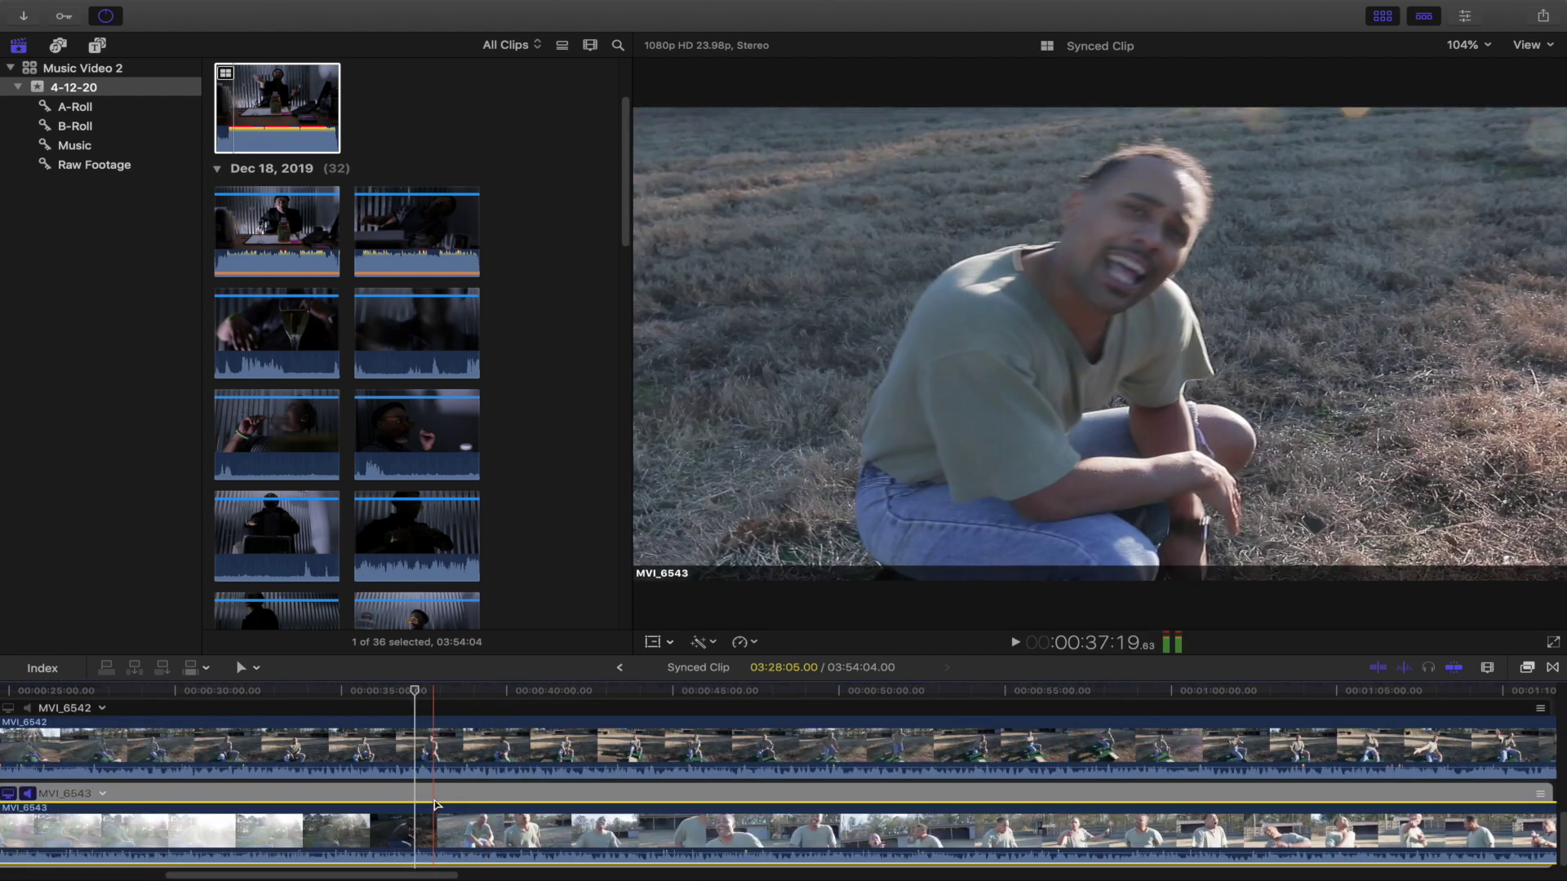
key(super+equal)
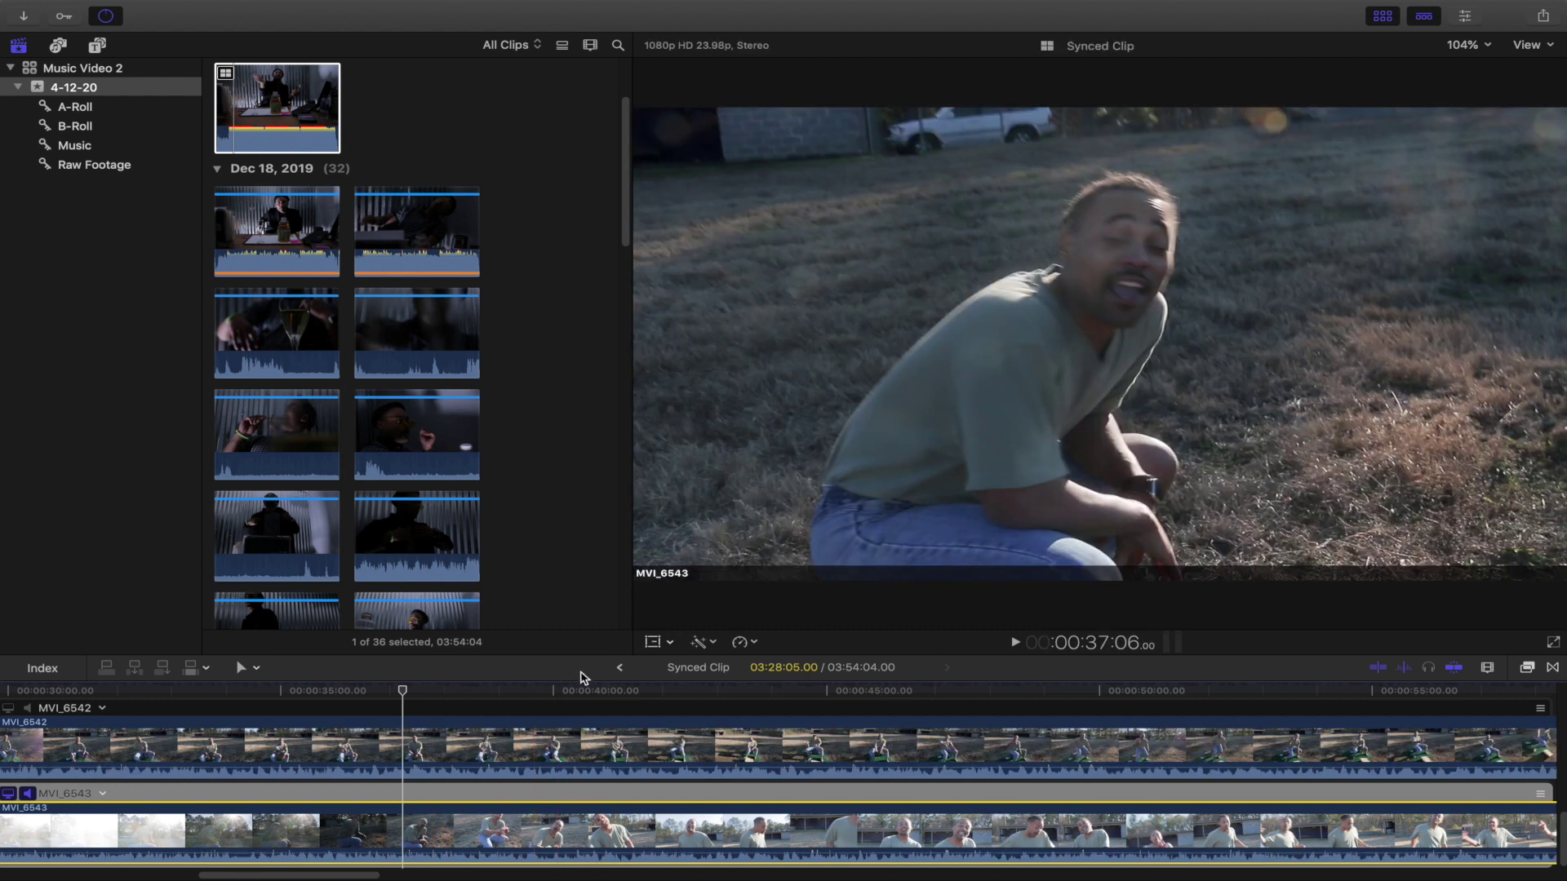
Select the six video clips across the angles and set their volume to -∞ dB.
key(shift+z)
scroll(556, 809, down, 2)
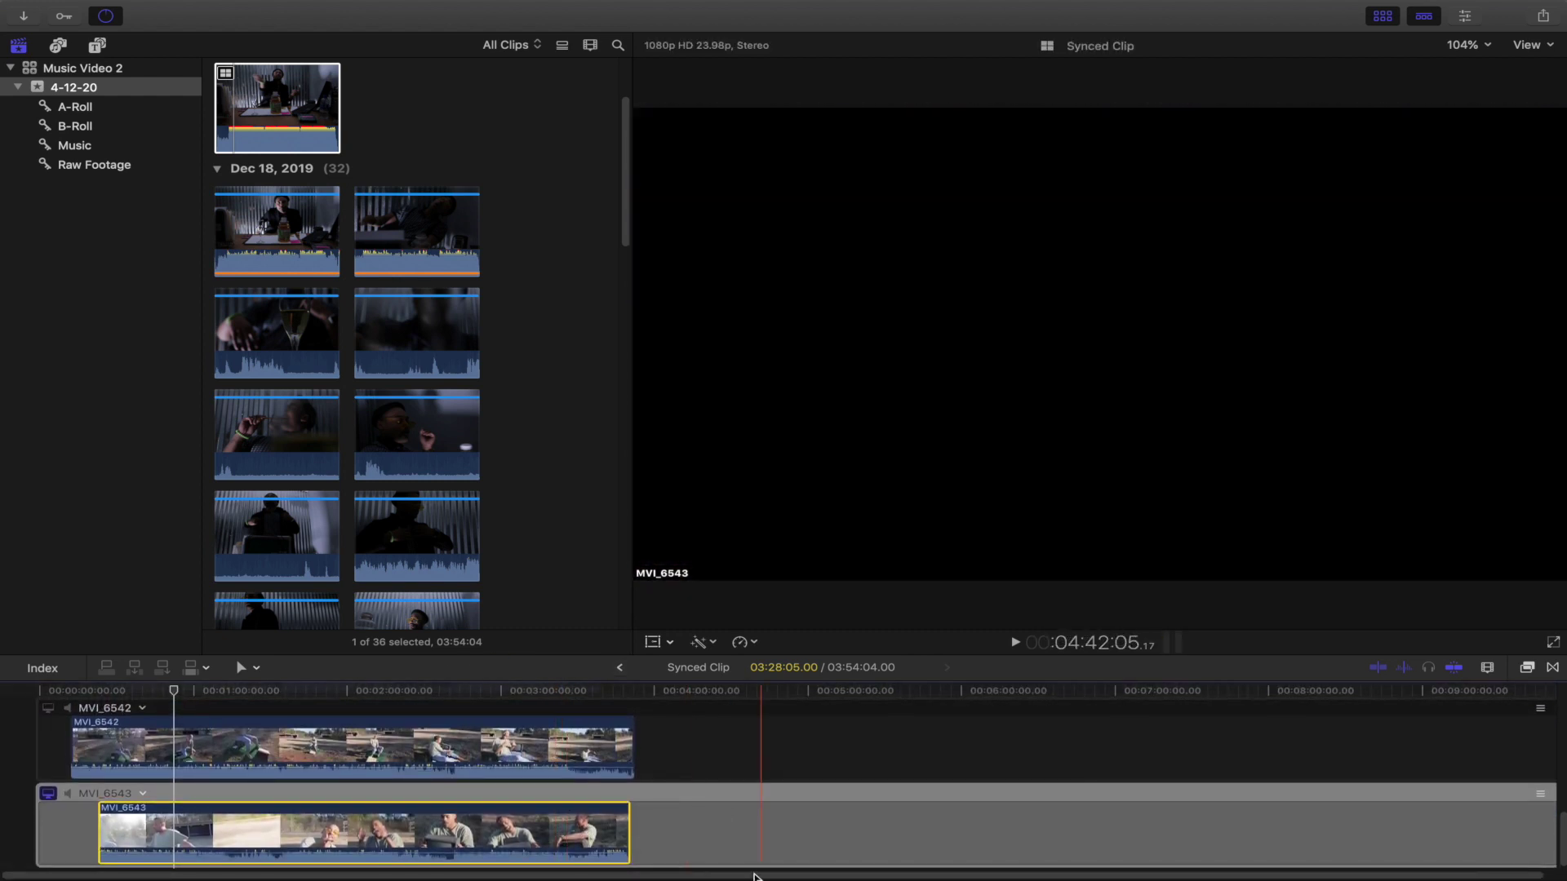
drag(740, 862, 240, 803)
scroll(240, 803, down, 8)
scroll(241, 803, up, 8)
scroll(241, 802, down, 2)
scroll(240, 802, down, 10)
scroll(240, 802, up, 12)
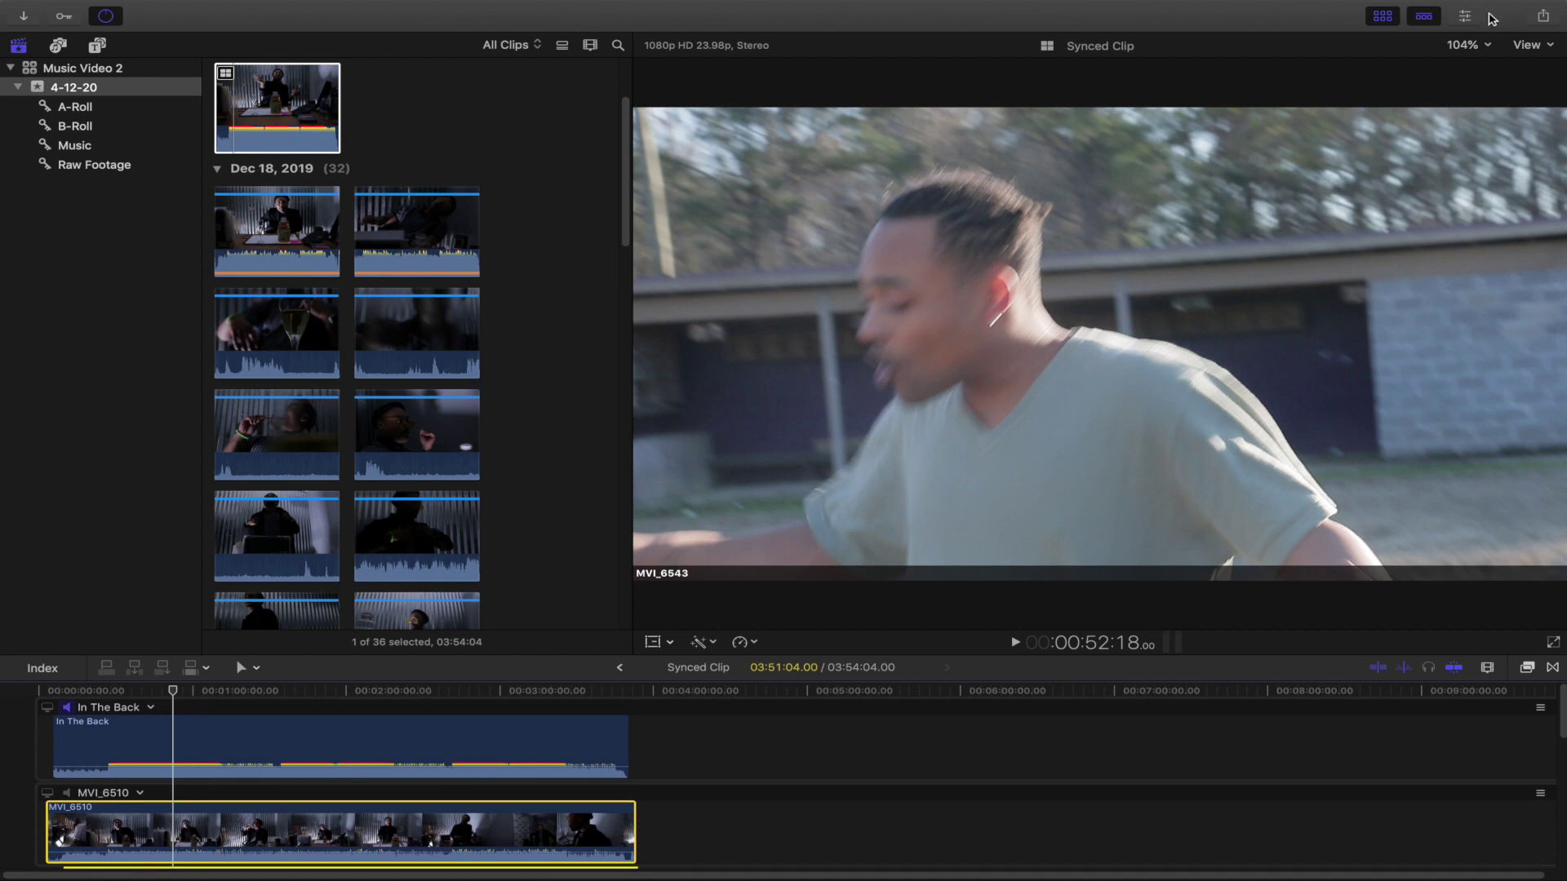
click(1466, 17)
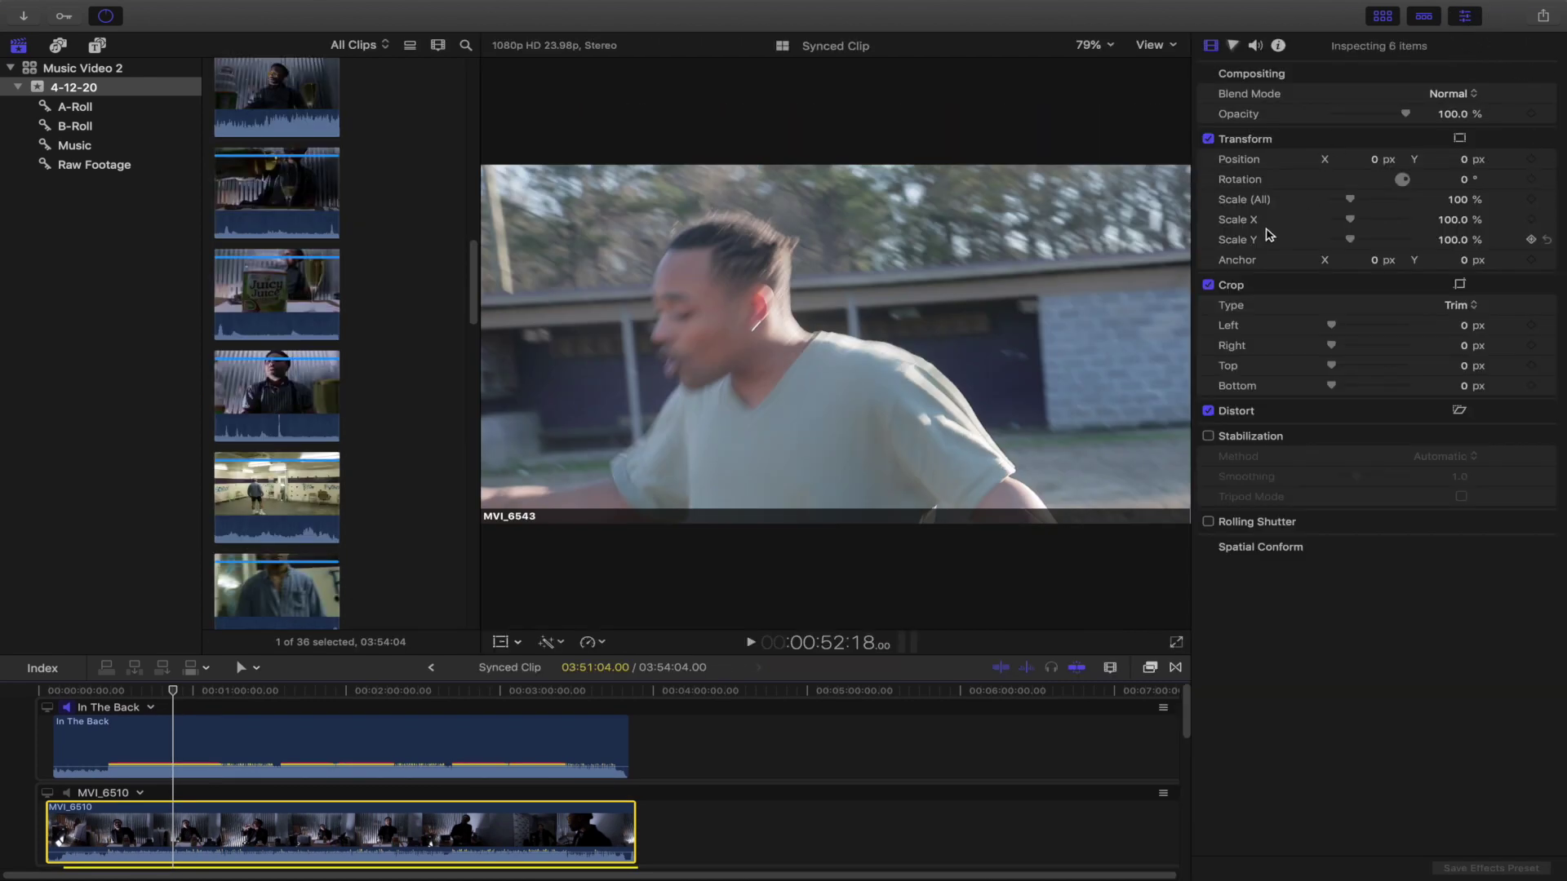
click(1255, 46)
drag(1378, 74, 797, 115)
Play from about 43 seconds to check the audio with the angles muted, and select the In The Back song clip.
click(150, 691)
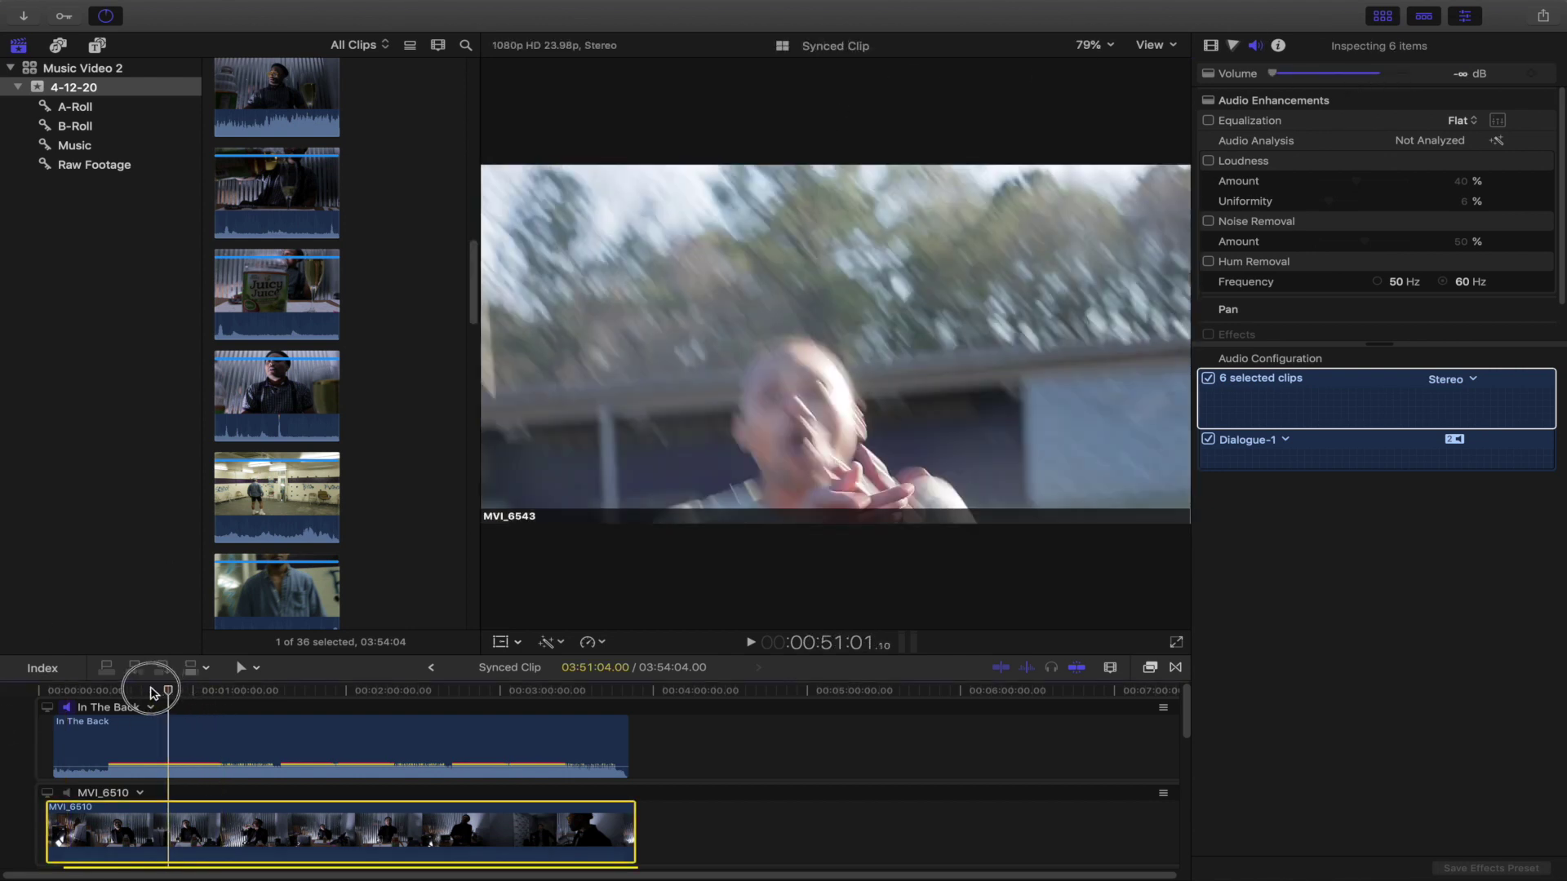
key(space)
click(187, 746)
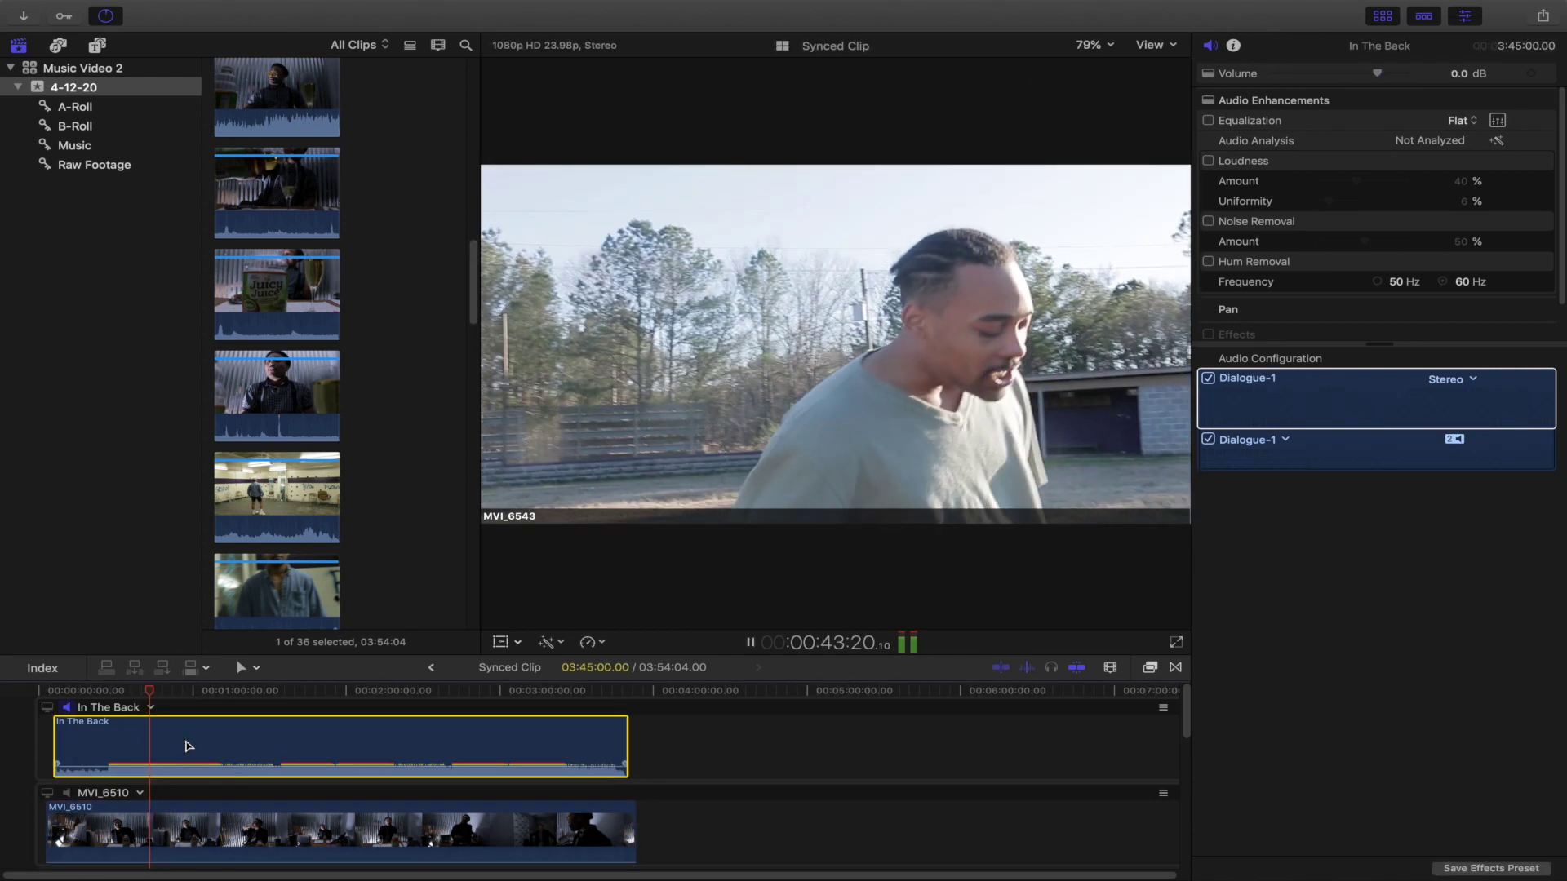
key(space)
Blade all angles at 00:01:13:06 and delete everything after the cut.
scroll(213, 755, down, 2)
click(225, 691)
click(233, 713)
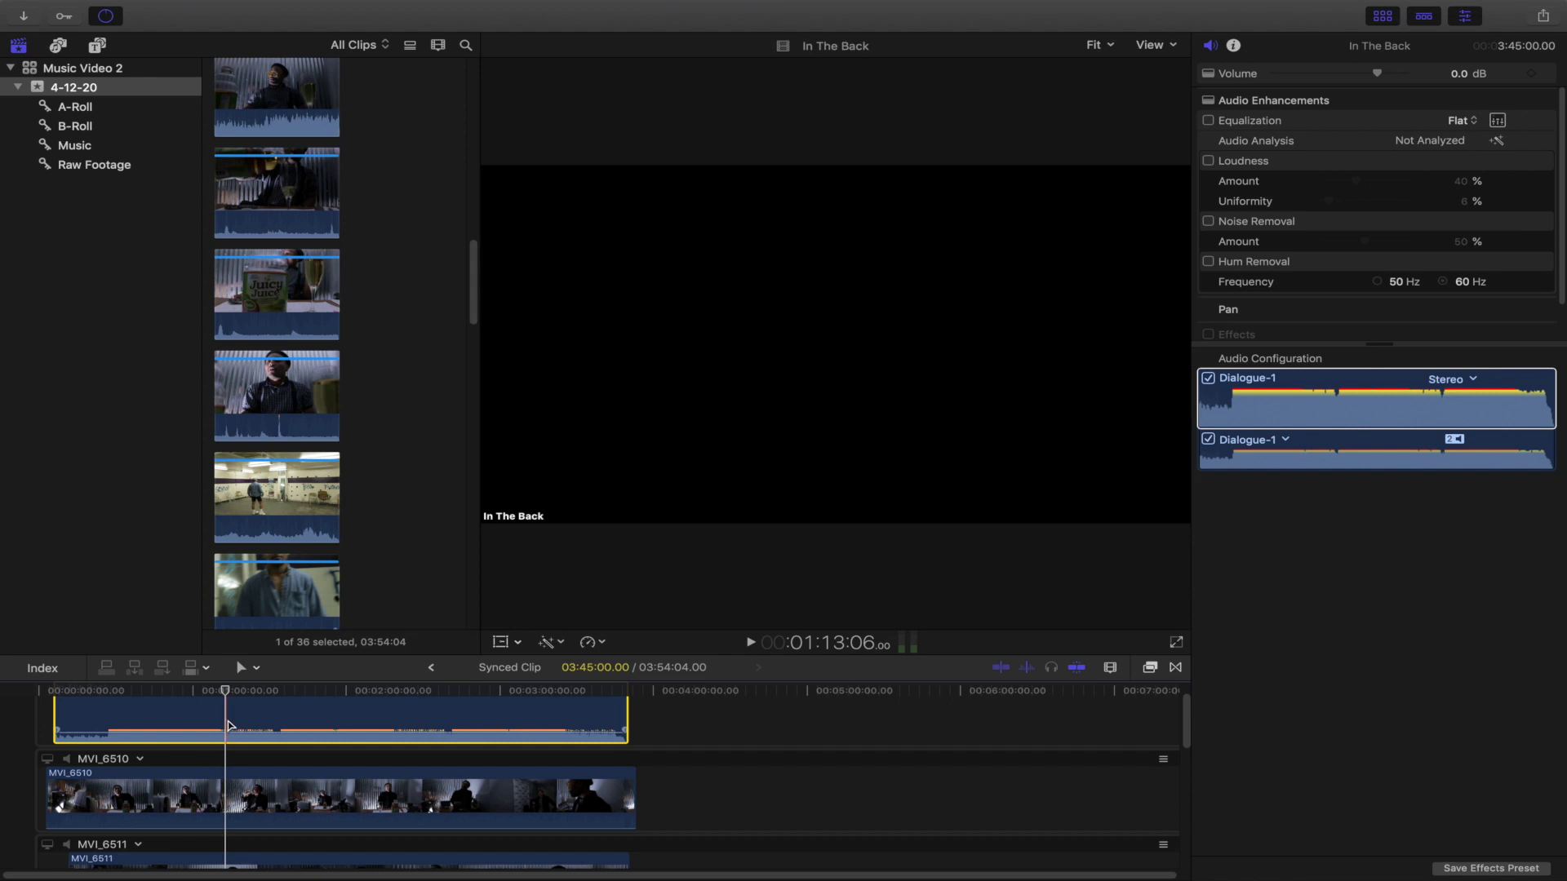
key(super+b)
drag(684, 692, 436, 848)
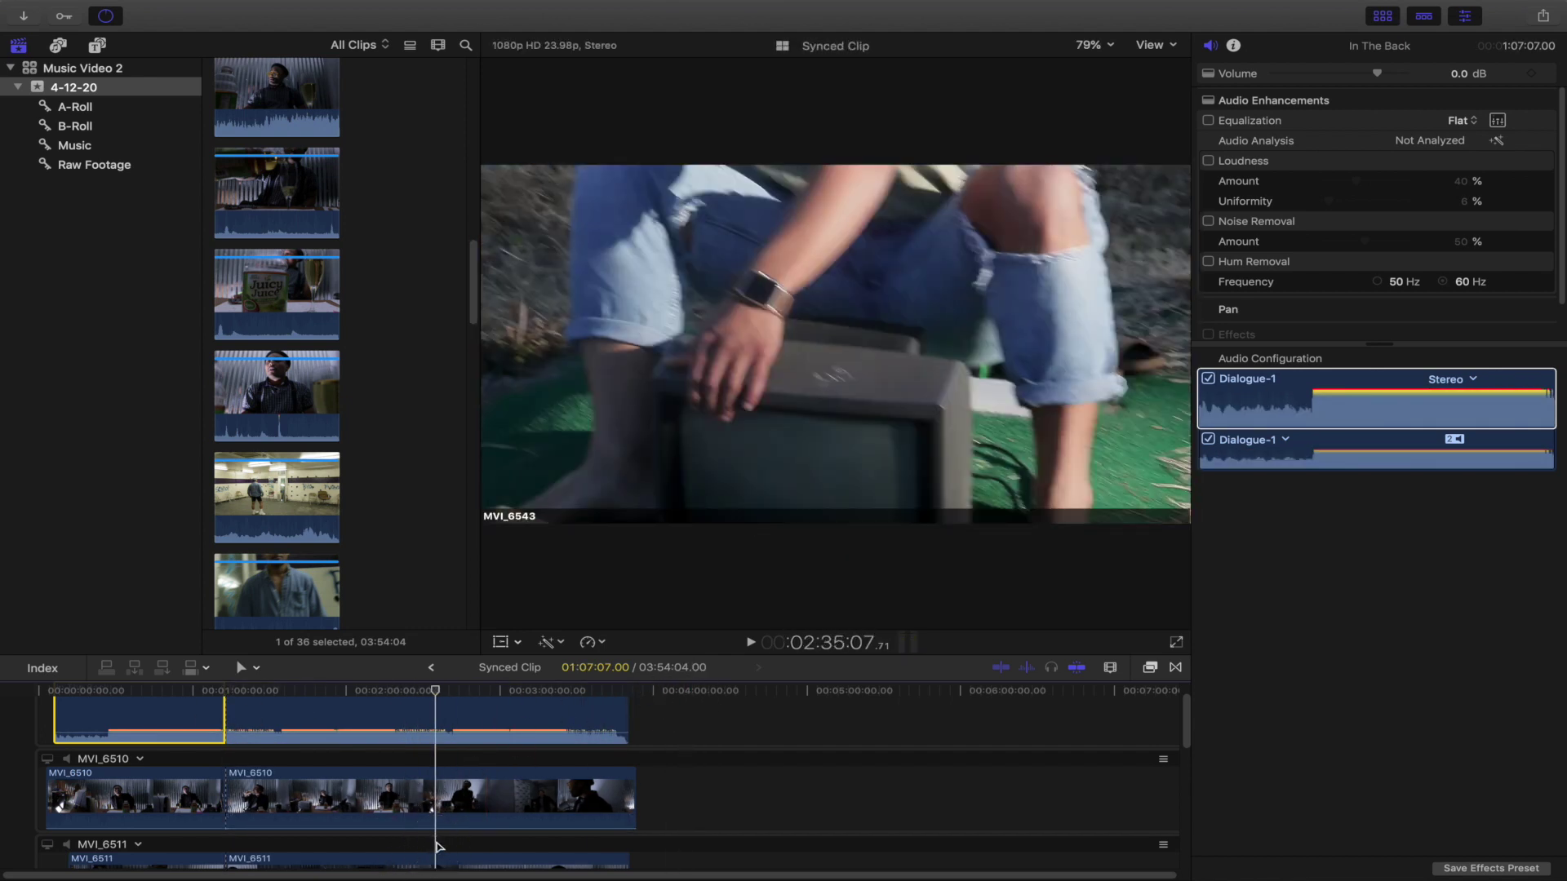
drag(667, 705, 274, 842)
click(274, 841)
Return to the start, make MVI_6510 the monitoring angle and play it from about 13 seconds.
scroll(245, 776, up, 5)
click(92, 693)
drag(89, 692, 66, 692)
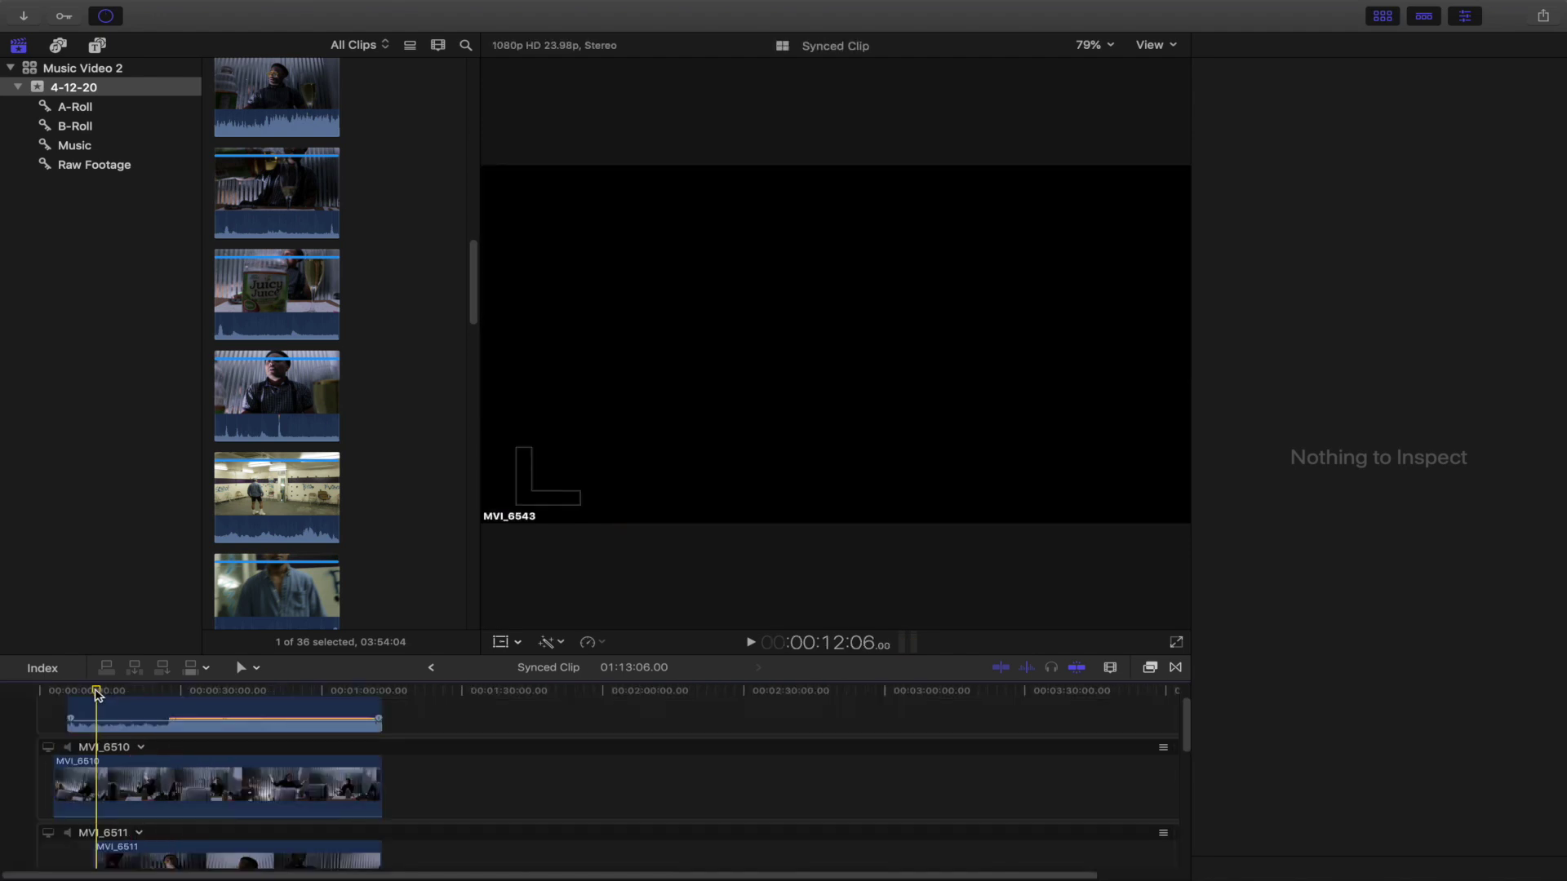
drag(96, 693, 66, 692)
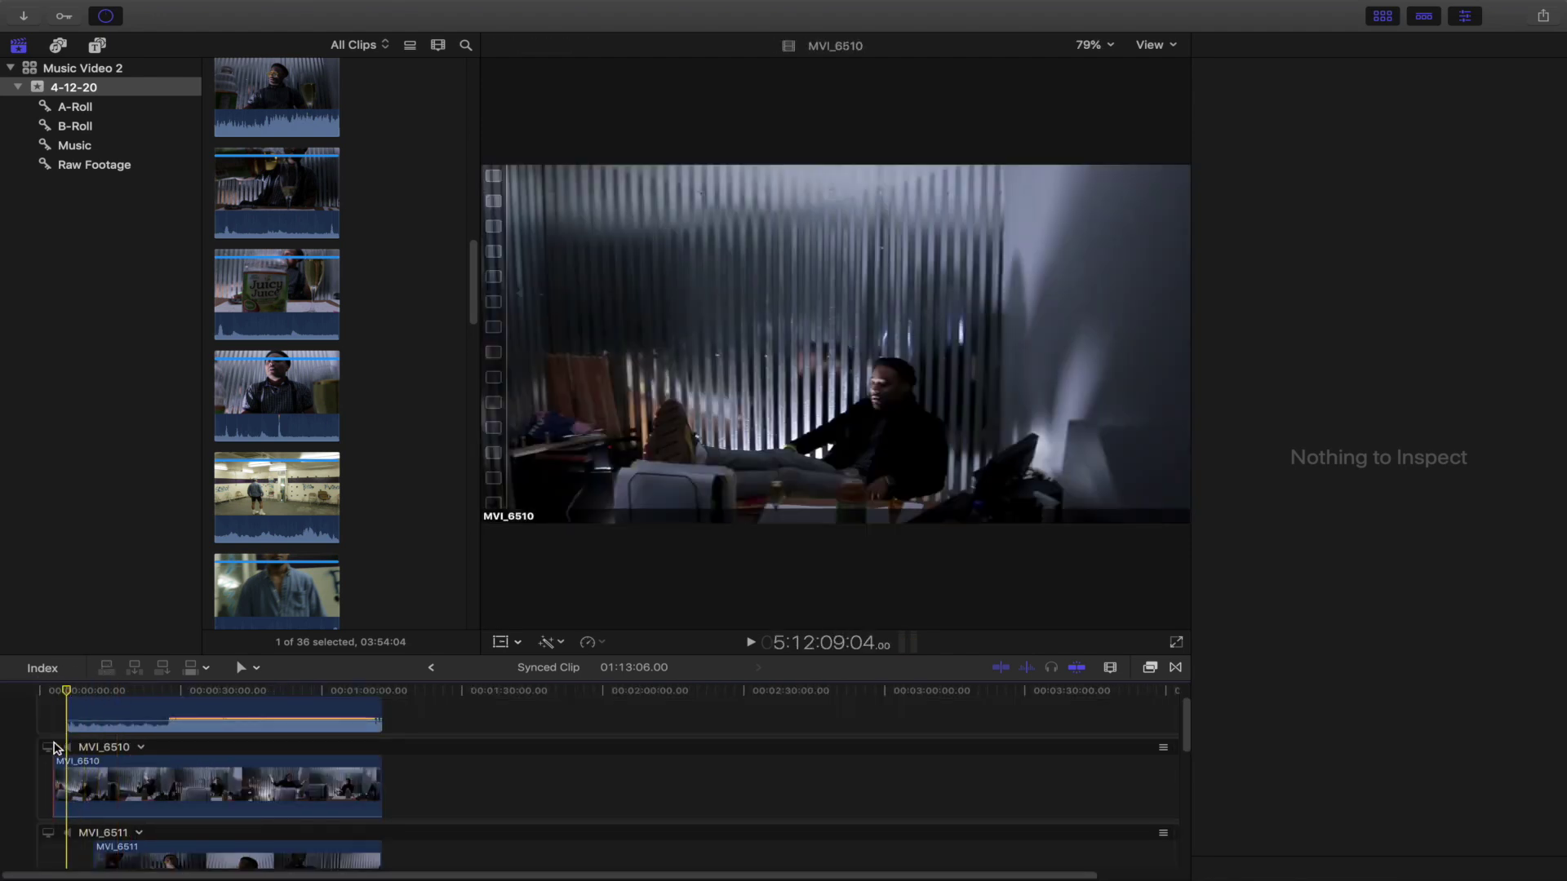
click(48, 747)
drag(67, 691, 98, 691)
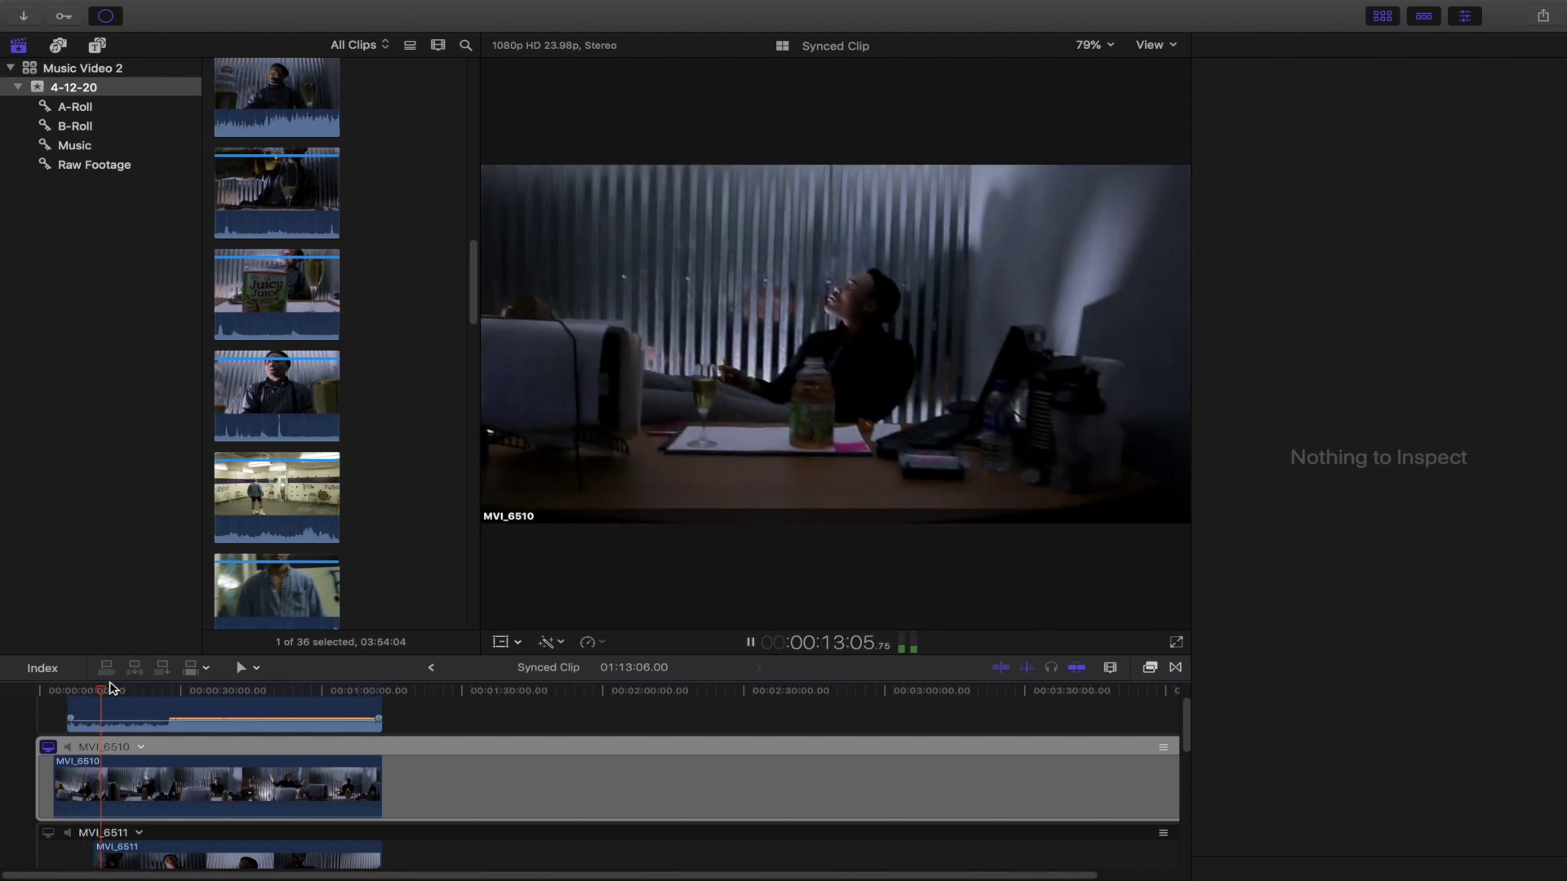
key(space)
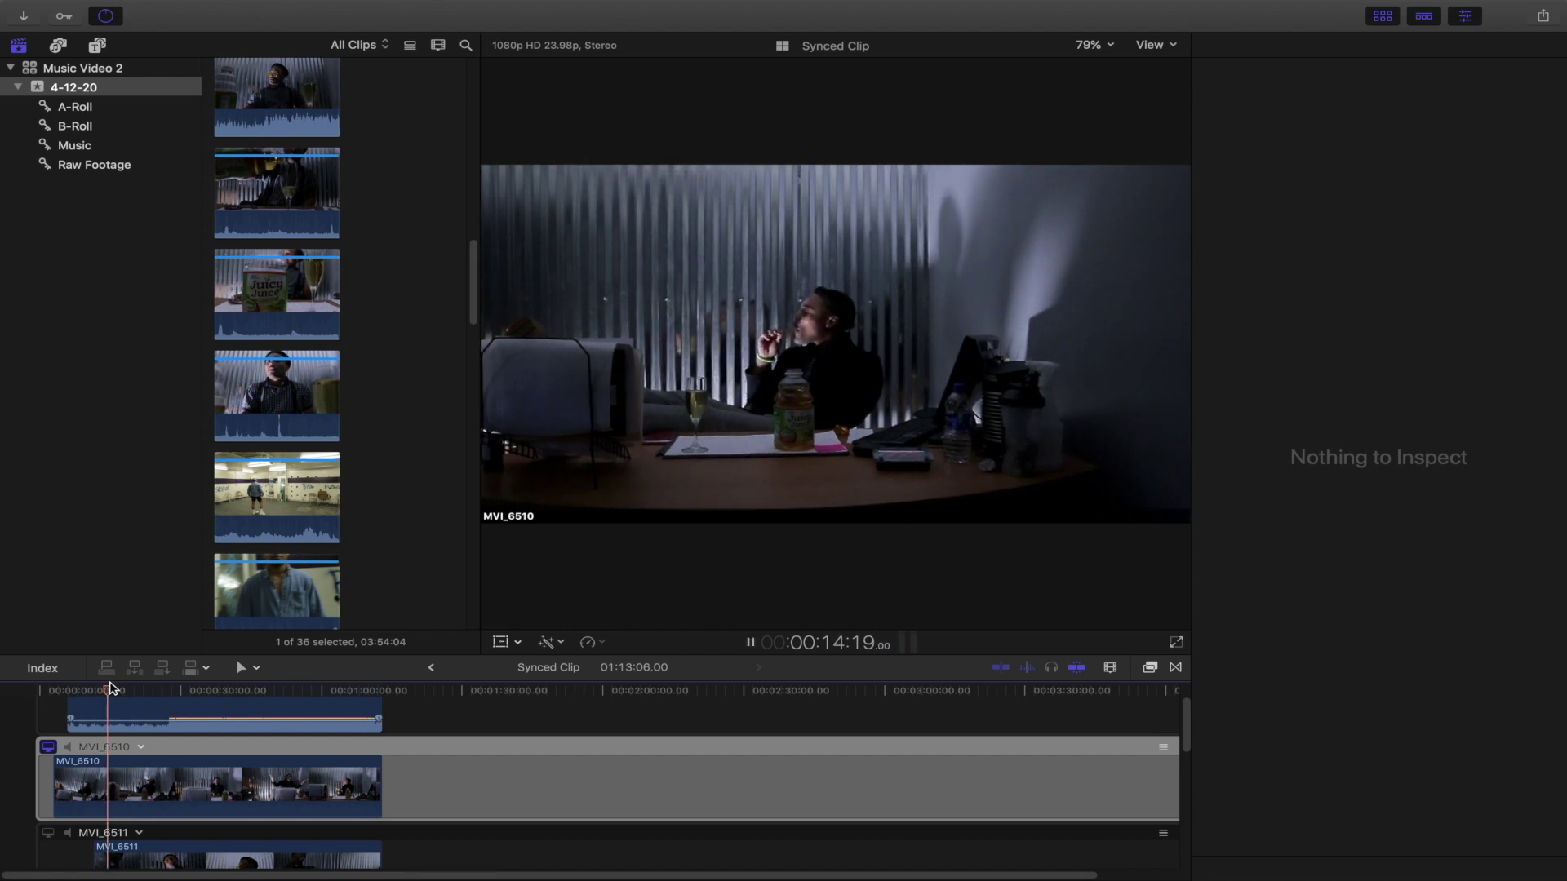
Review MVI_6510 at varying playback speeds up to about 1:07, and replay it from about 41 seconds to find unusable footage.
key(space)
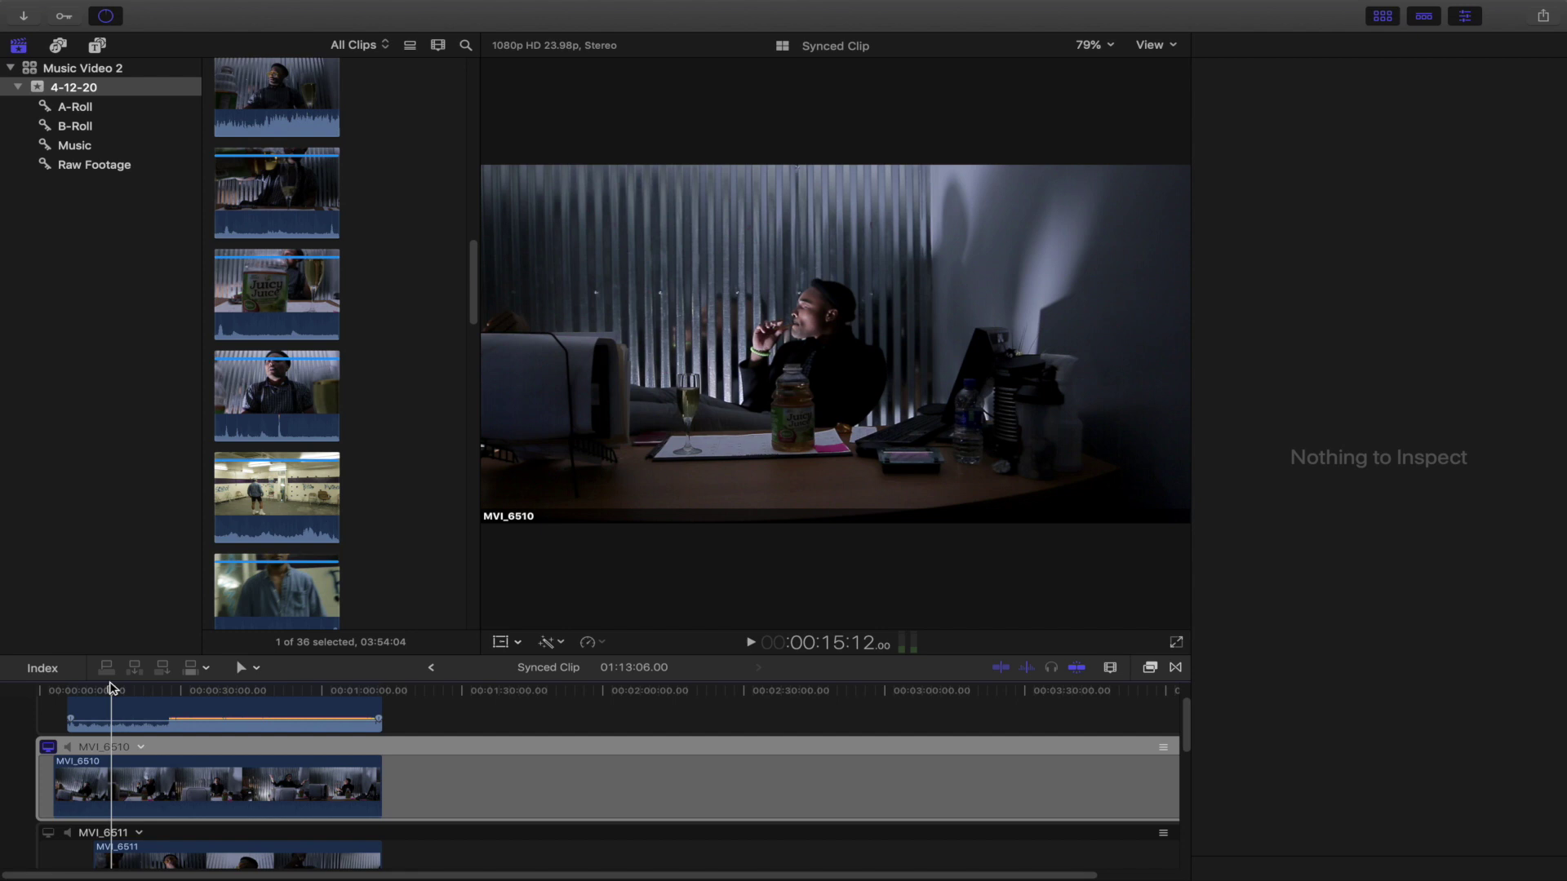
key(space)
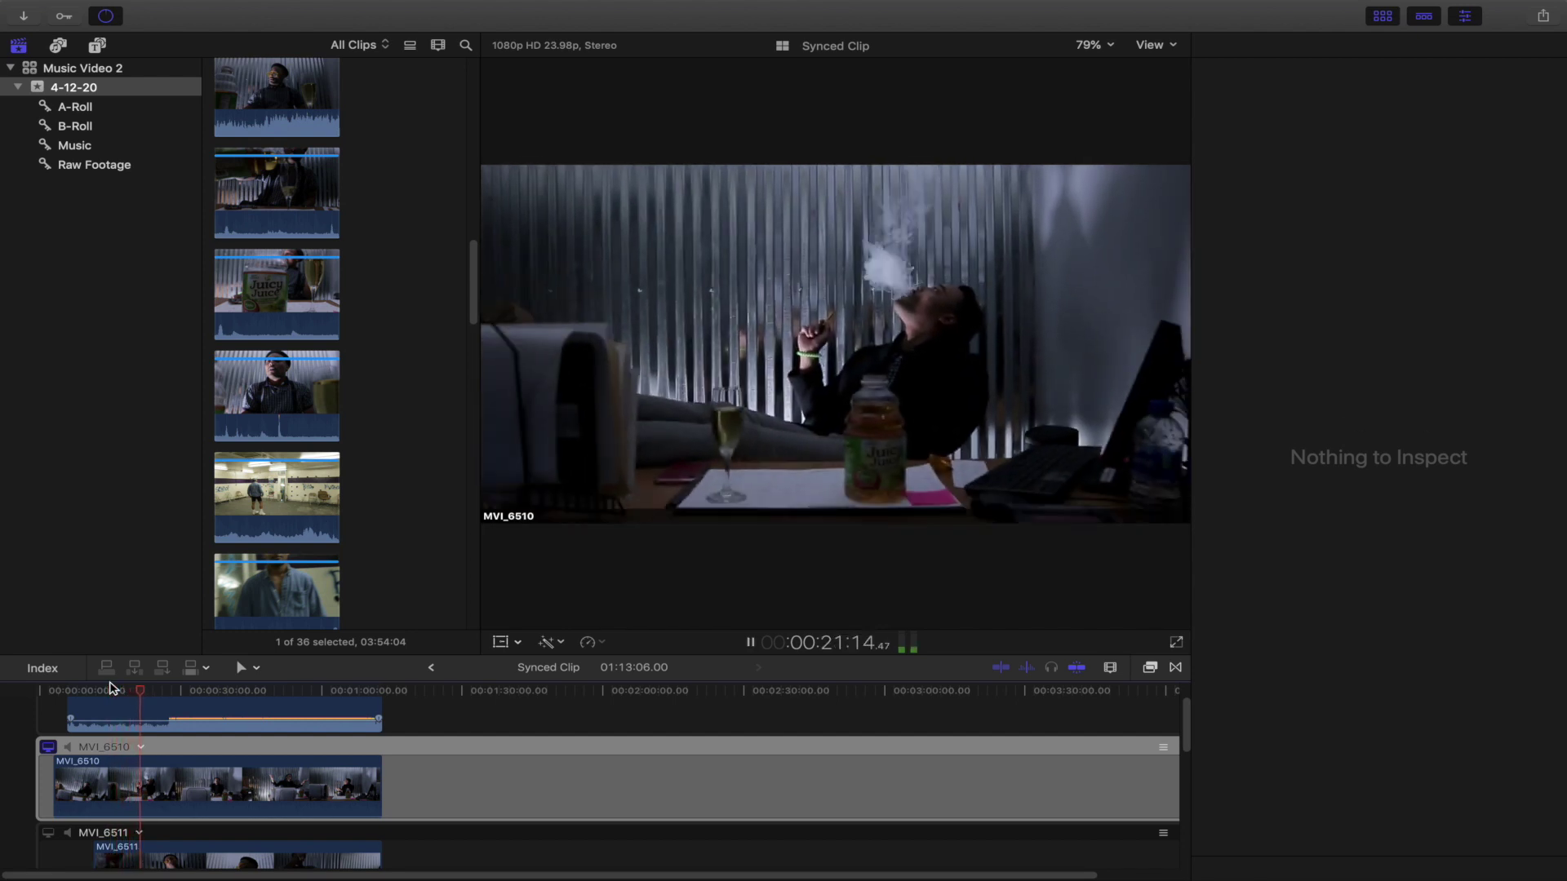
key(l)
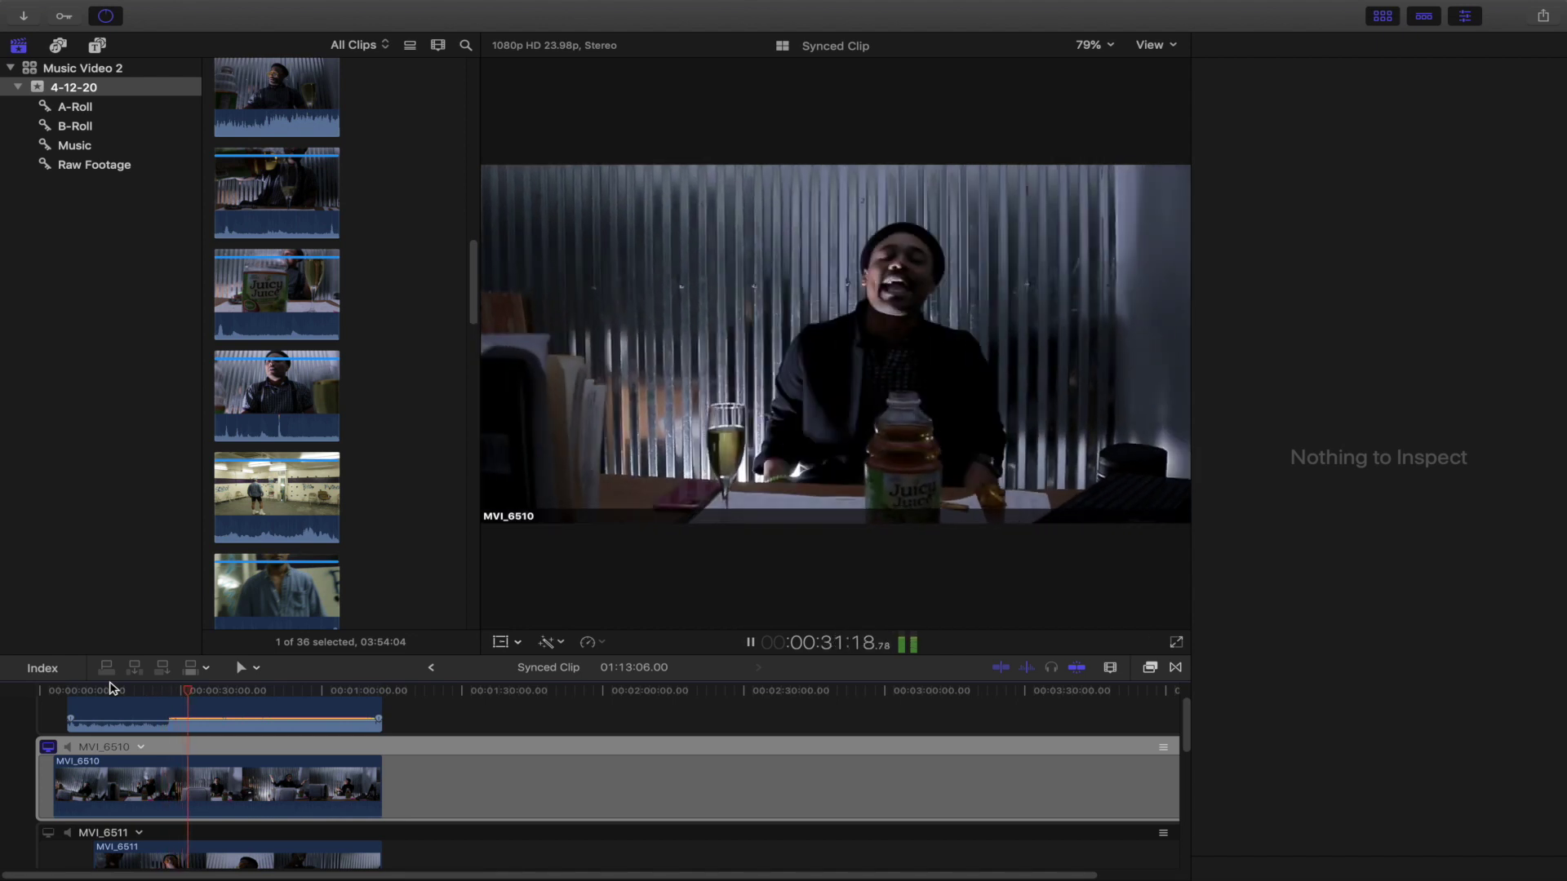
key(space)
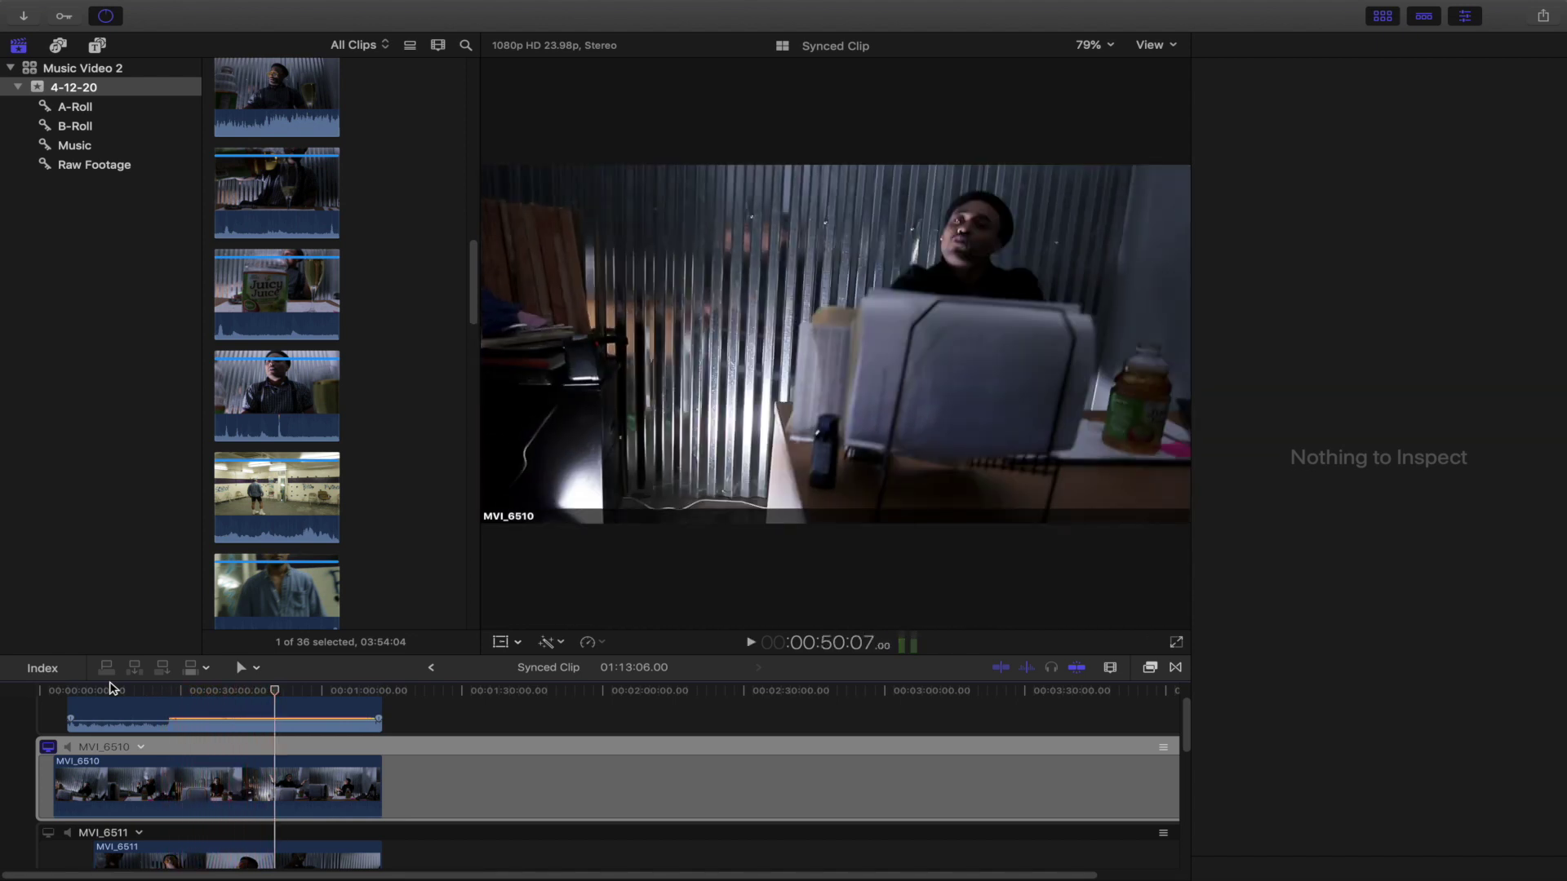
key(l)
key(l)
key(l)
key(l)
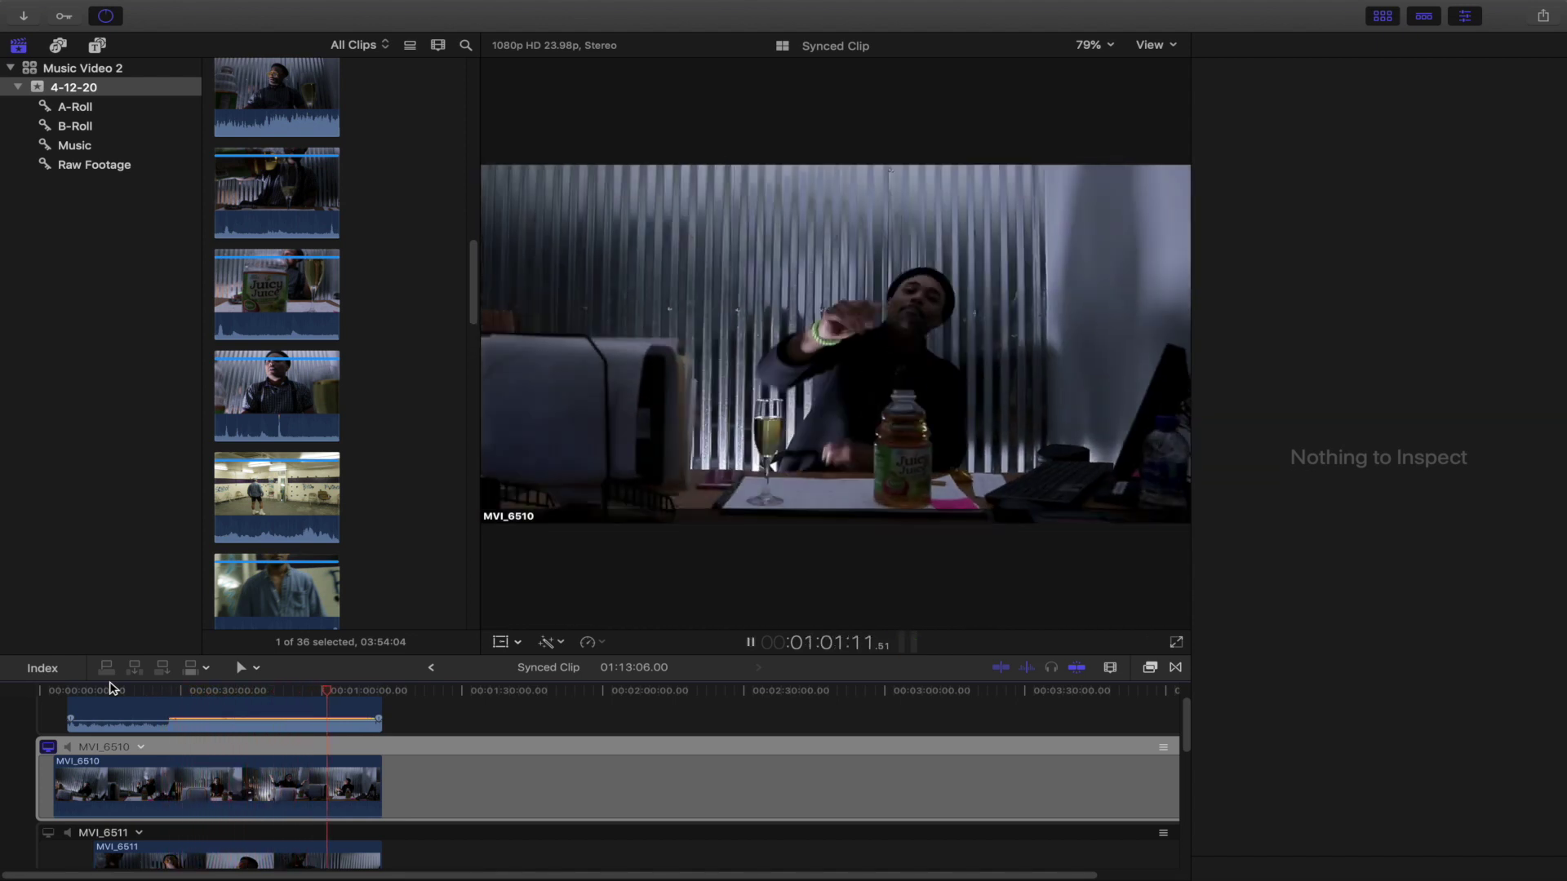
key(space)
key(space)
key(space)
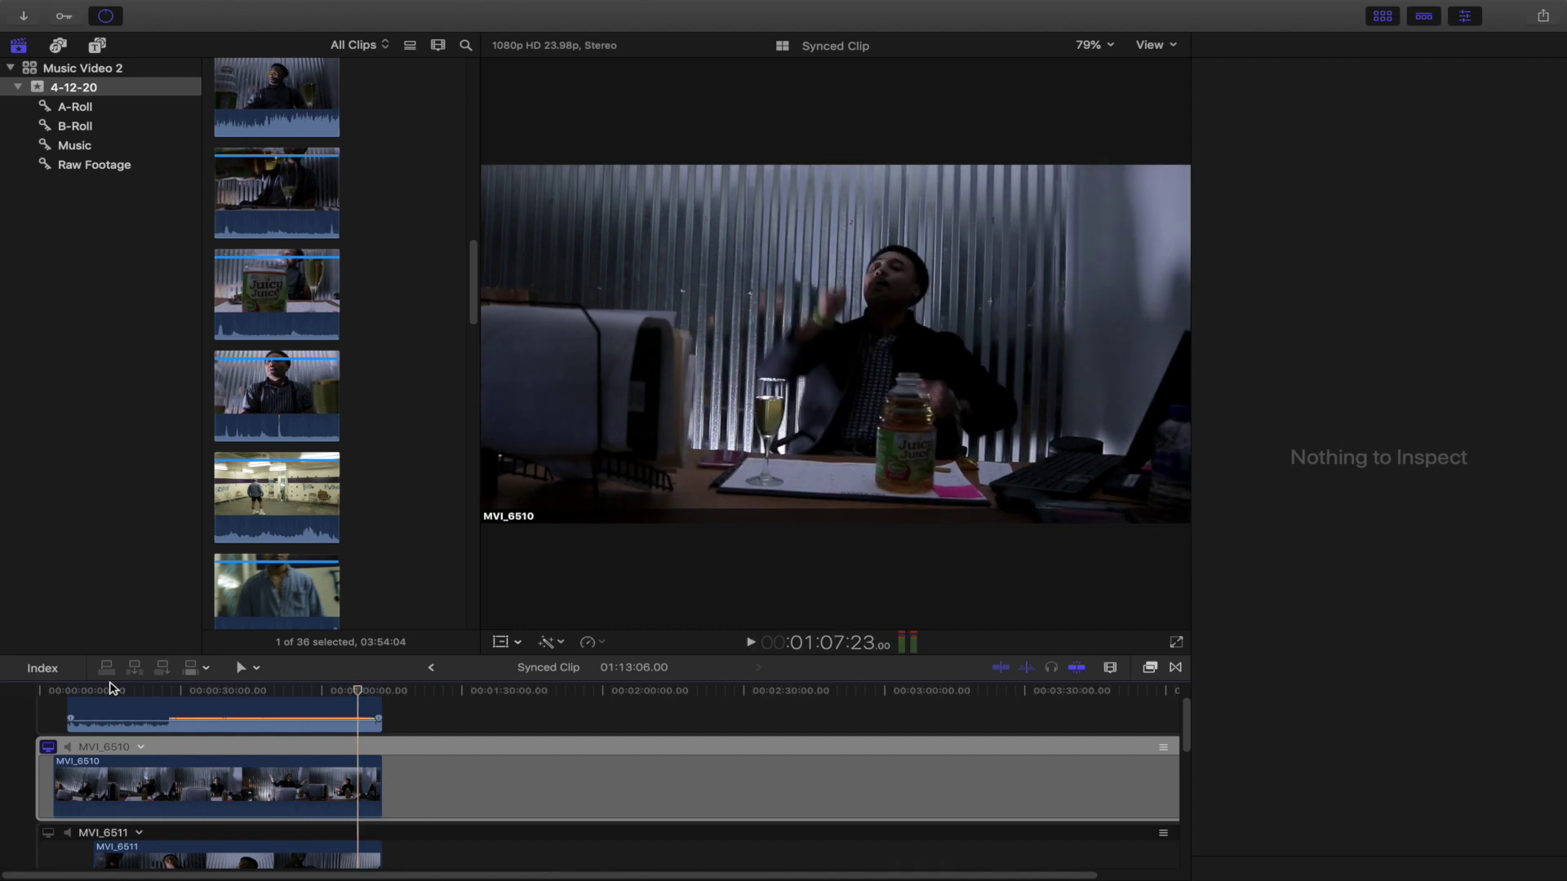
key(space)
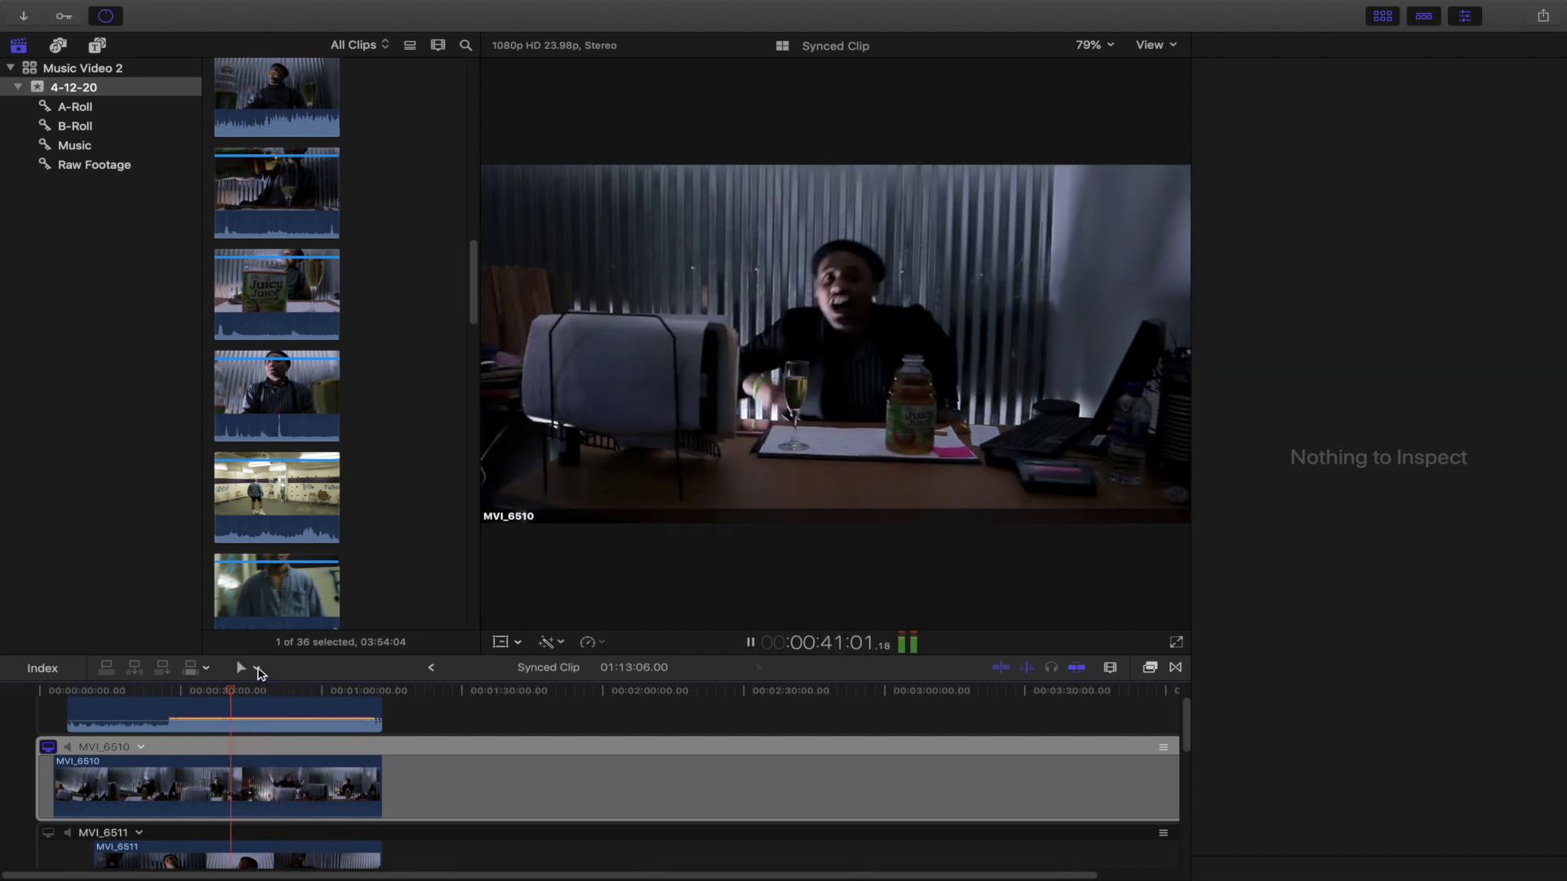
key(l)
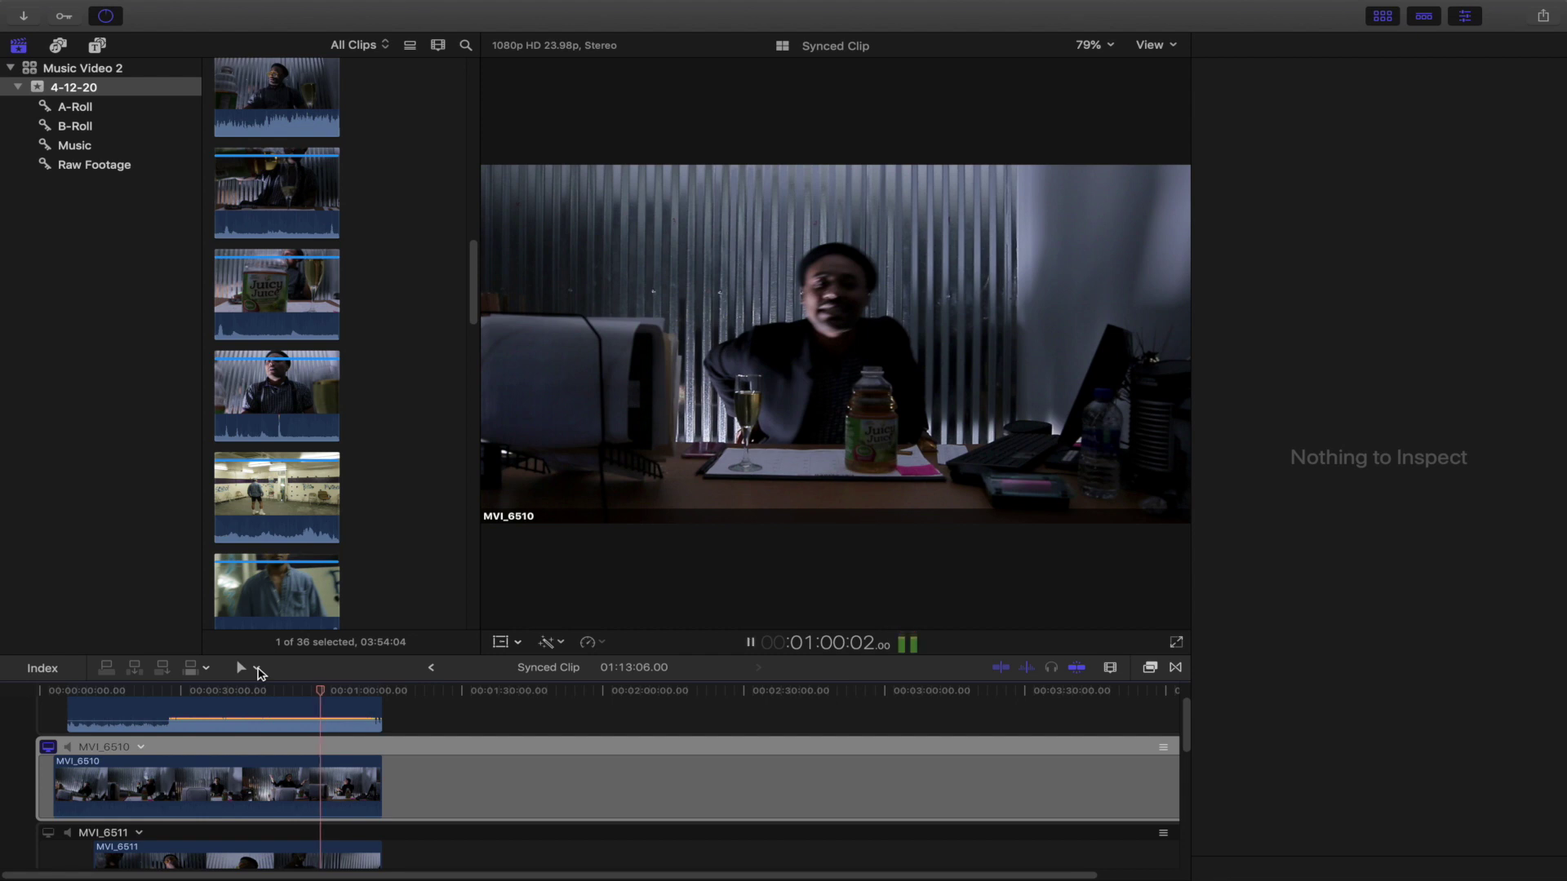
Blade MVI_6510 at 00:00:47:10 and 00:01:08:17 and delete the section between the cuts.
key(j)
key(j)
key(j)
key(k)
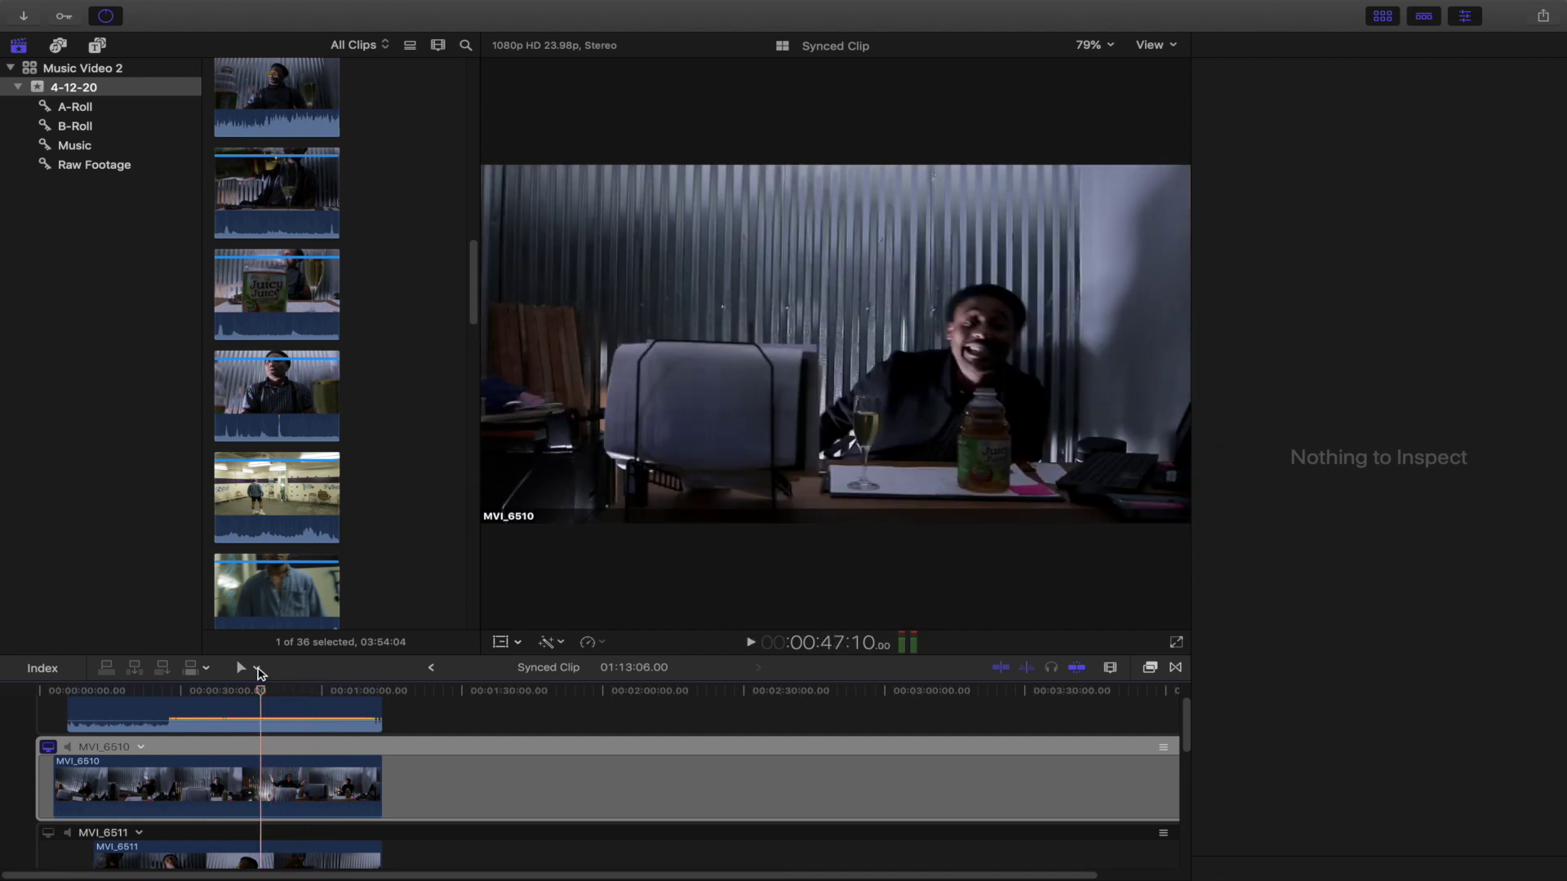
key(c)
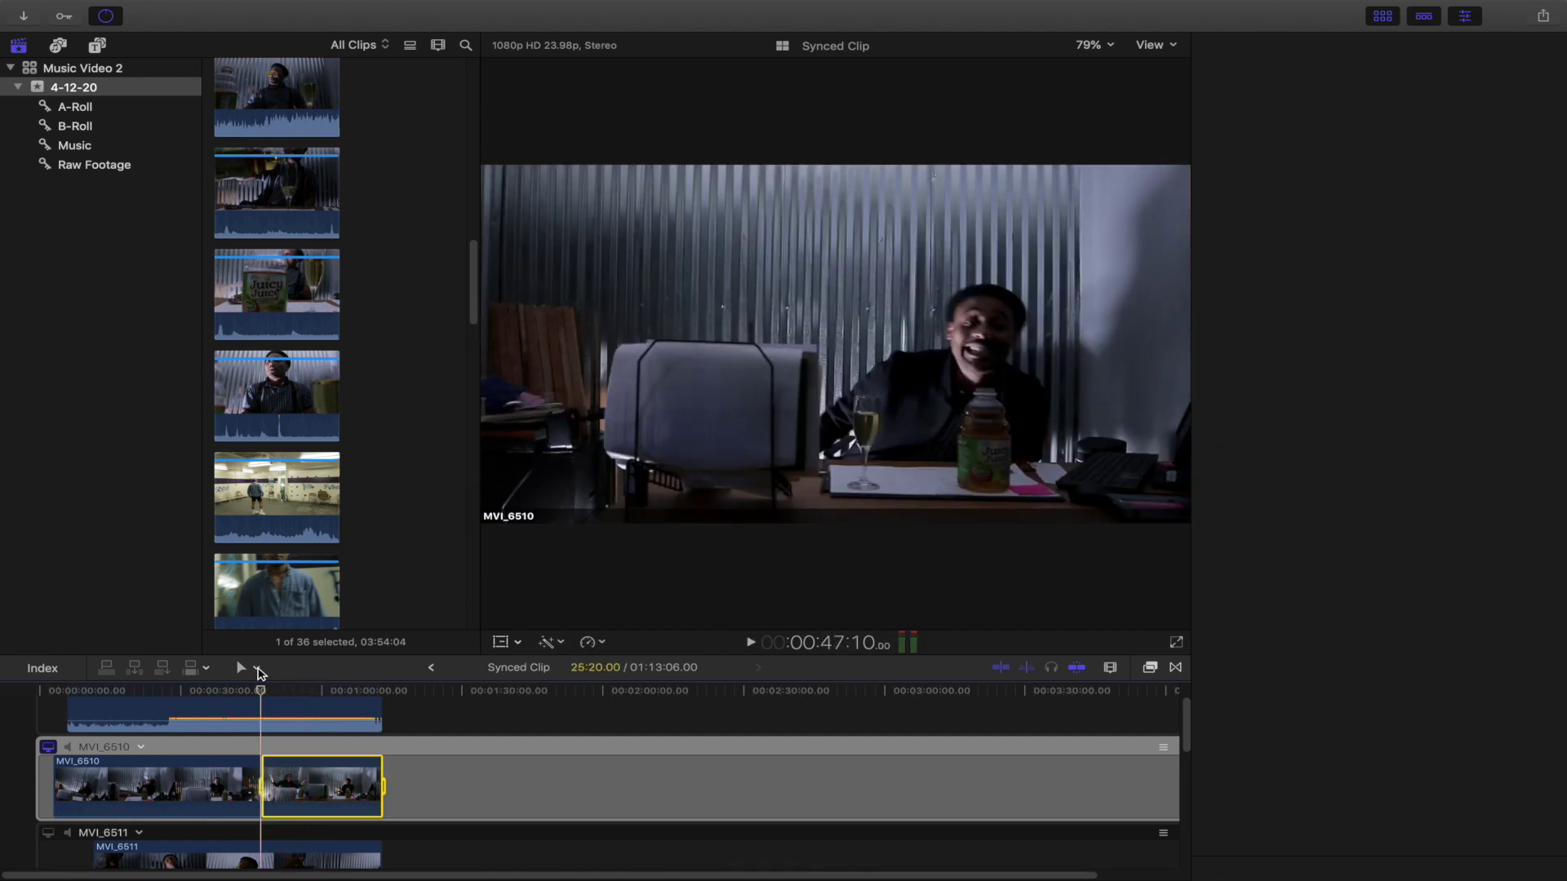
key(k)
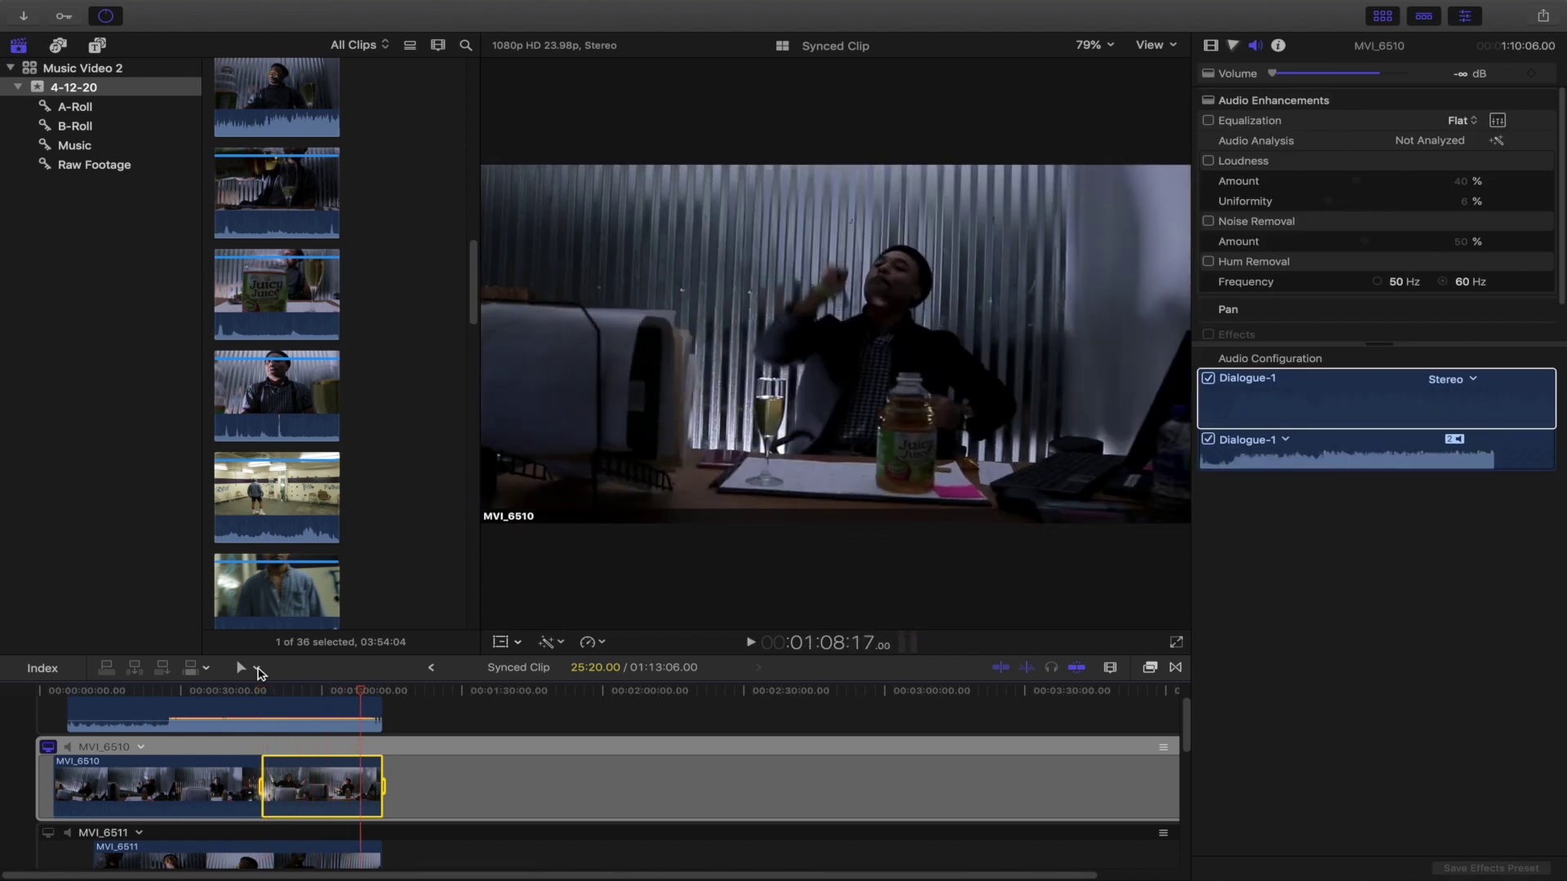
key(super+b)
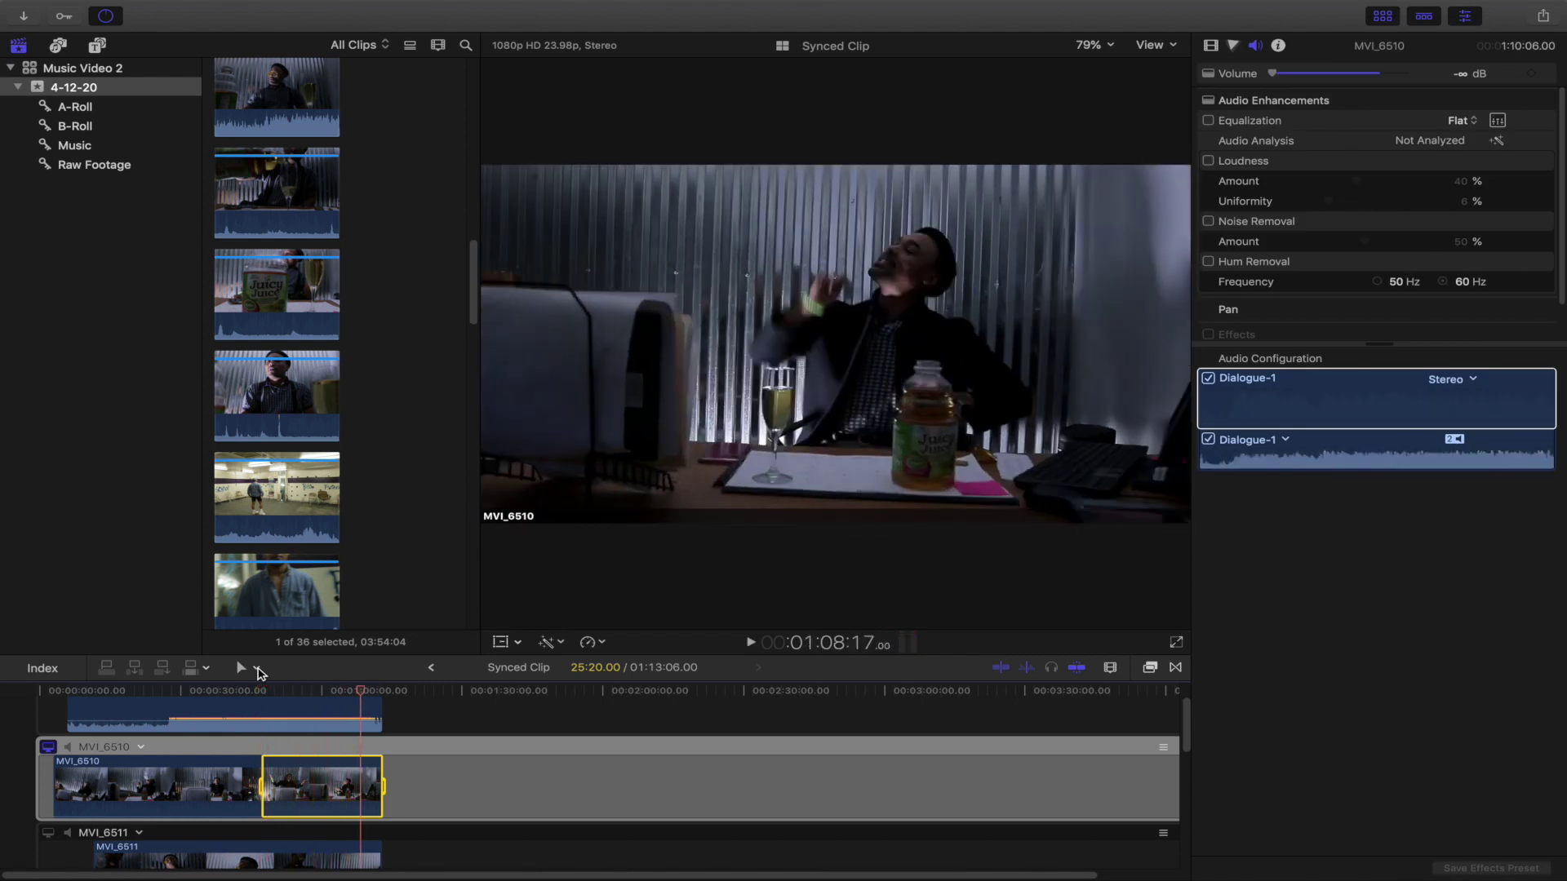
key(Delete)
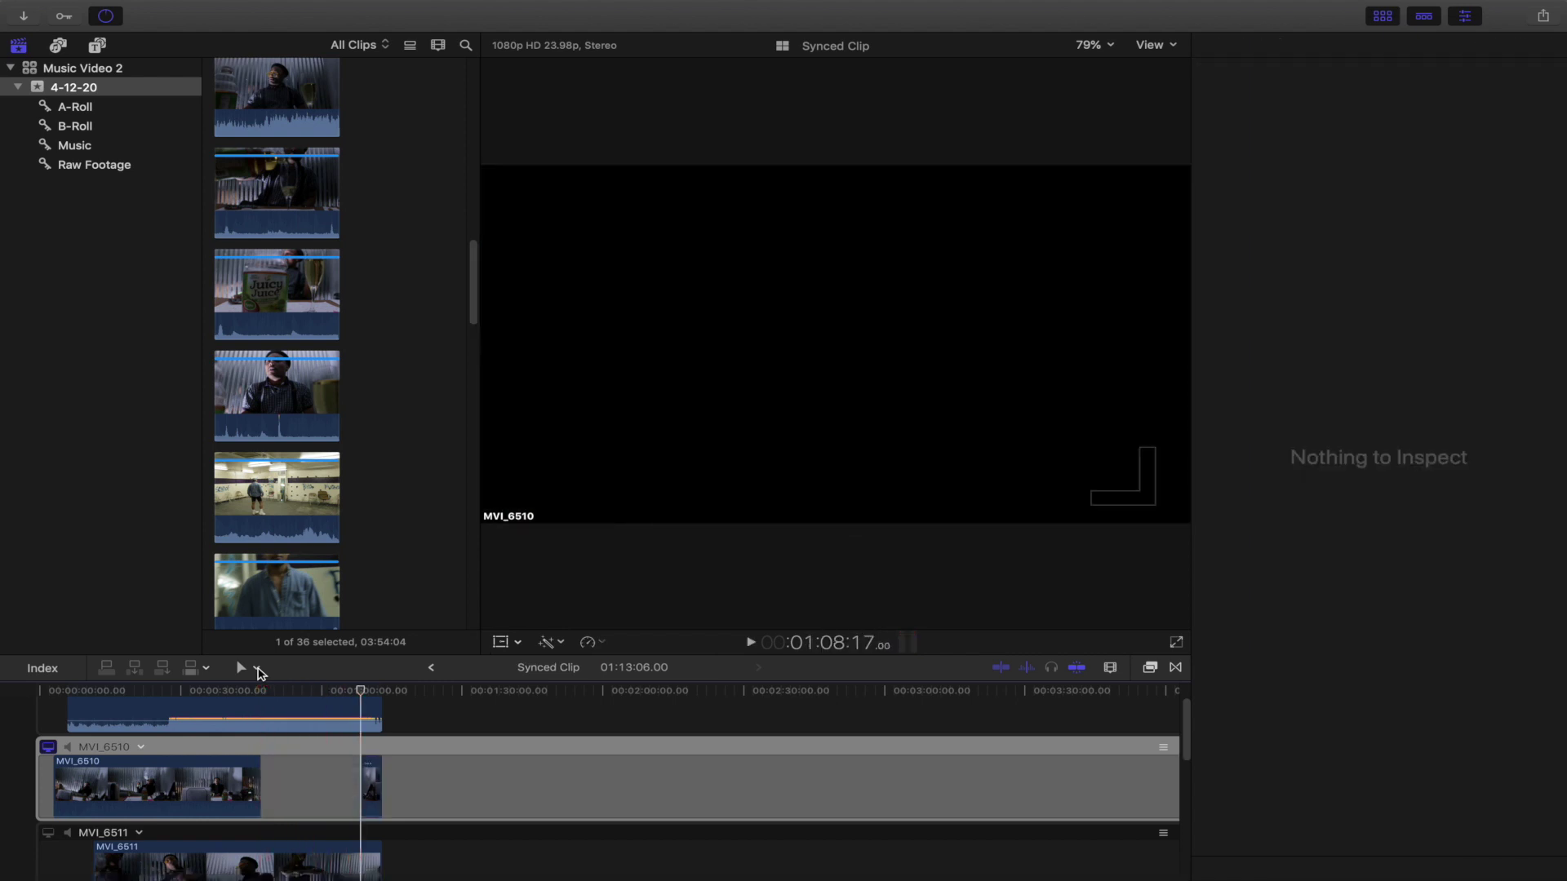
Undo the last deletion and cuts in MVI_6510 and replay the angle's opening seconds.
key(super+z)
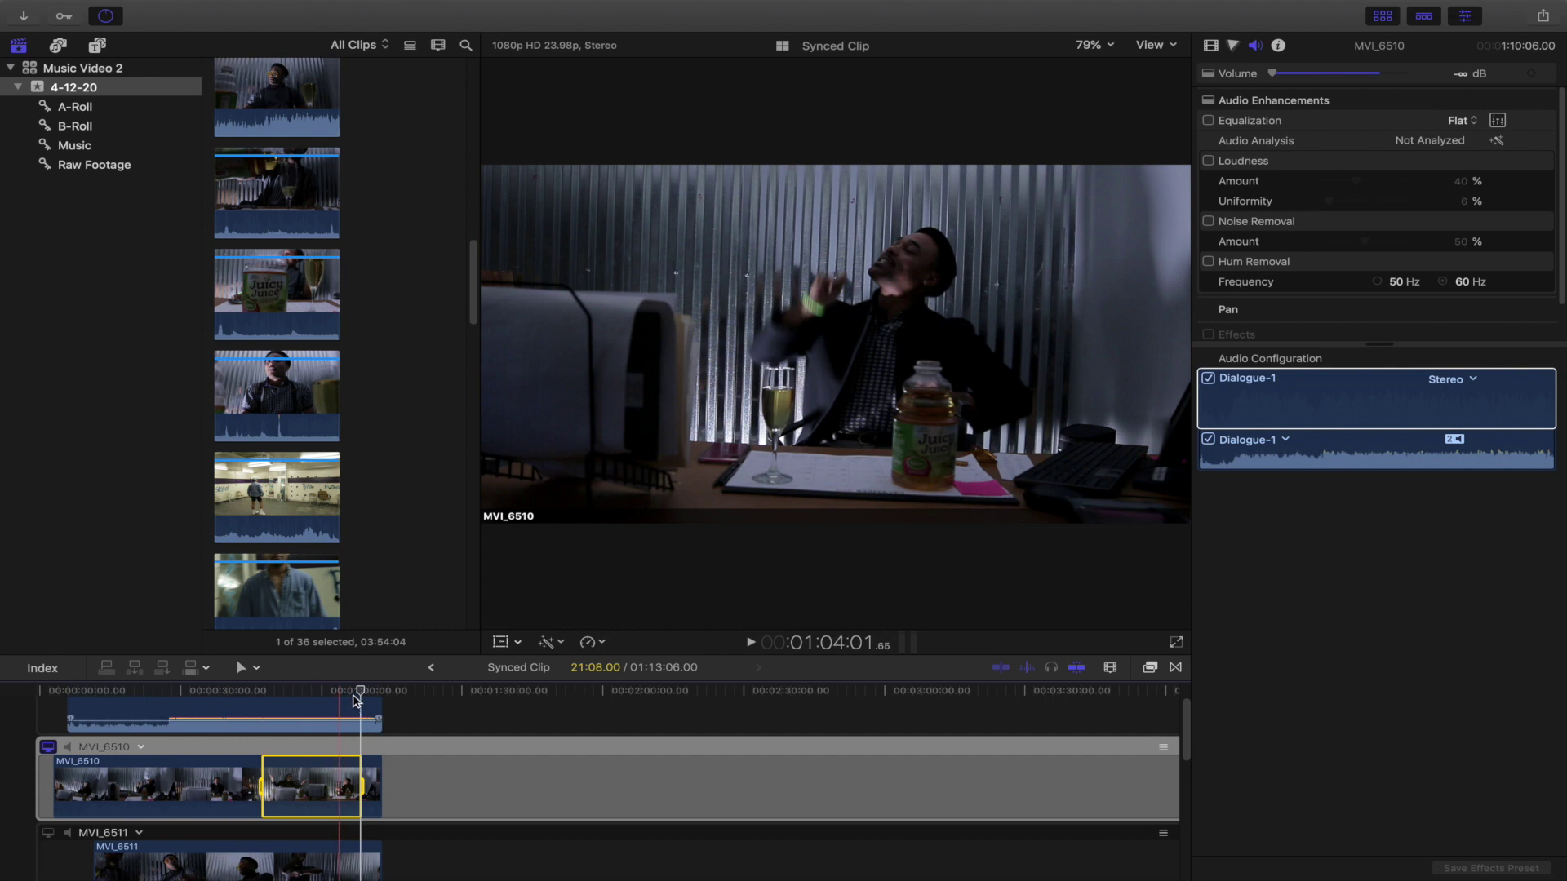
click(355, 700)
click(100, 692)
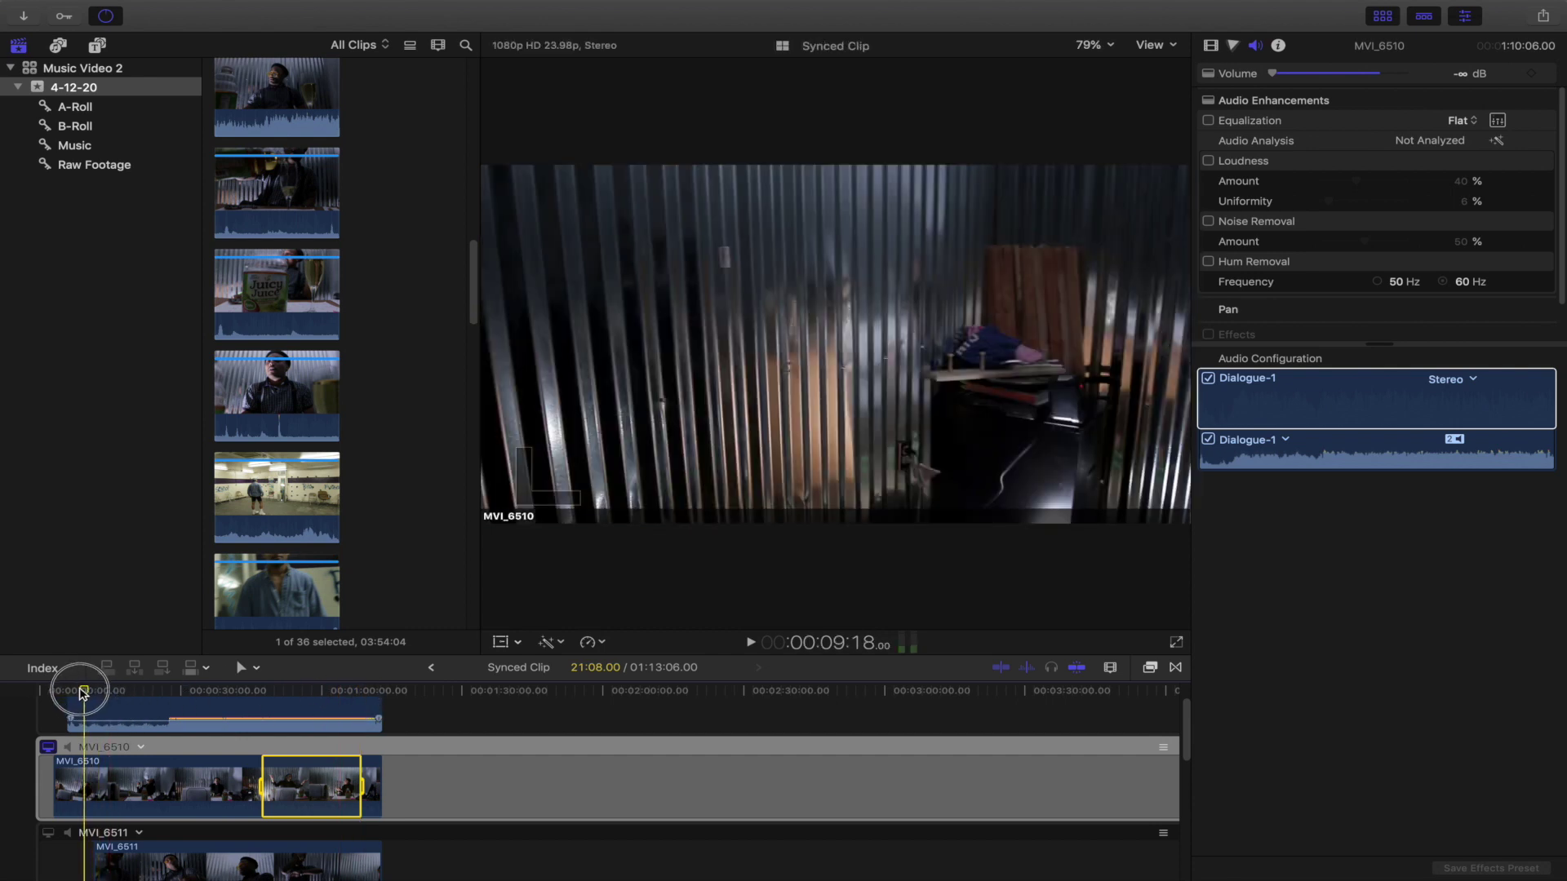
drag(110, 696, 97, 695)
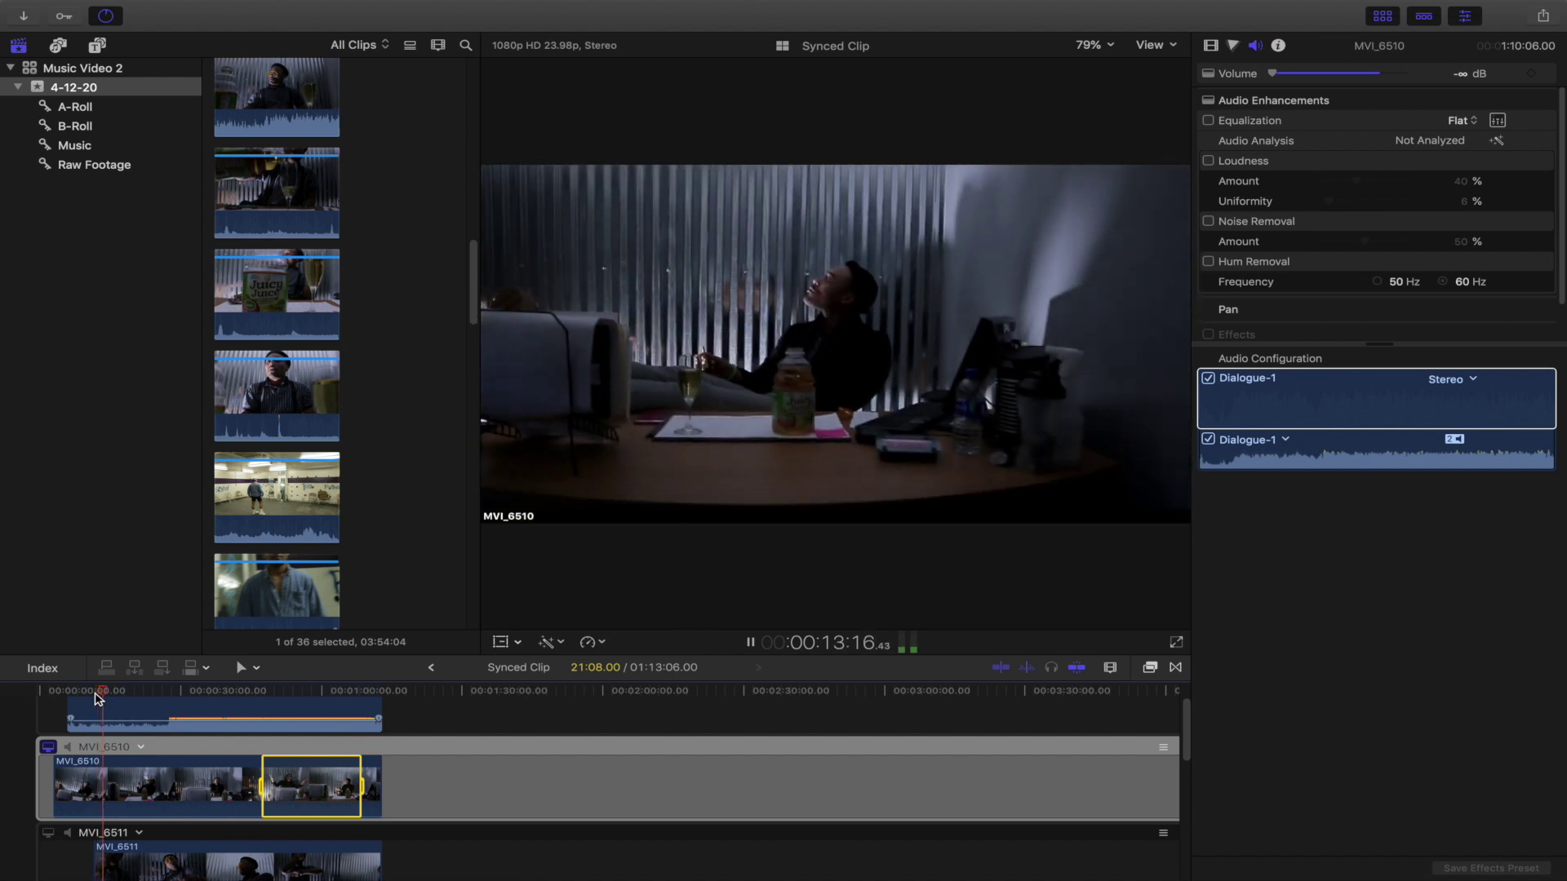
key(space)
key(space)
Blade MVI_6510 at about 15 seconds and delete the footage before the cut.
key(c)
key(j)
key(j)
key(j)
key(j)
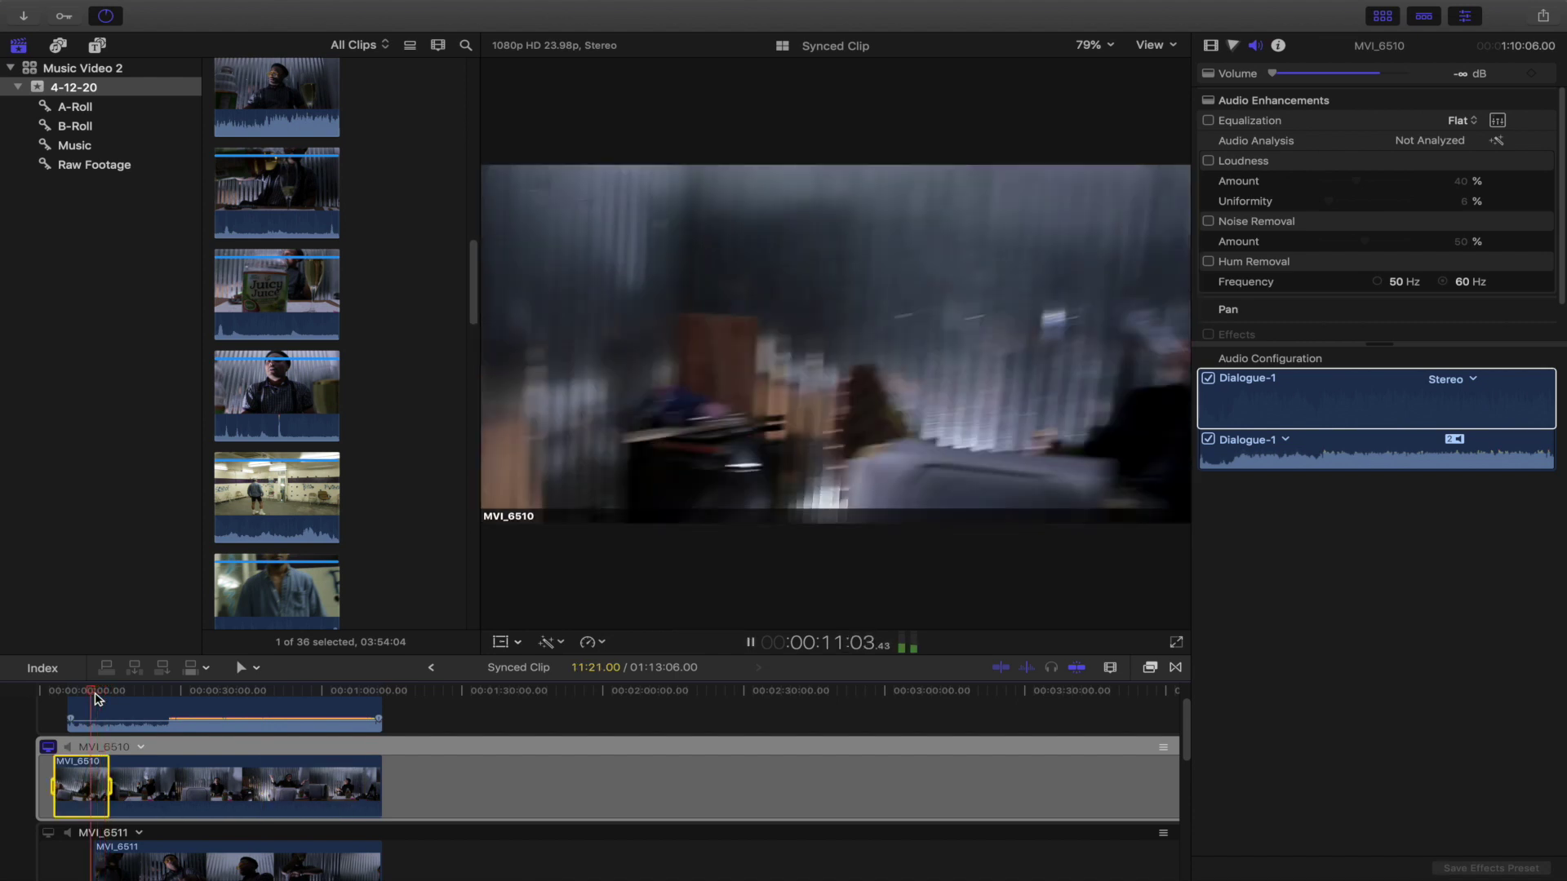
key(l)
key(l)
key(l)
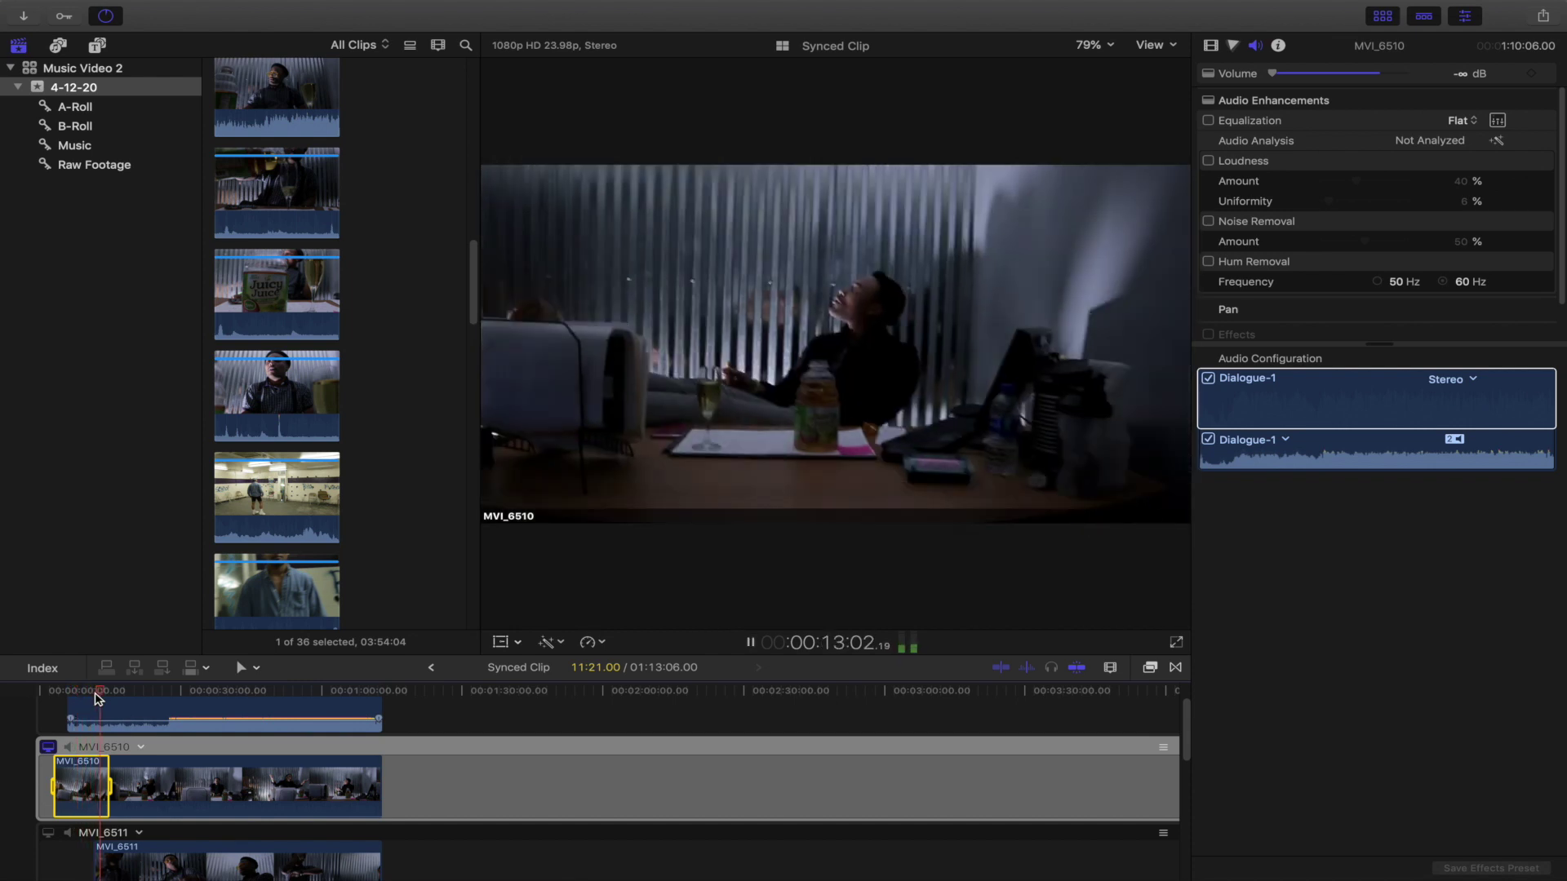
key(k)
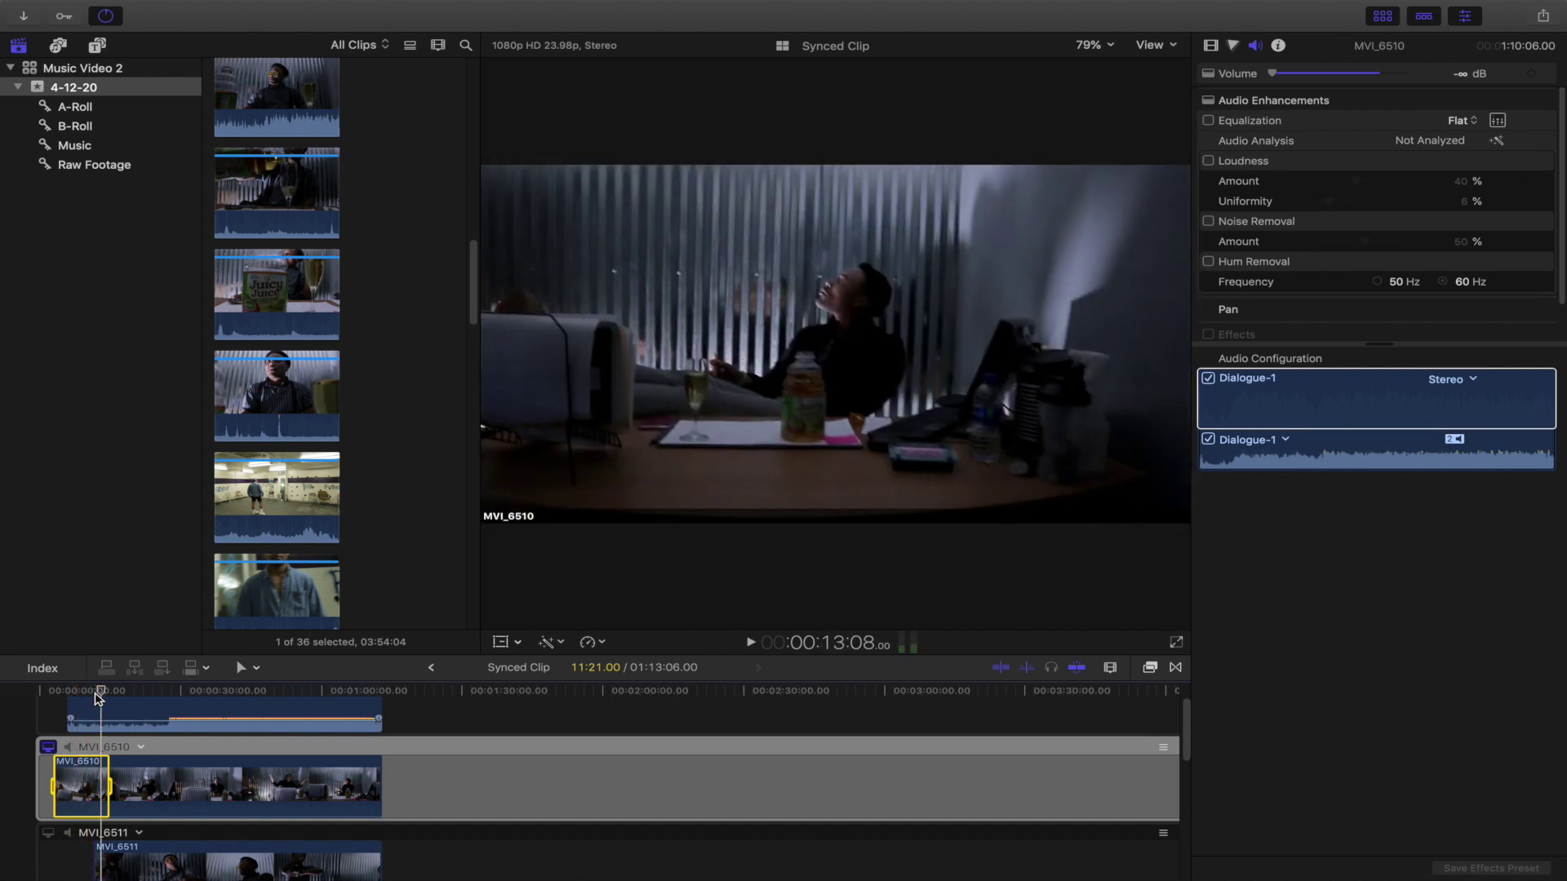
key(Delete)
Play MVI_6510 on to about 27 seconds, back up and blade it at about 24 seconds.
key(space)
key(l)
key(l)
key(l)
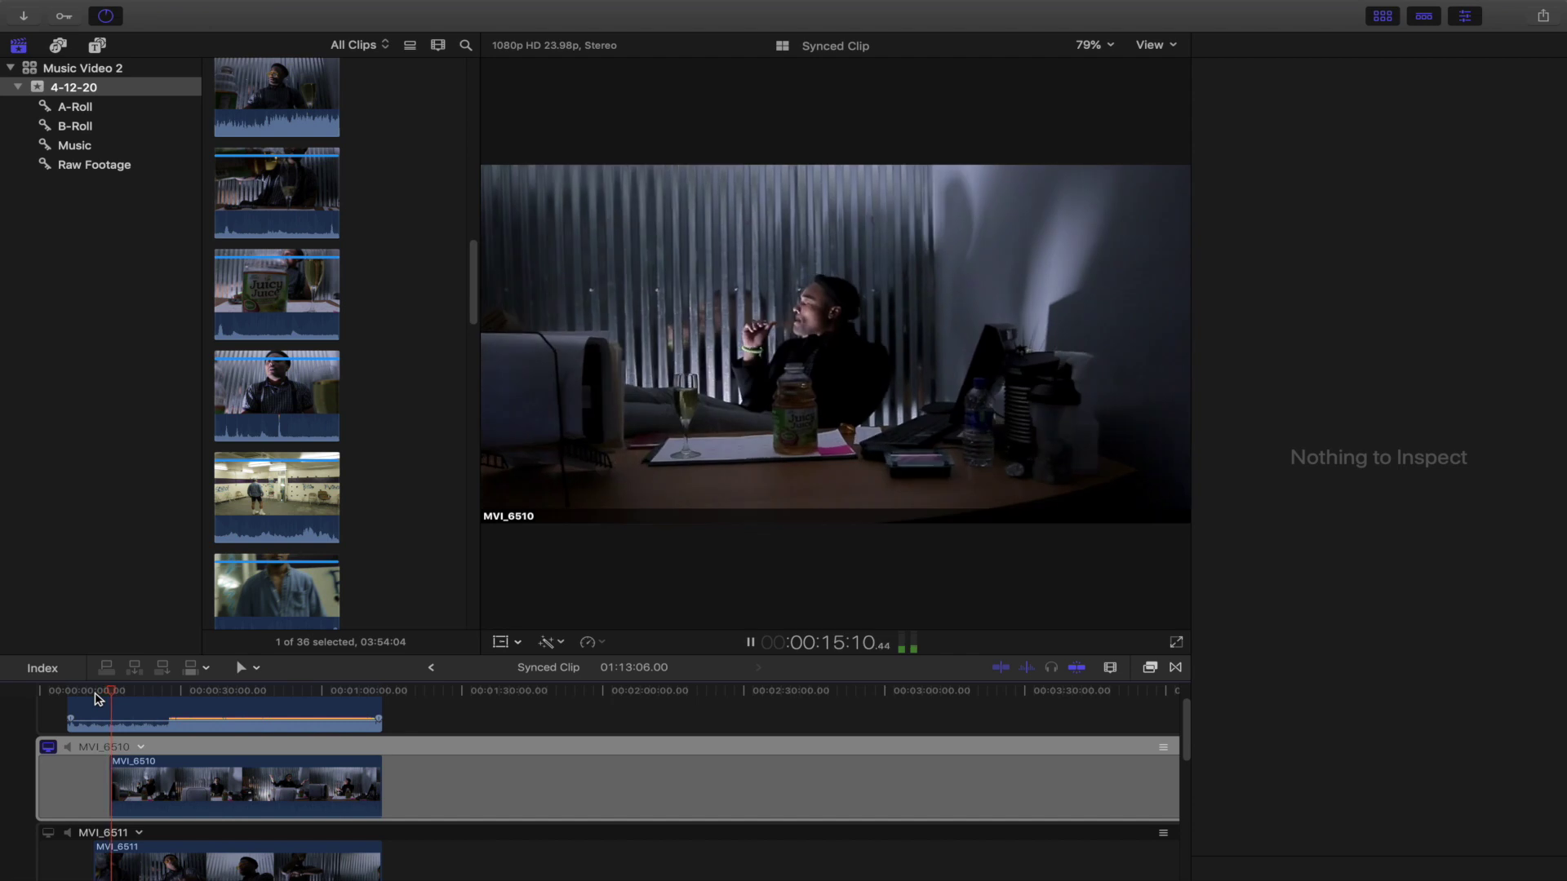
key(k)
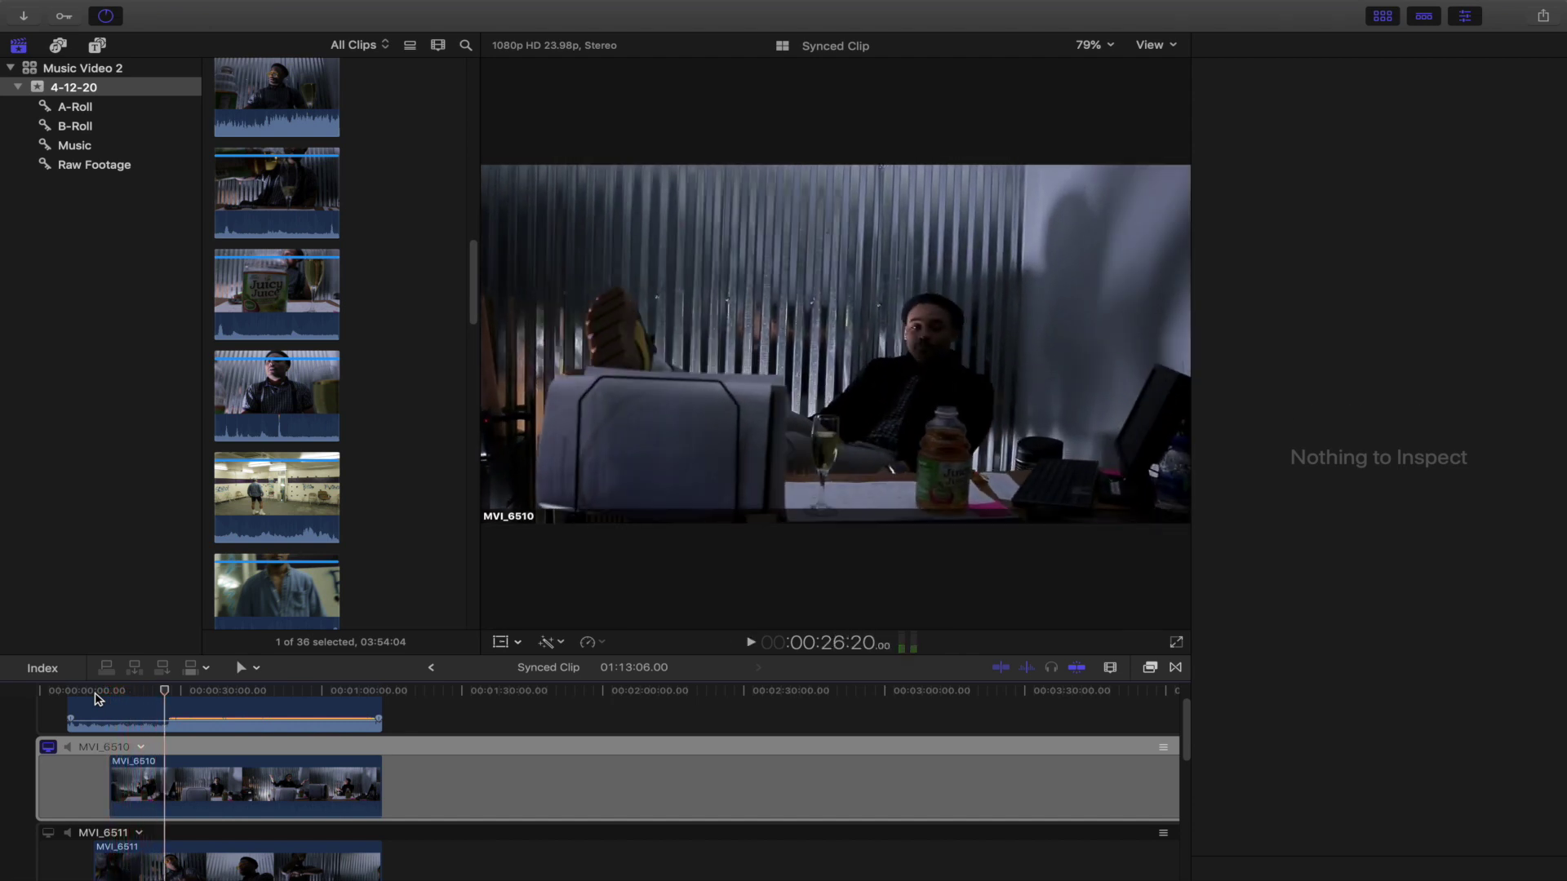
key(j)
key(k)
key(c)
Blade MVI_6510 again at about 27 seconds and delete the short section between the two cuts.
key(l)
key(l)
key(l)
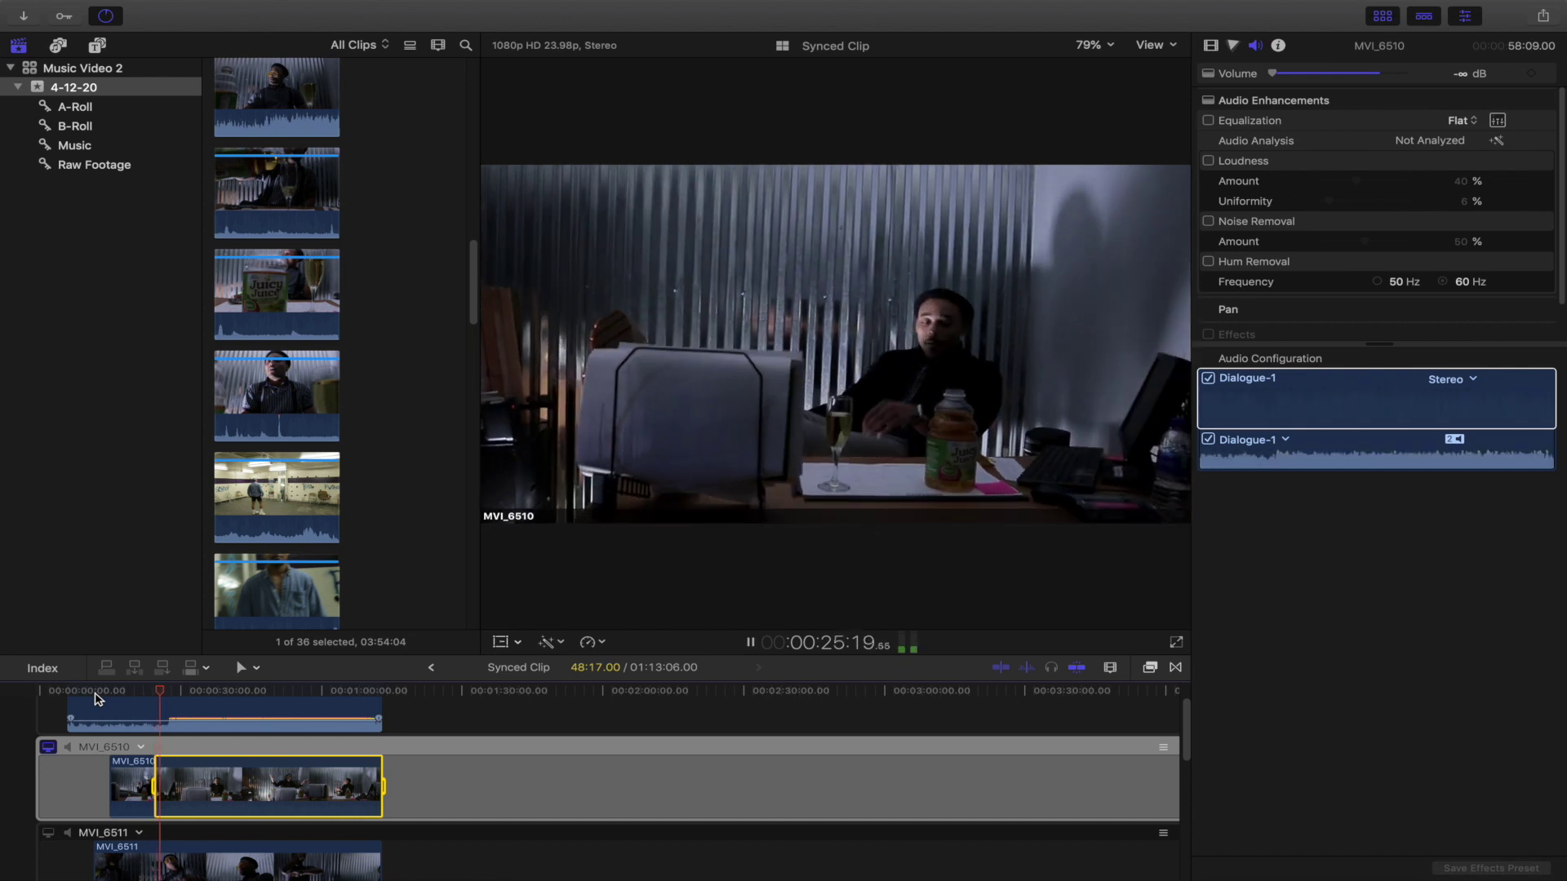
key(k)
key(l)
key(super+b)
key(Delete)
Blade MVI_6510 at about 47 seconds and at 00:00:52:16 and delete the section between the cuts.
key(l)
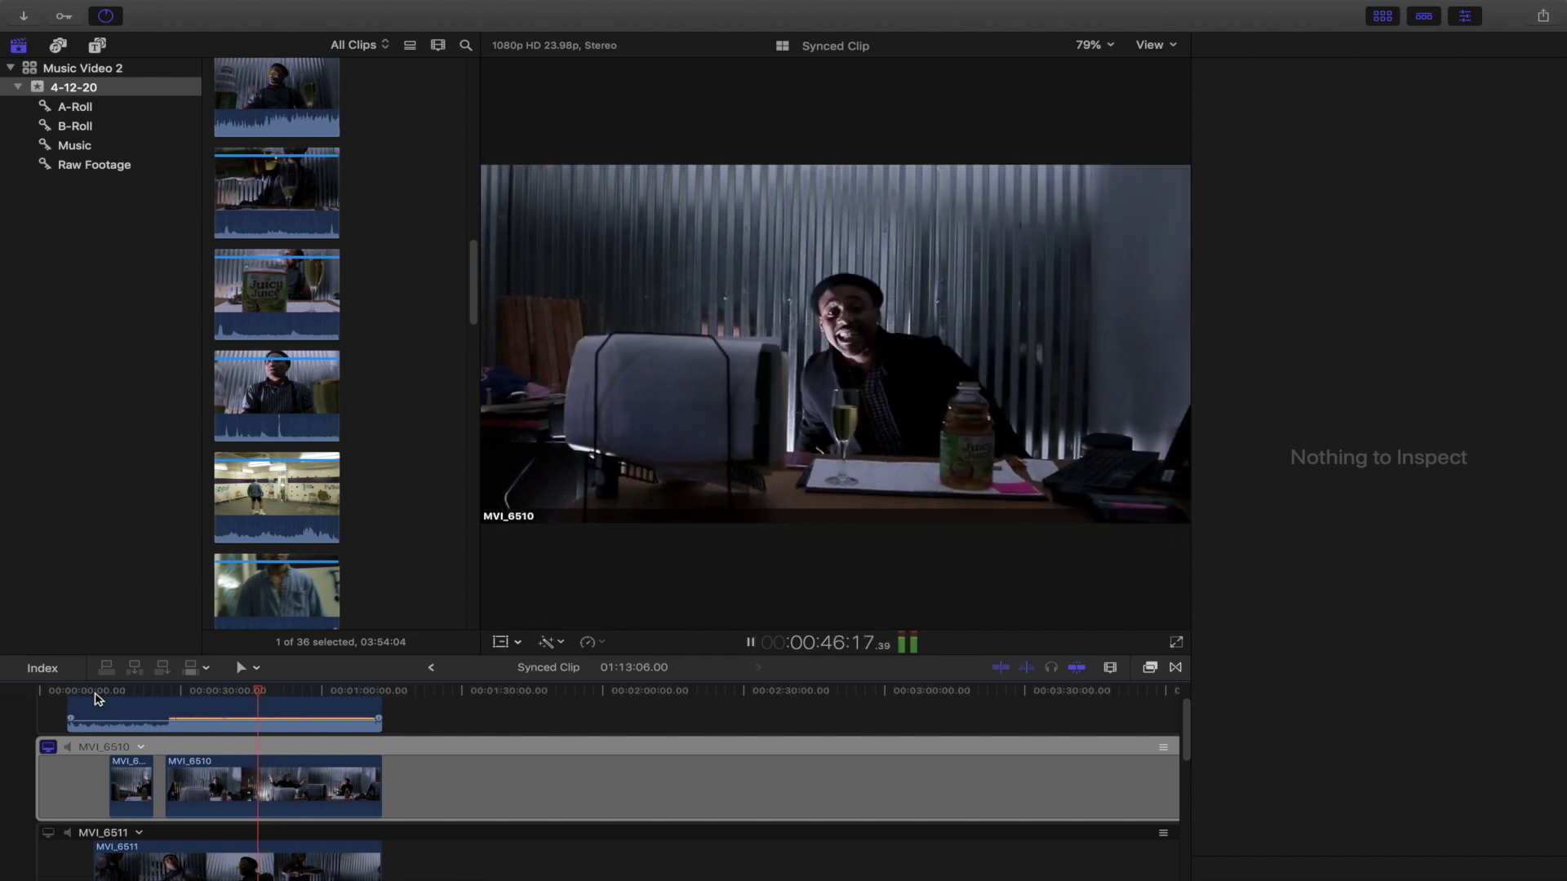
key(super+b)
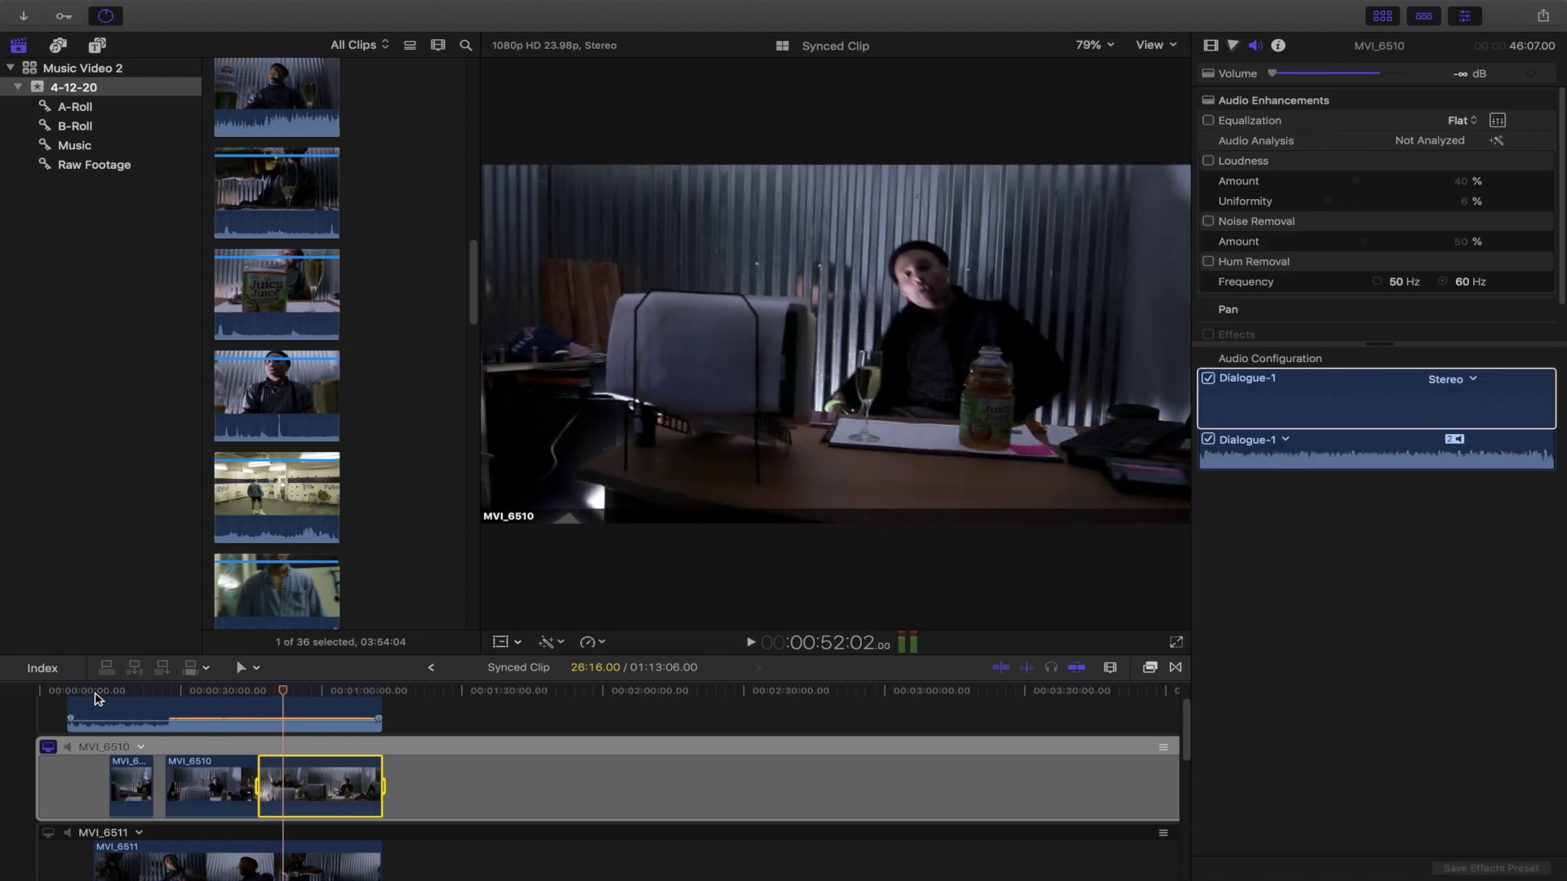
key(space)
key(super+b)
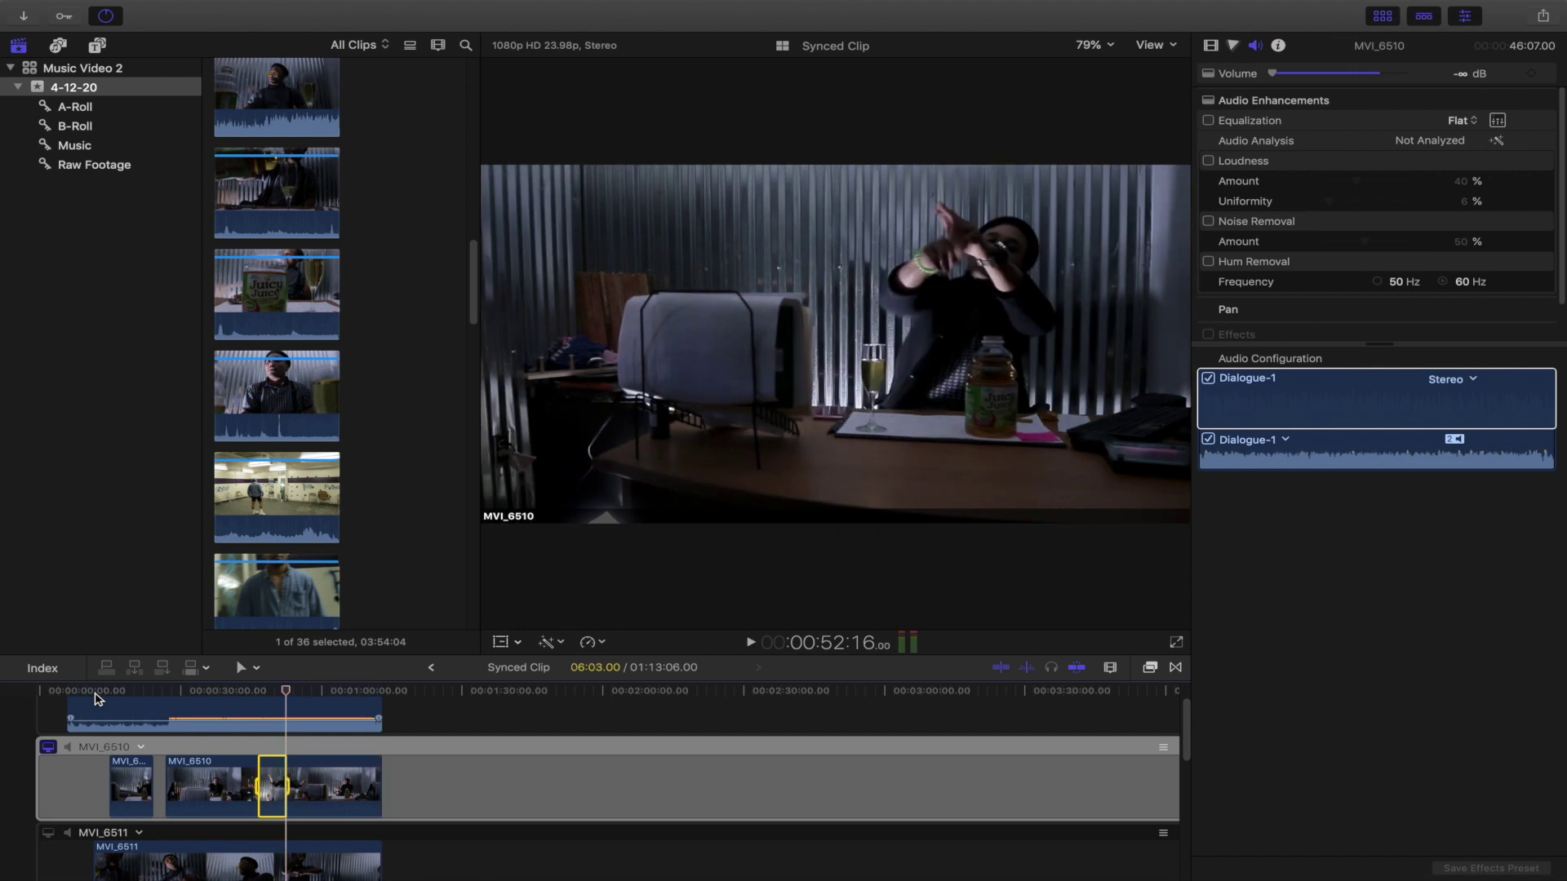
key(Delete)
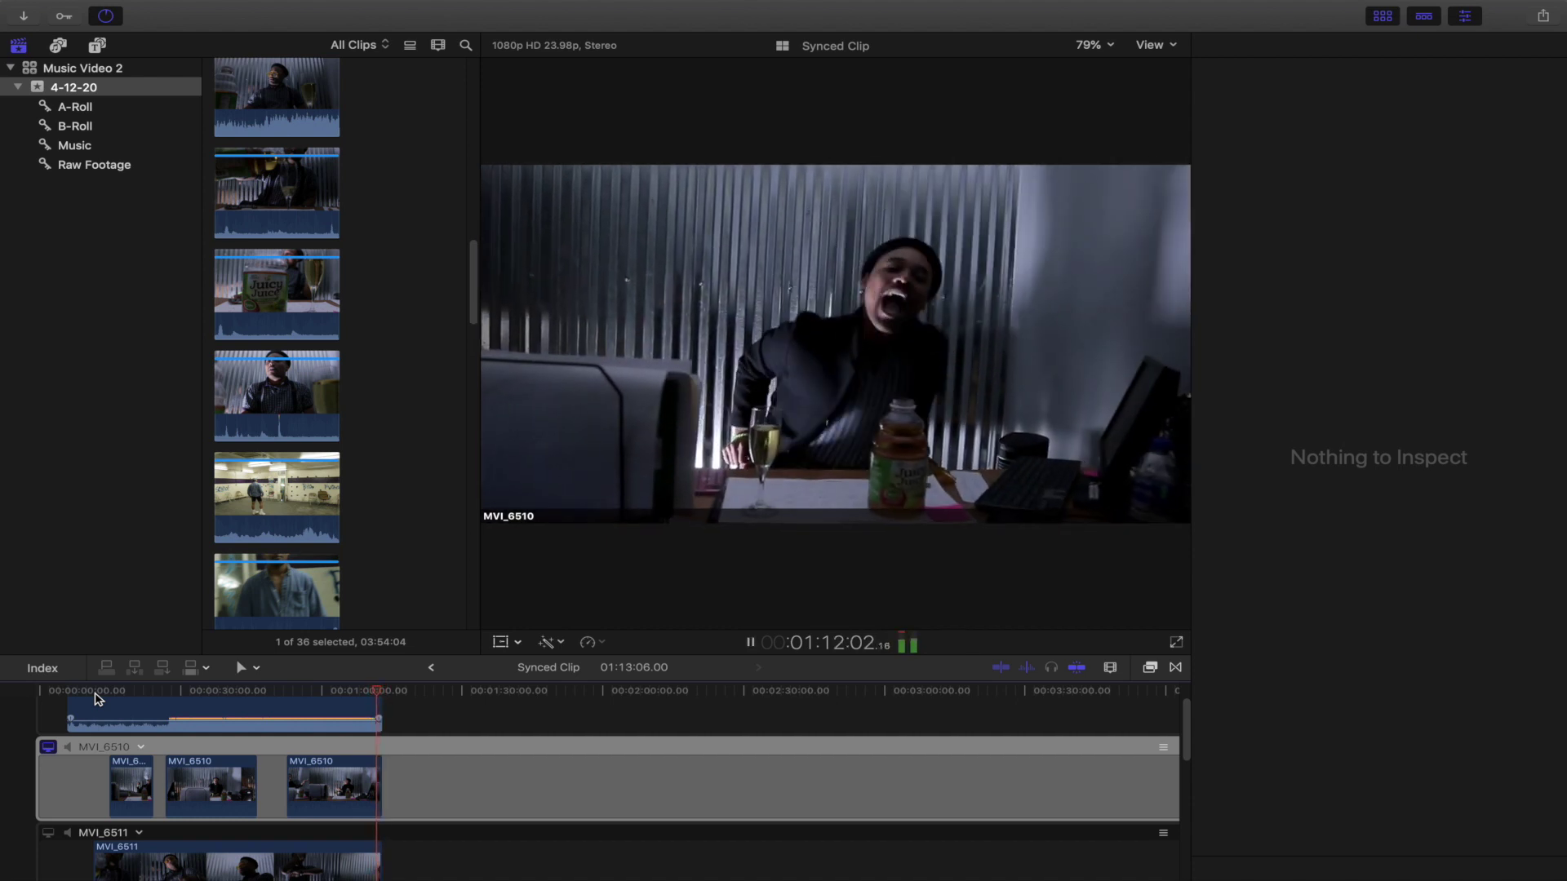
Stop playback near the song's end, make MVI_6511 the monitoring angle and review it from about 13 seconds.
key(space)
scroll(140, 755, down, 3)
click(48, 754)
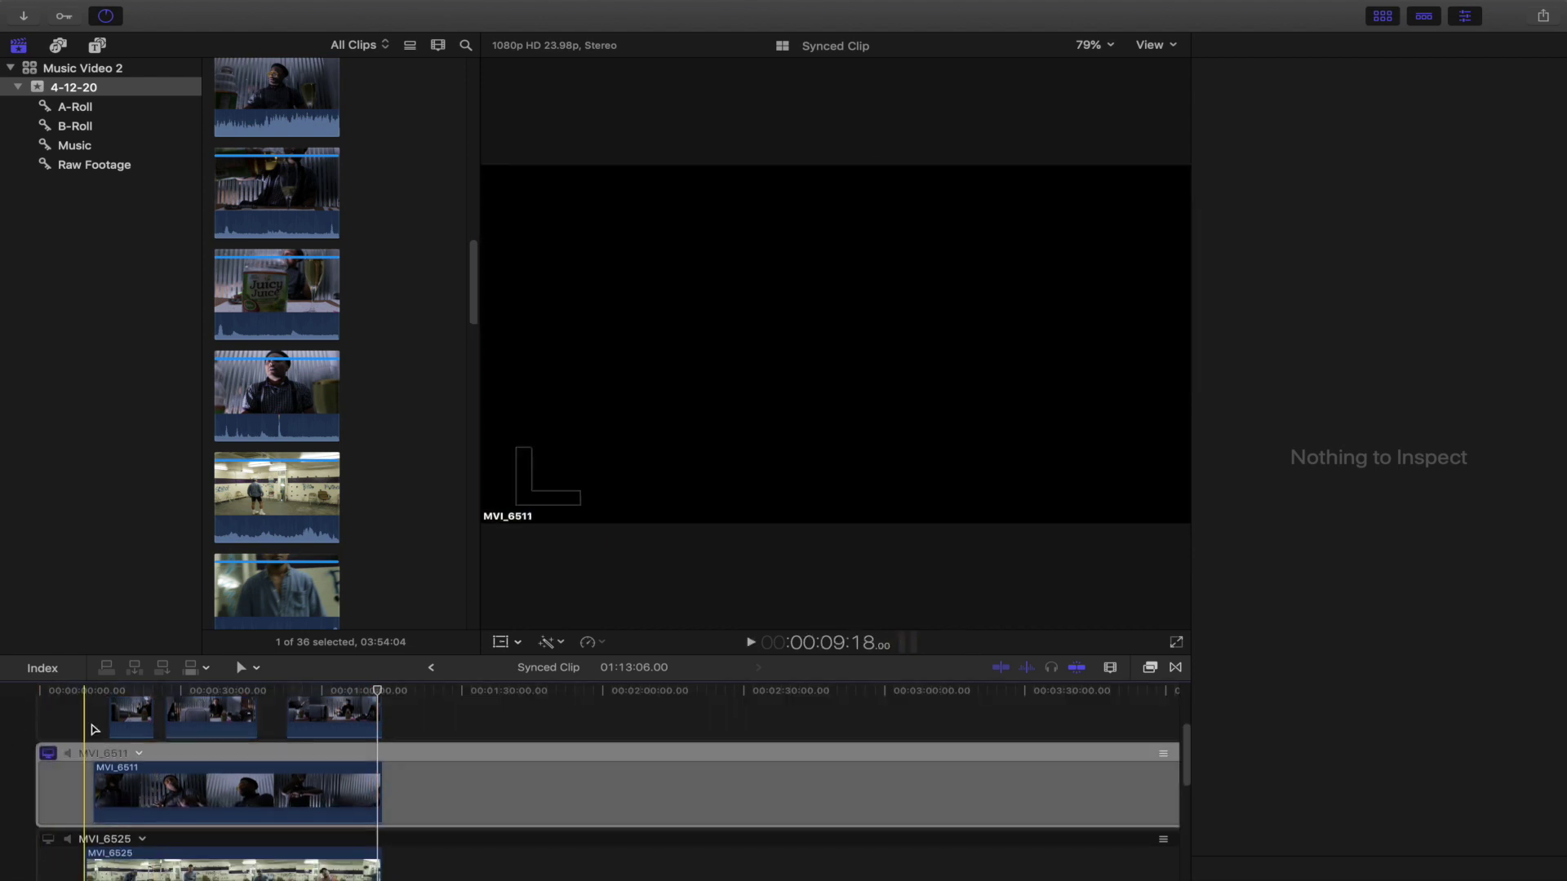
click(101, 691)
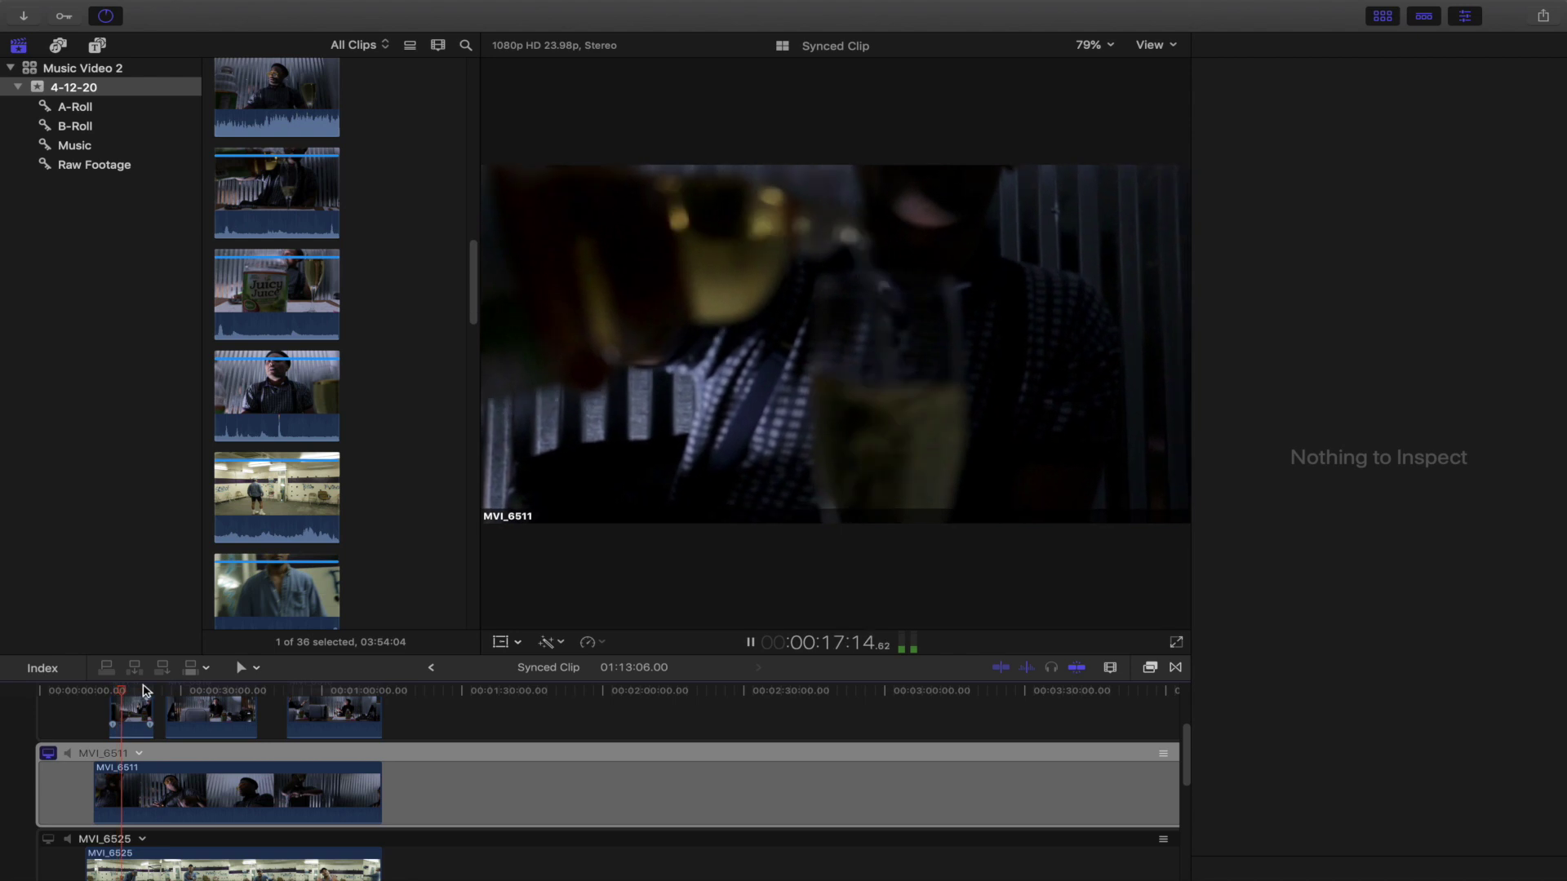
click(166, 691)
mouse_move(204, 690)
mouse_down()
mouse_move(217, 693)
mouse_move(139, 686)
mouse_move(182, 695)
mouse_up()
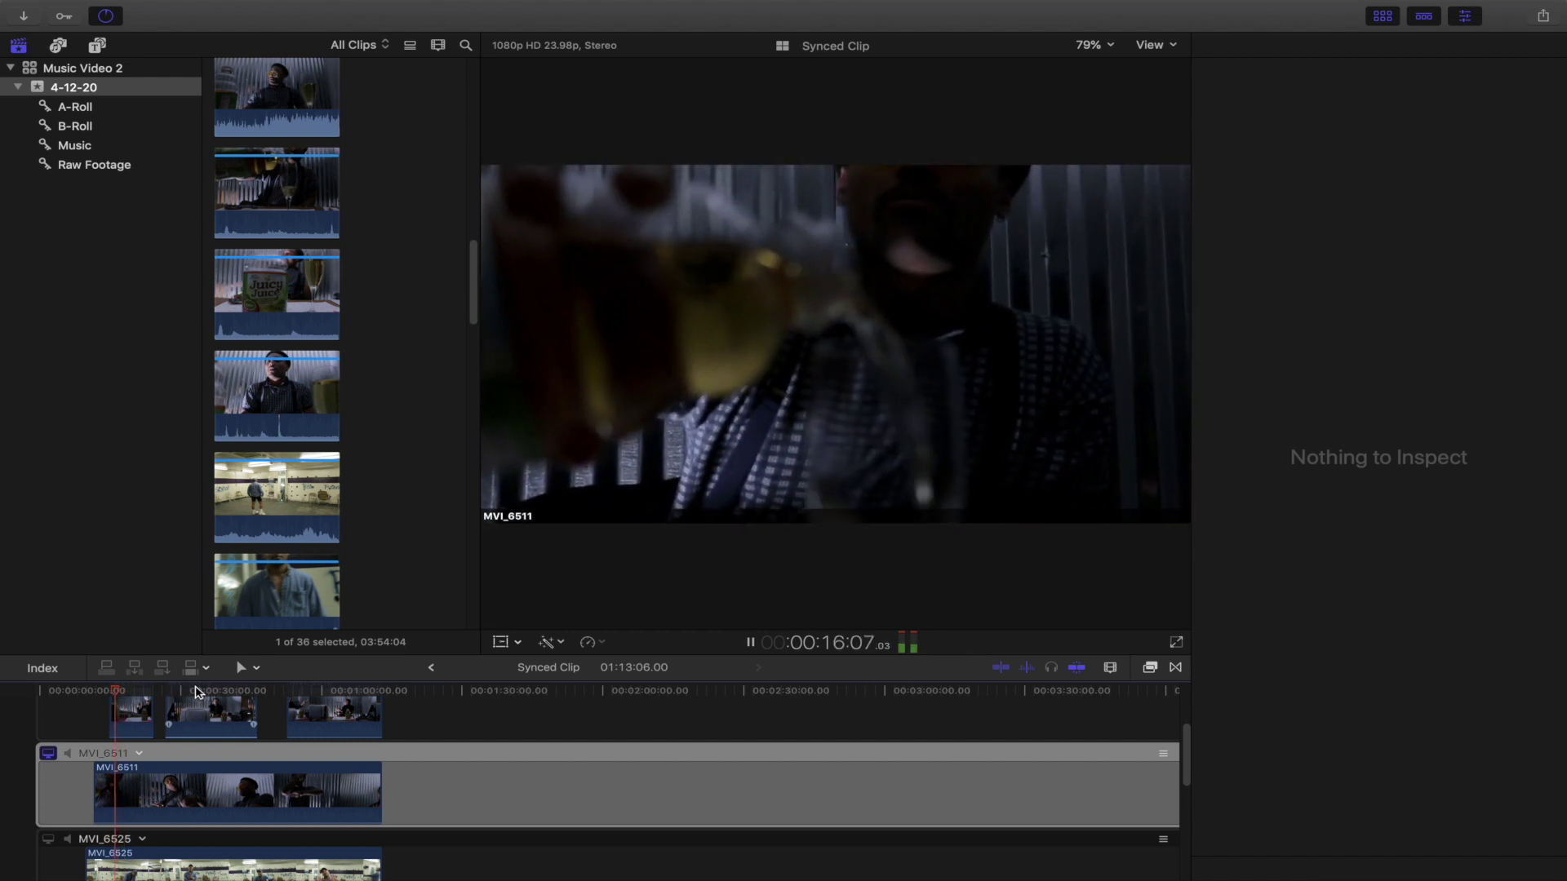
Play MVI_6511 on, blade it at about 21 seconds and delete the footage before the cut.
key(l)
key(l)
key(k)
key(space)
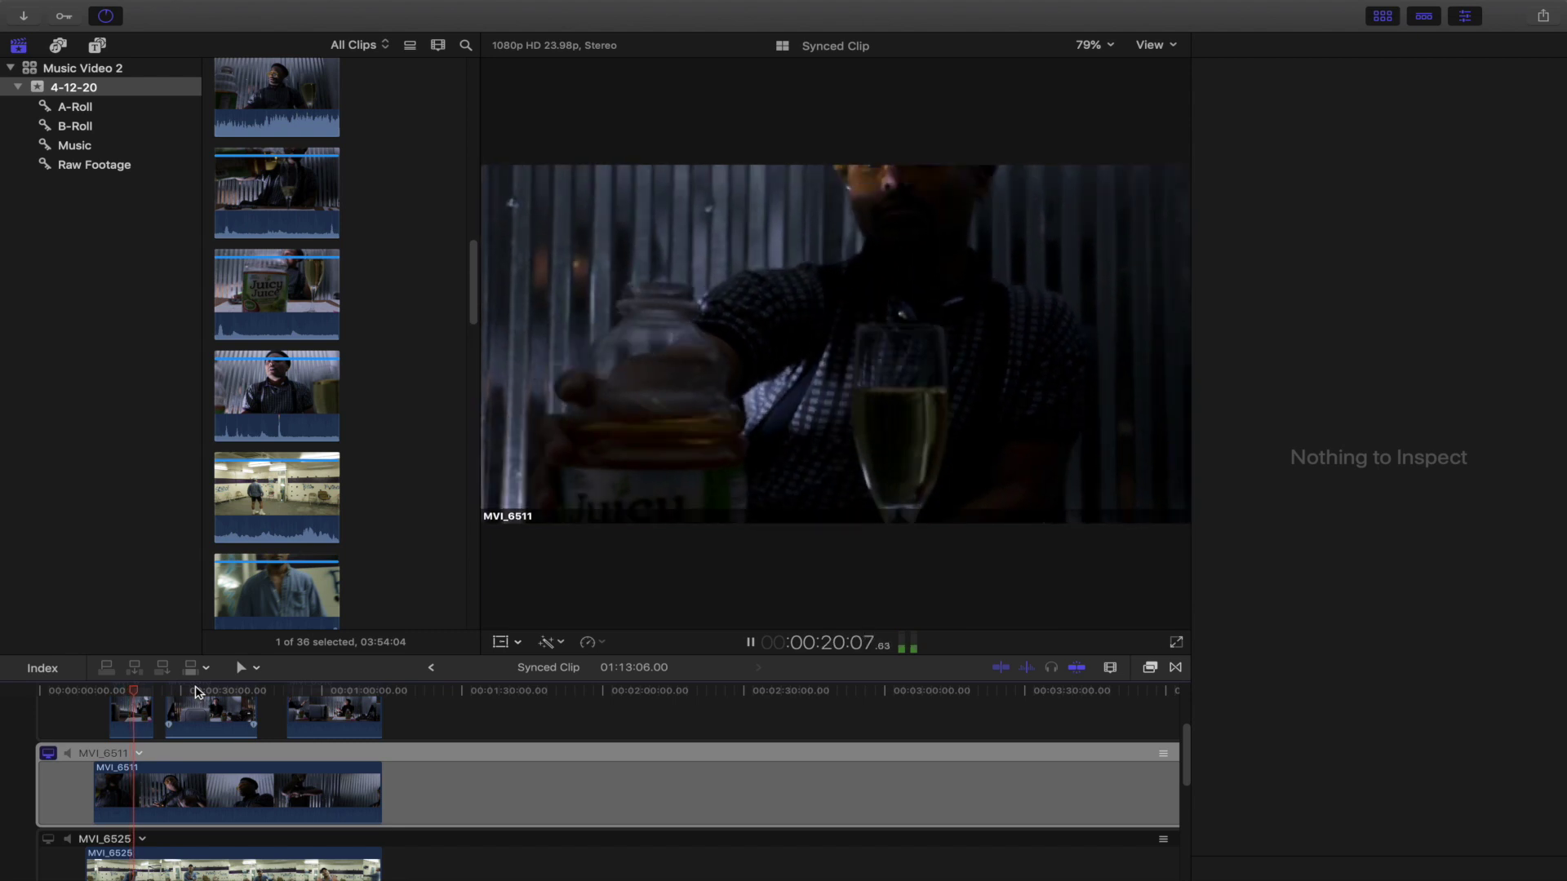
key(o)
key(Delete)
key(space)
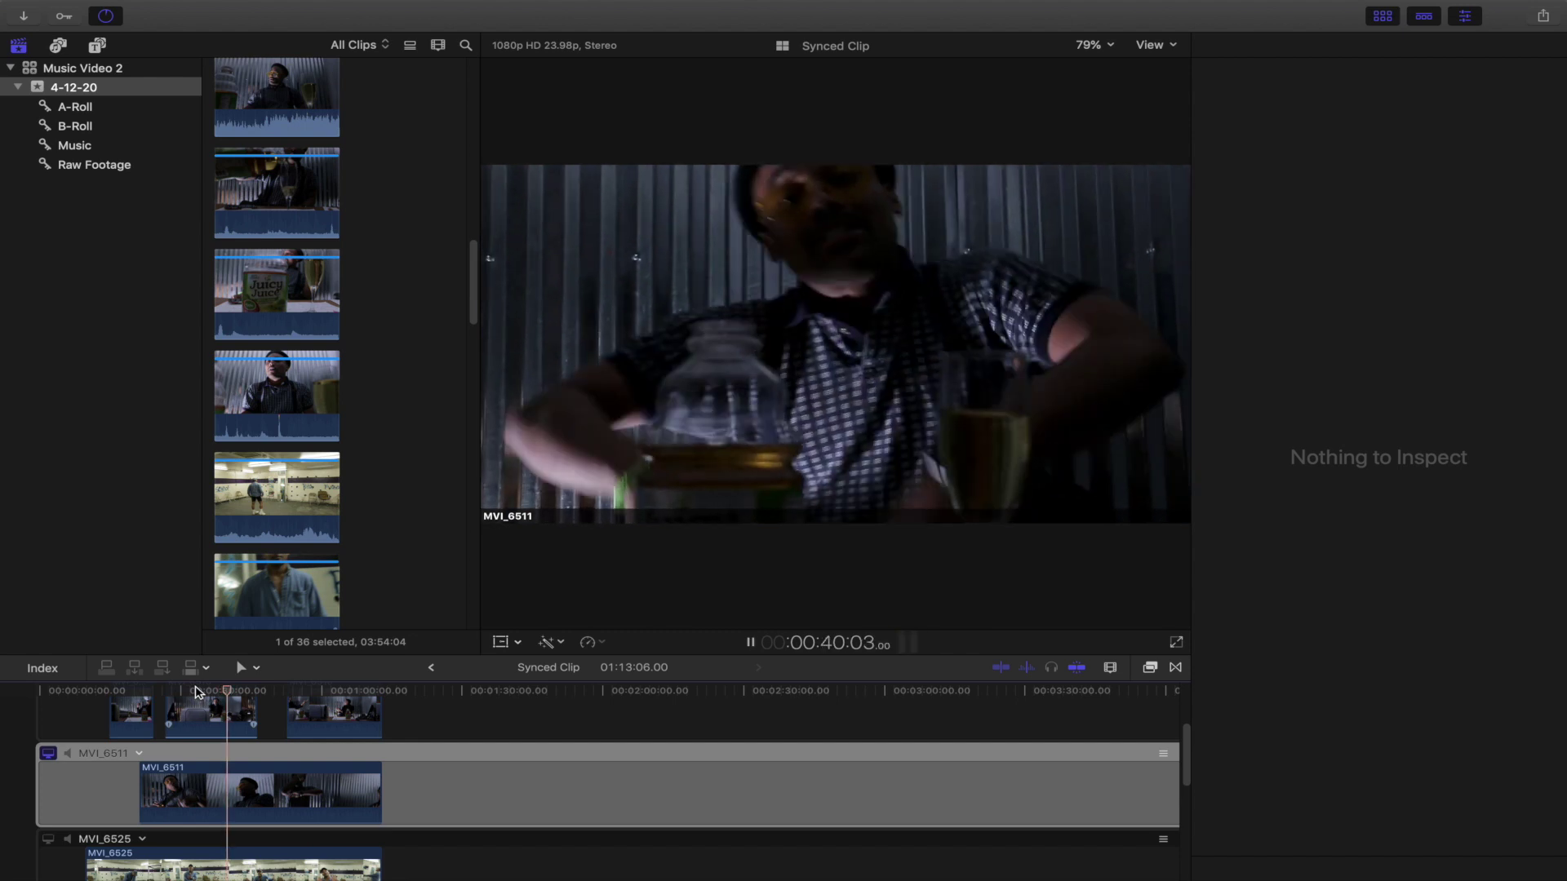
Blade MVI_6511 at about 40 seconds and at 00:00:43:21 and delete the section between the cuts.
key(i)
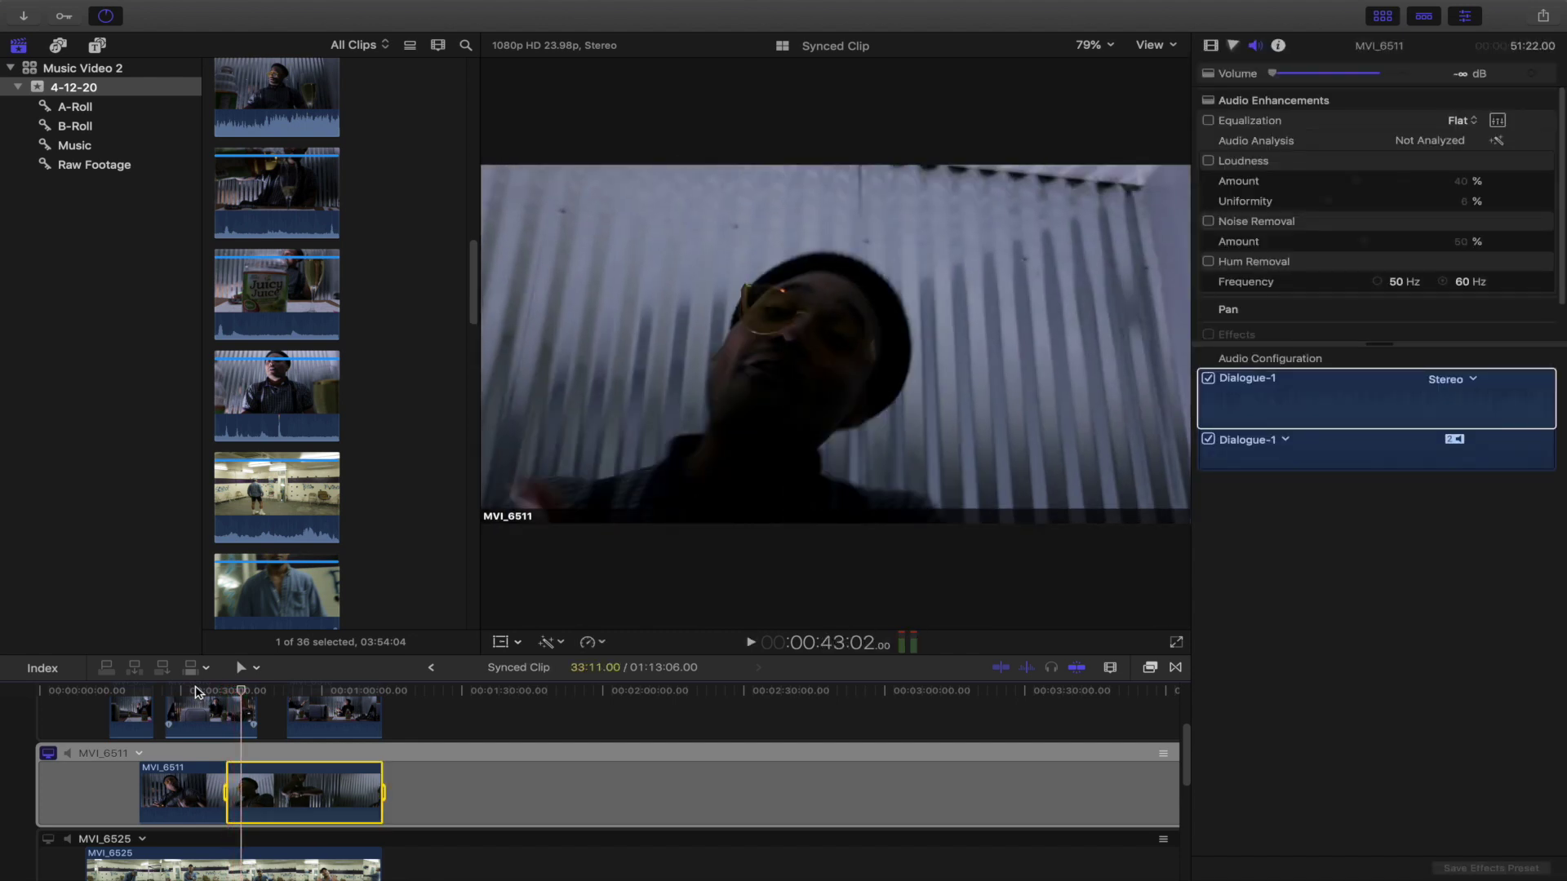
key(space)
key(o)
key(Delete)
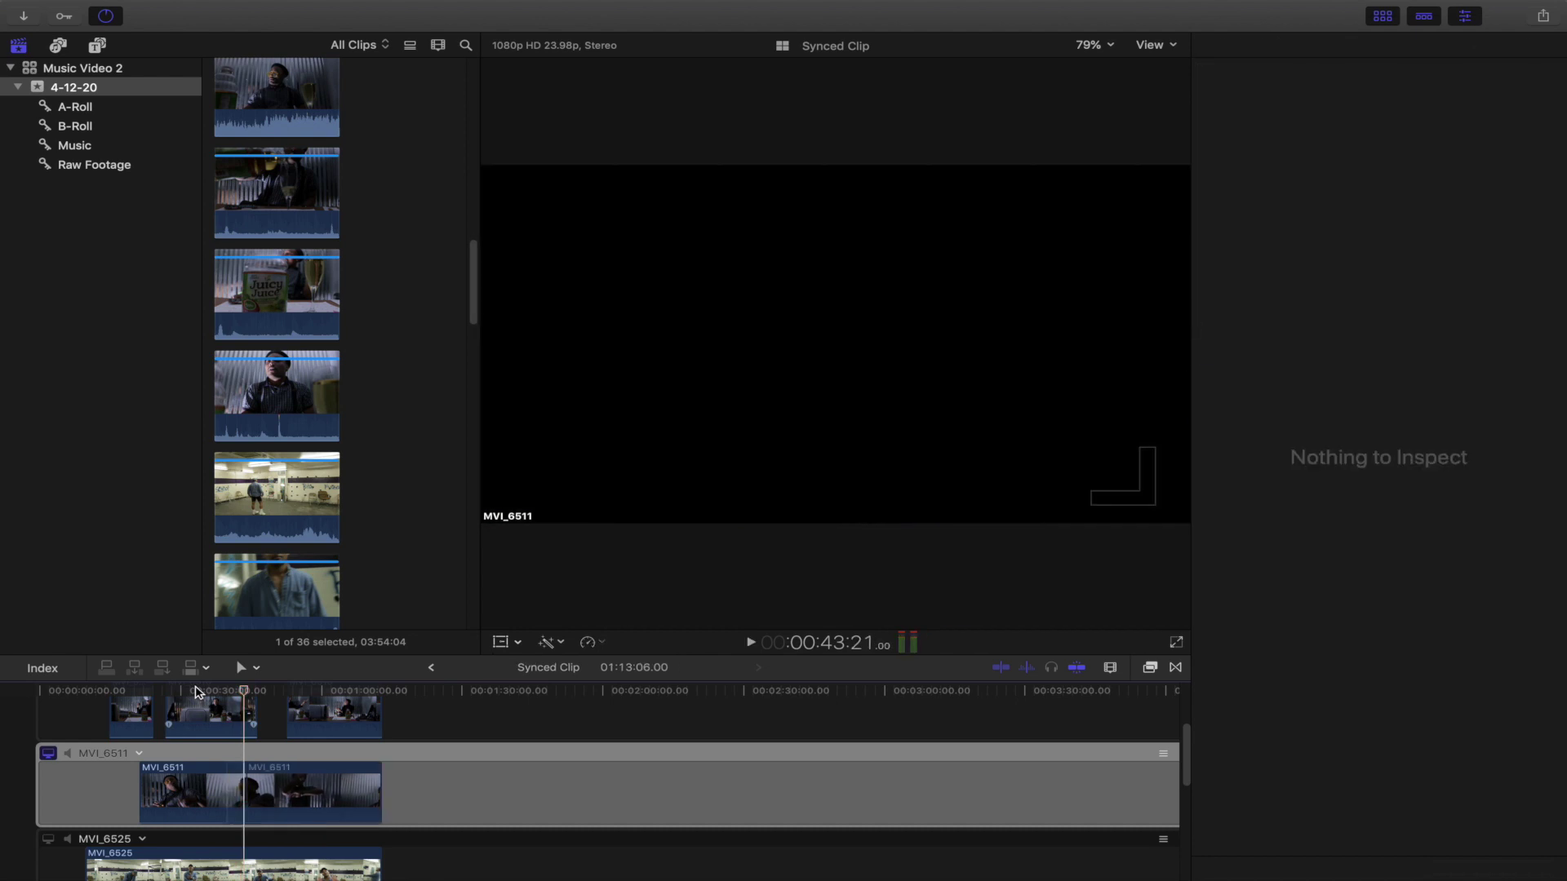
Play MVI_6511 on, blade it at 00:01:02:11 and 00:01:04:21 and delete the section between the cuts.
key(space)
key(space)
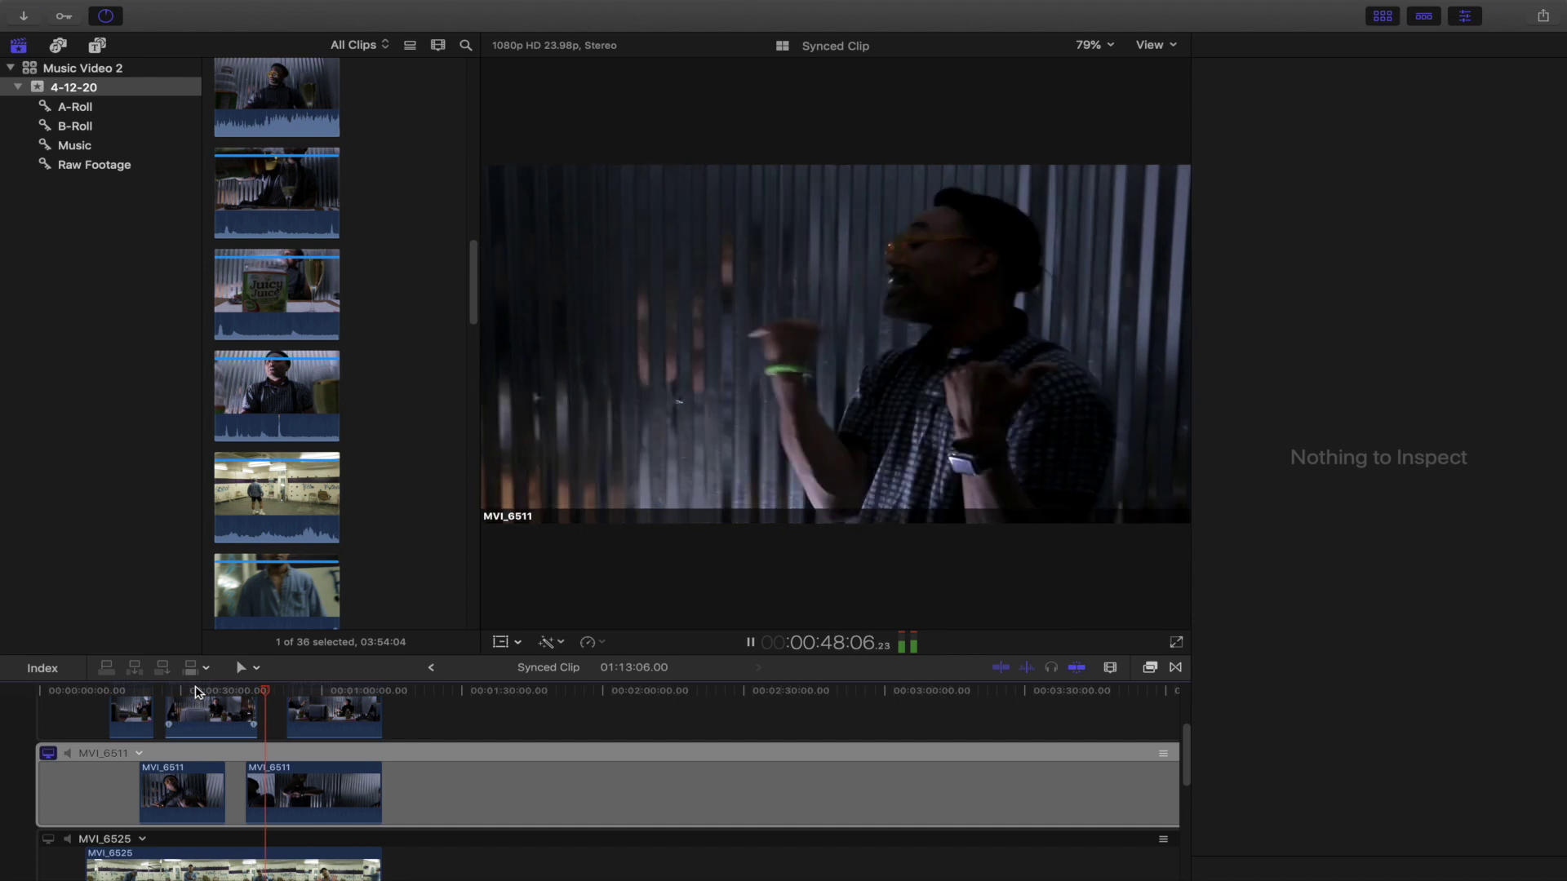
key(space)
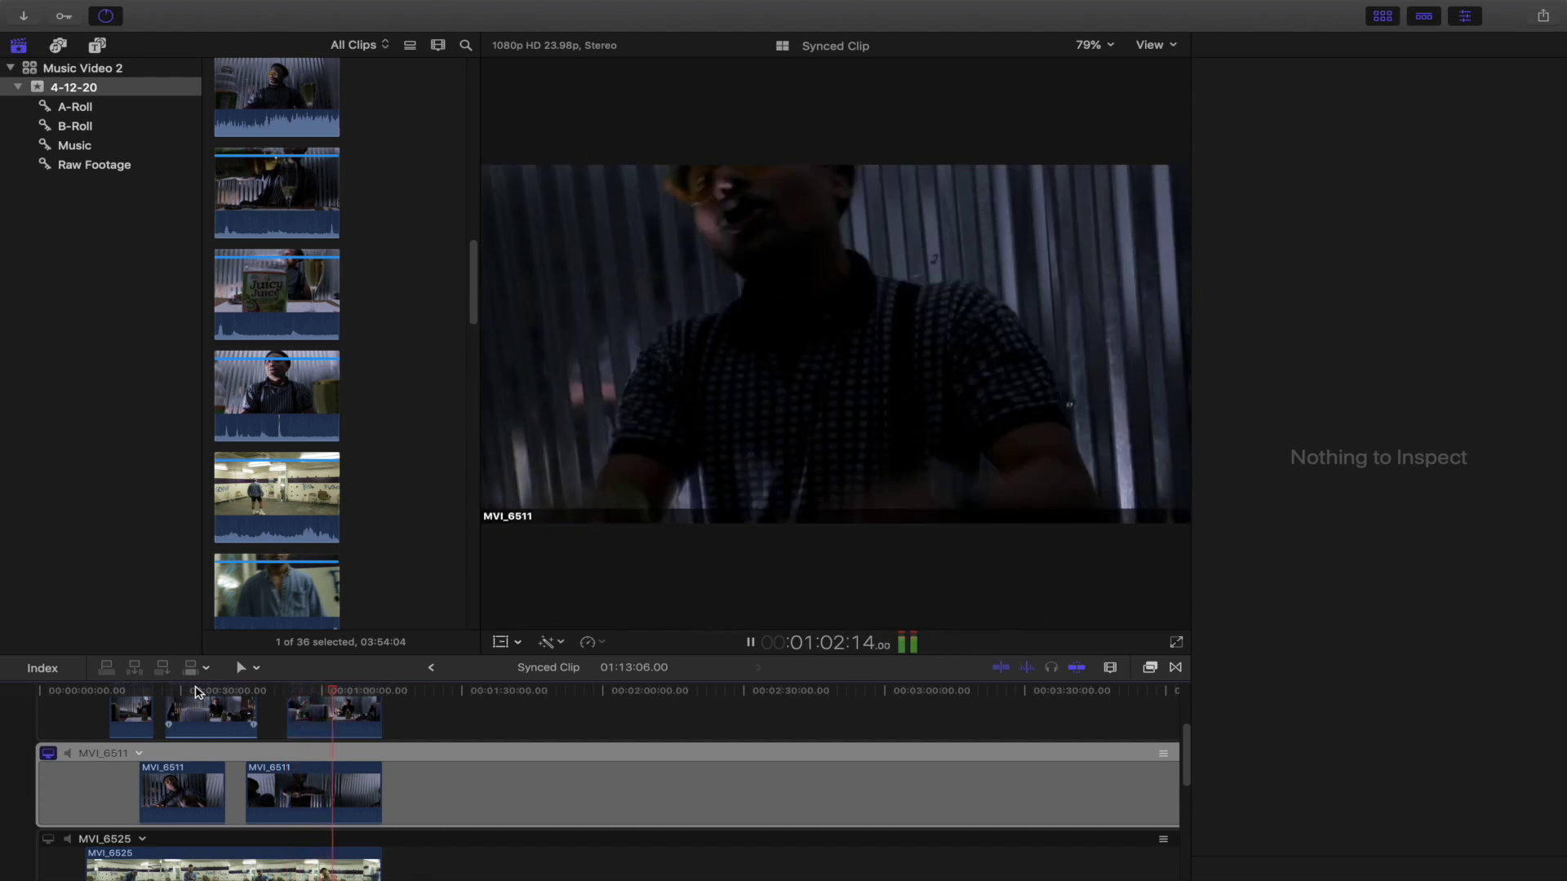
key(space)
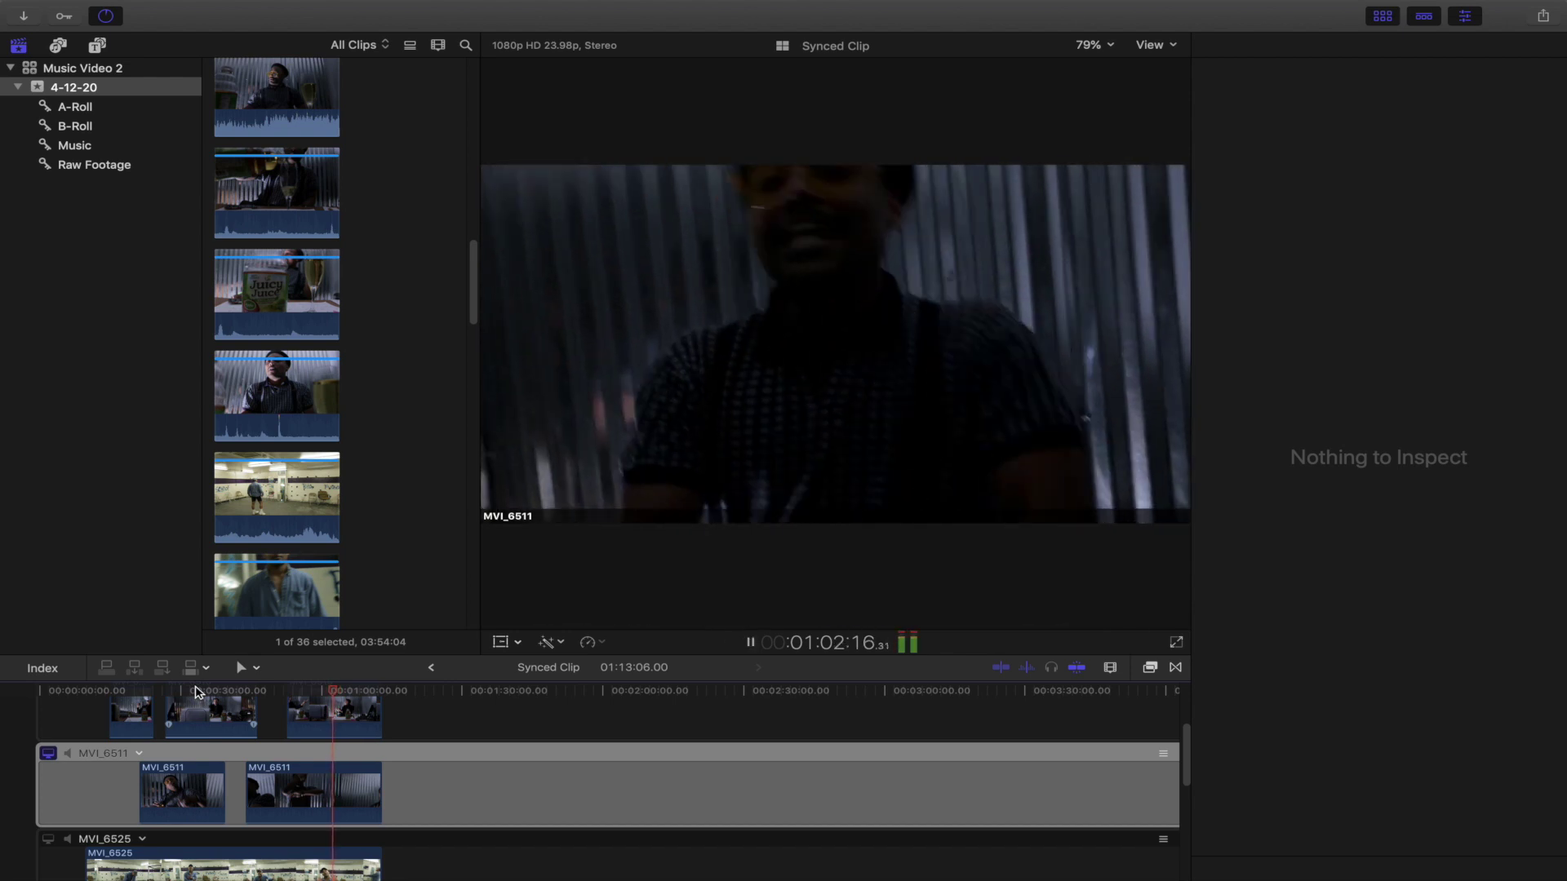
key(j)
key(k)
key(super+b)
key(c)
key(space)
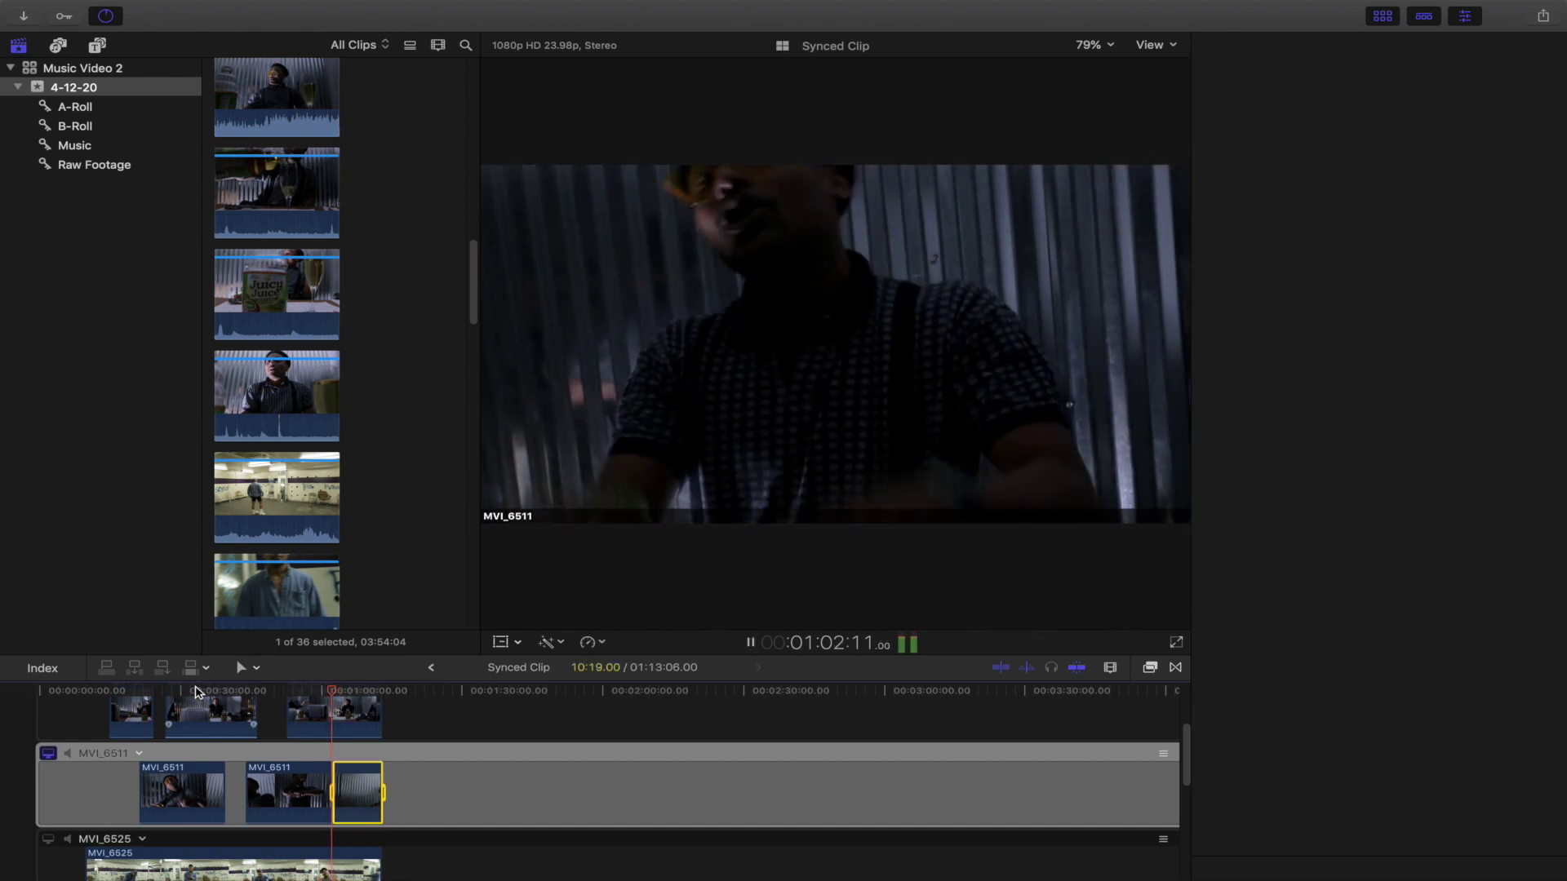
key(super+4)
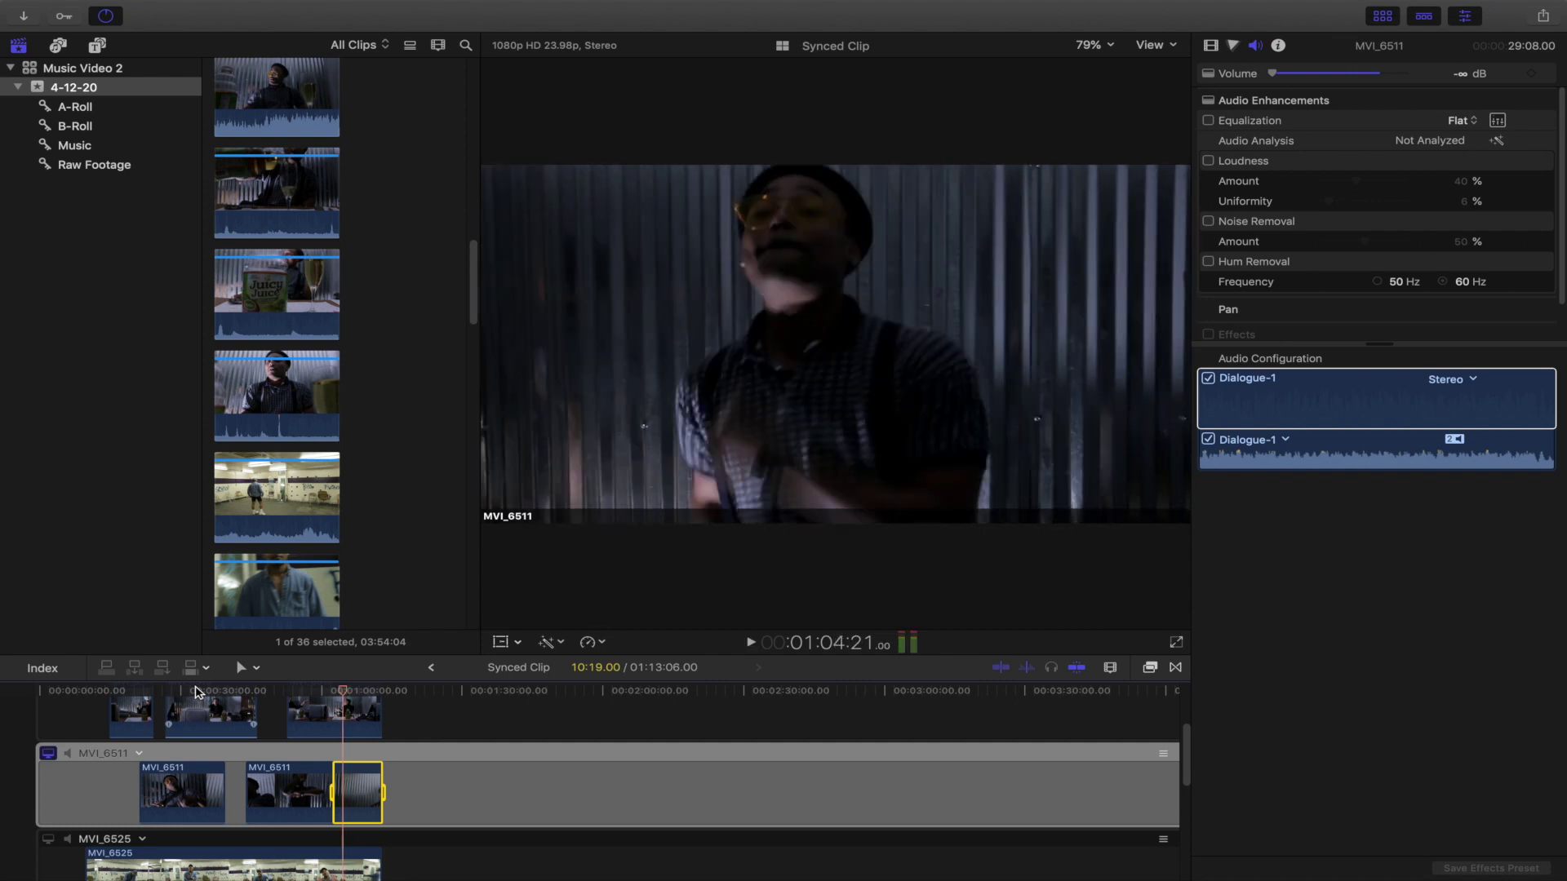
key(super+b)
key(Delete)
Play MVI_6511 to its end and make MVI_6525 the monitoring angle.
key(space)
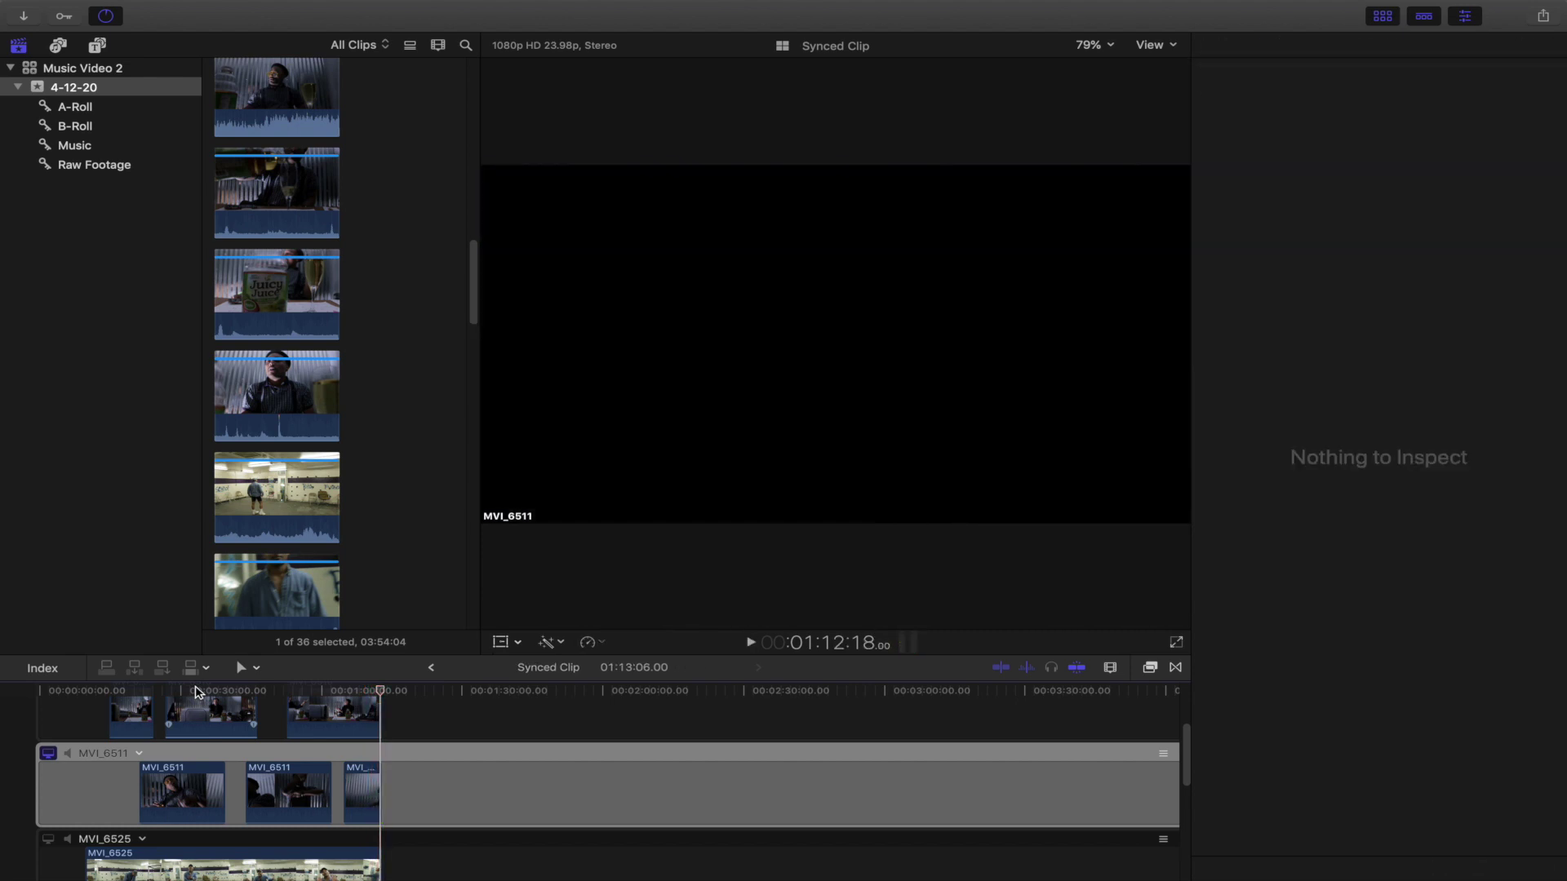
scroll(137, 808, down, 3)
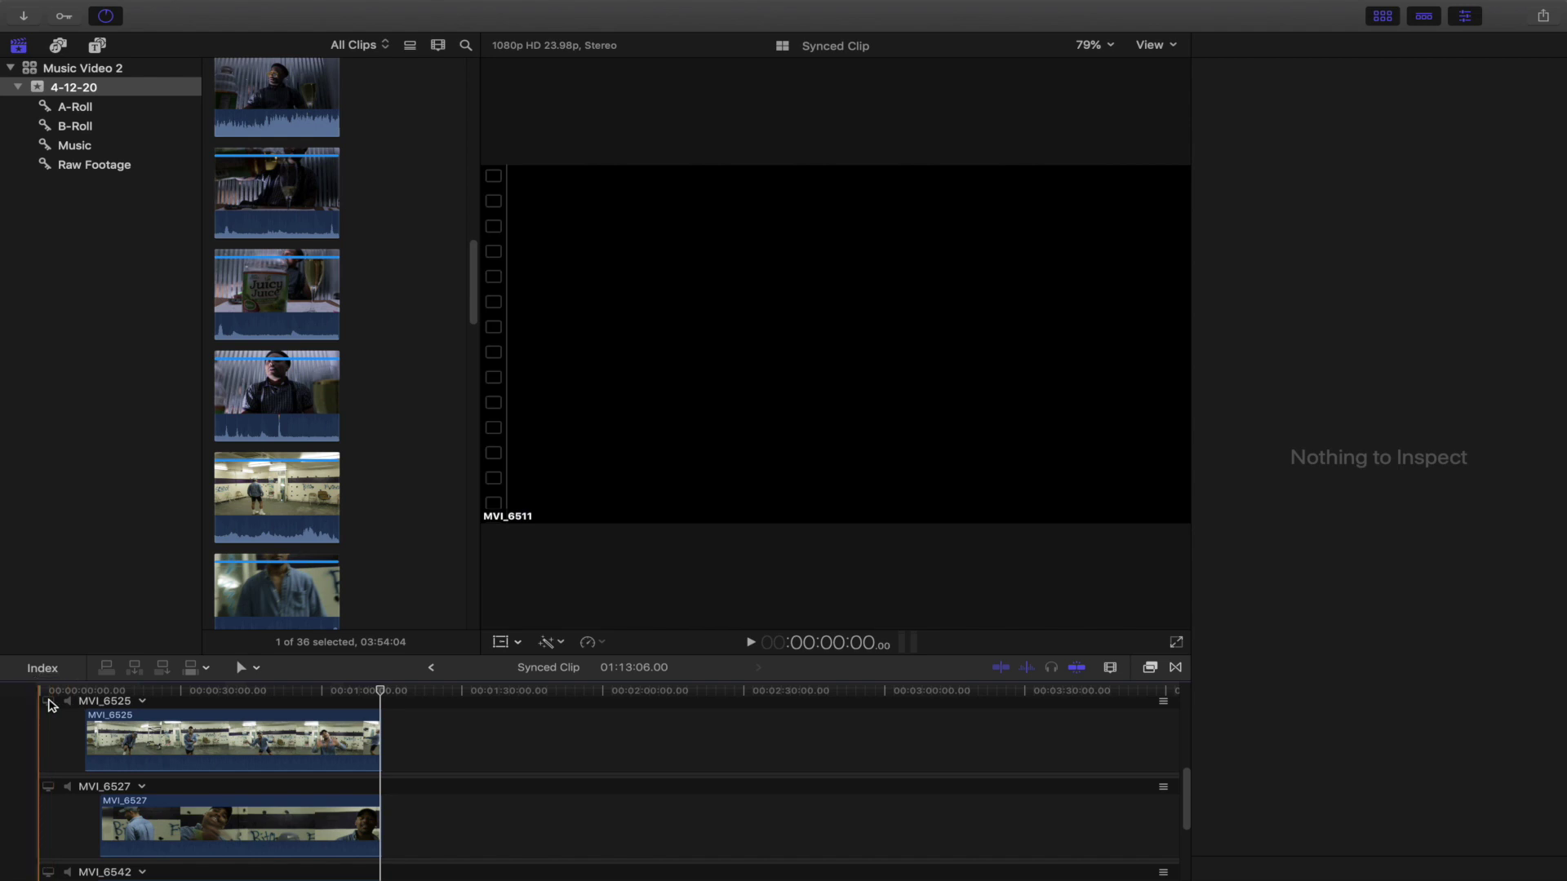
click(49, 703)
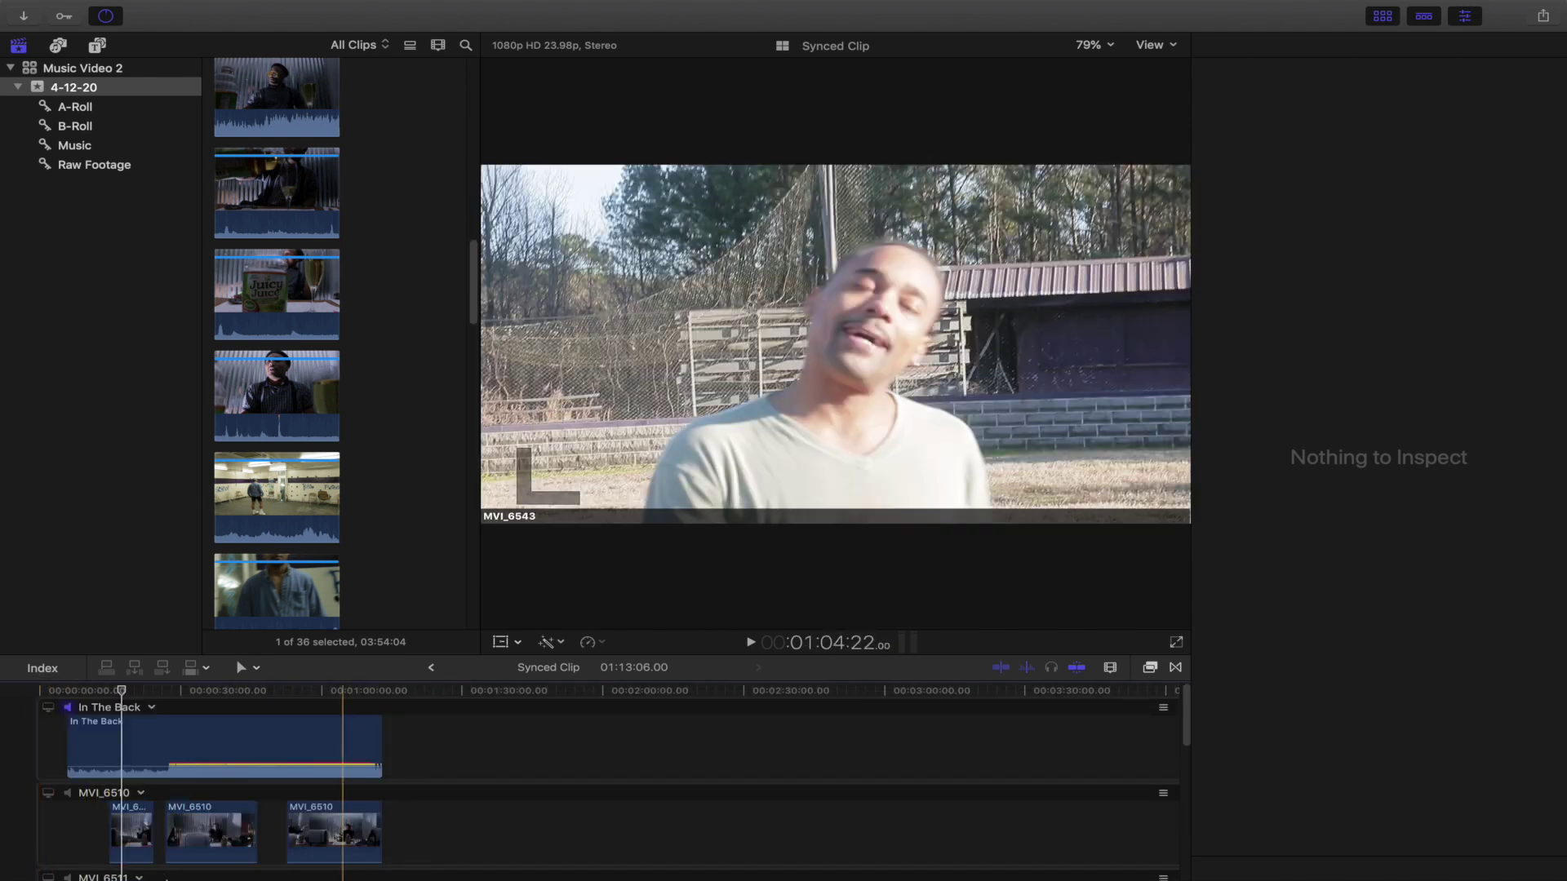
Return from the multicam clip's angles to the Champagne Room project timeline.
scroll(262, 795, down, 3)
scroll(262, 791, up, 3)
scroll(262, 791, up, 1)
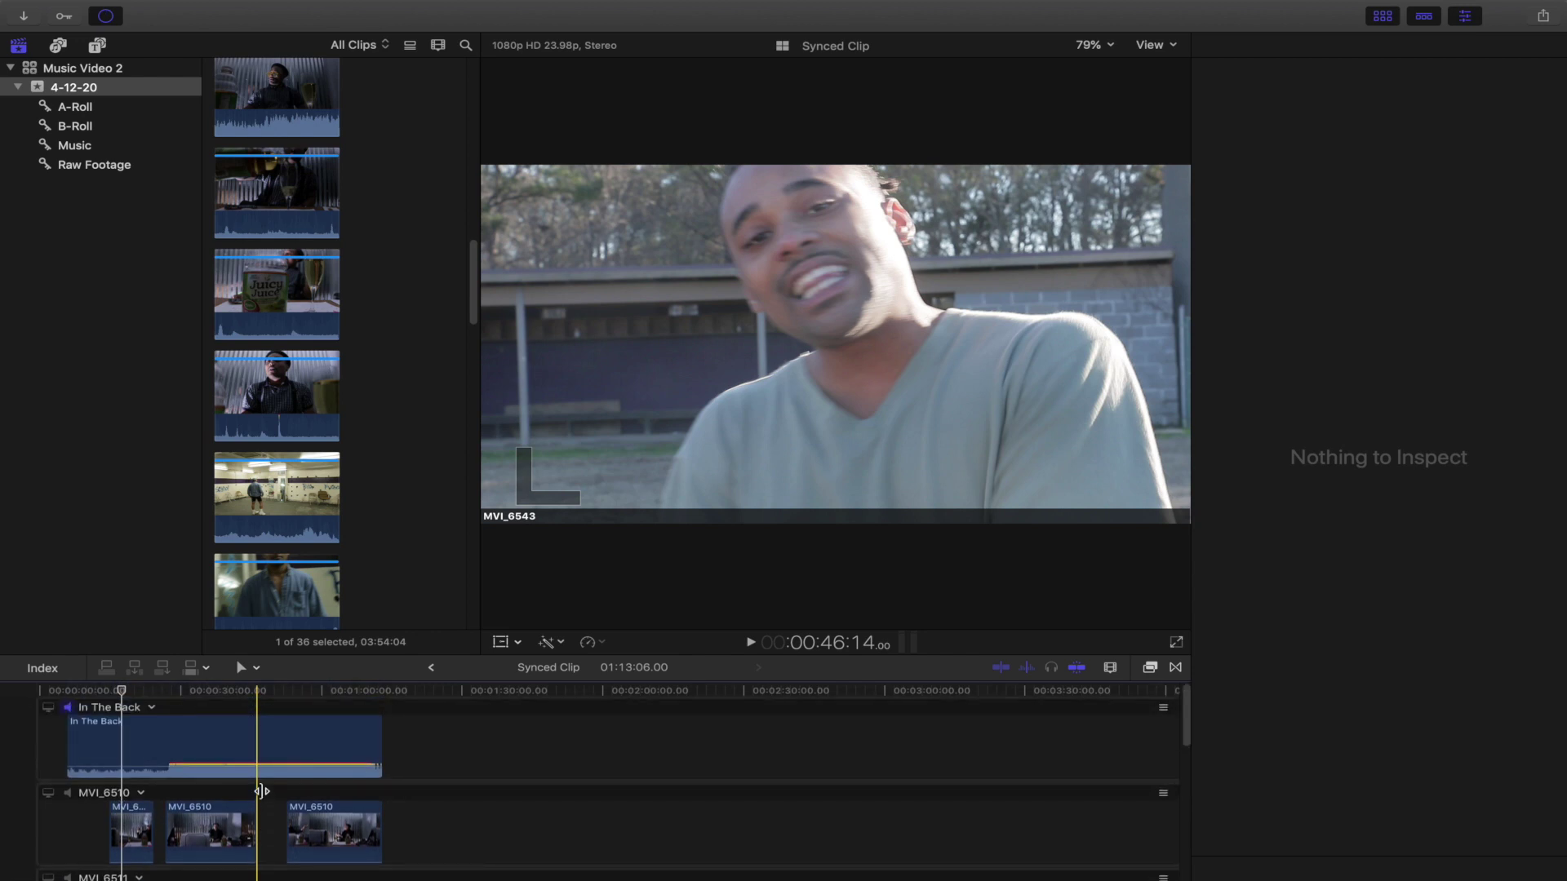
scroll(245, 245, up, 10)
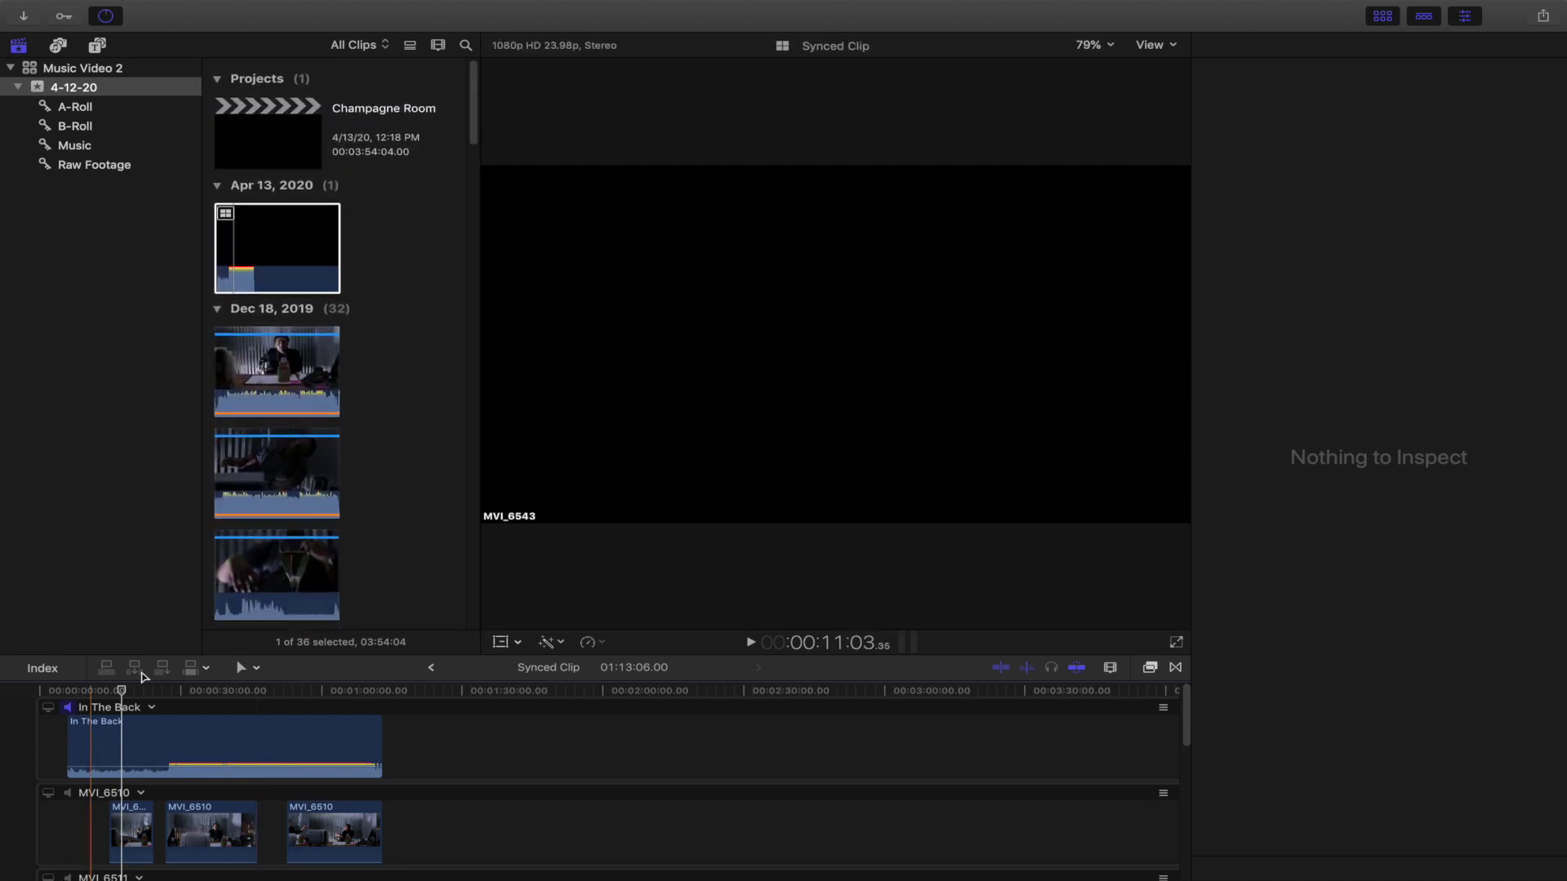
double_click(260, 159)
Detach the audio from the Synced Clip in the project timeline and select its video part.
click(217, 761)
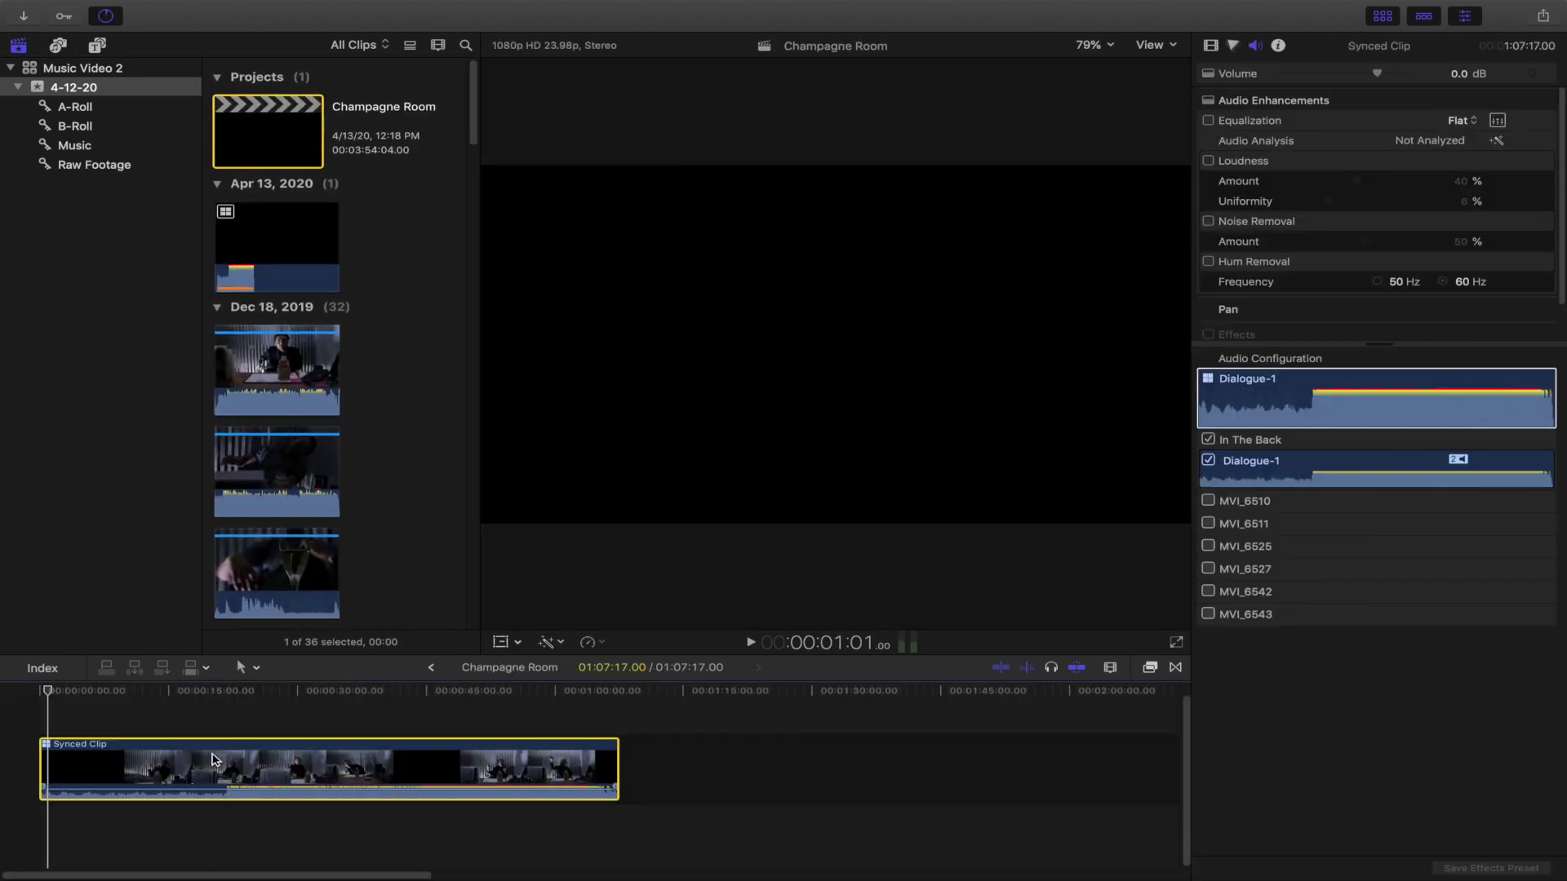
click(257, 694)
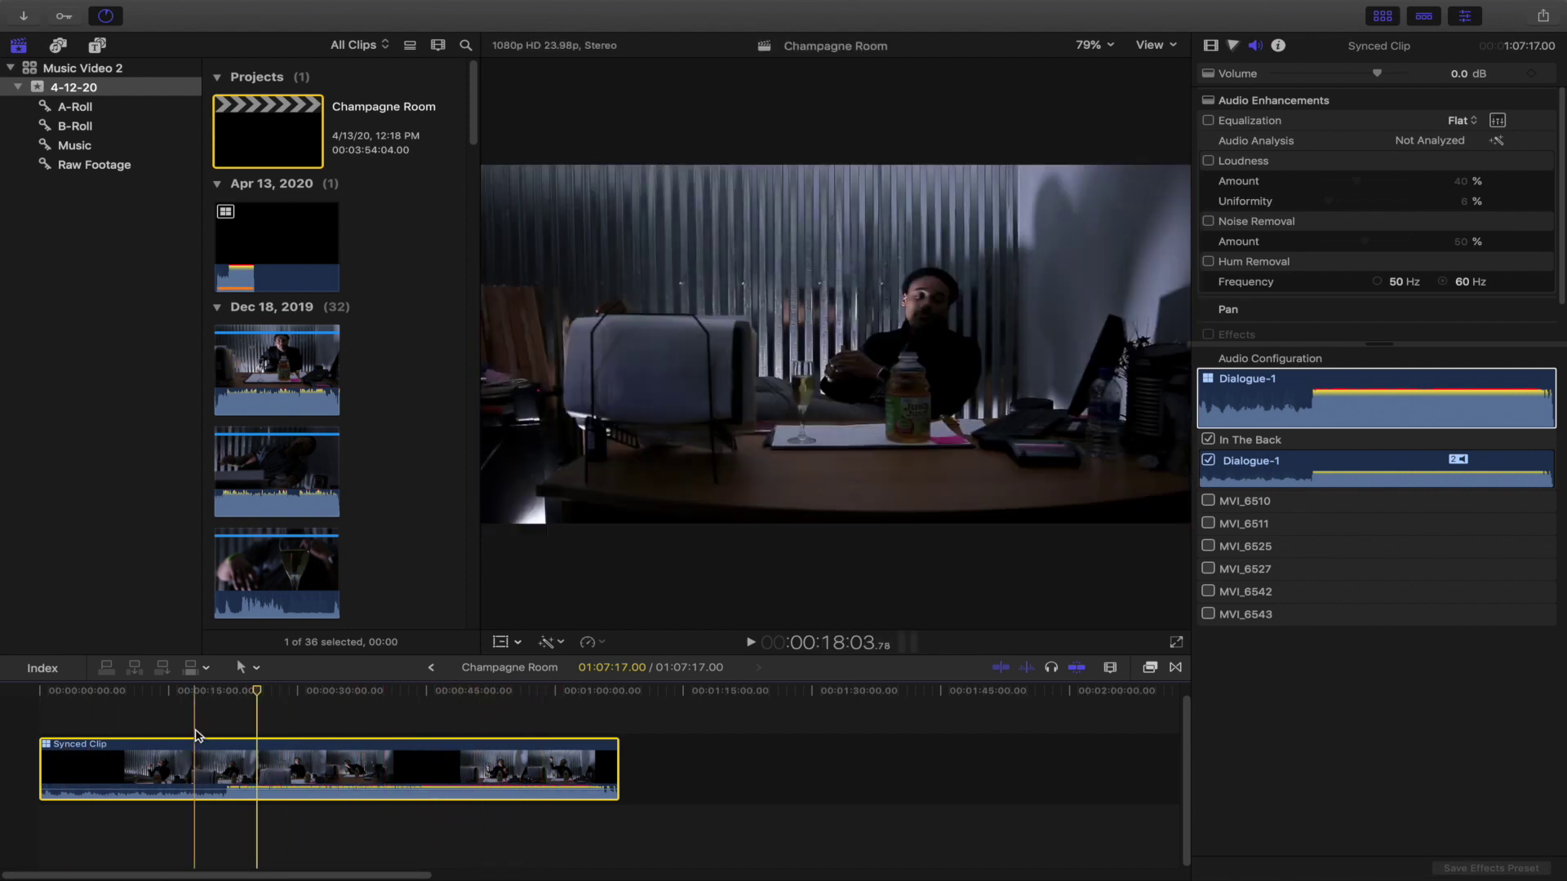
right_click(272, 767)
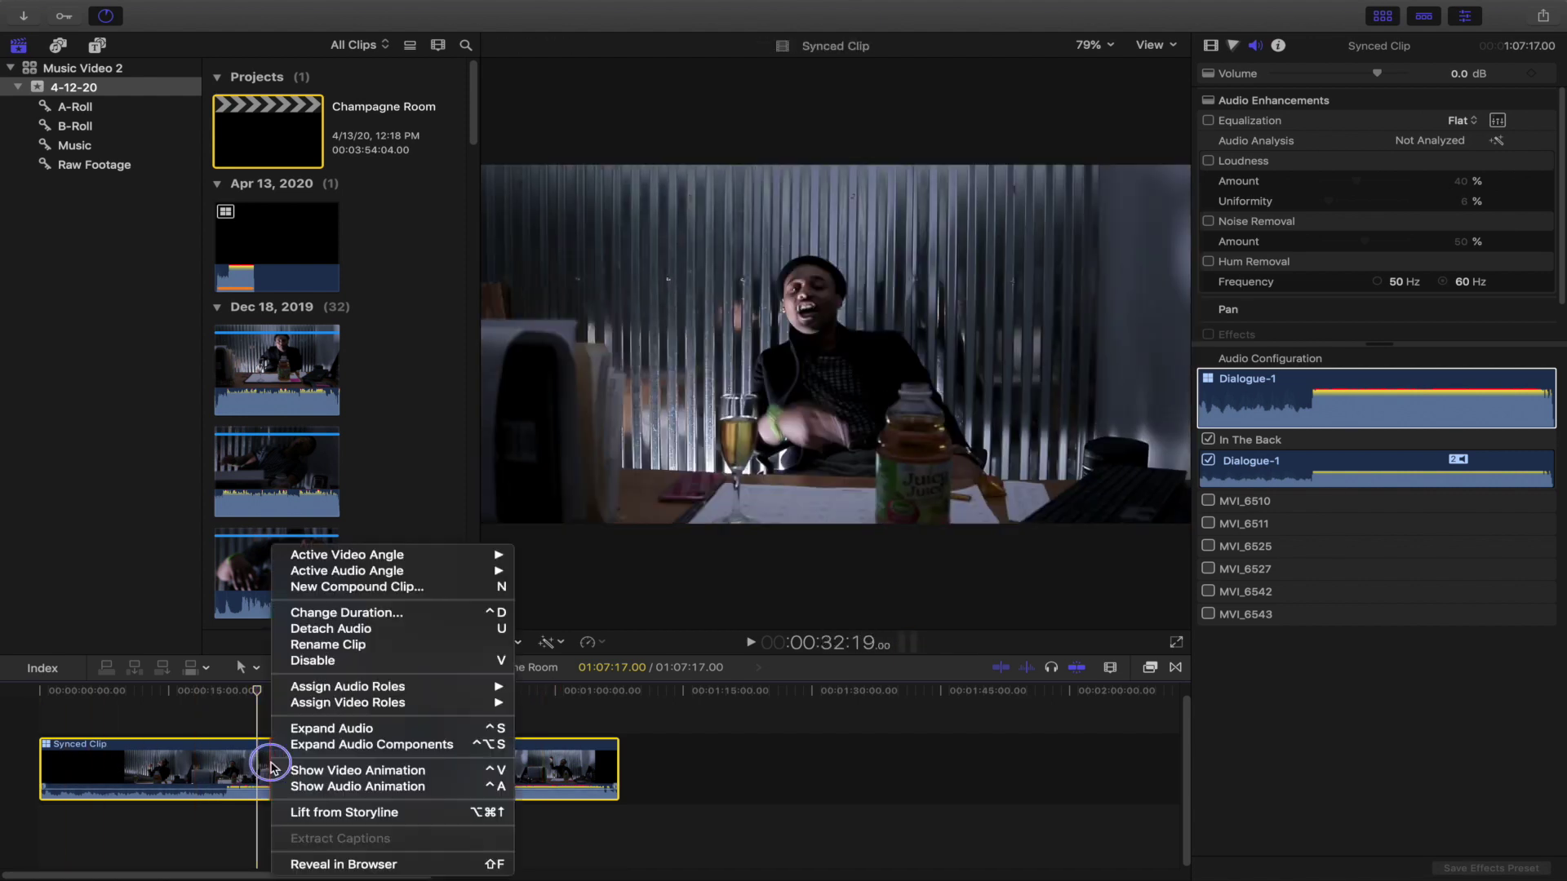
click(357, 629)
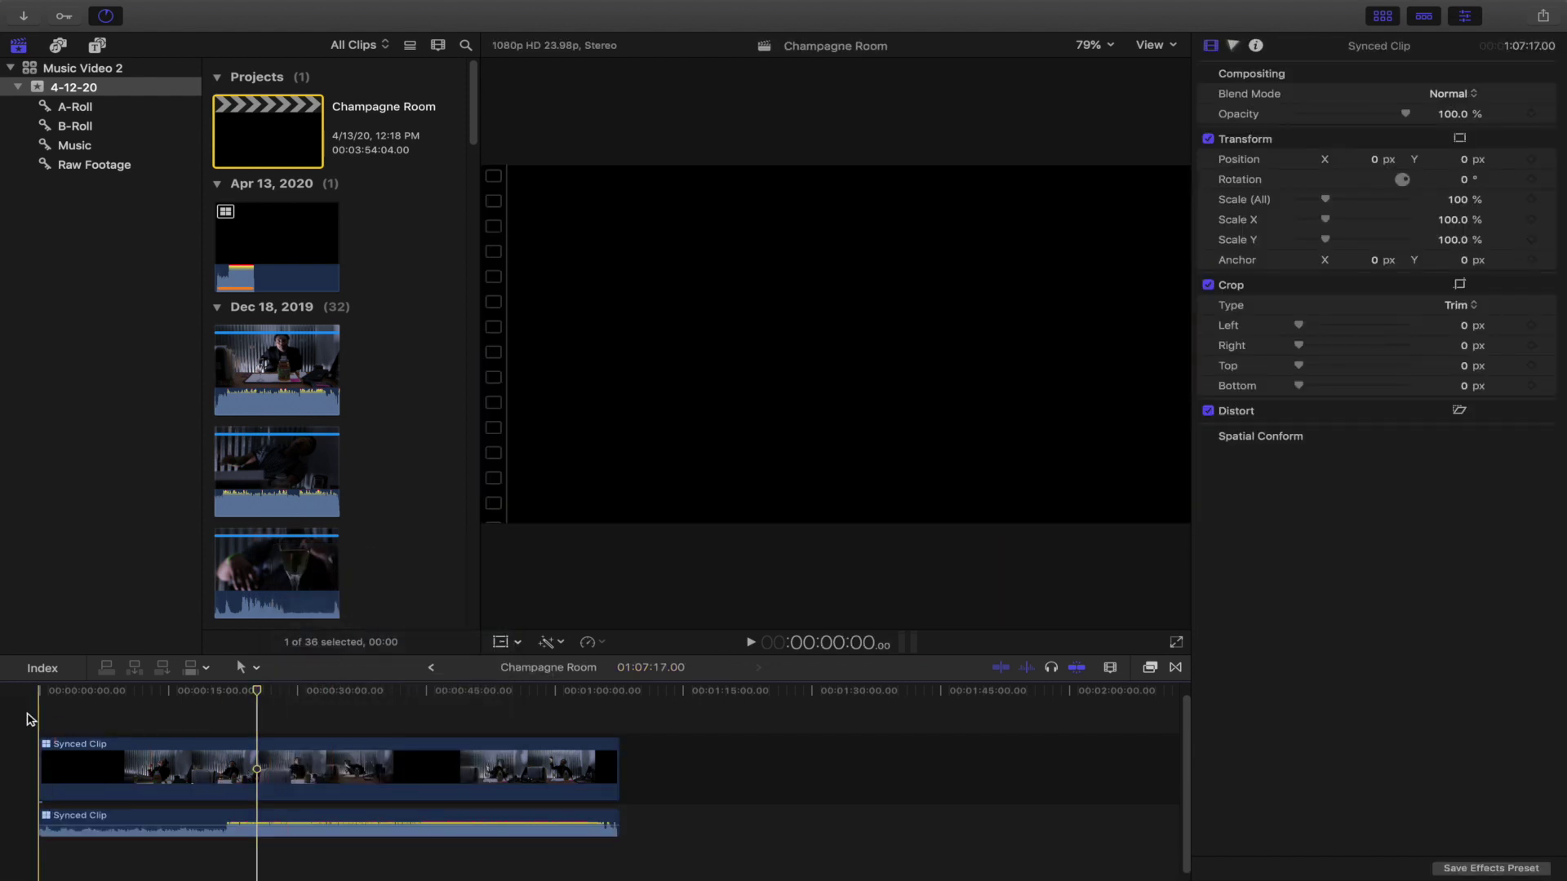
drag(31, 719, 163, 763)
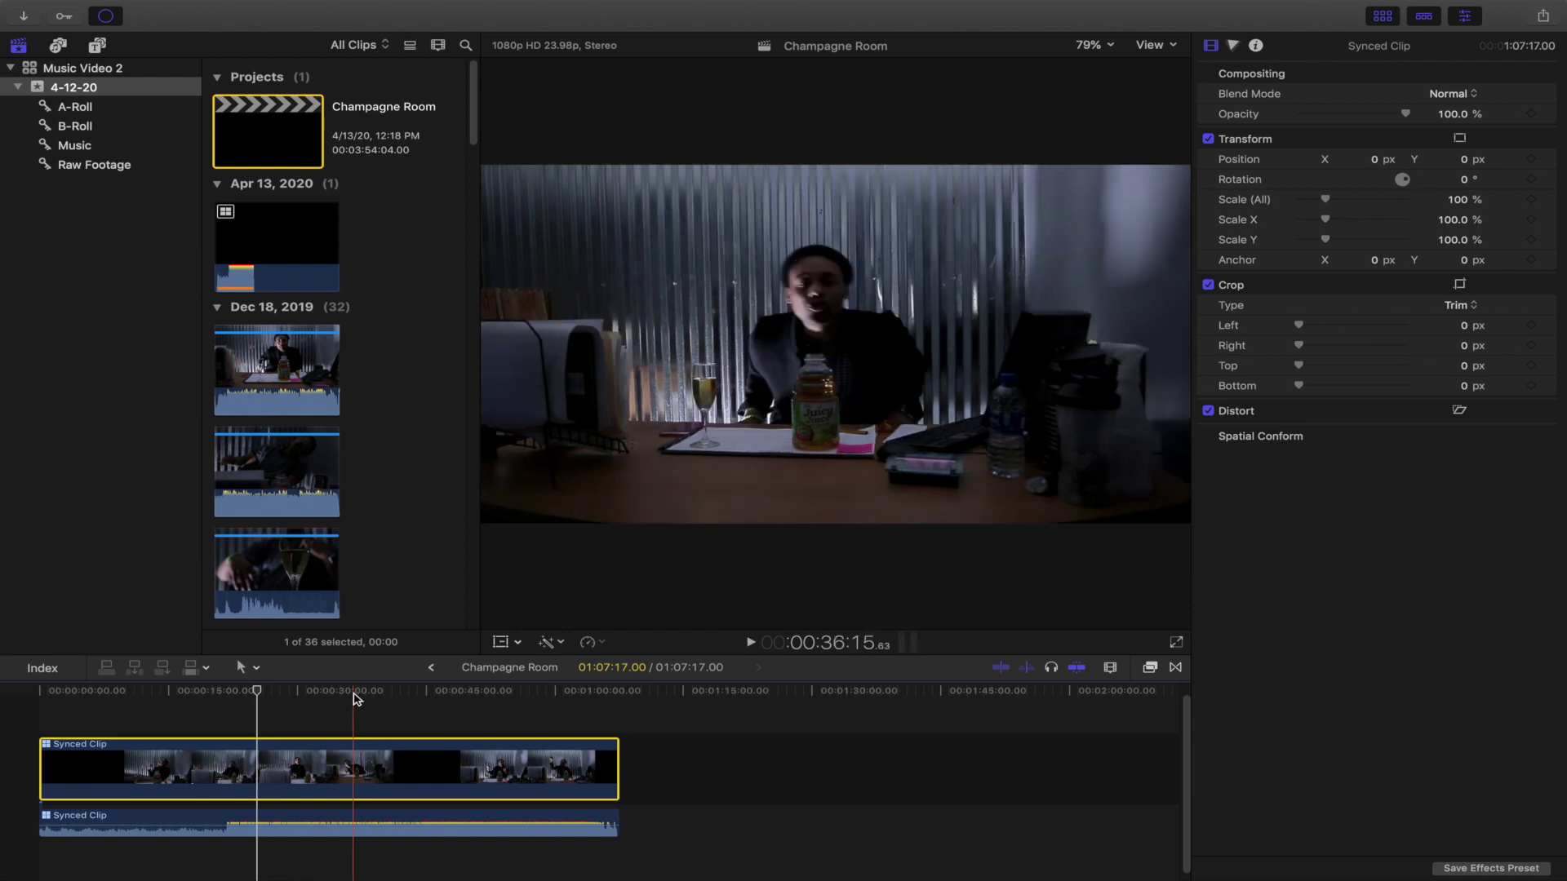
Place the playhead at 00:00:11:04 in the Champagne Room timeline and show the multicam angles beside the viewer.
click(135, 714)
click(1150, 45)
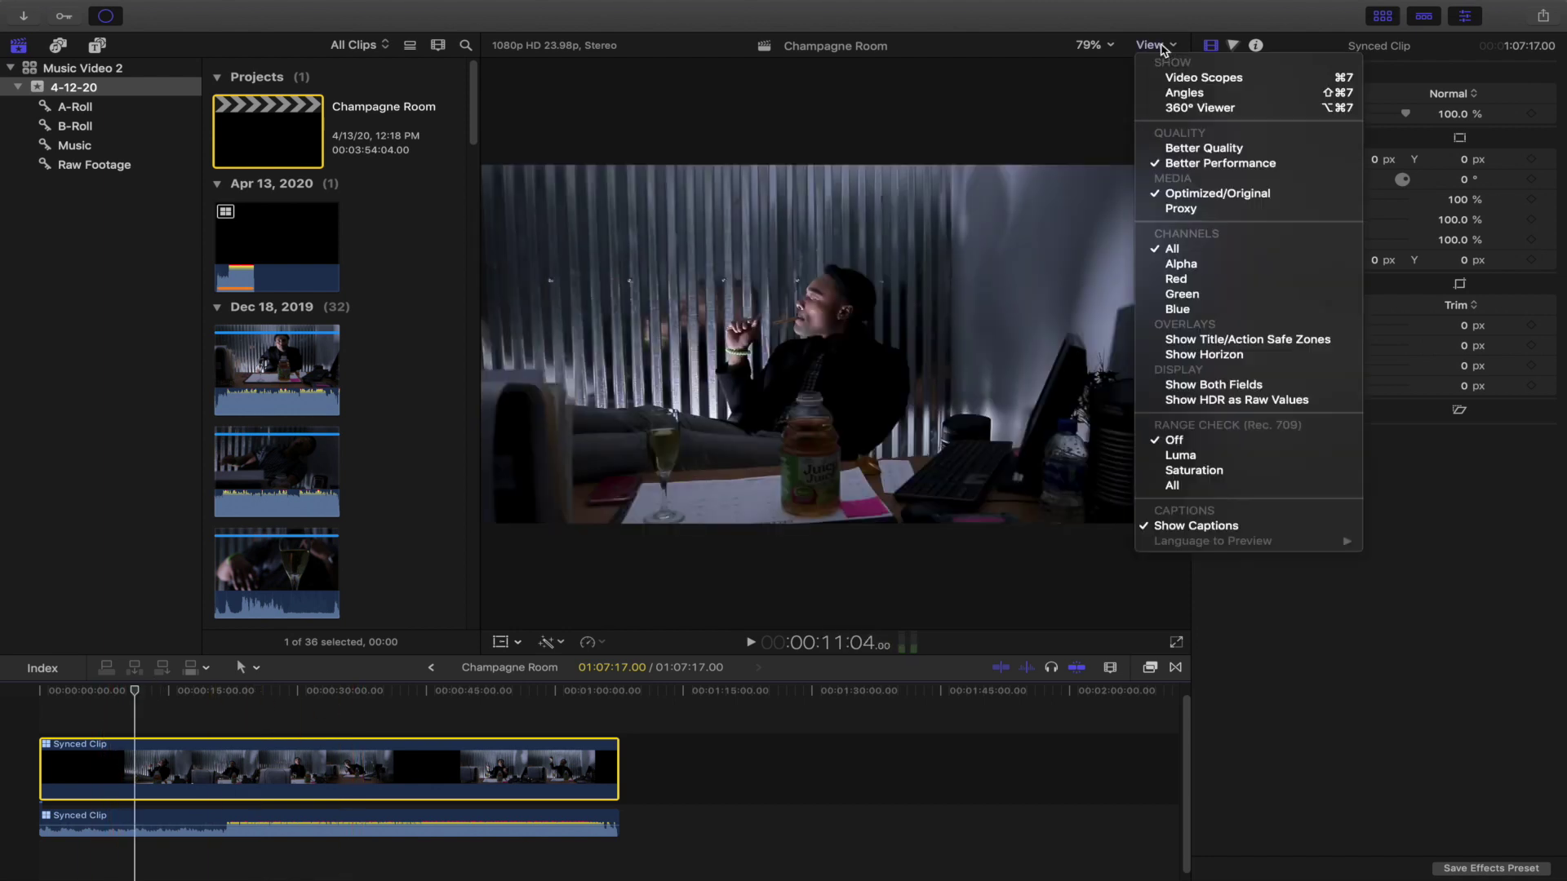
click(1176, 96)
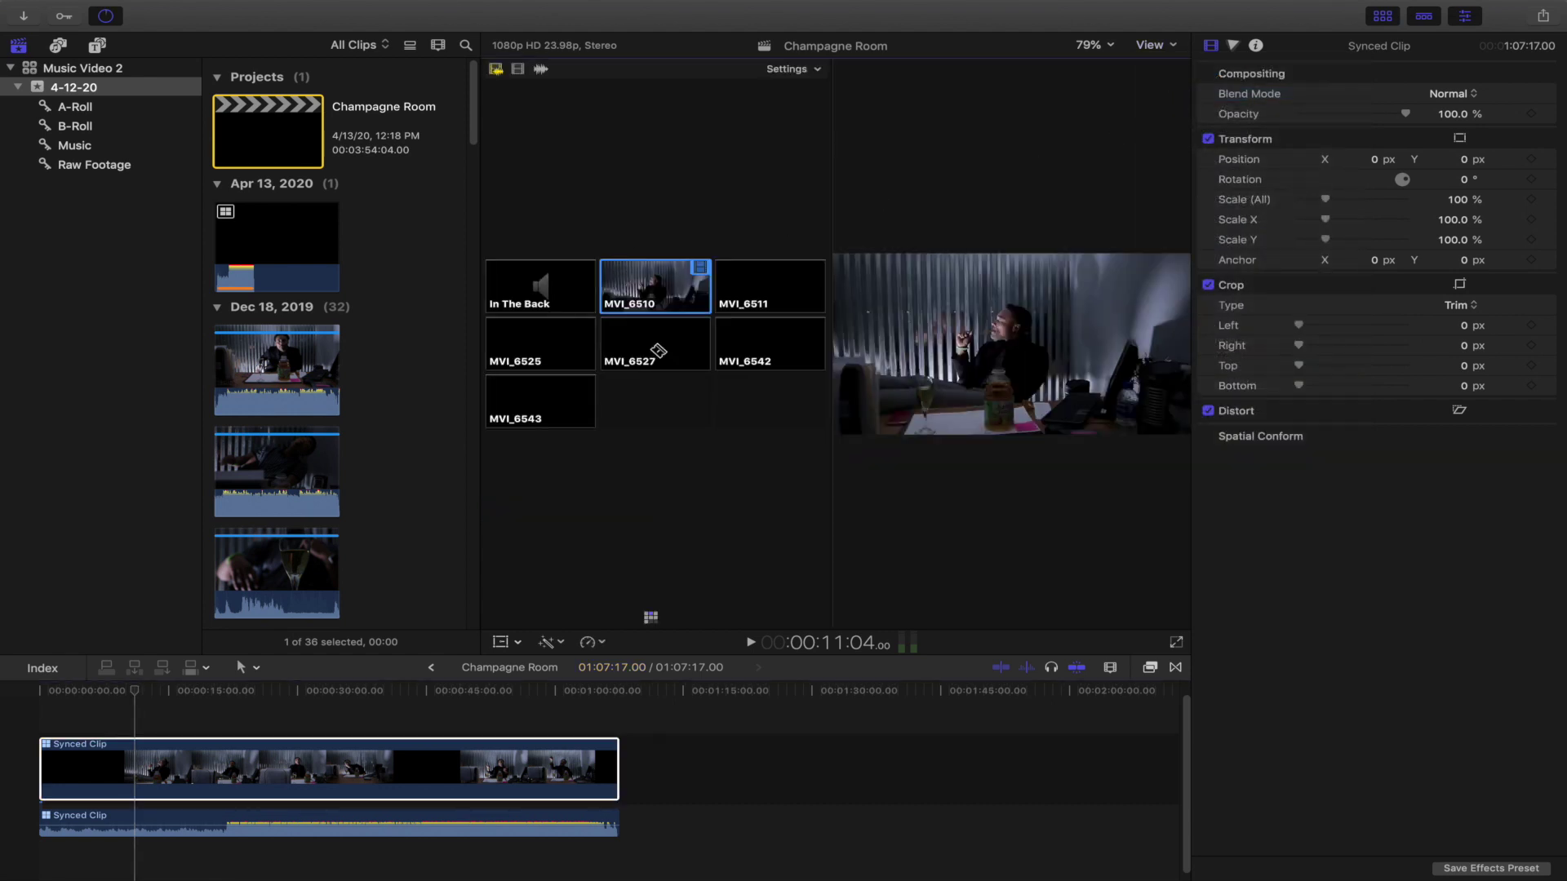
Hide the libraries sidebar, the inspector and the browser to give the angles and viewer more room.
click(18, 44)
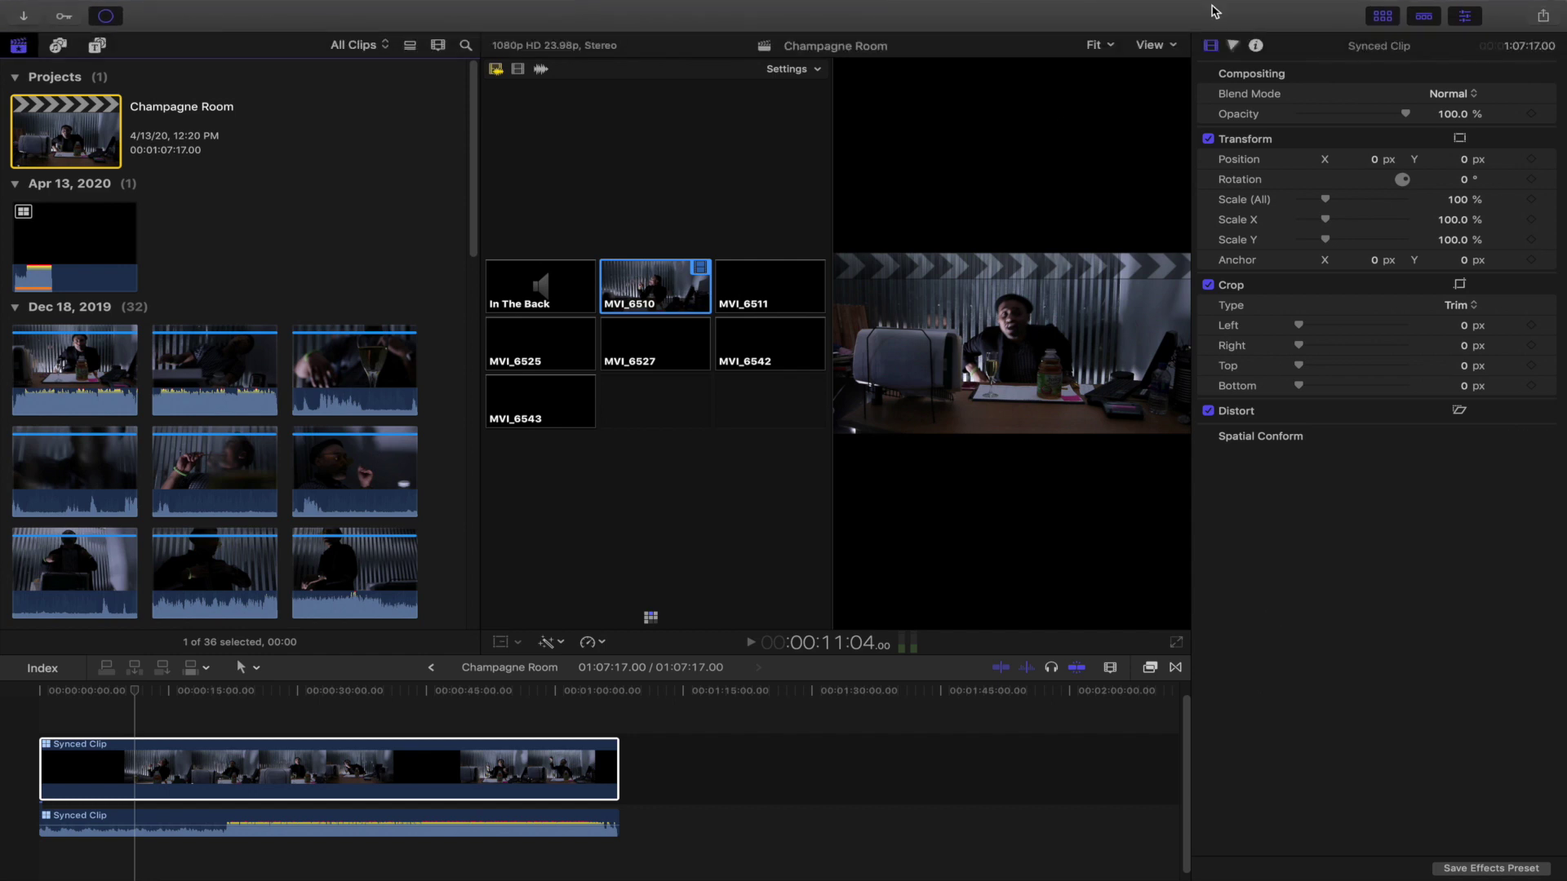
click(1468, 16)
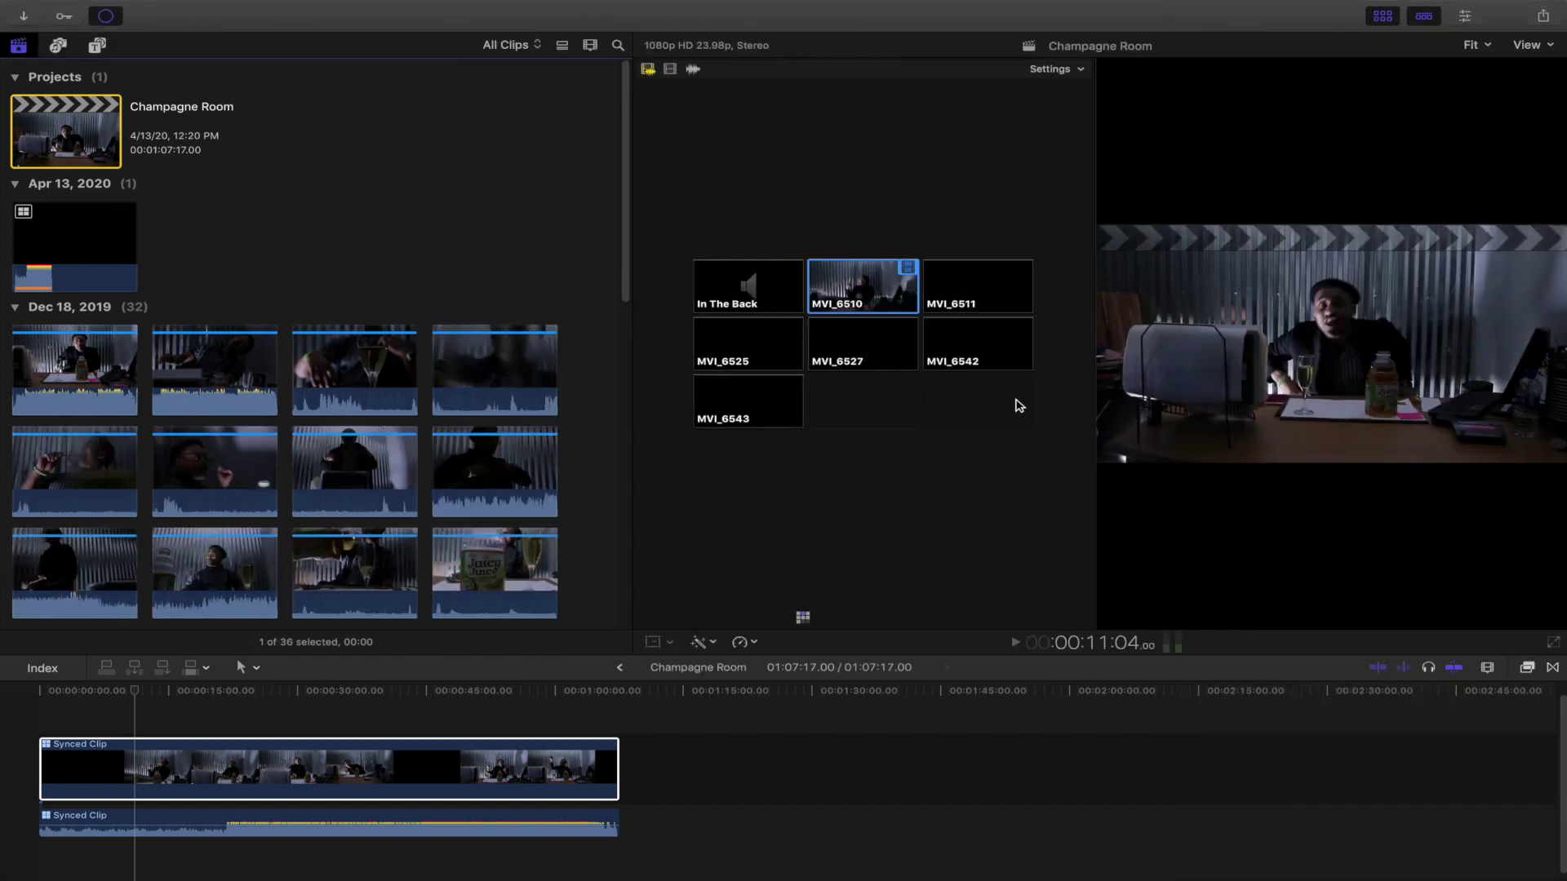
click(470, 8)
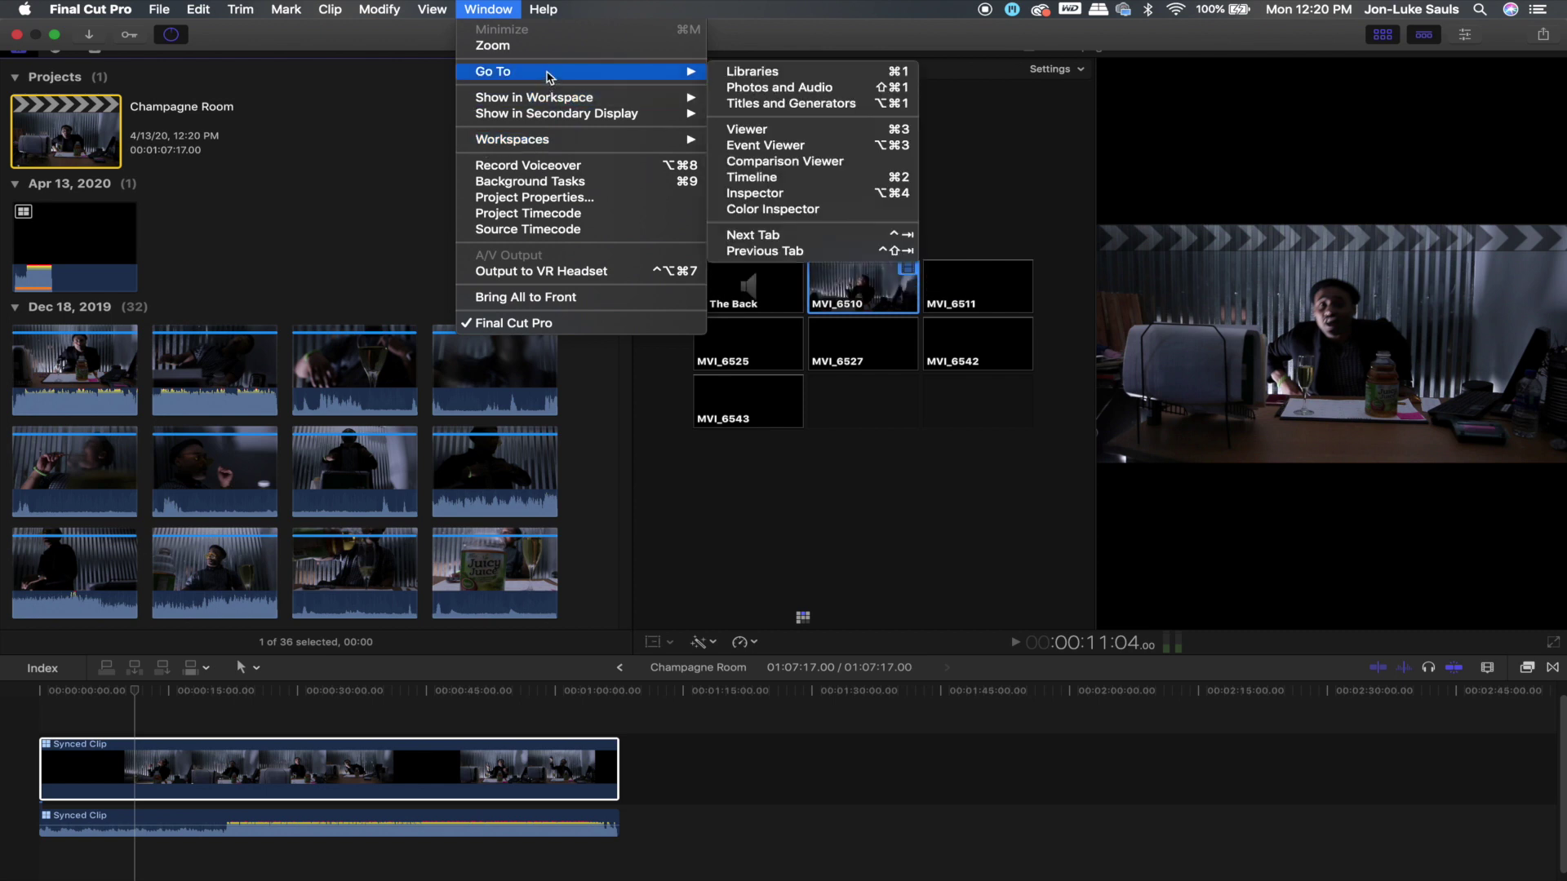
mouse_move(674, 99)
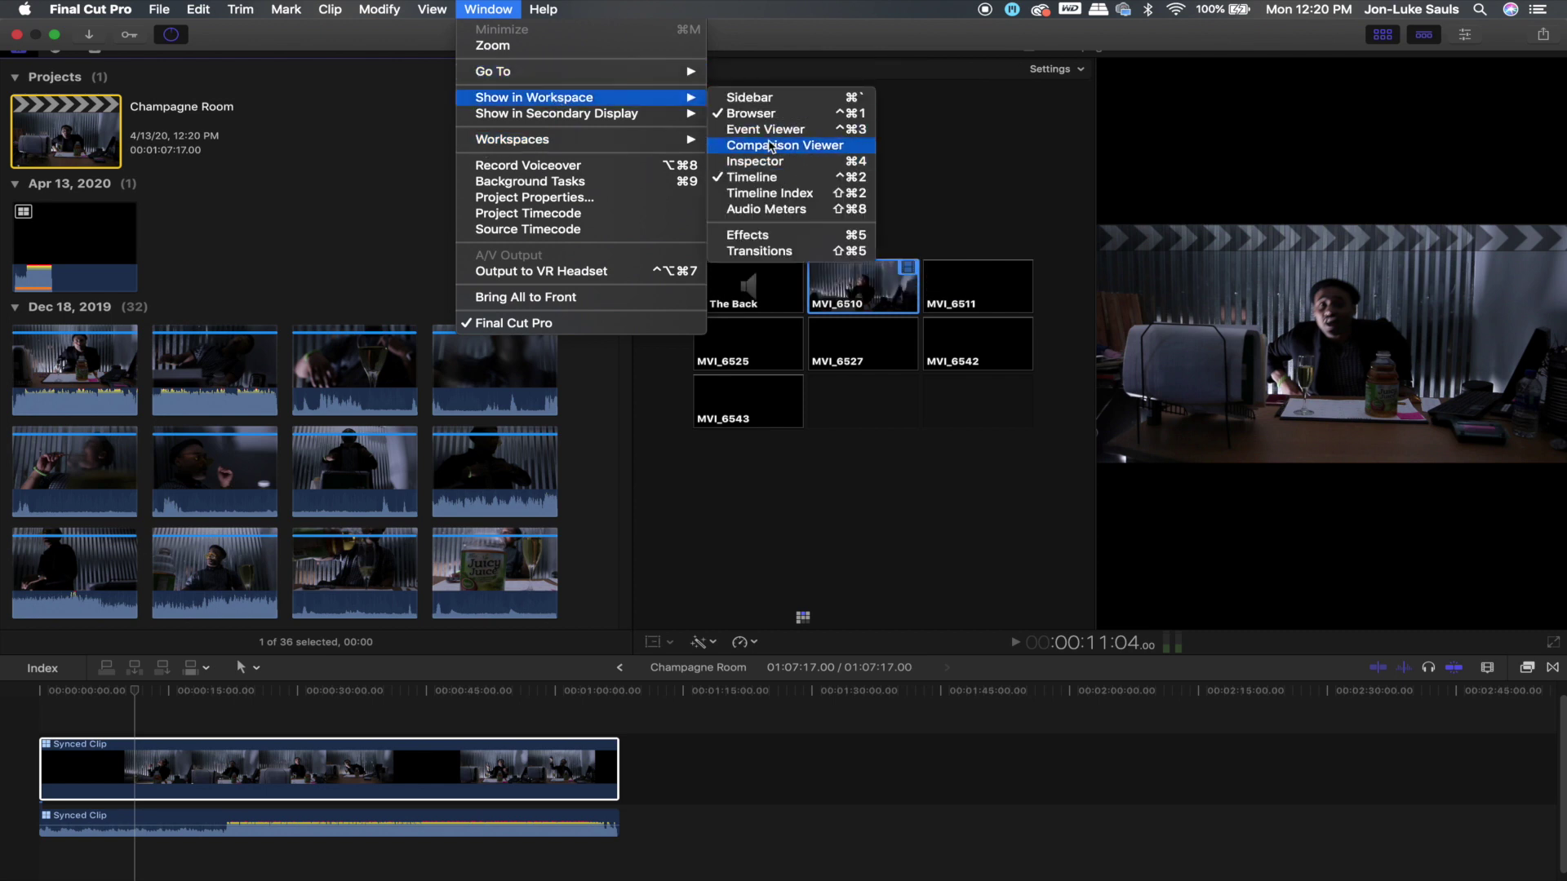
click(764, 113)
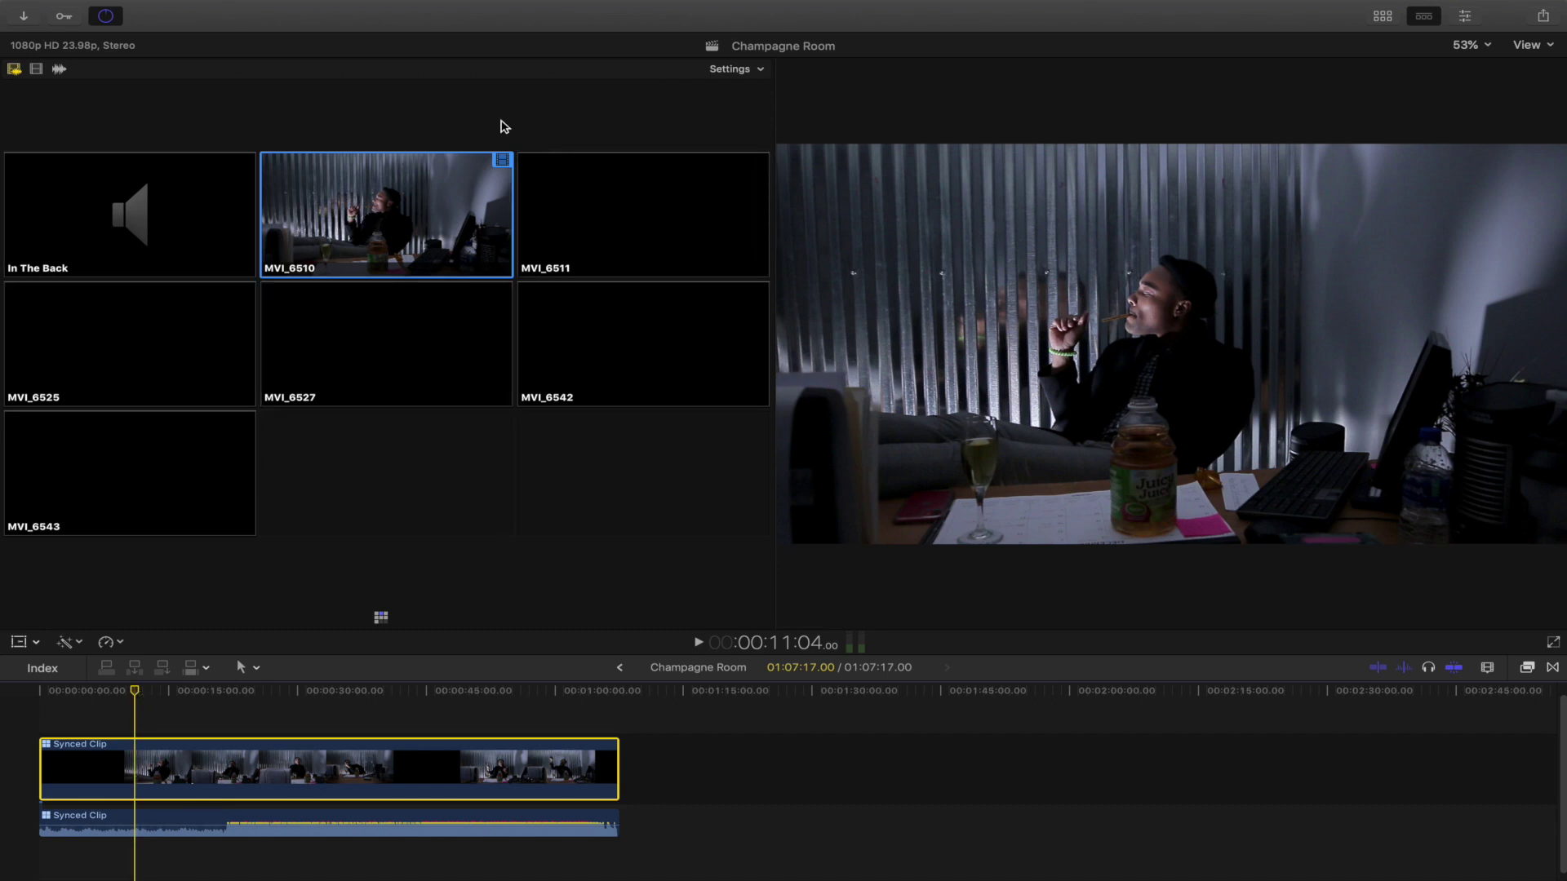
Keep the angle display at 9 angles and cut the Synced Clip at 00:00:21:02 using the MVI_6510 angle.
click(737, 69)
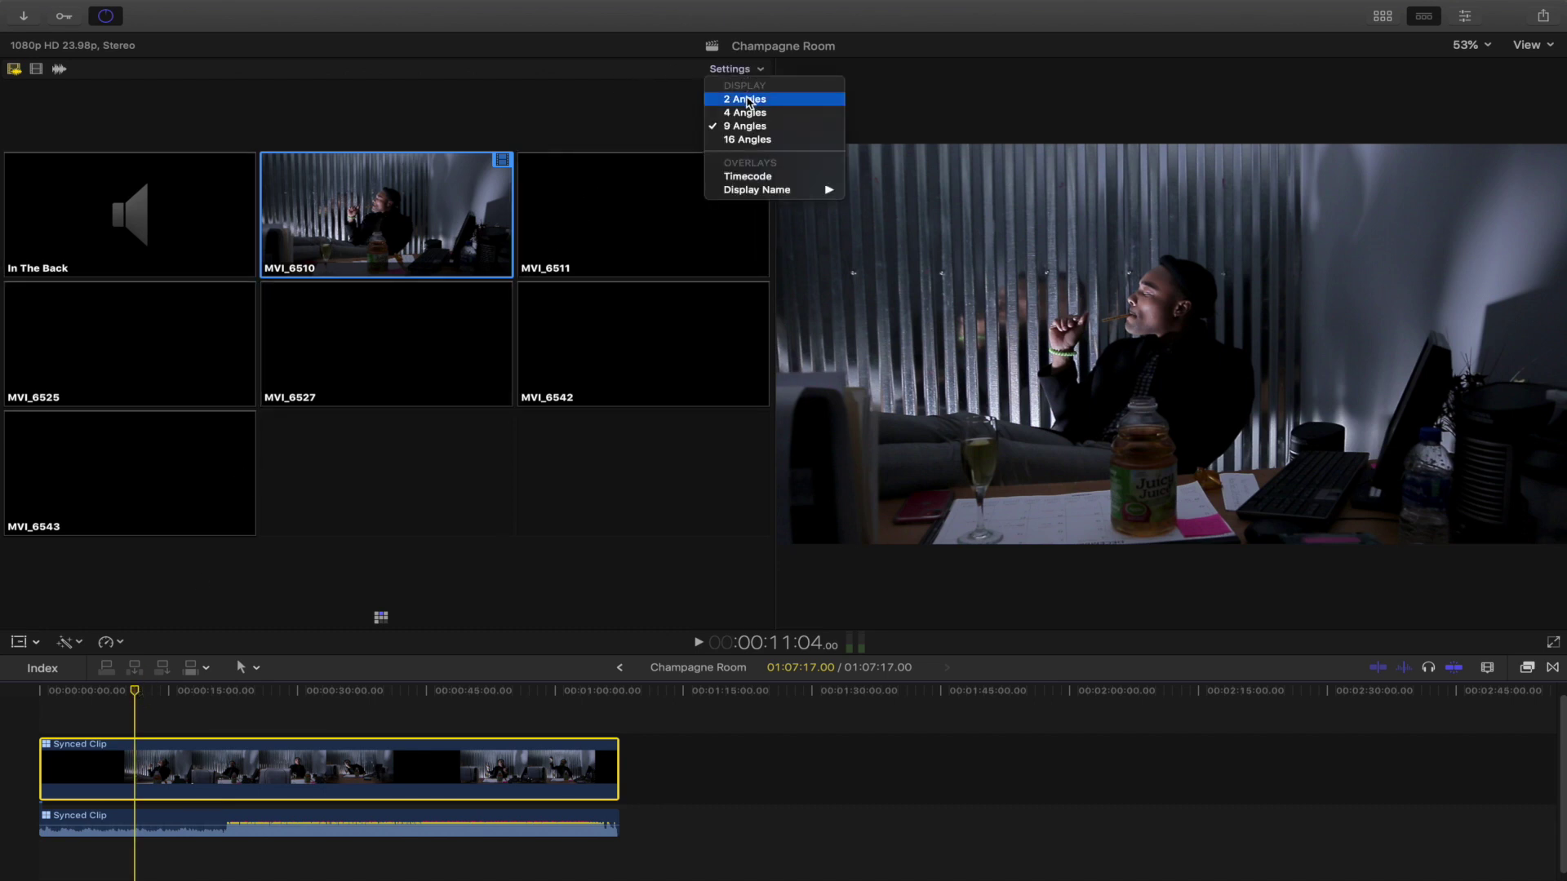
click(746, 126)
drag(187, 690, 218, 691)
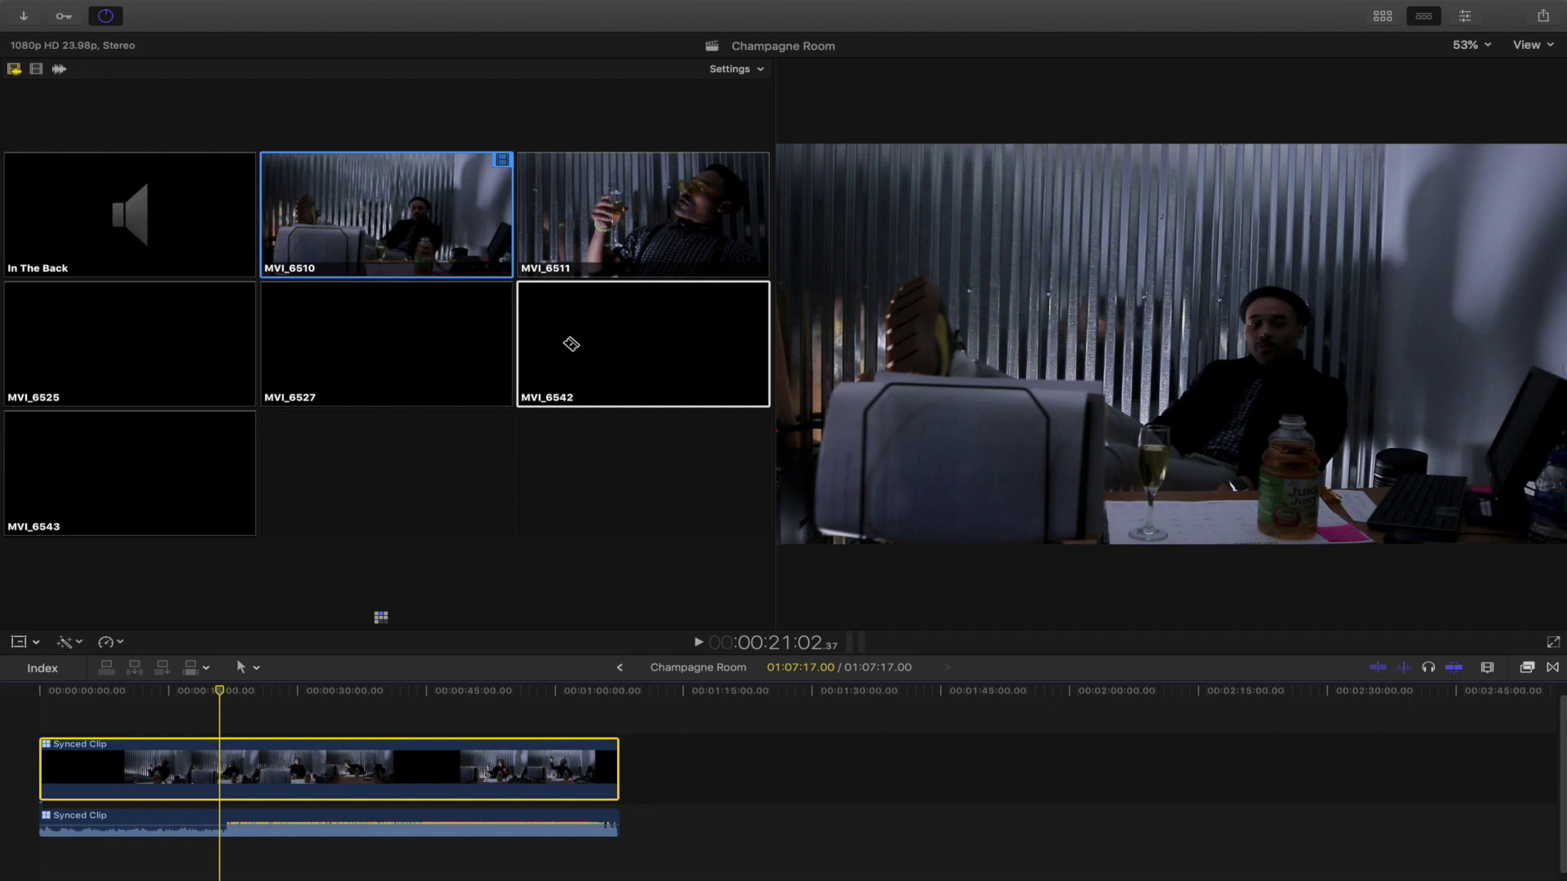
click(426, 238)
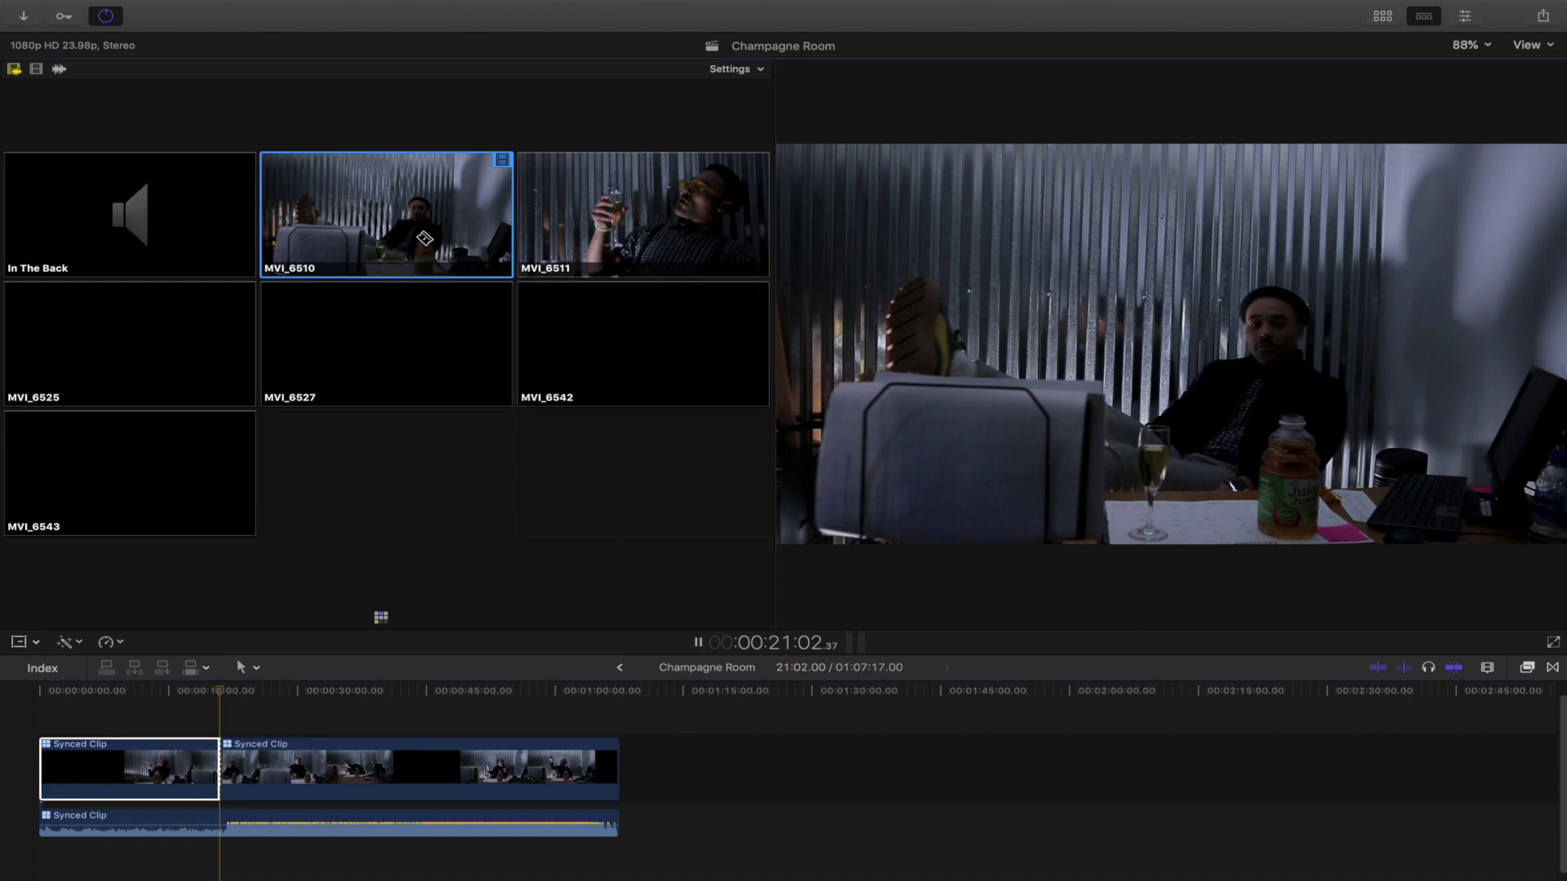
Play on from the 00:00:21:02 cut, then cut and switch the video to MVI_6527 at about 00:00:27:00.
key(space)
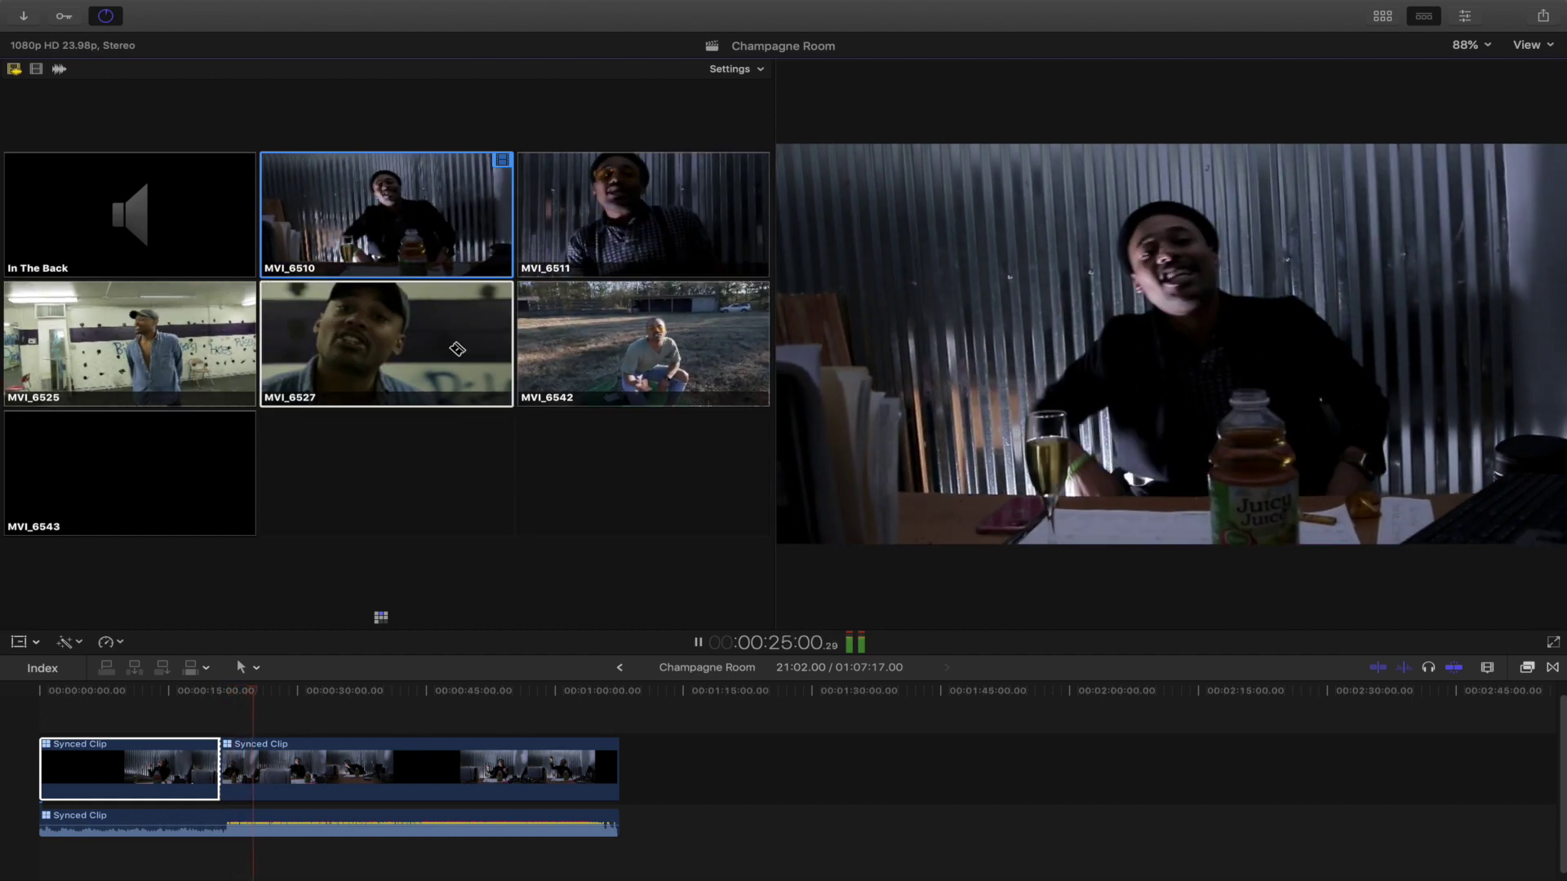
key(space)
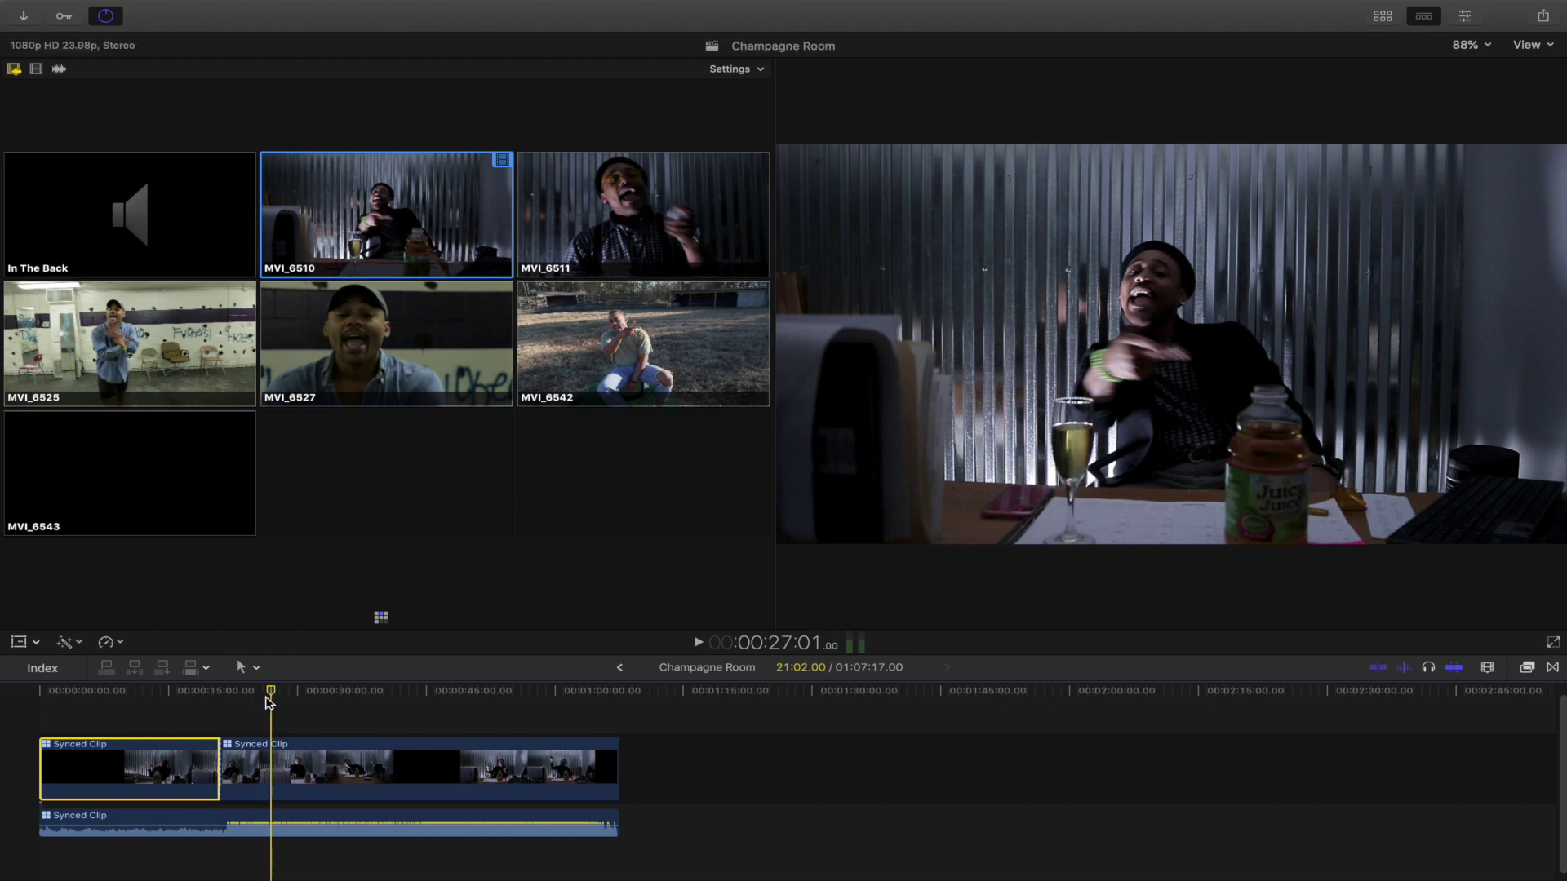
click(234, 691)
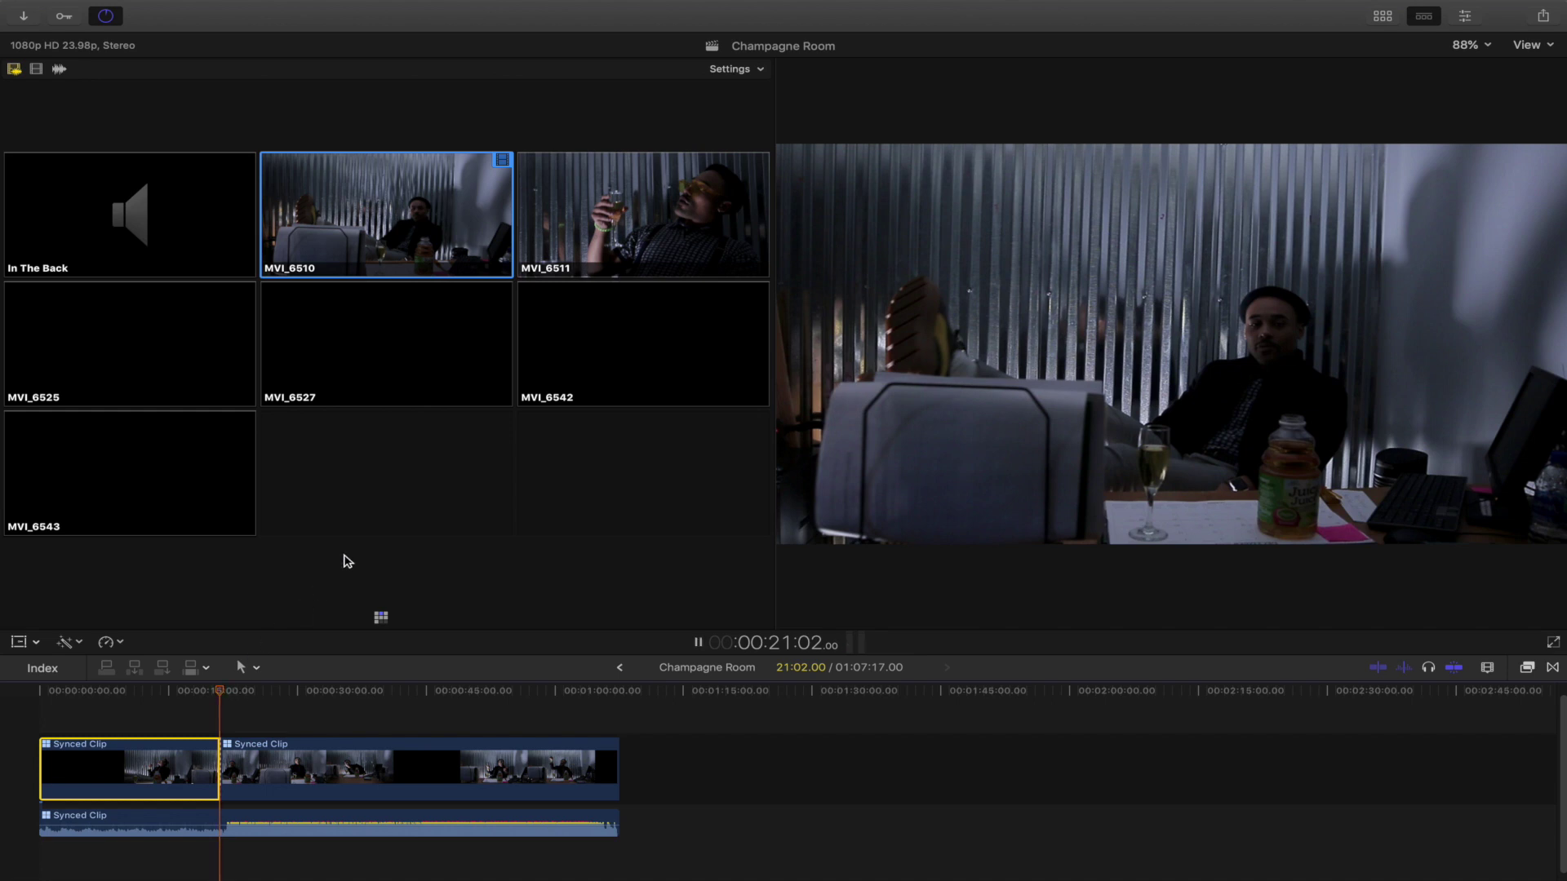
key(space)
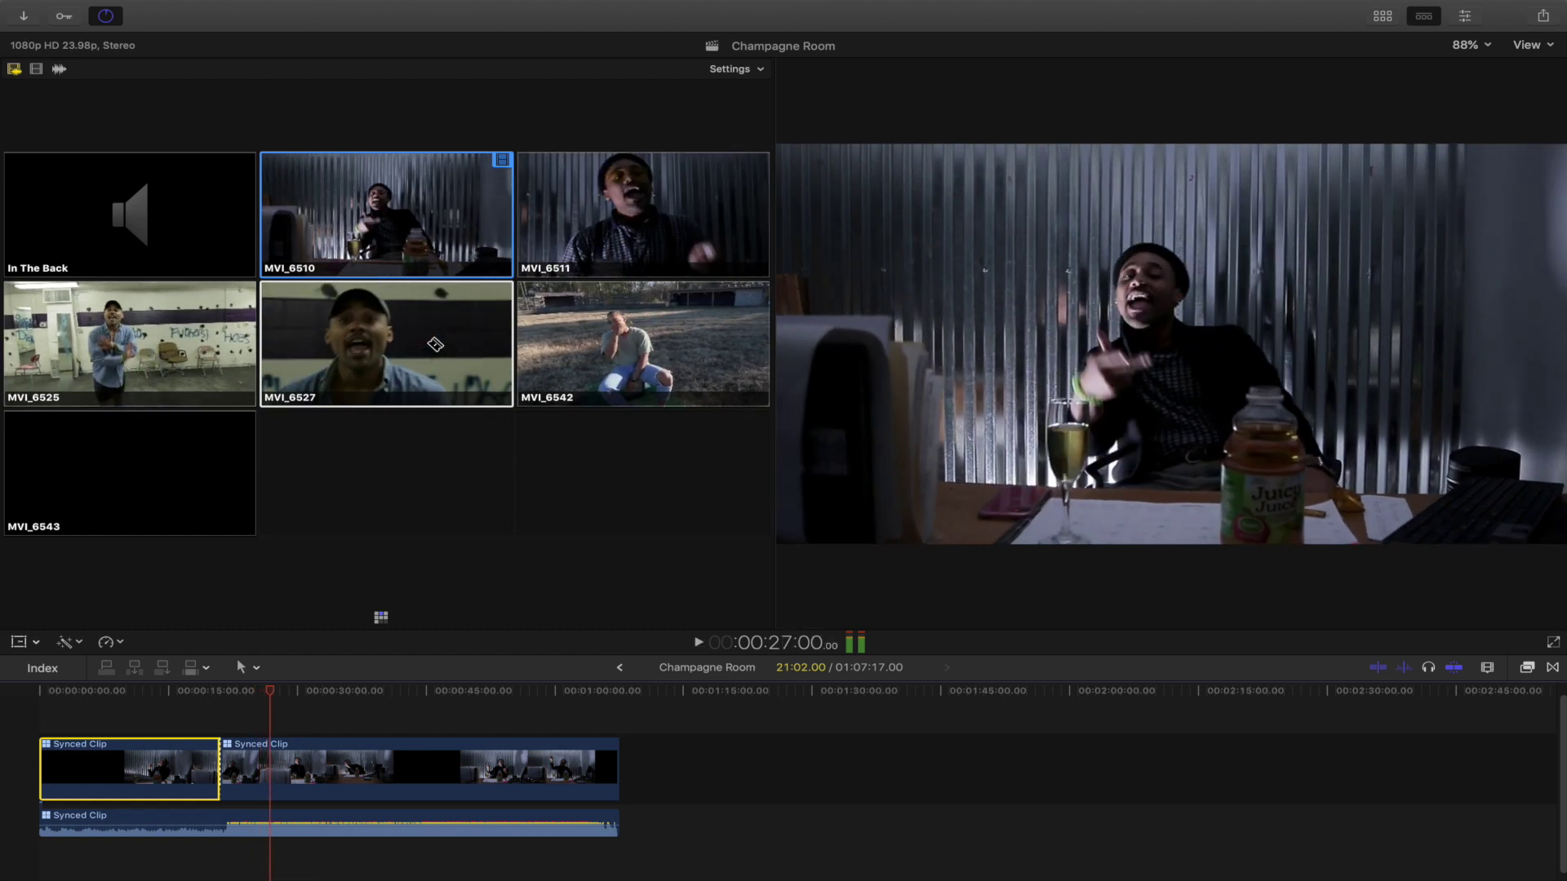
click(435, 344)
Play the MVI_6527 section, cut and switch to the MVI_6542 angle just after 00:00:31:20, and play back the transition.
key(space)
key(space)
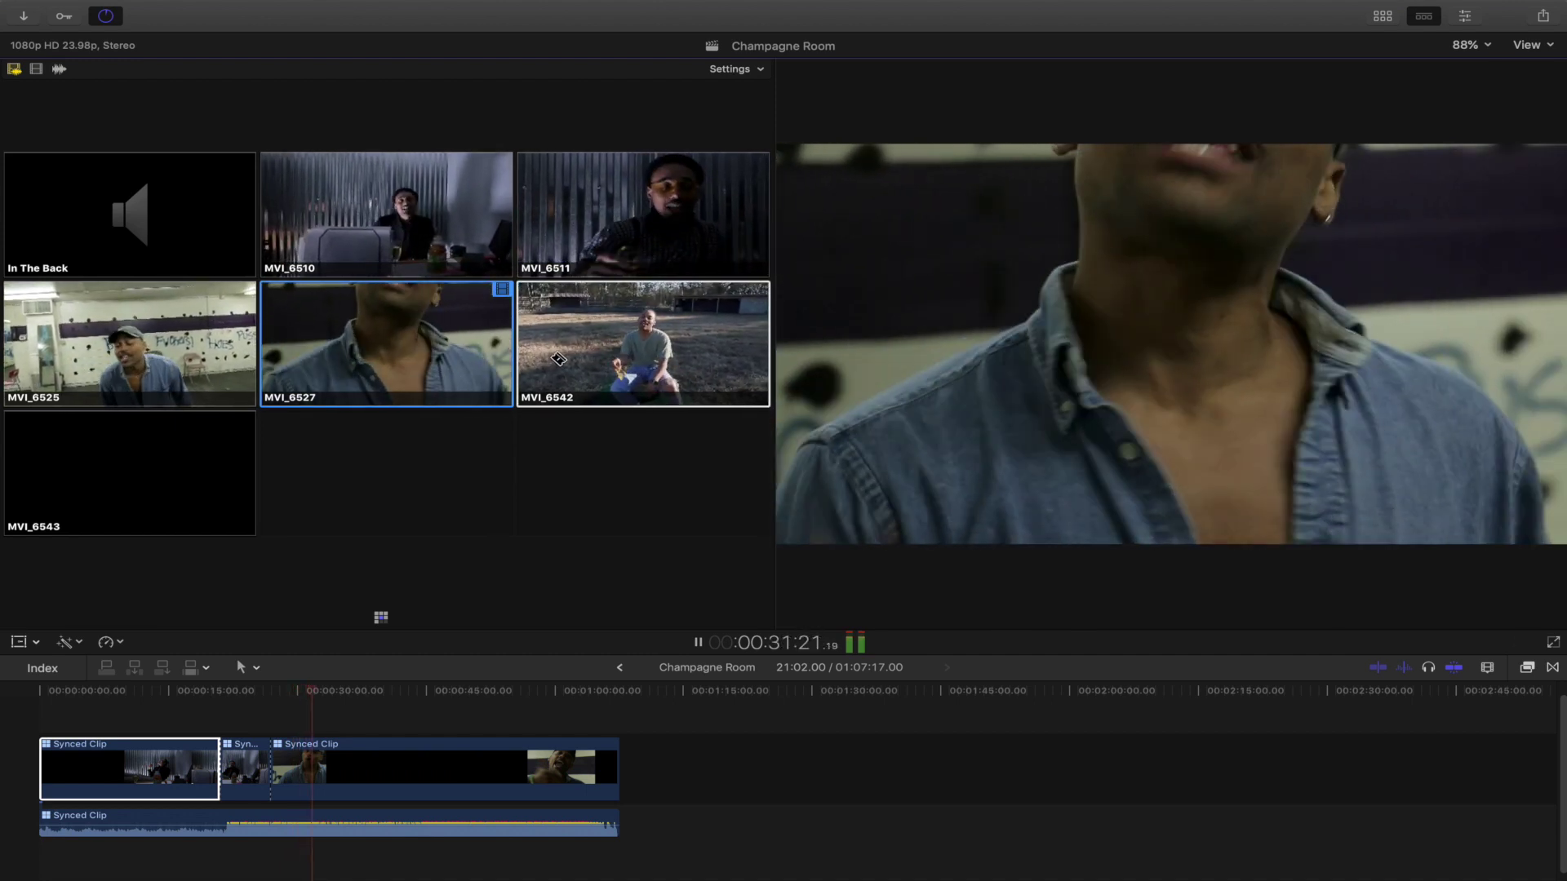
mouse_move(318, 691)
mouse_down()
mouse_move(302, 692)
mouse_move(320, 690)
mouse_up()
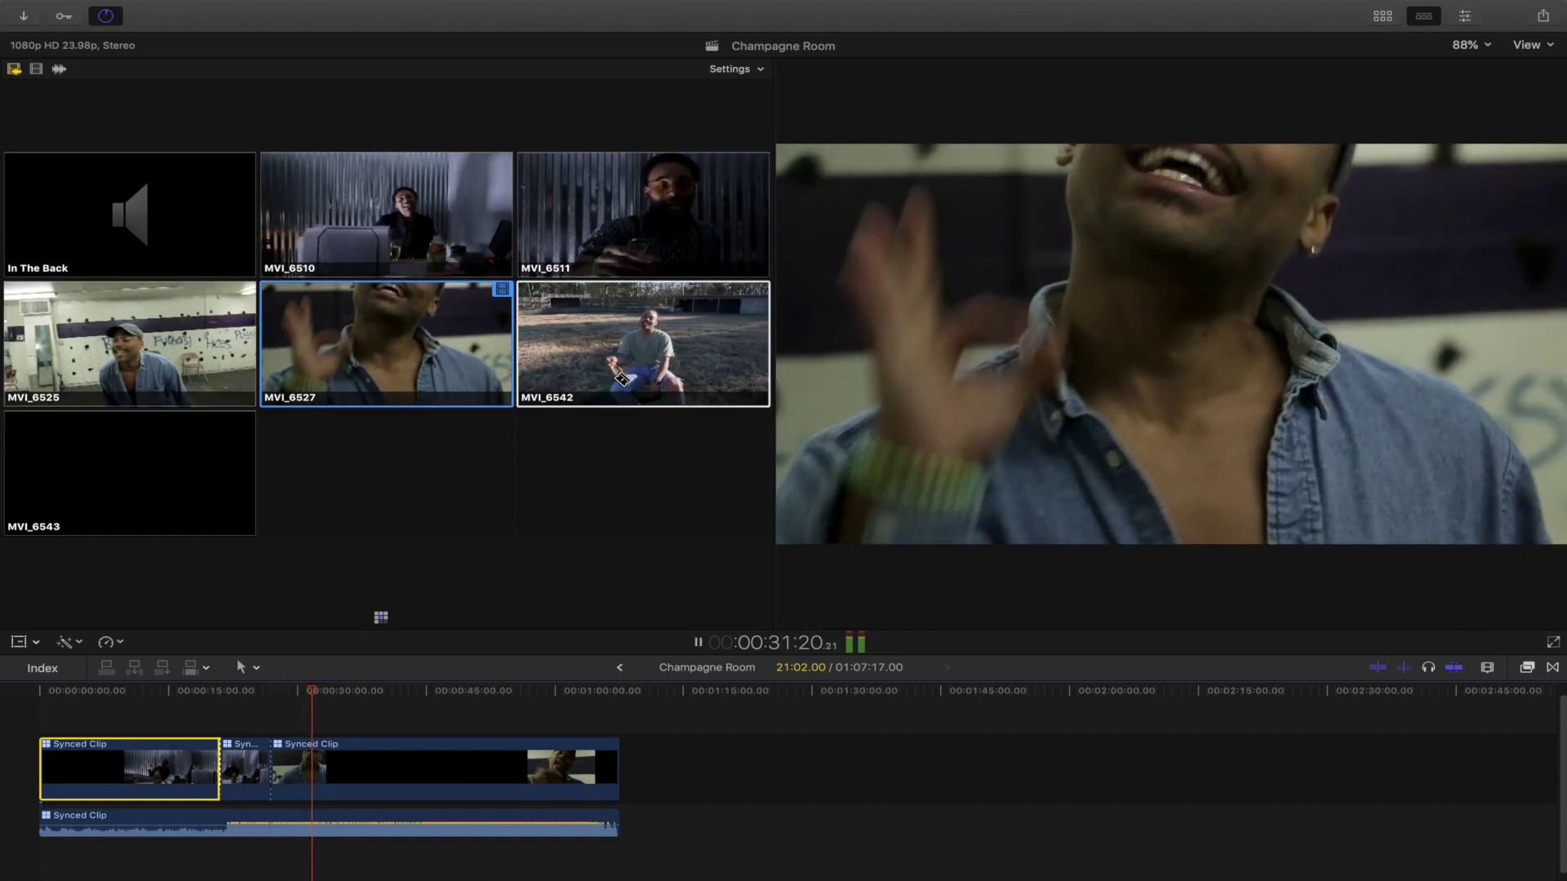
click(626, 378)
key(space)
drag(308, 691, 299, 691)
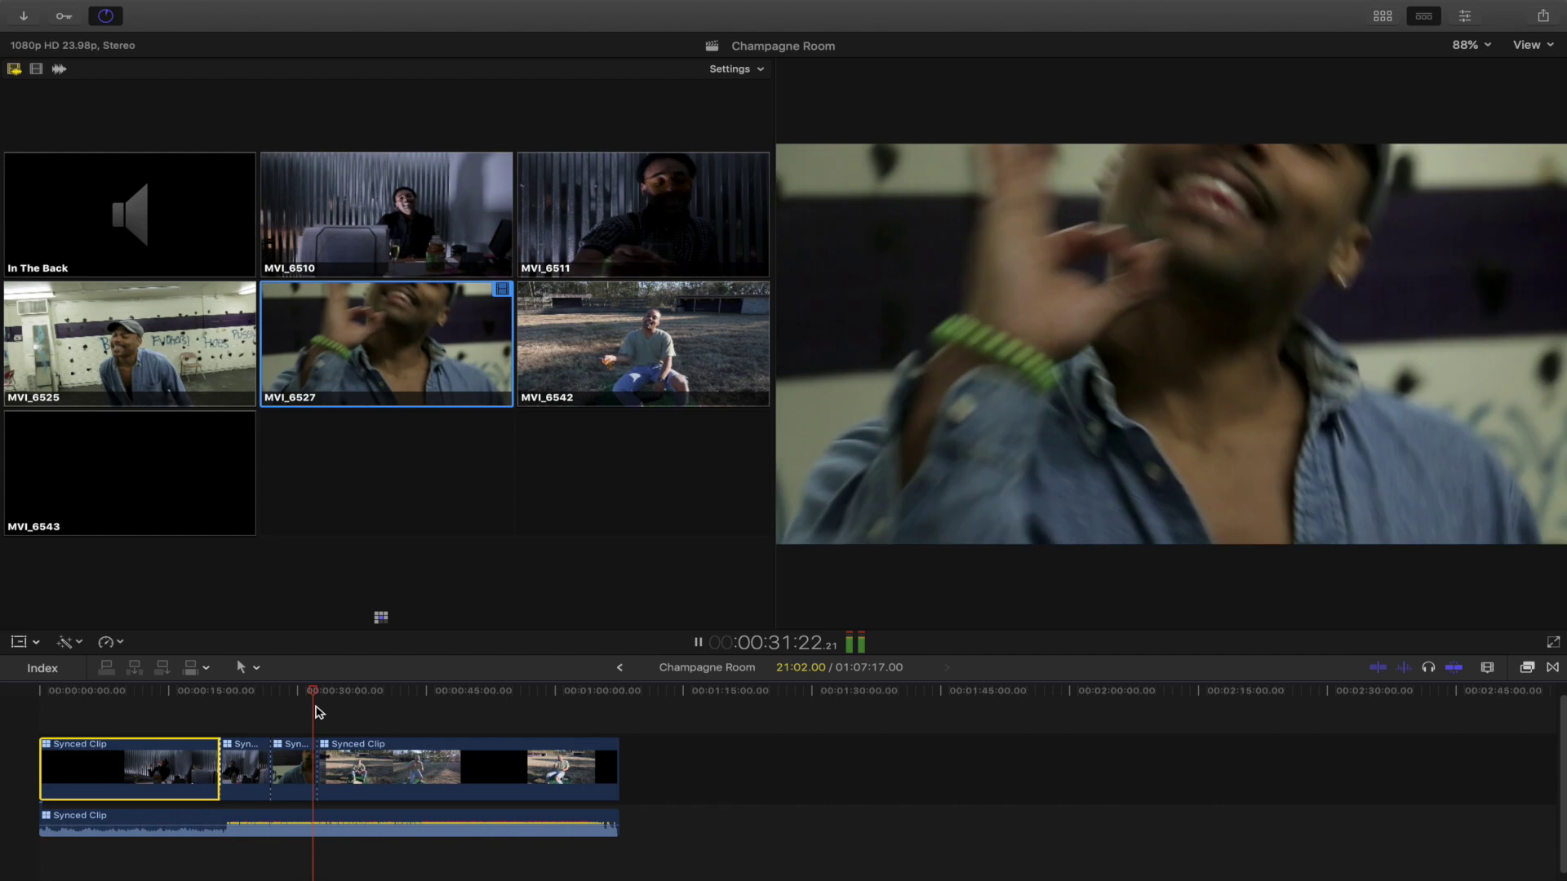
Roll the edit between MVI_6527 and MVI_6542 earlier so the MVI_6527 section lasts 03:19, then play back the cut.
key(space)
key(super+equal)
key(super+equal)
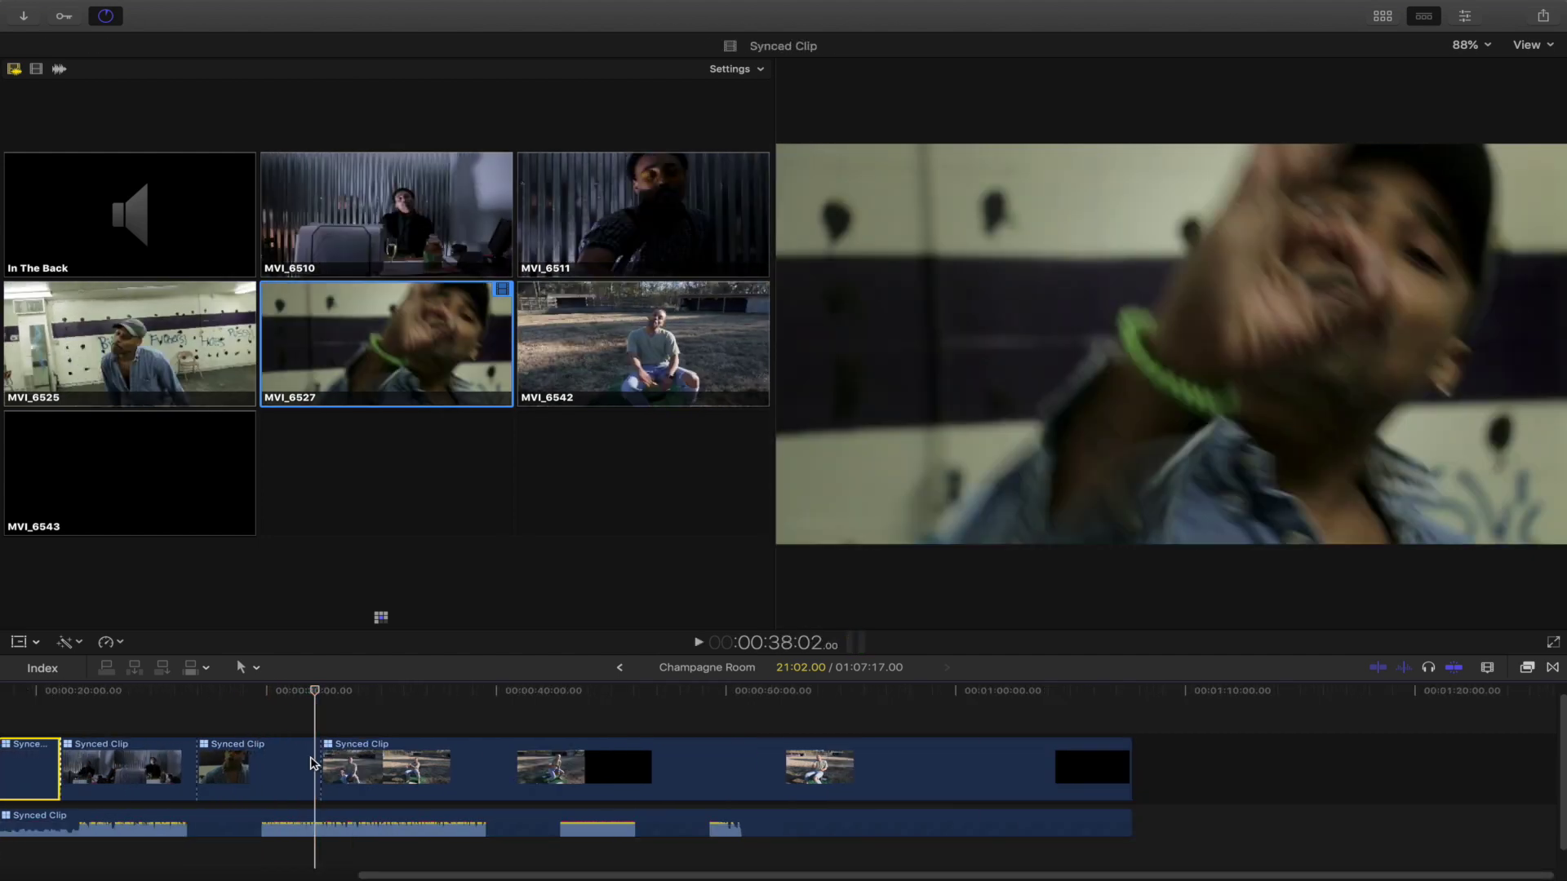
drag(315, 760, 283, 756)
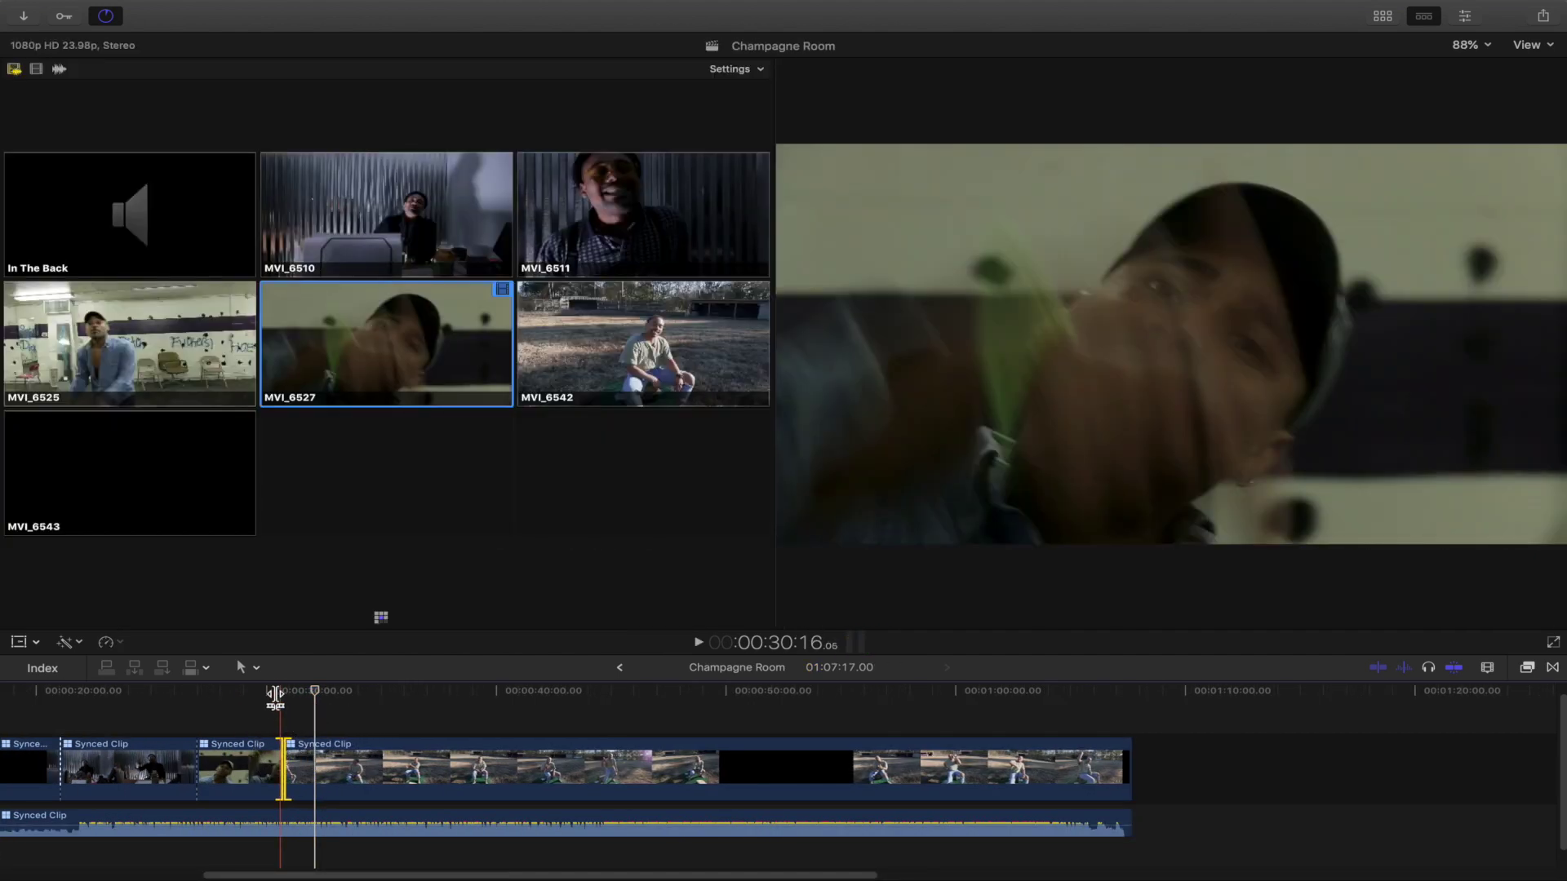
click(267, 690)
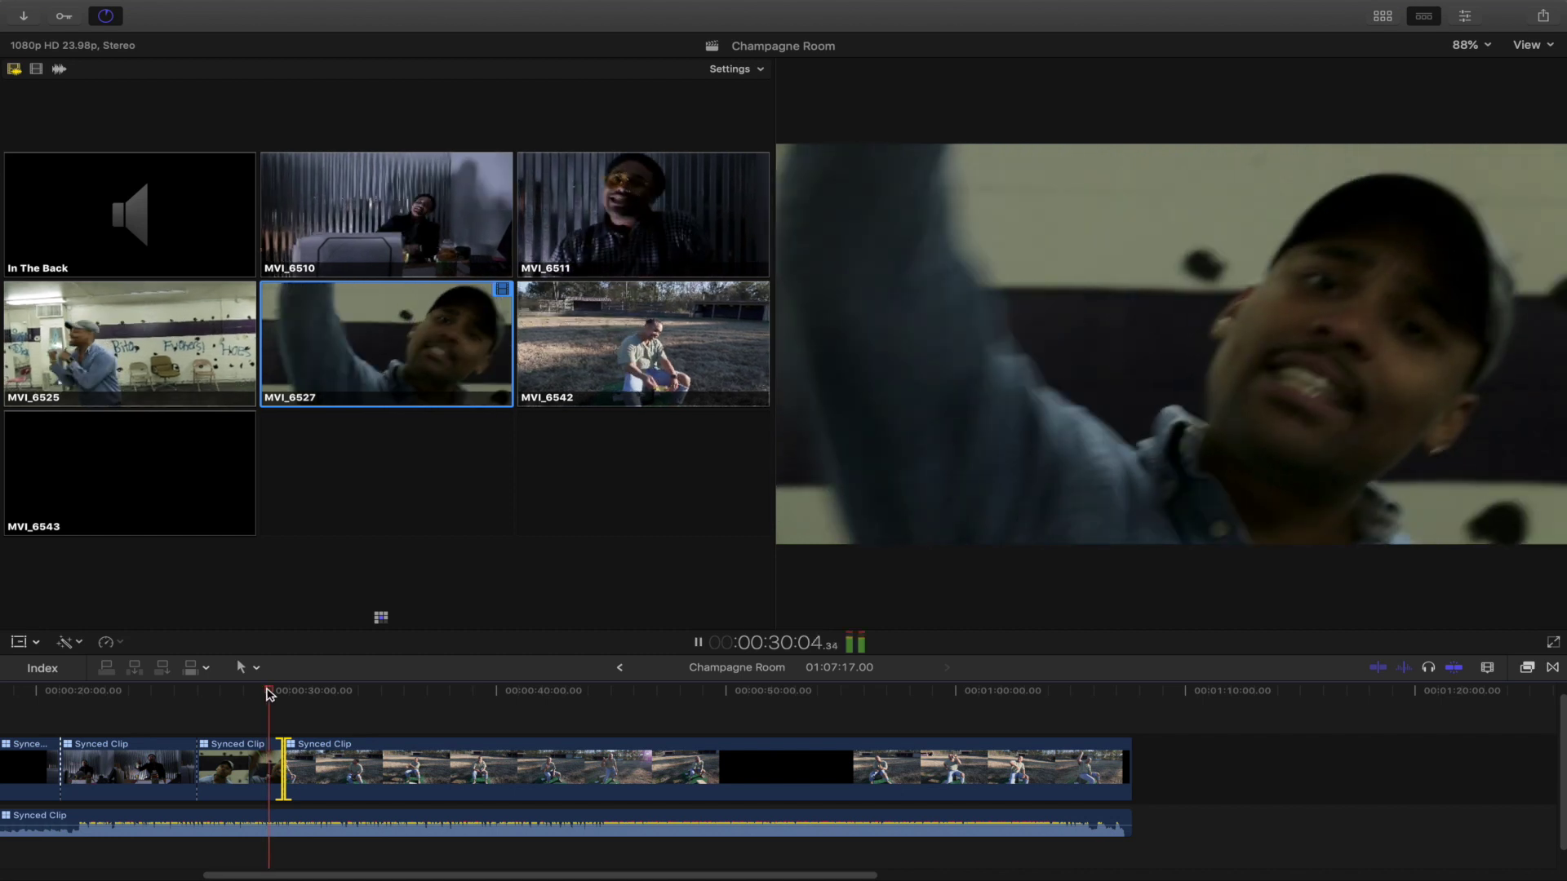
key(6)
key(5)
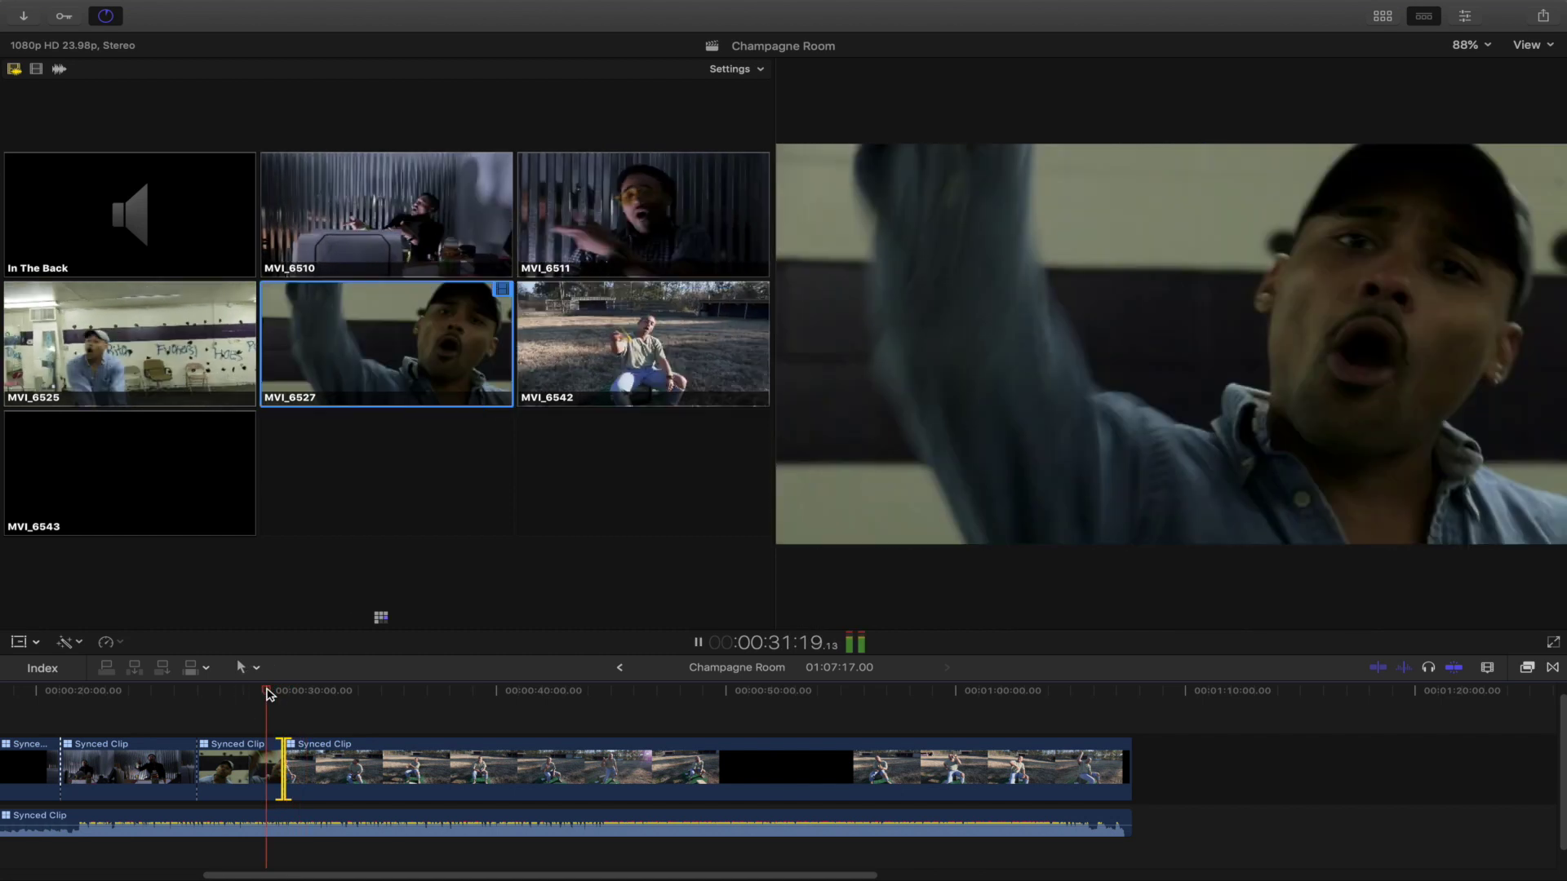
key(space)
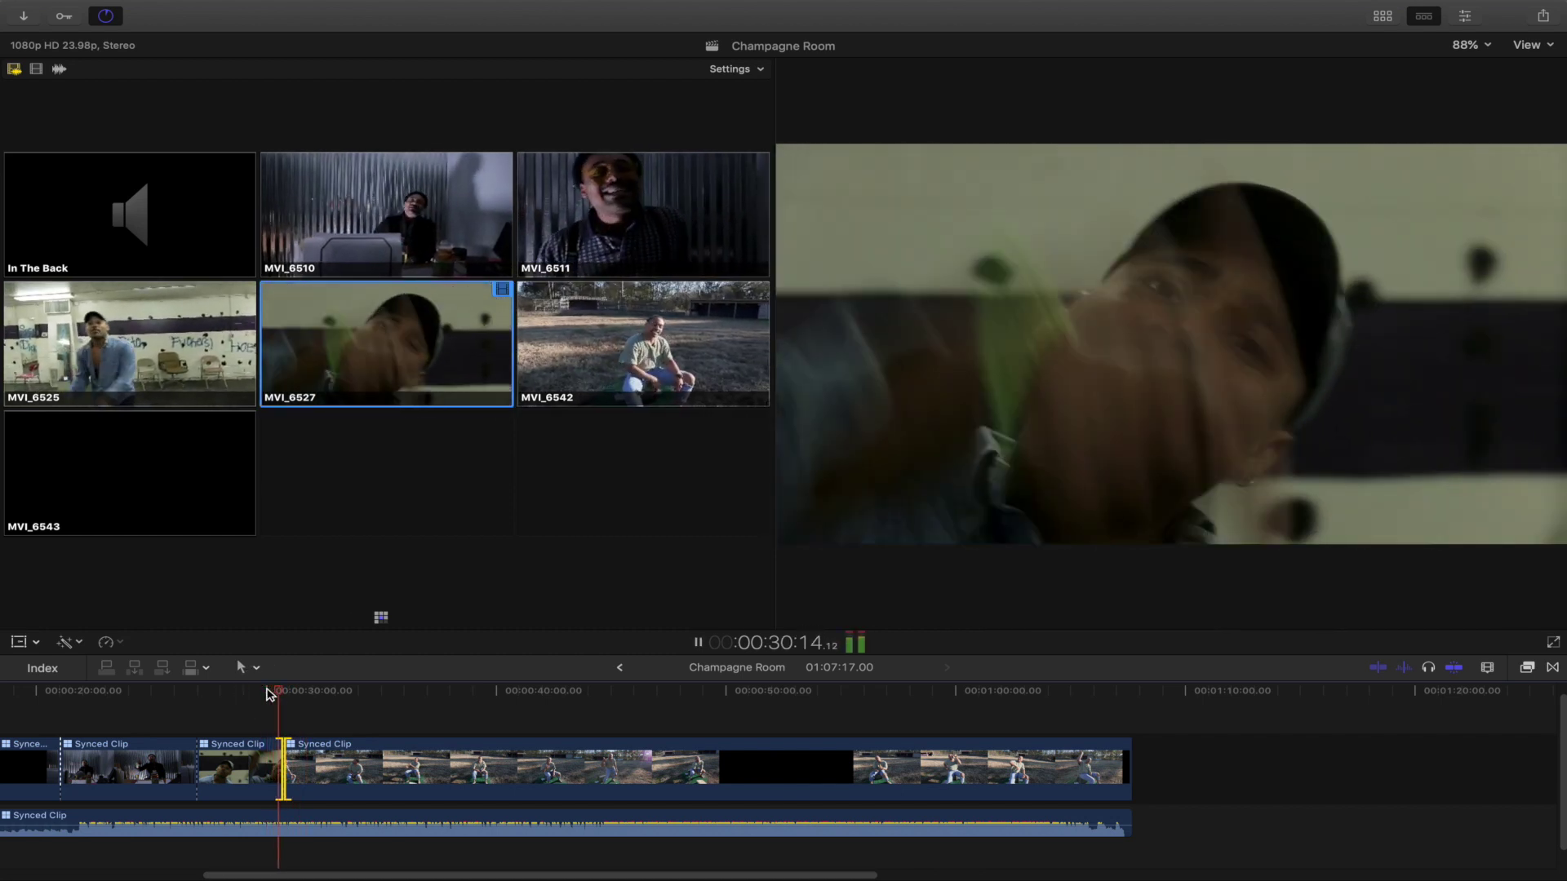
key(space)
Change the active video angle of the 03:19 section from MVI_6527 to MVI_6511.
click(234, 688)
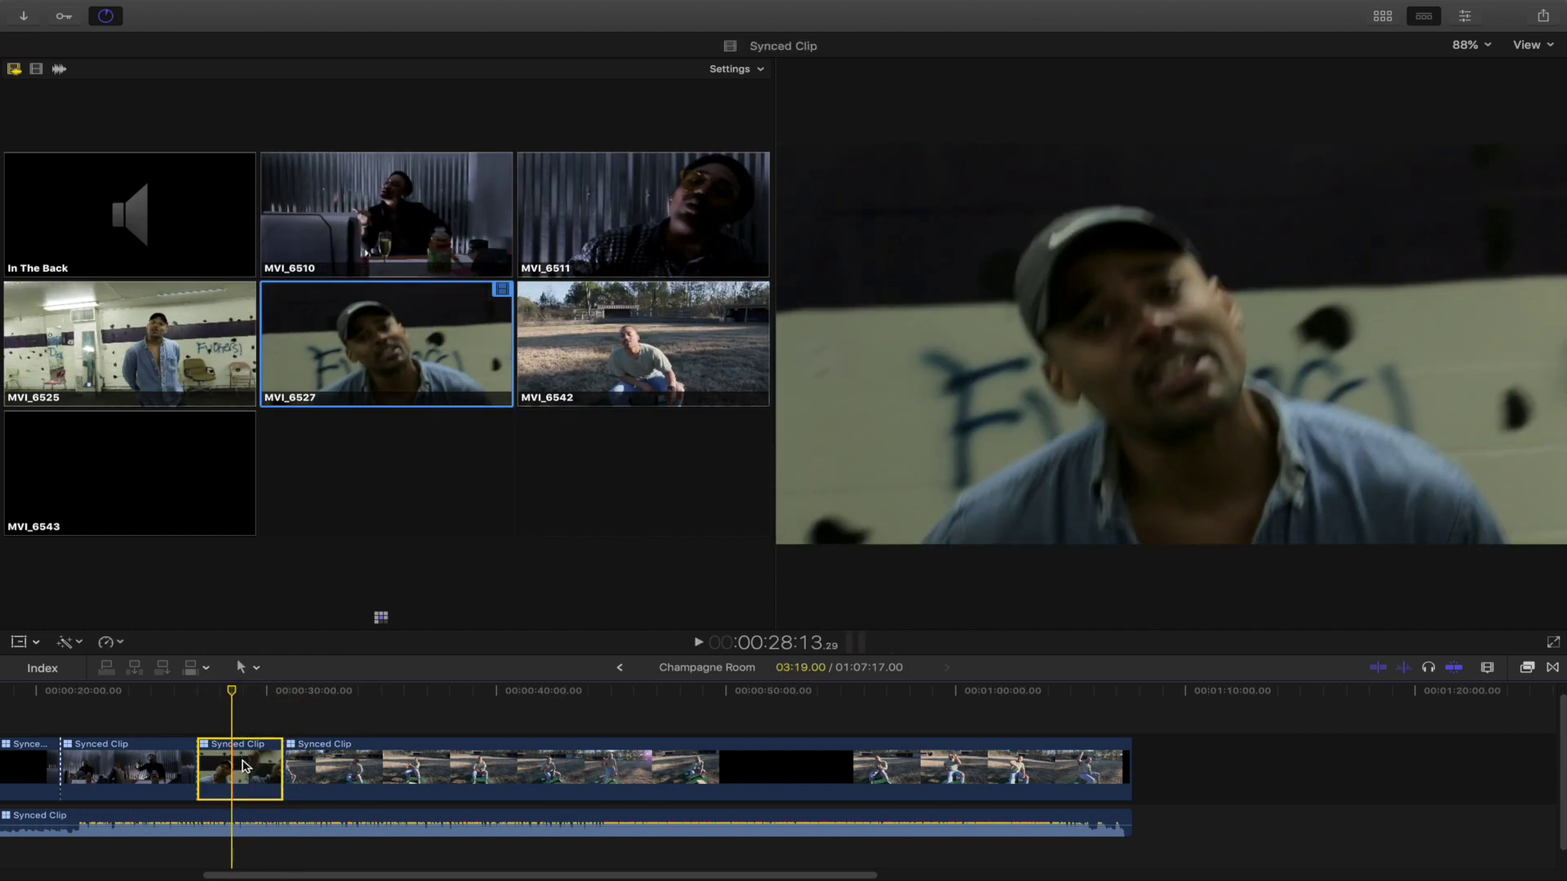
right_click(245, 767)
mouse_move(390, 558)
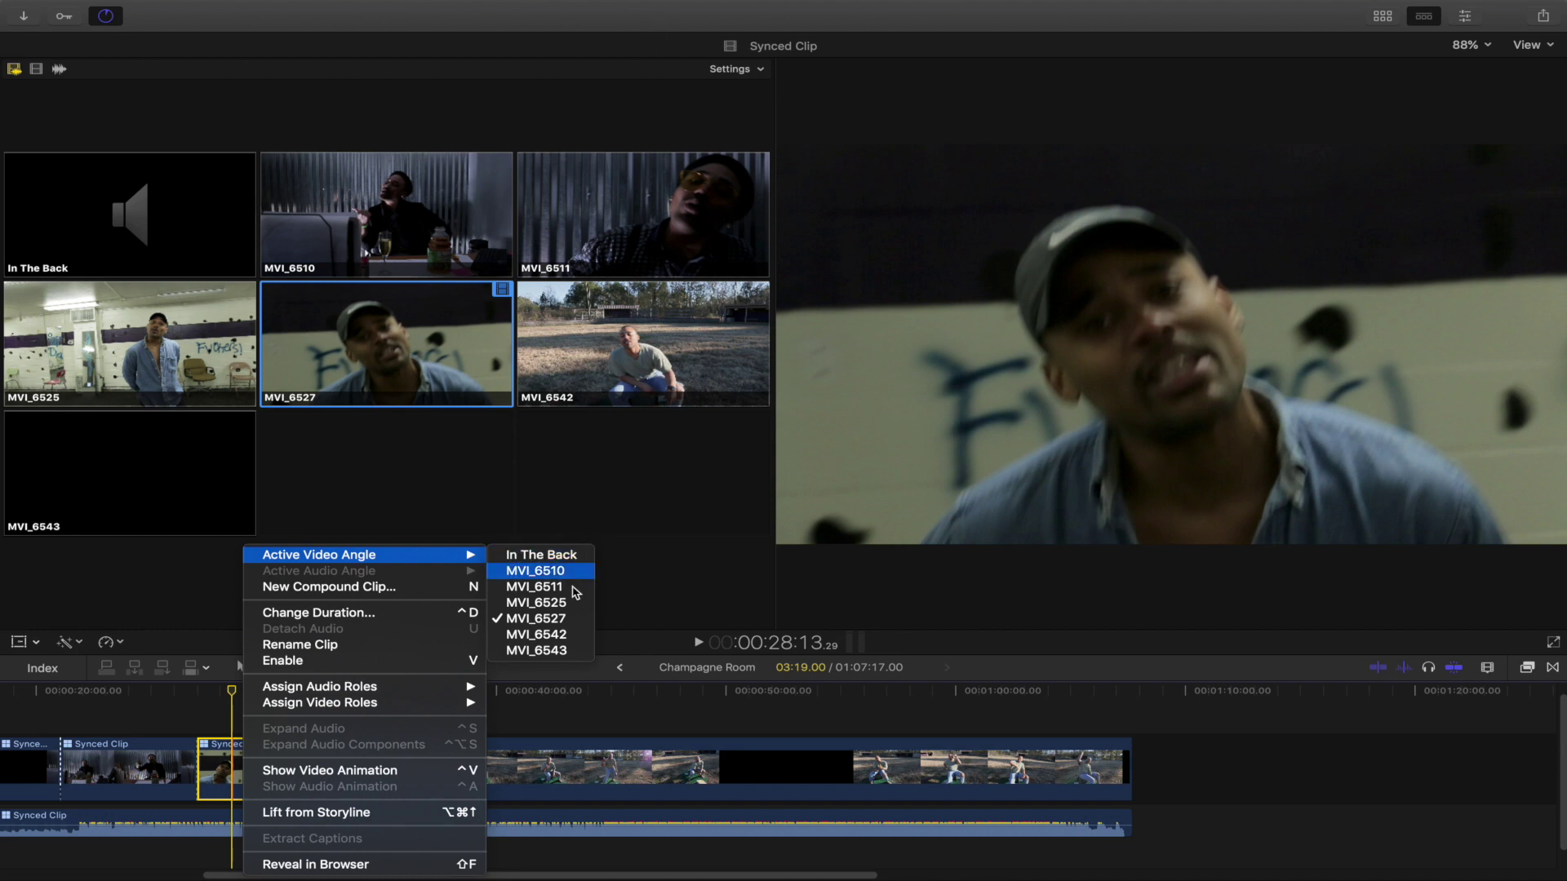
click(556, 591)
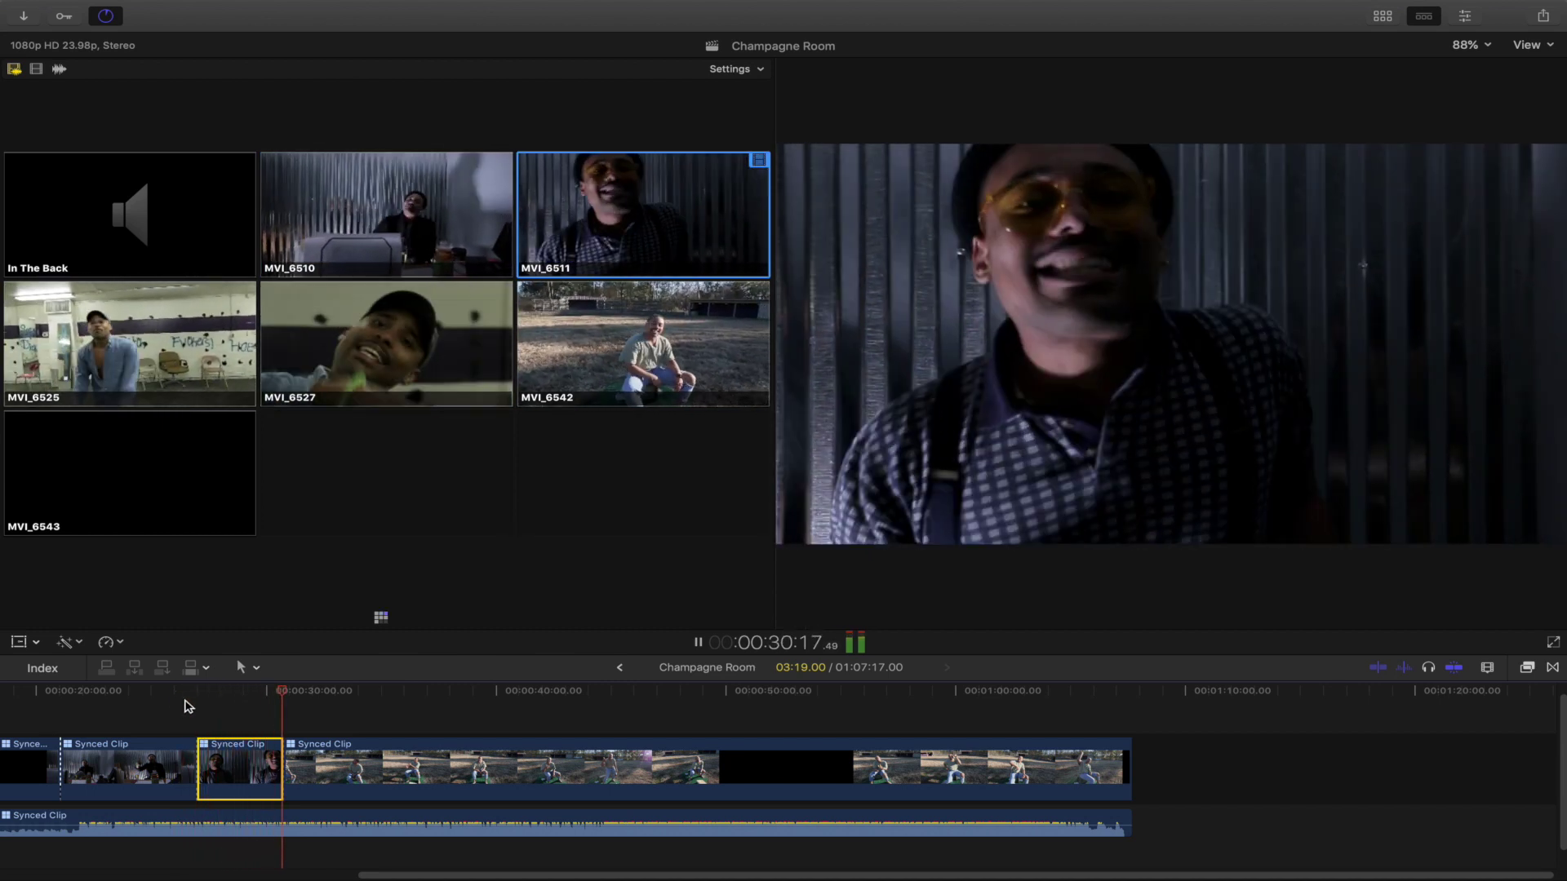
Roll the edit between MVI_6511 and MVI_6542 later to 00:00:33:16 and play back the transition.
key(space)
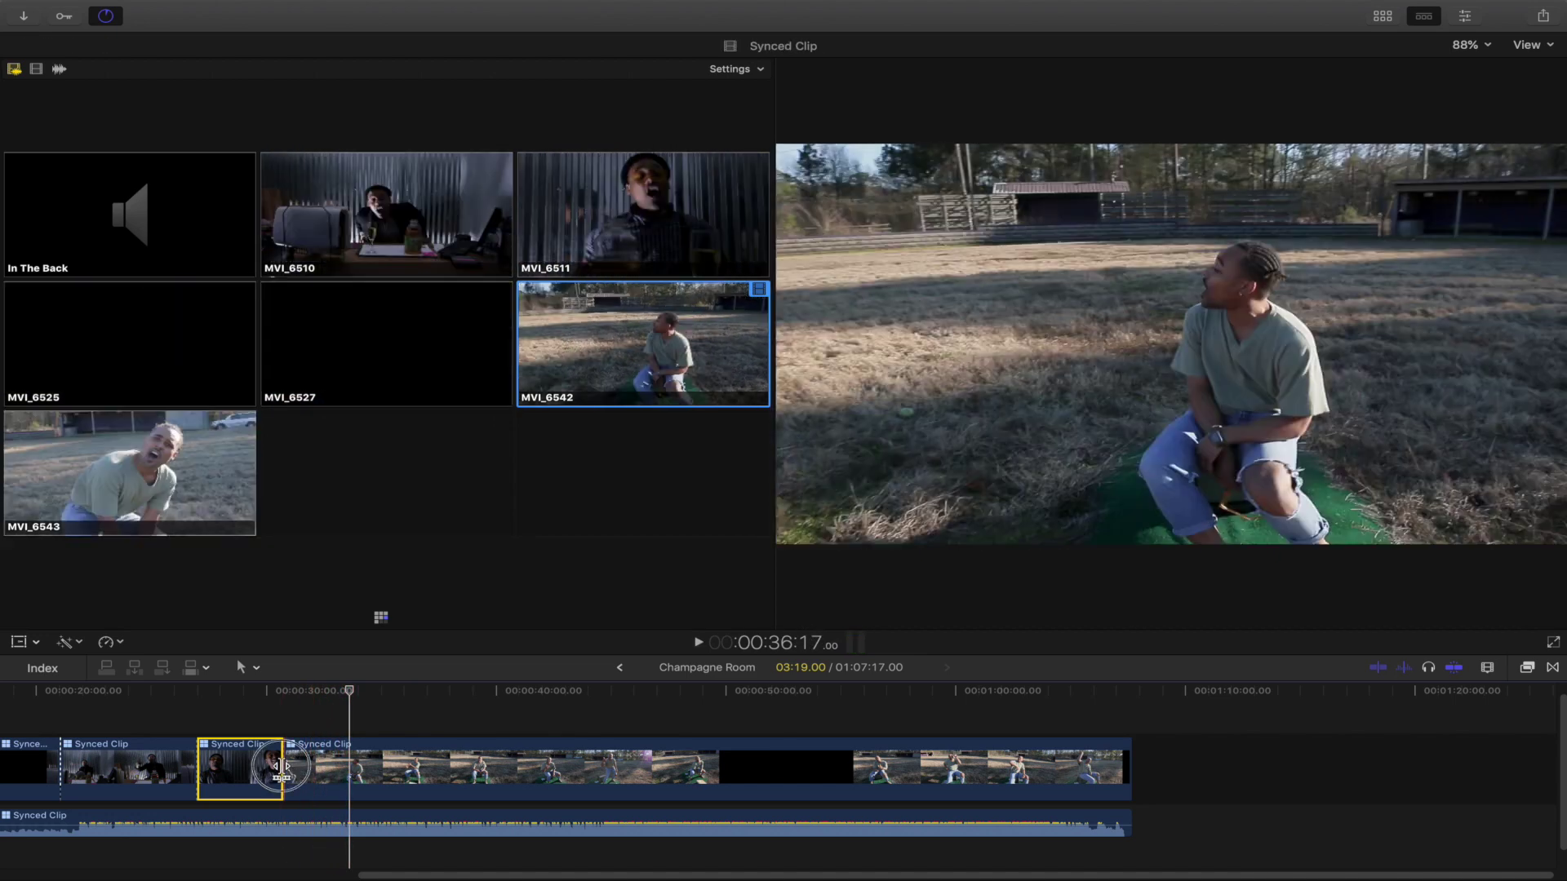
drag(281, 775, 349, 775)
click(332, 694)
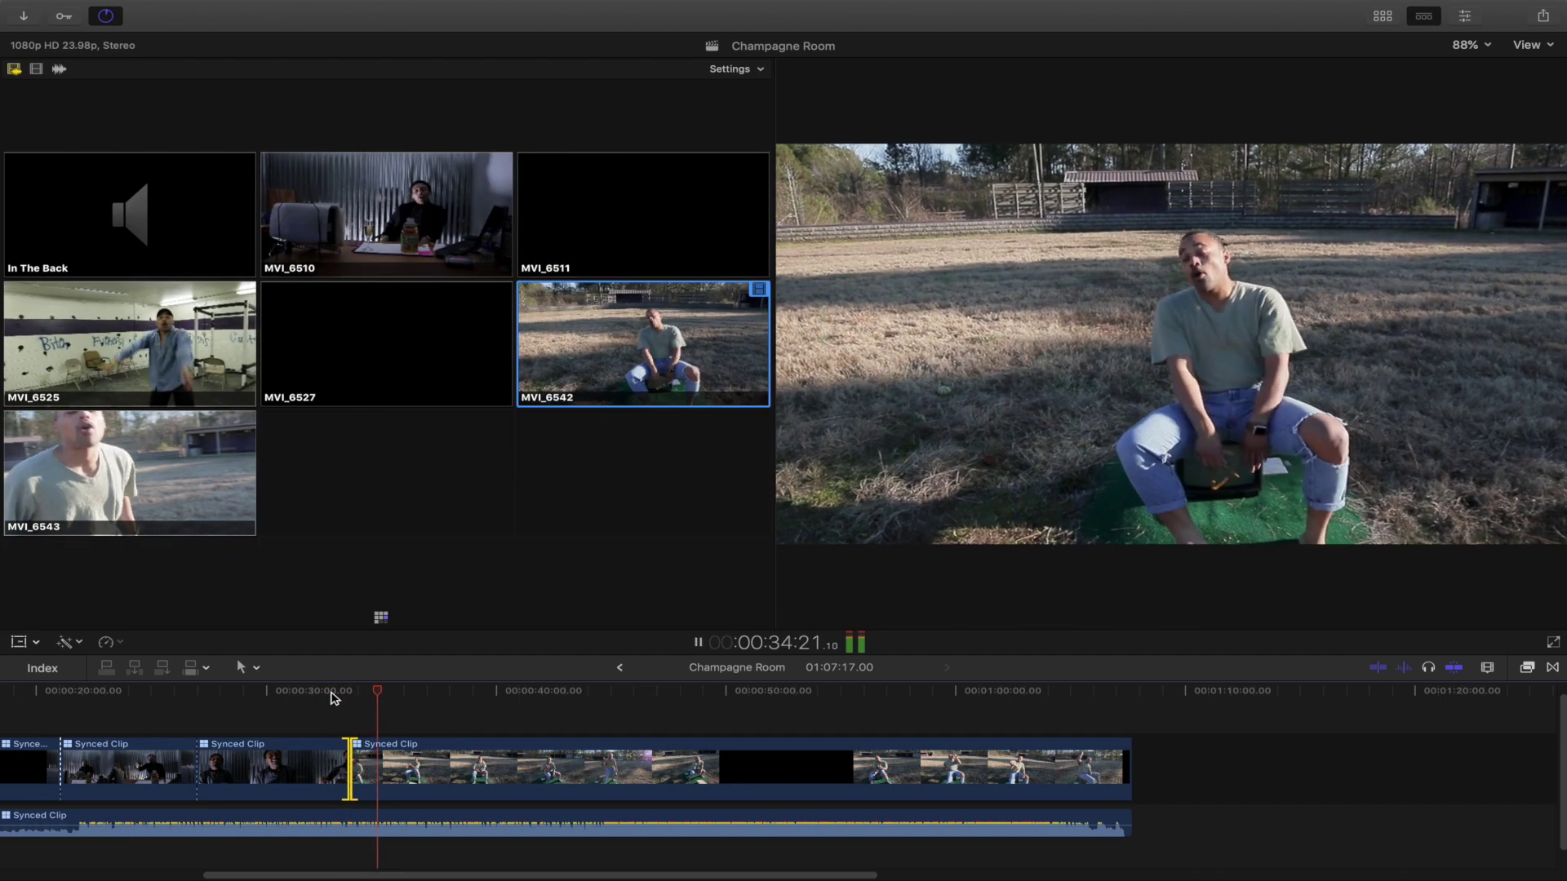
key(super+minus)
click(257, 673)
click(258, 676)
click(264, 687)
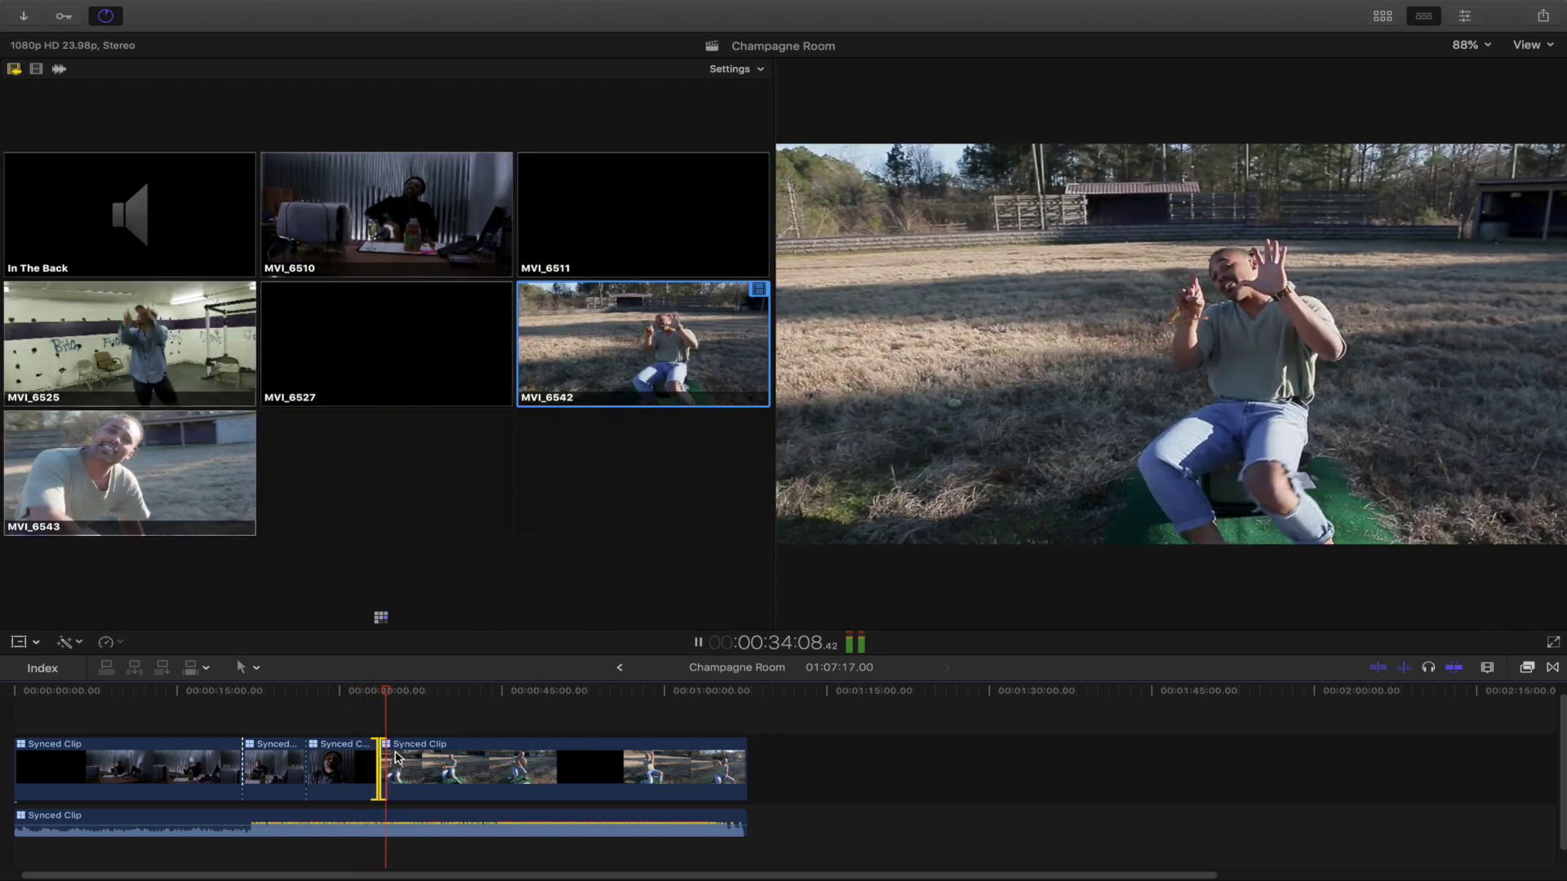
Cut and switch from MVI_6542 to the MVI_6543 angle at 00:00:36:12, then play back the new cut.
key(space)
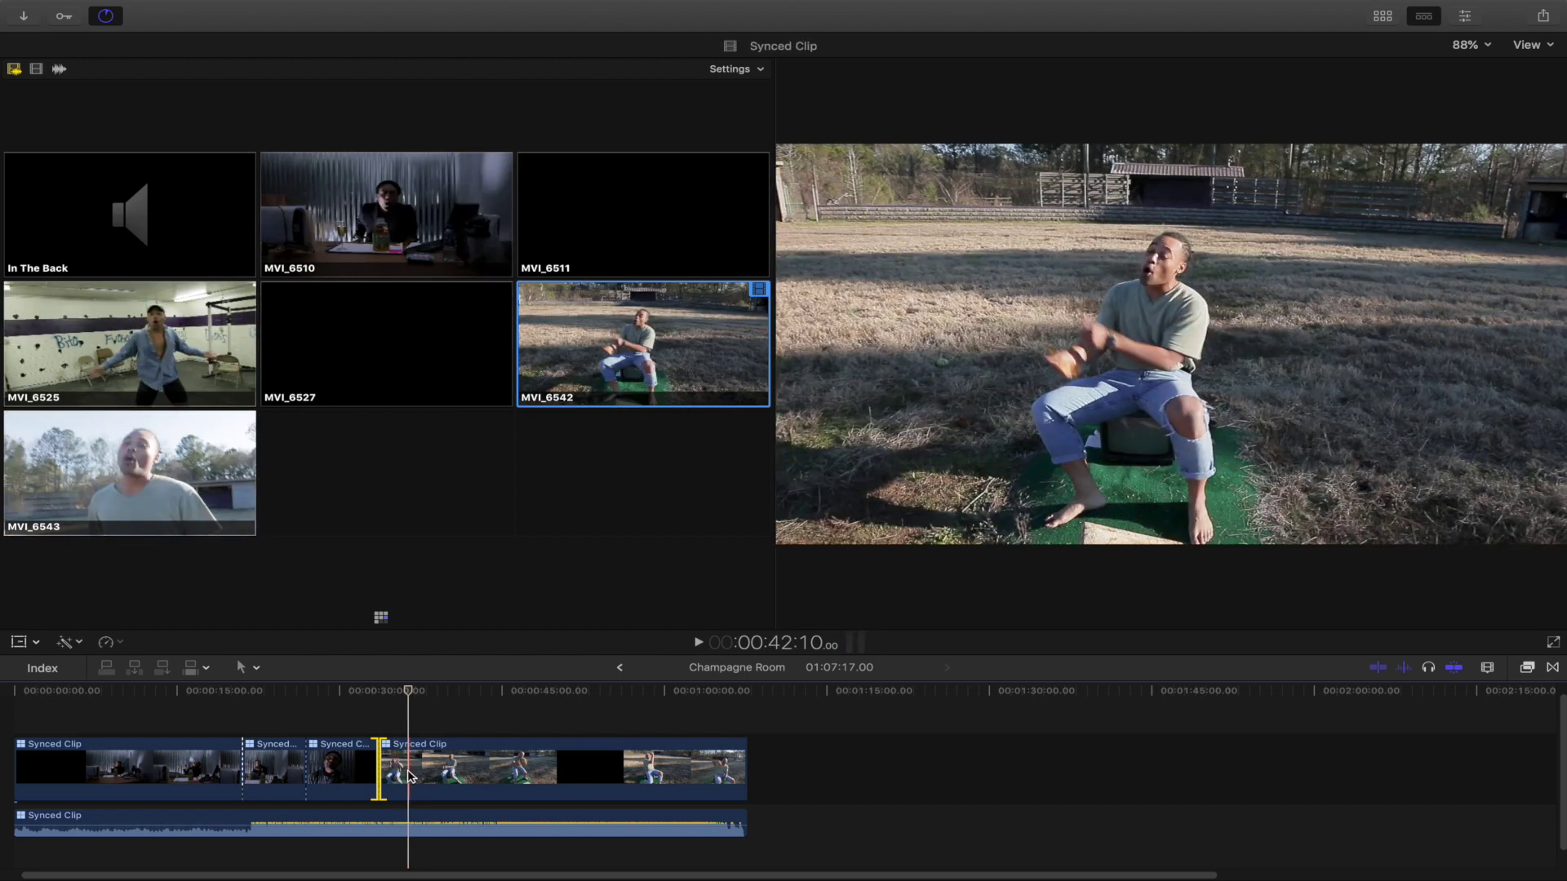
click(216, 529)
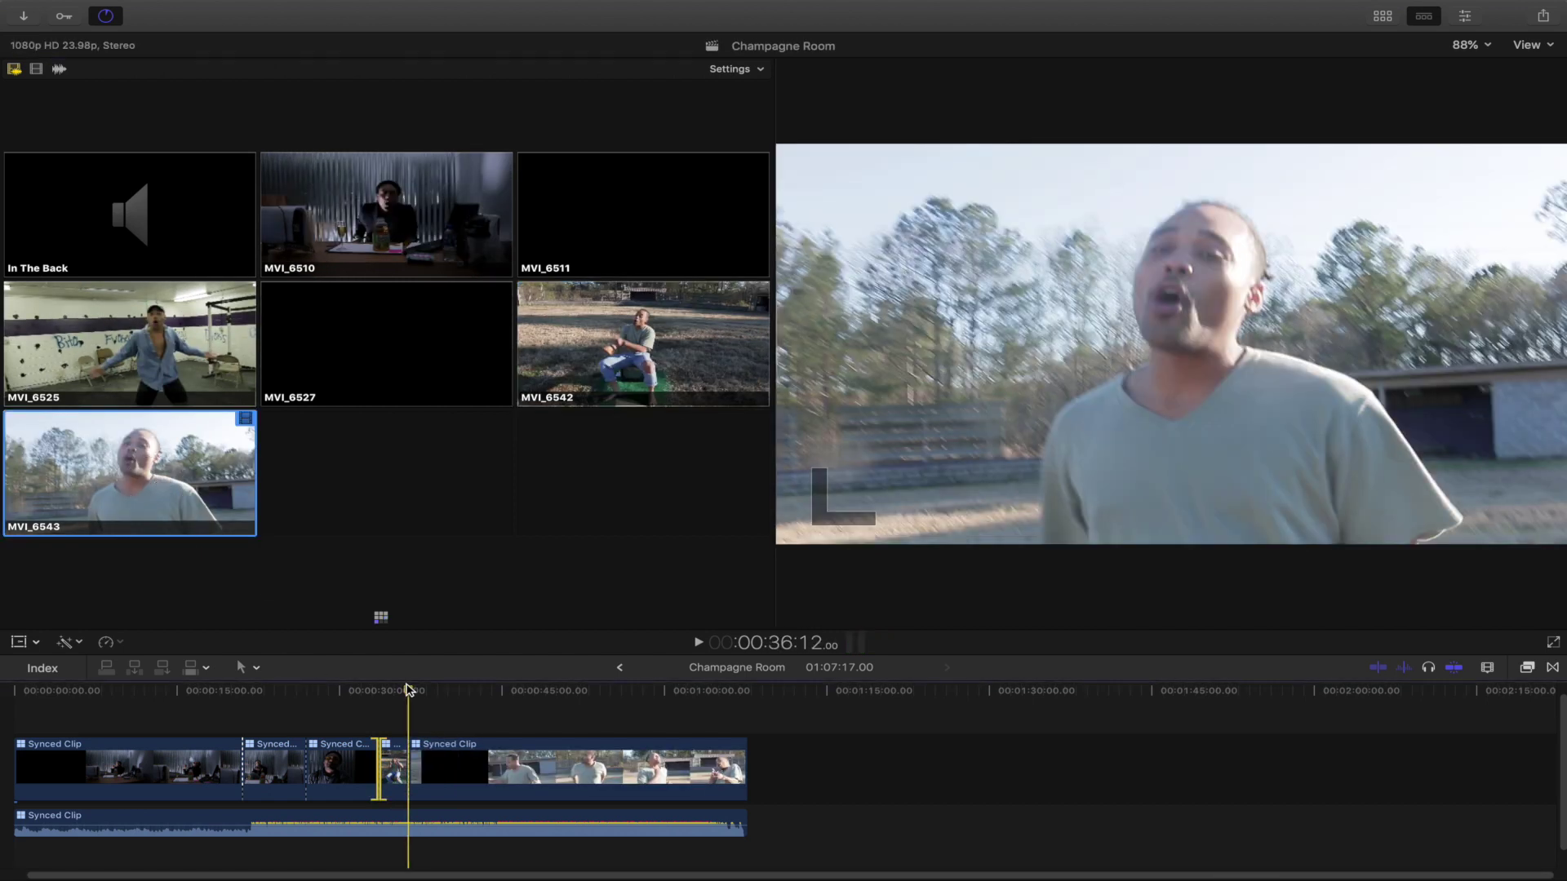
click(396, 691)
key(space)
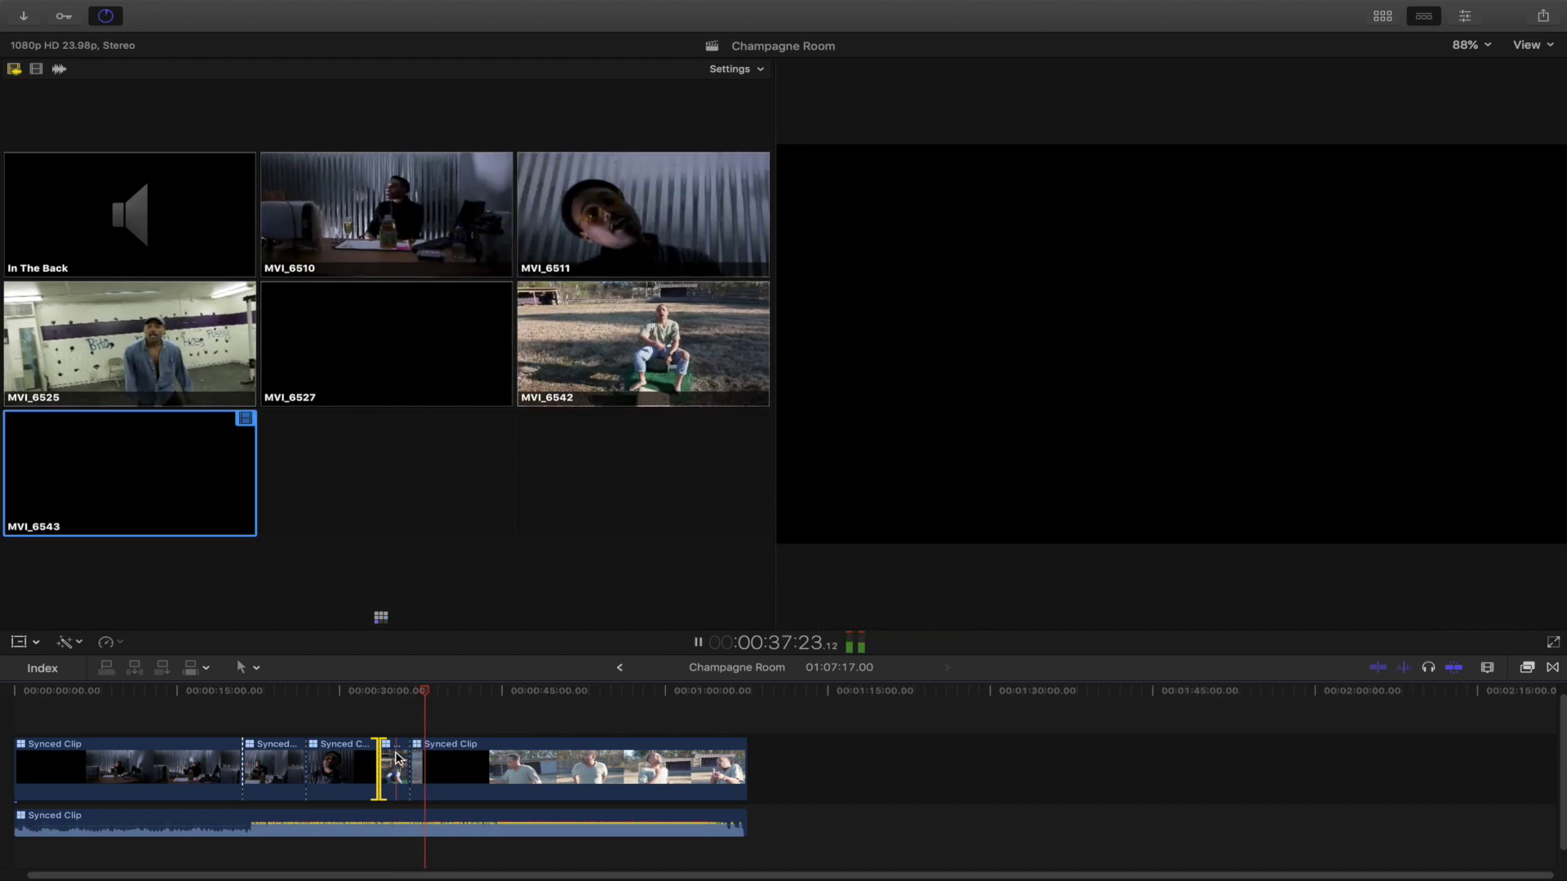
Blade the MVI_6543 section at about 00:00:40:19, where the footage resumes after the black gap.
key(super+equal)
key(super+equal)
key(space)
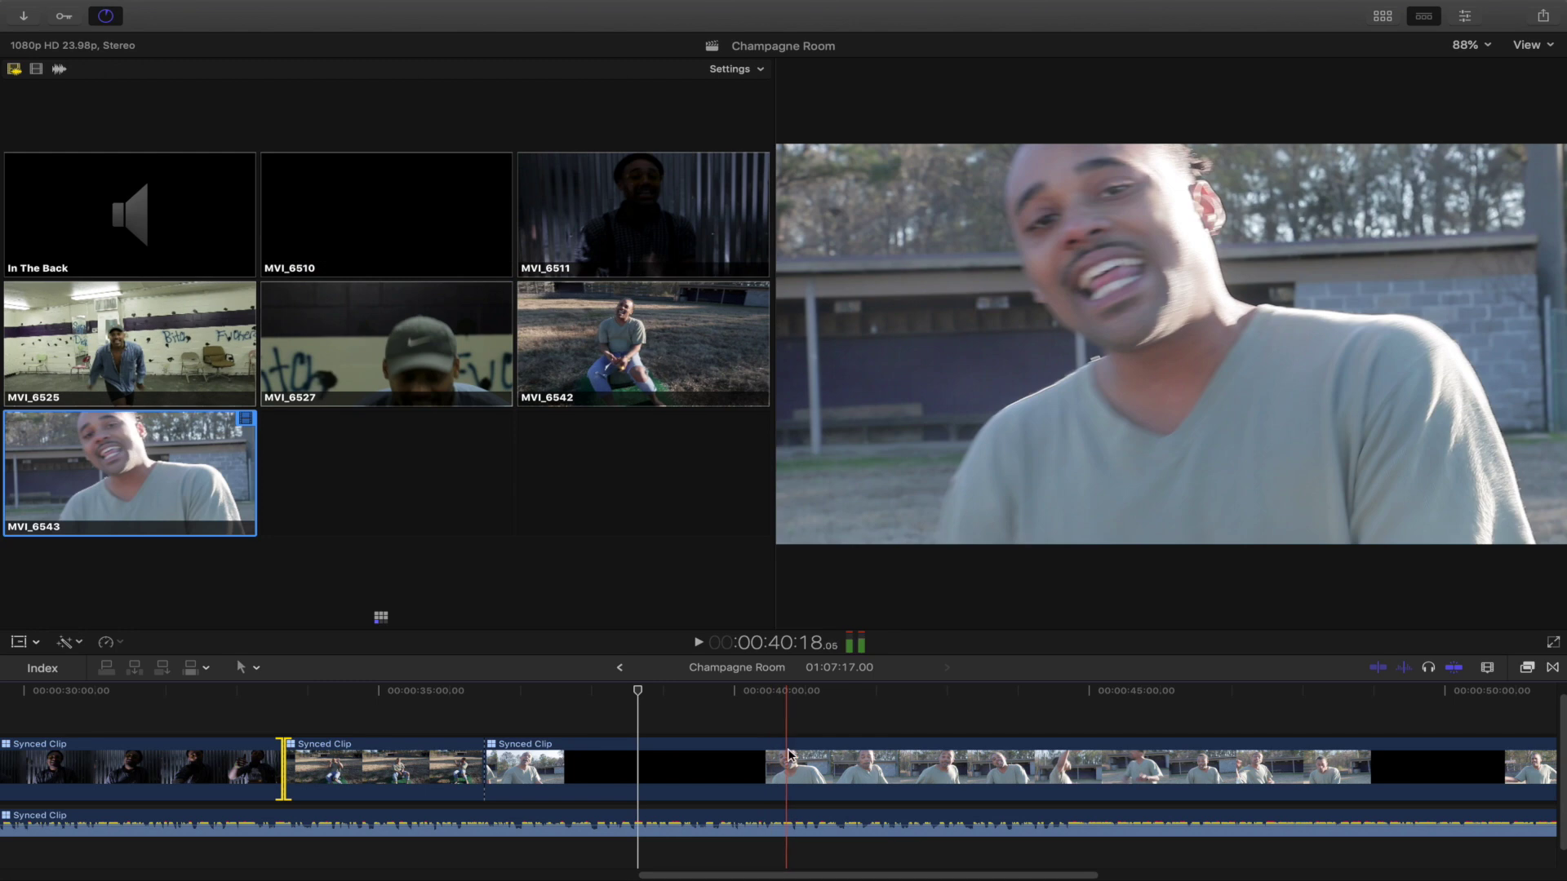
key(b)
click(787, 759)
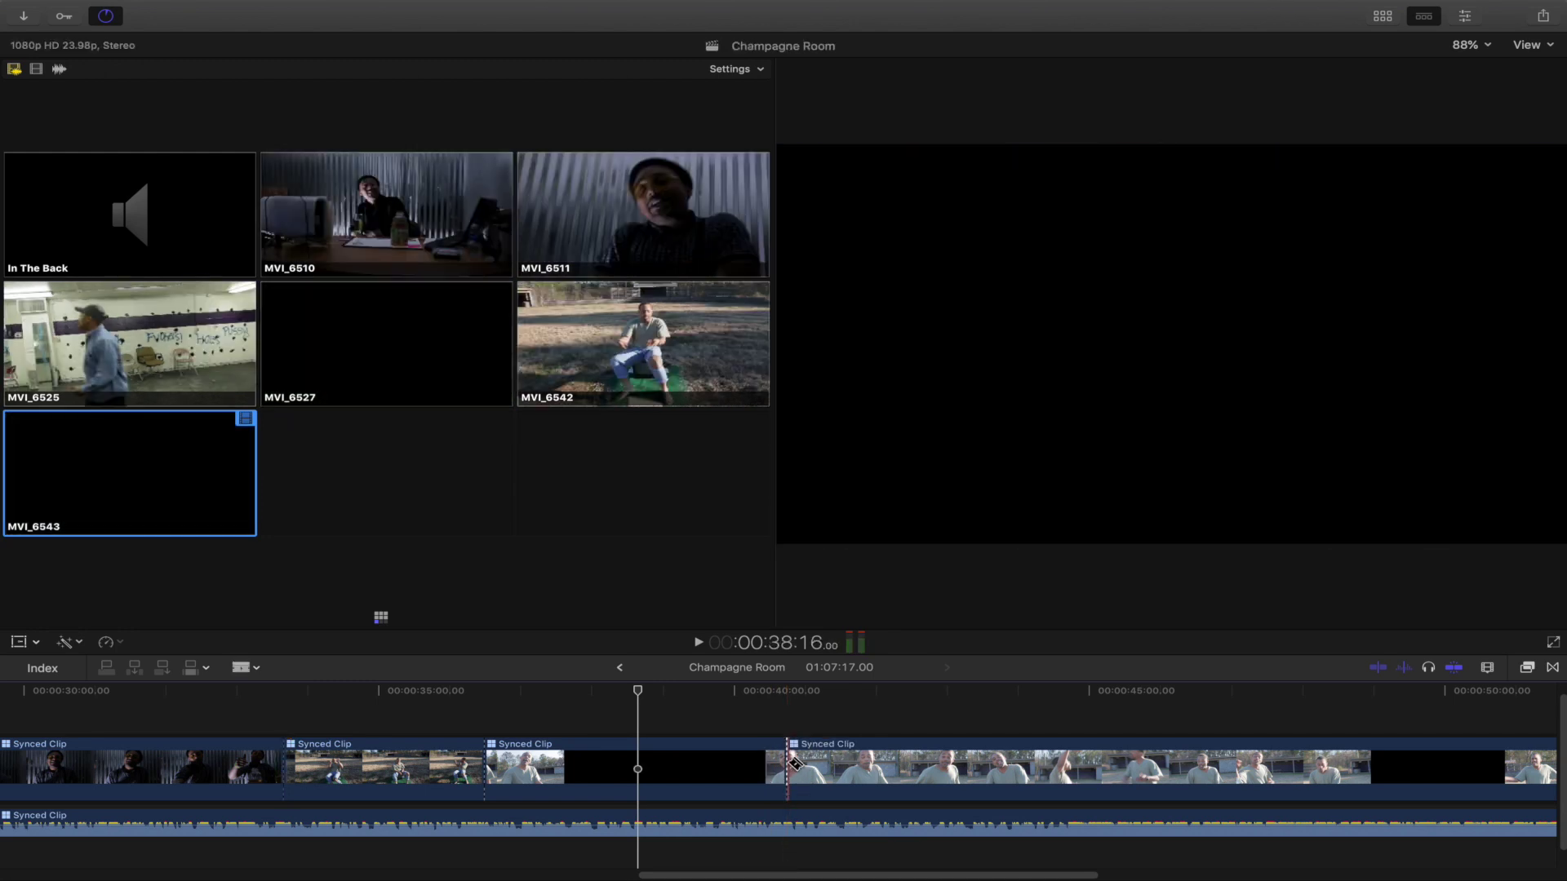
Change the active video angle of the section between 00:00:36:12 and the new cut to MVI_6510 and play it back.
key(a)
click(649, 759)
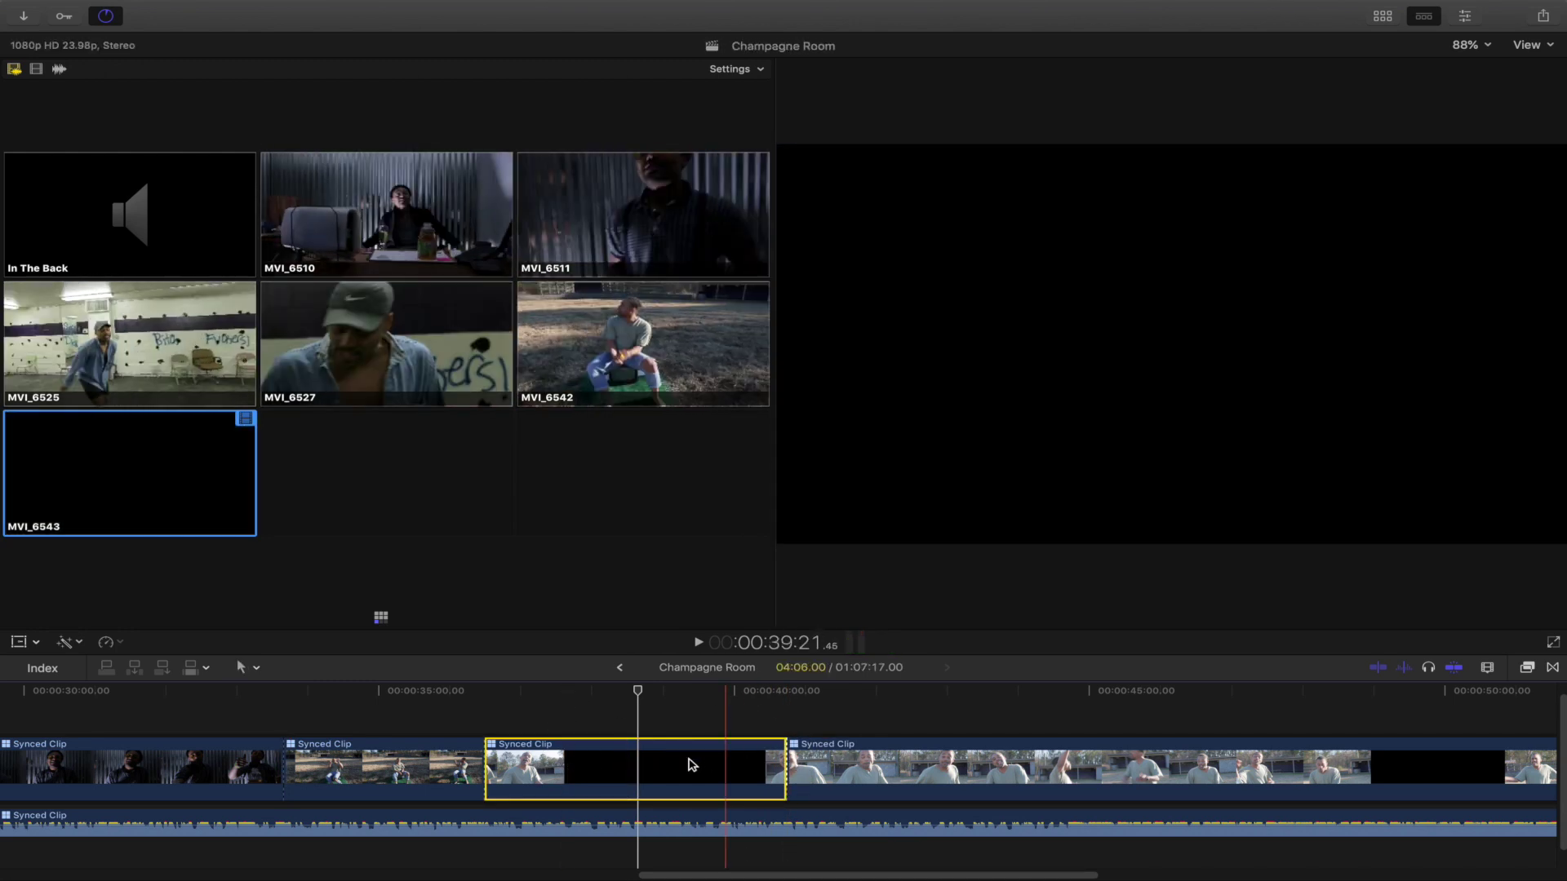
right_click(688, 764)
mouse_move(765, 561)
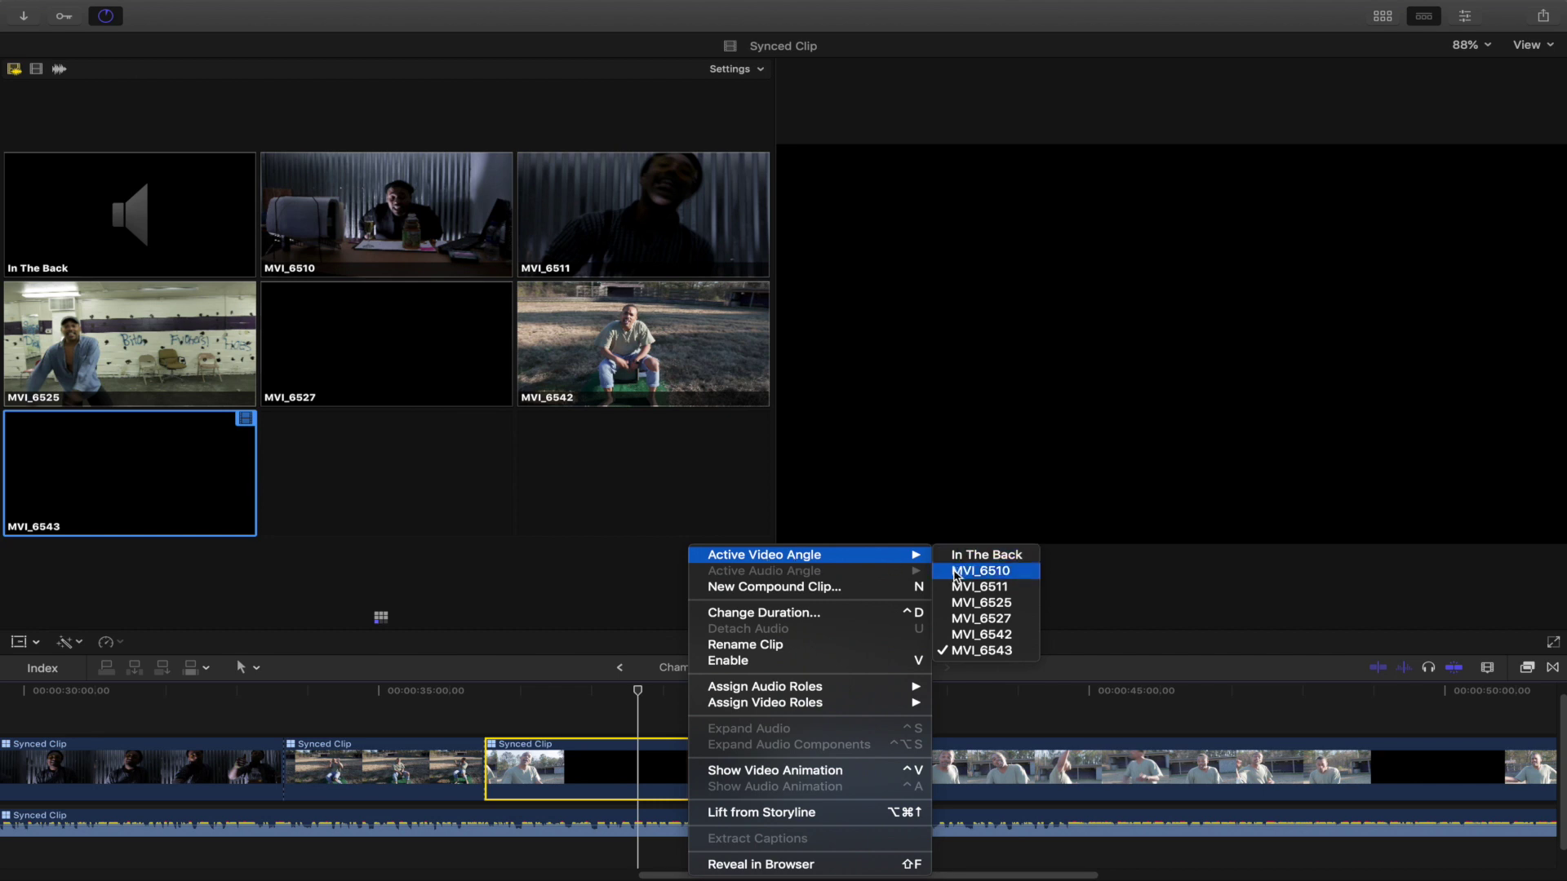
click(962, 574)
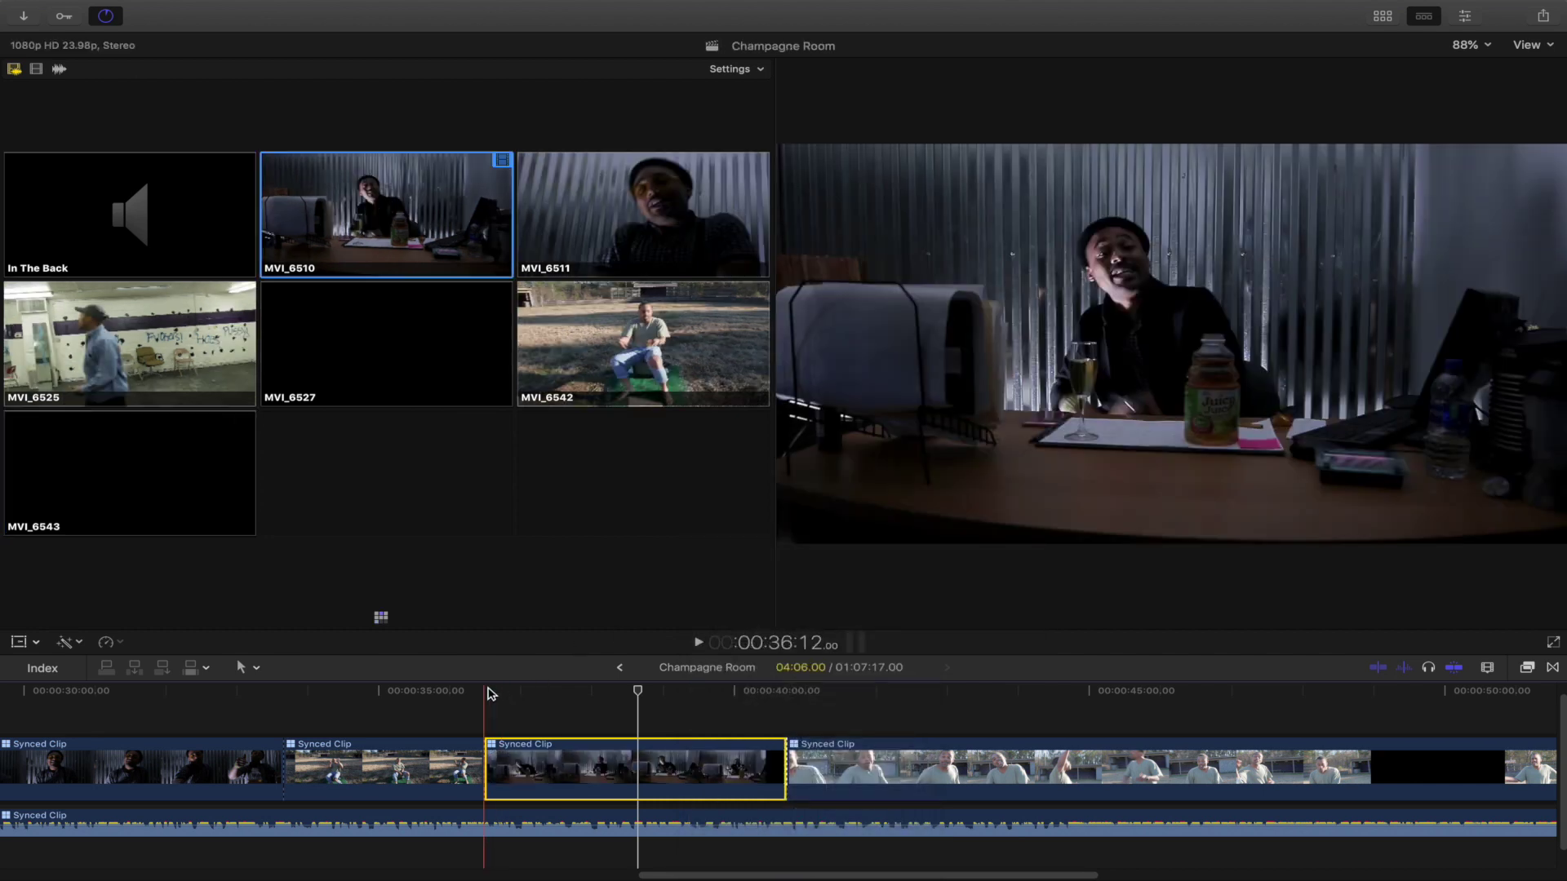
click(466, 692)
key(space)
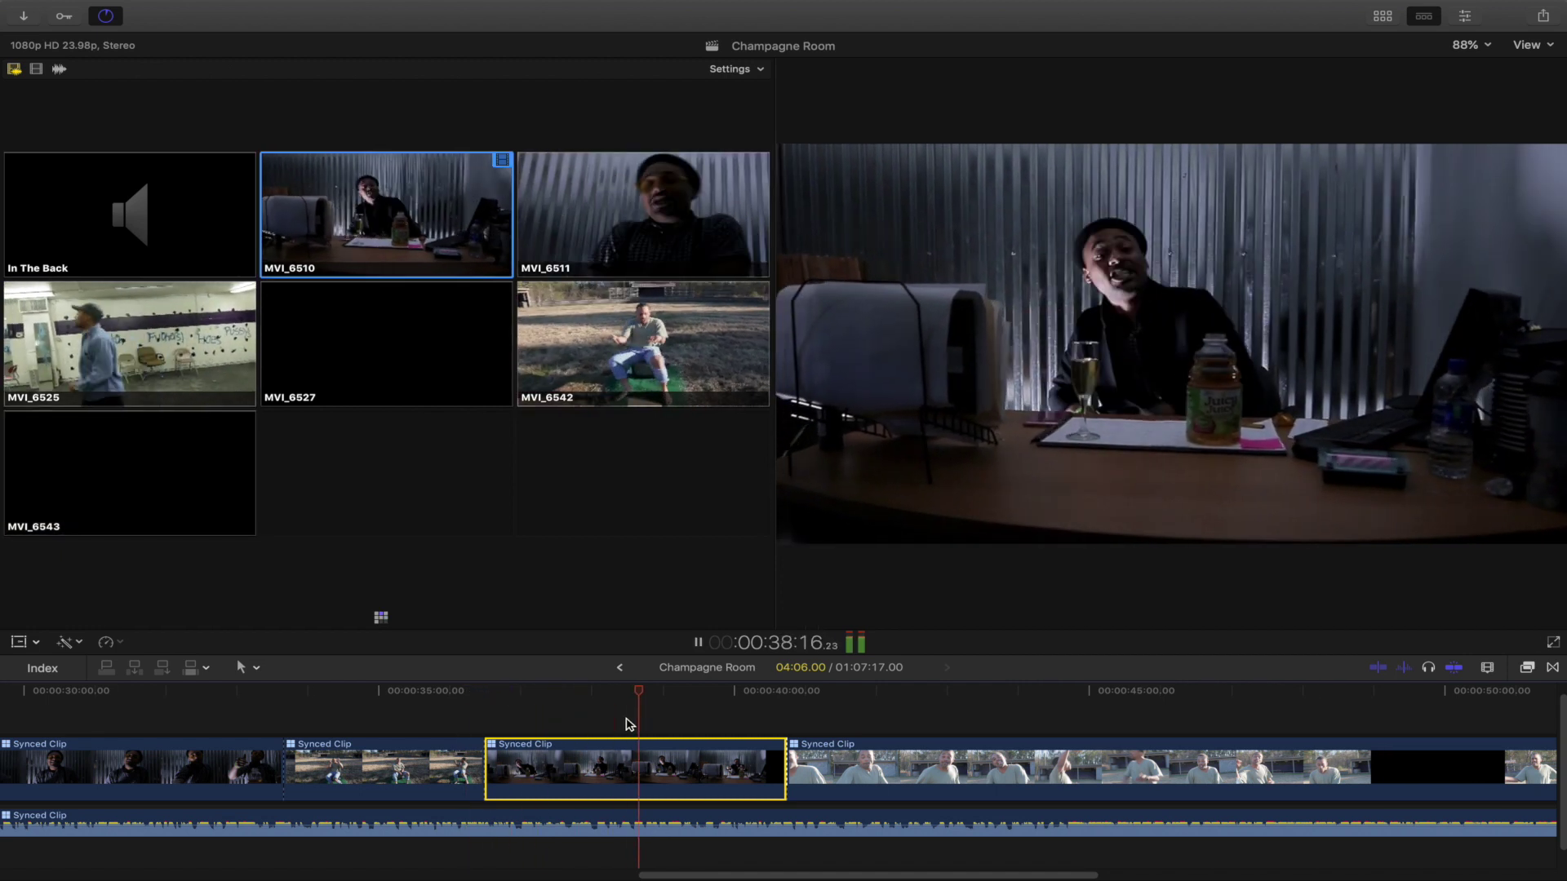
key(space)
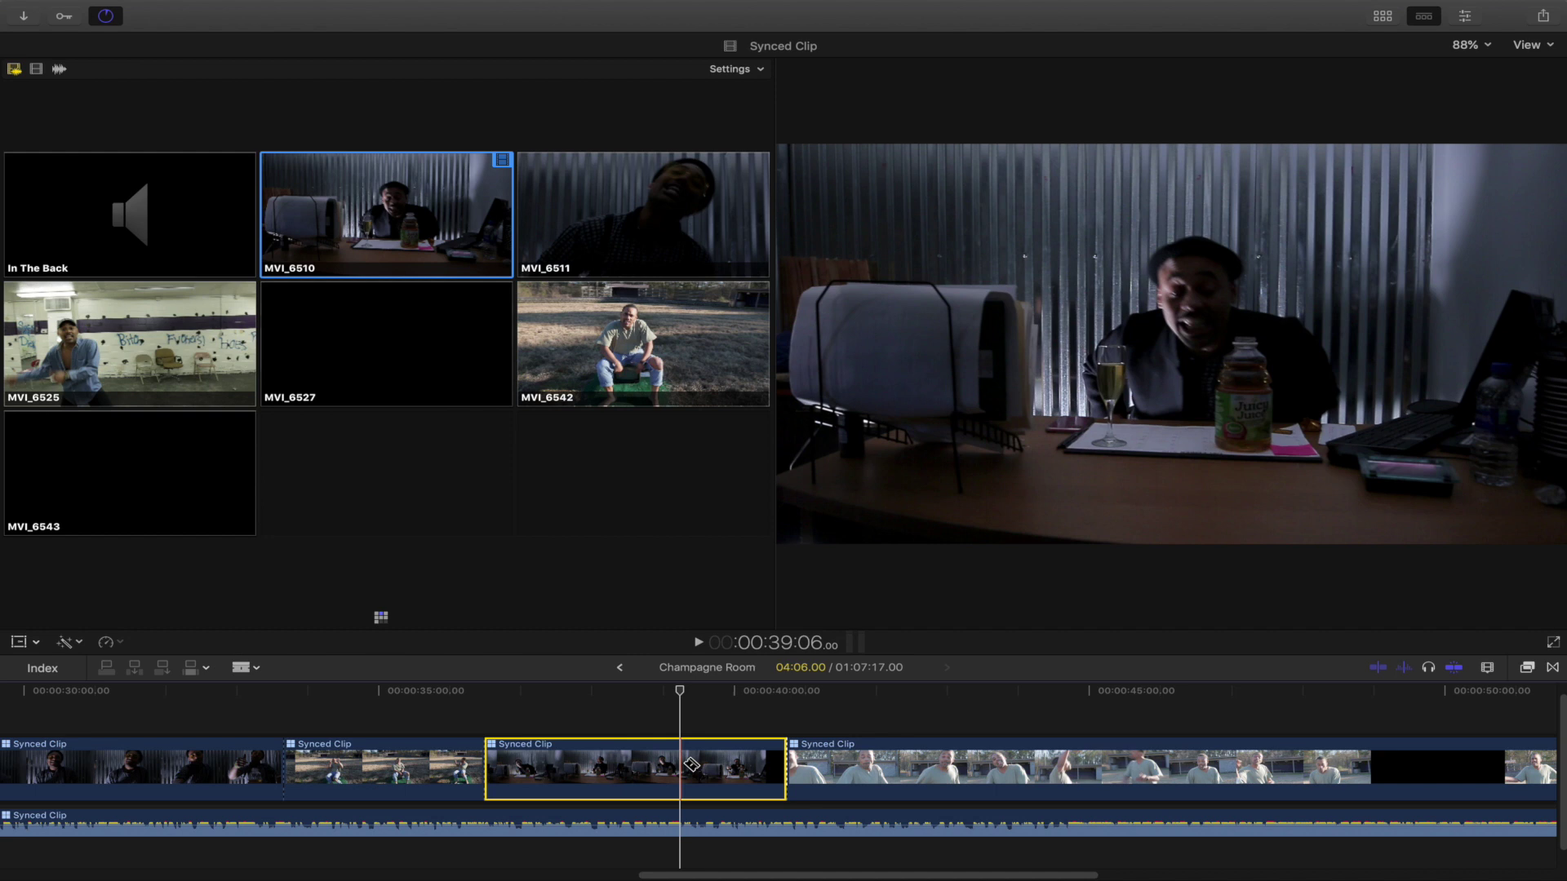
Blade the MVI_6510 section at 00:00:39:06 and switch the part before the cut to the MVI_6511 angle.
right_click(638, 759)
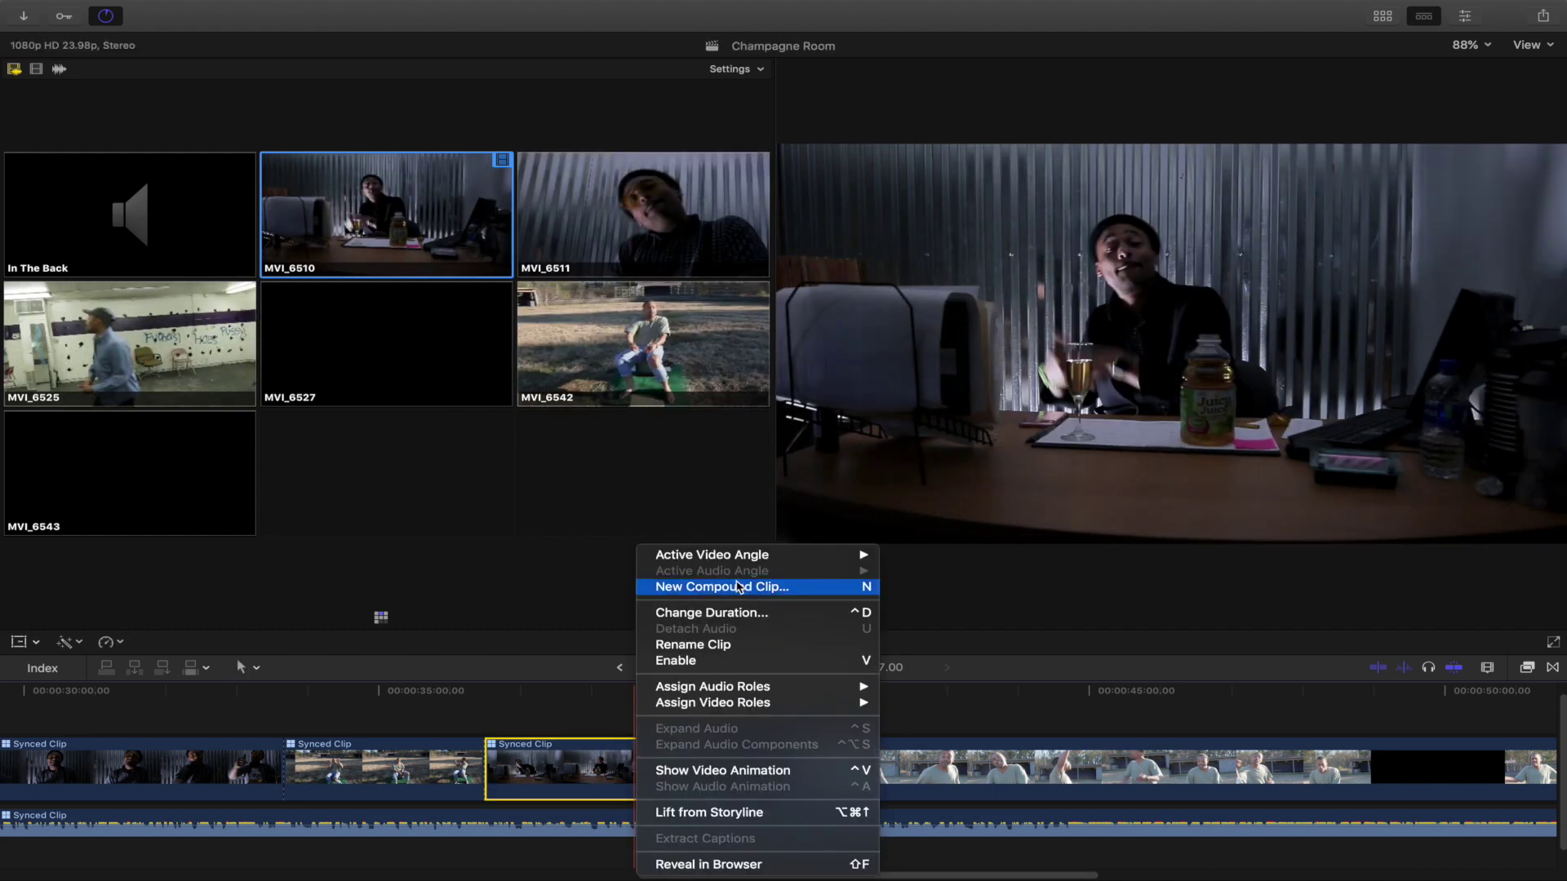
mouse_move(730, 553)
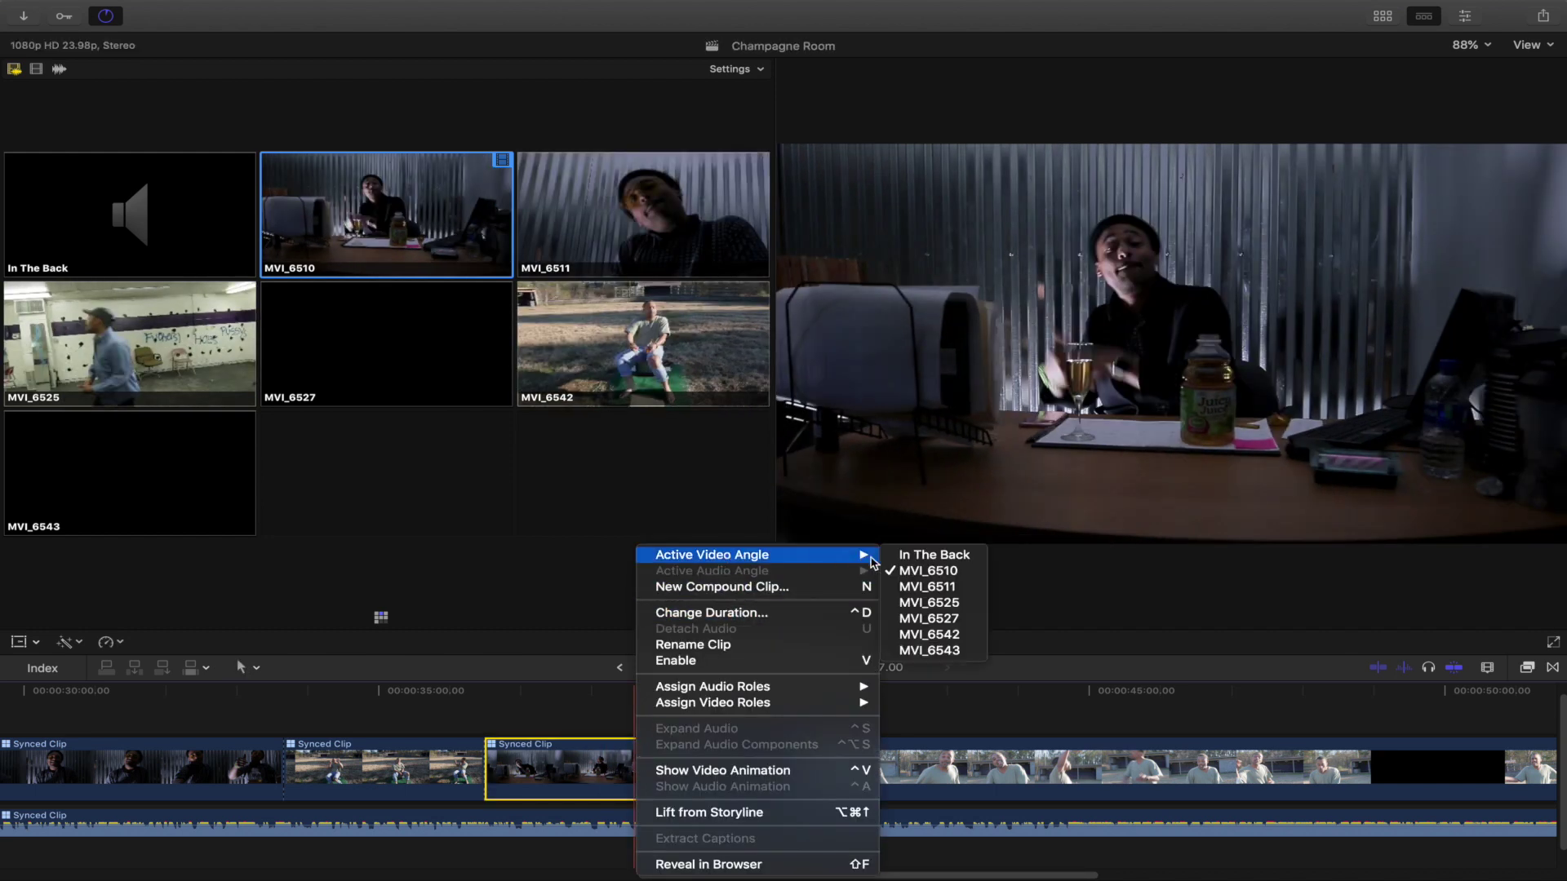
click(912, 588)
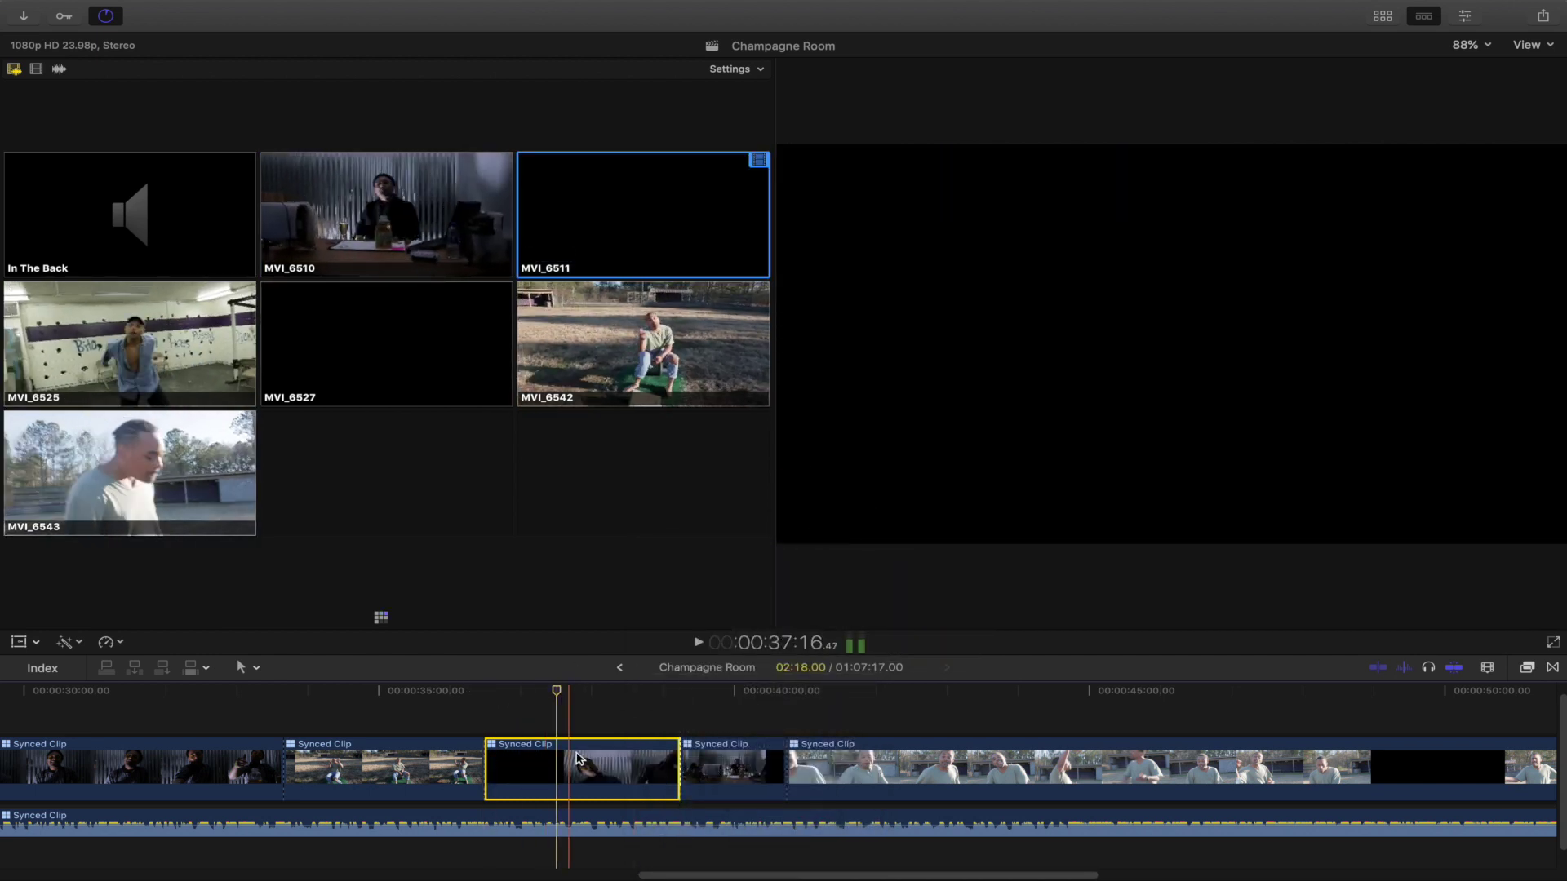
Change the active video angle of the section before the 00:00:39:06 cut to MVI_6525 and play it back.
right_click(578, 759)
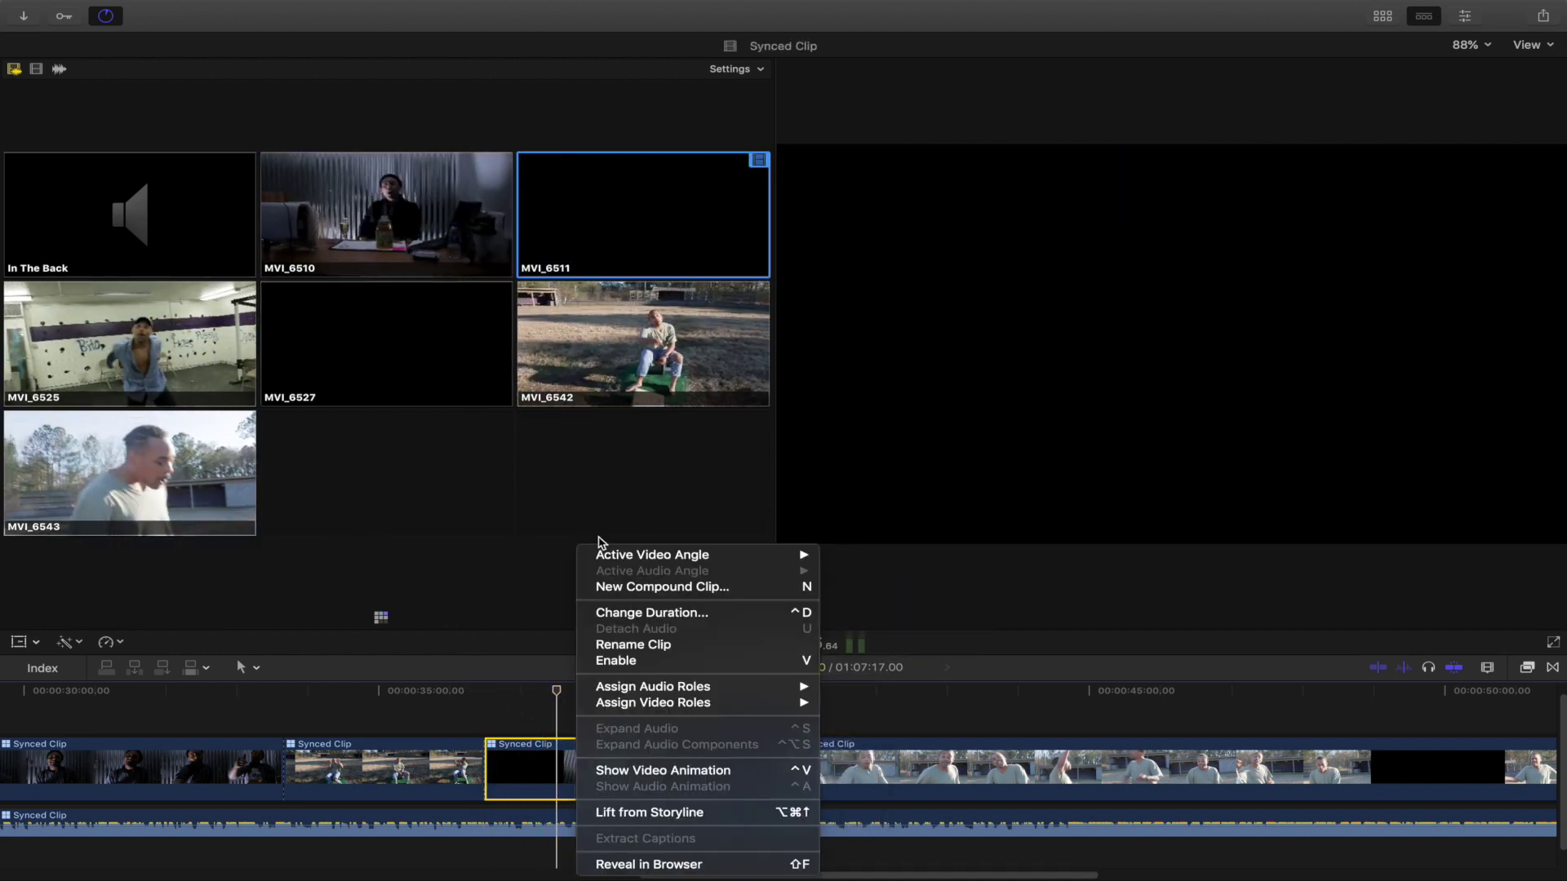
mouse_move(666, 553)
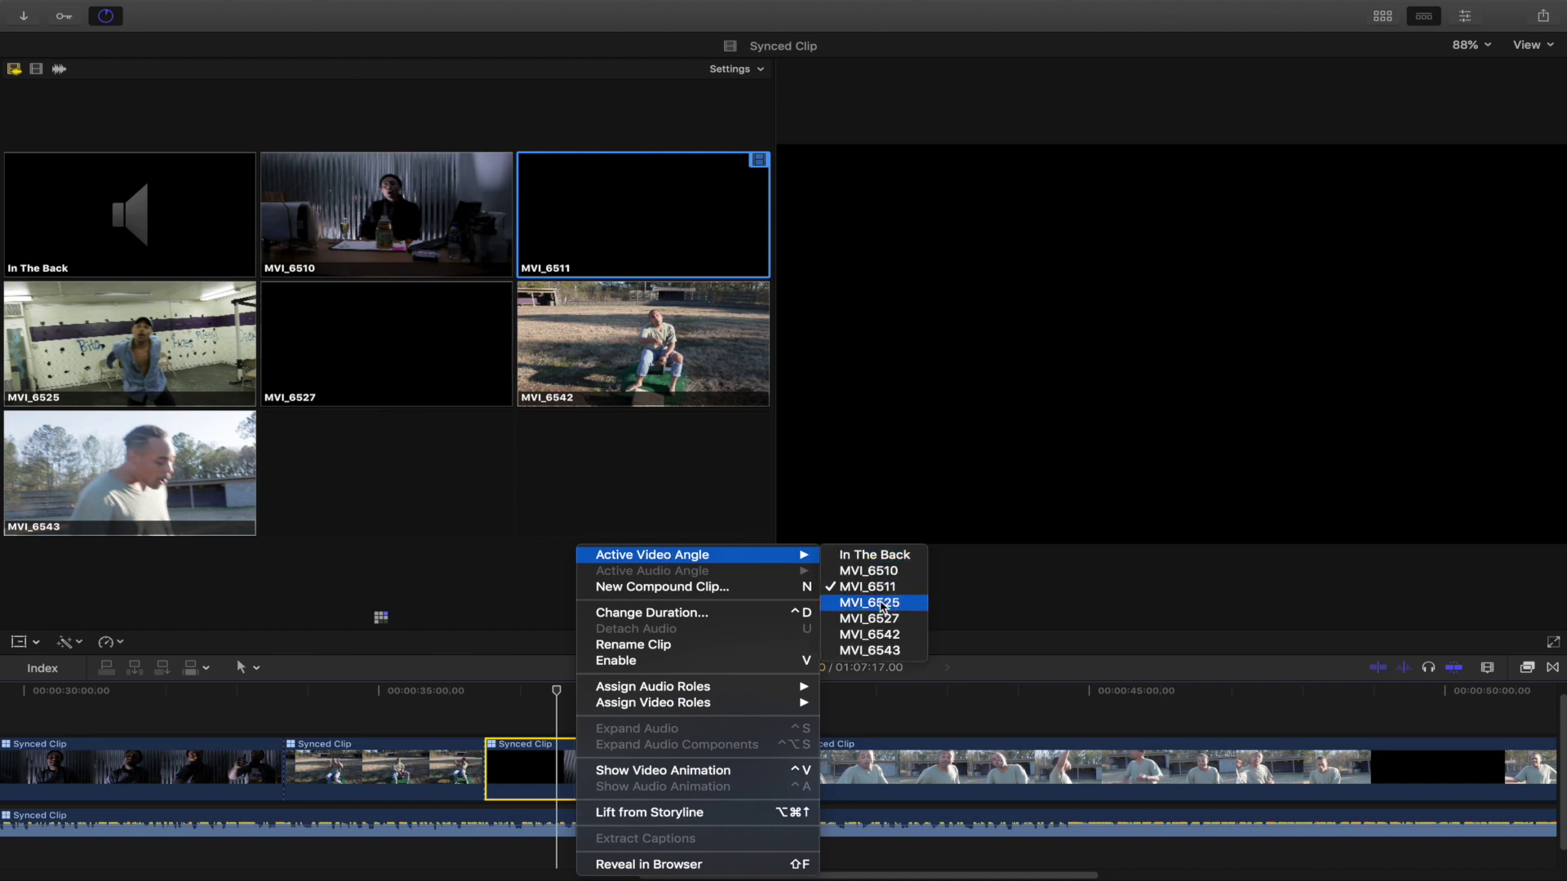
click(870, 602)
click(484, 692)
key(space)
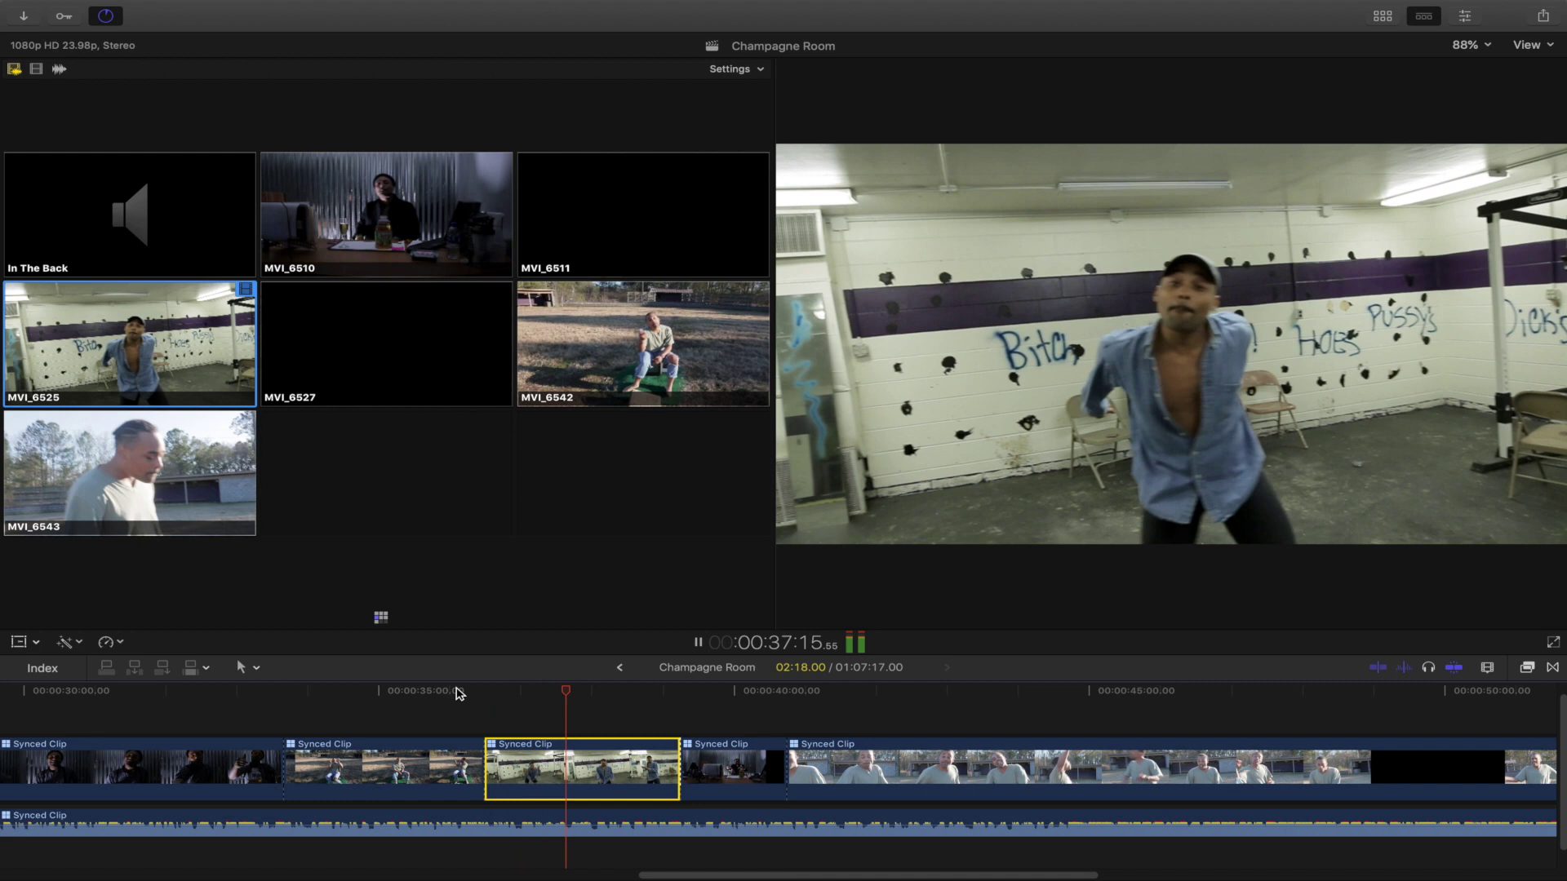
Try rolling the edit between MVI_6510 and MVI_6543 later to about 00:00:41:10 and play back the transition.
key(super+minus)
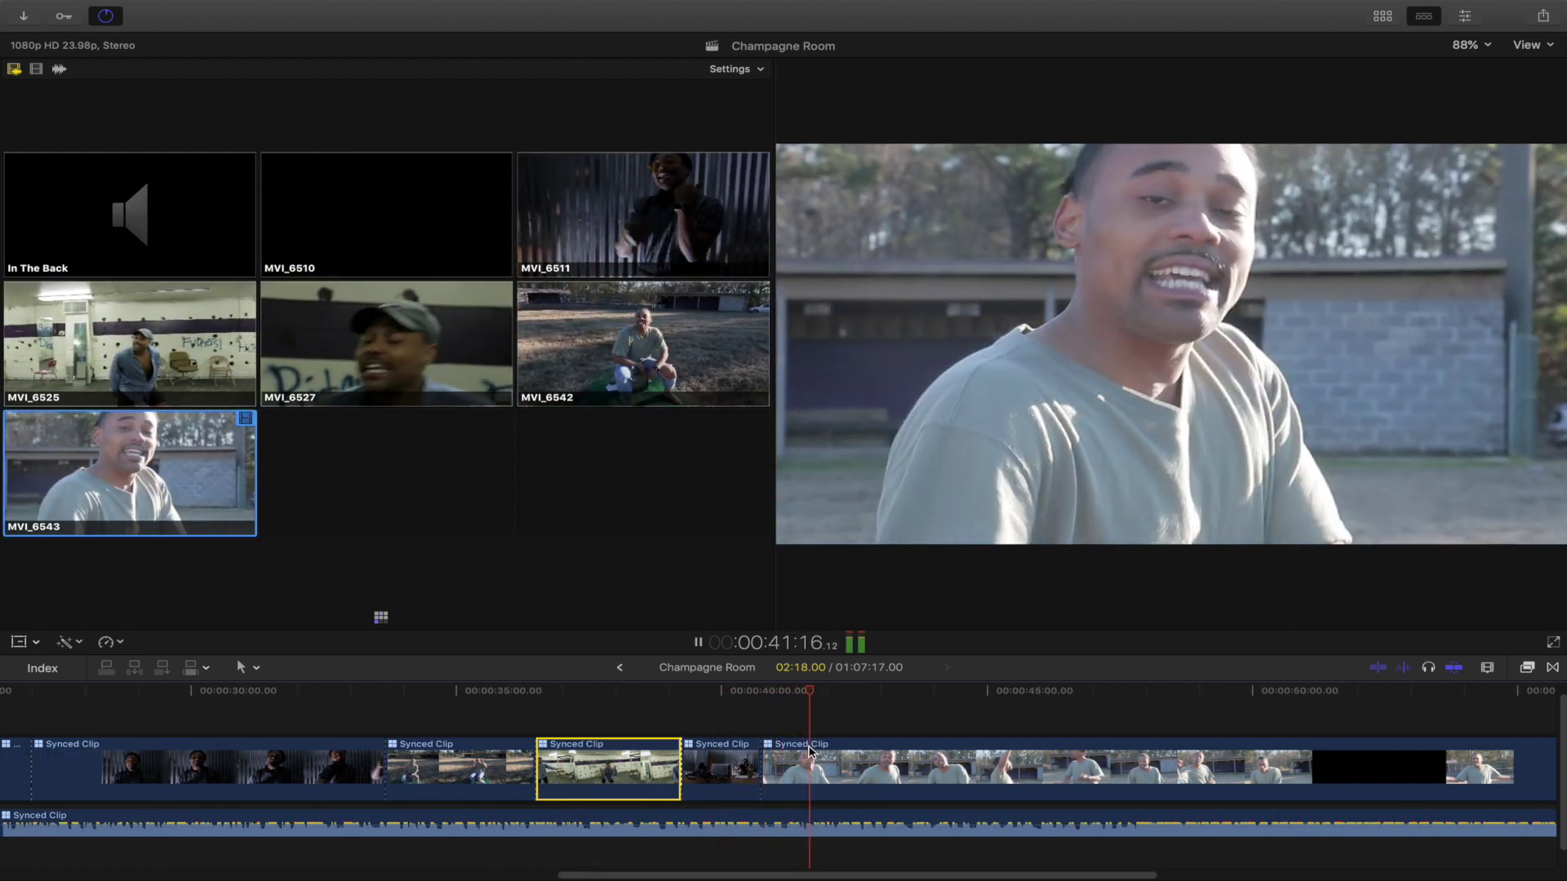
key(space)
drag(762, 763, 803, 755)
click(765, 694)
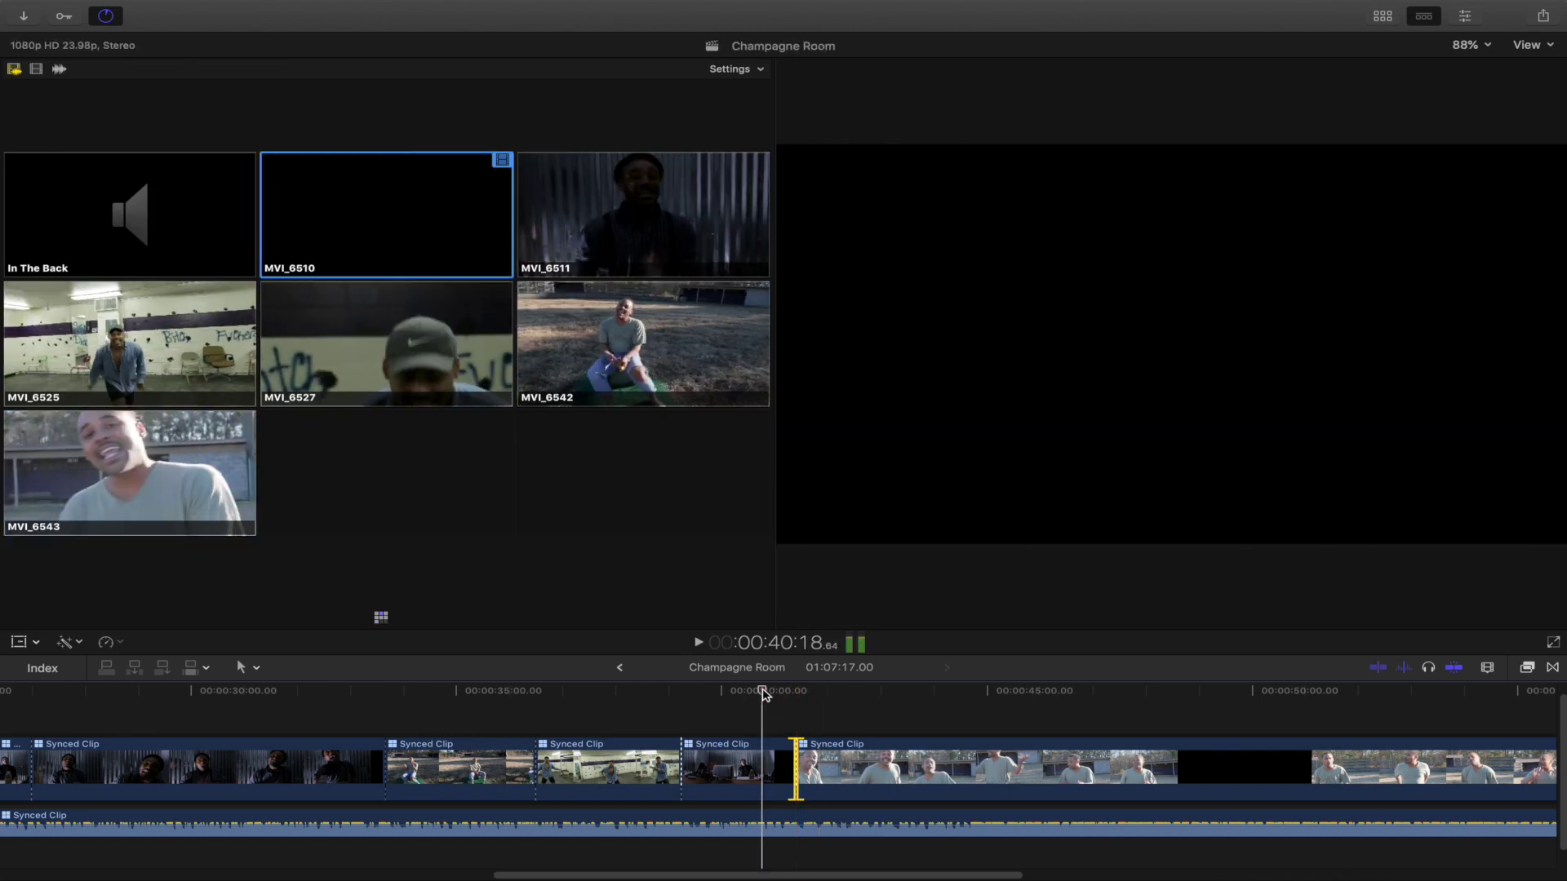
key(space)
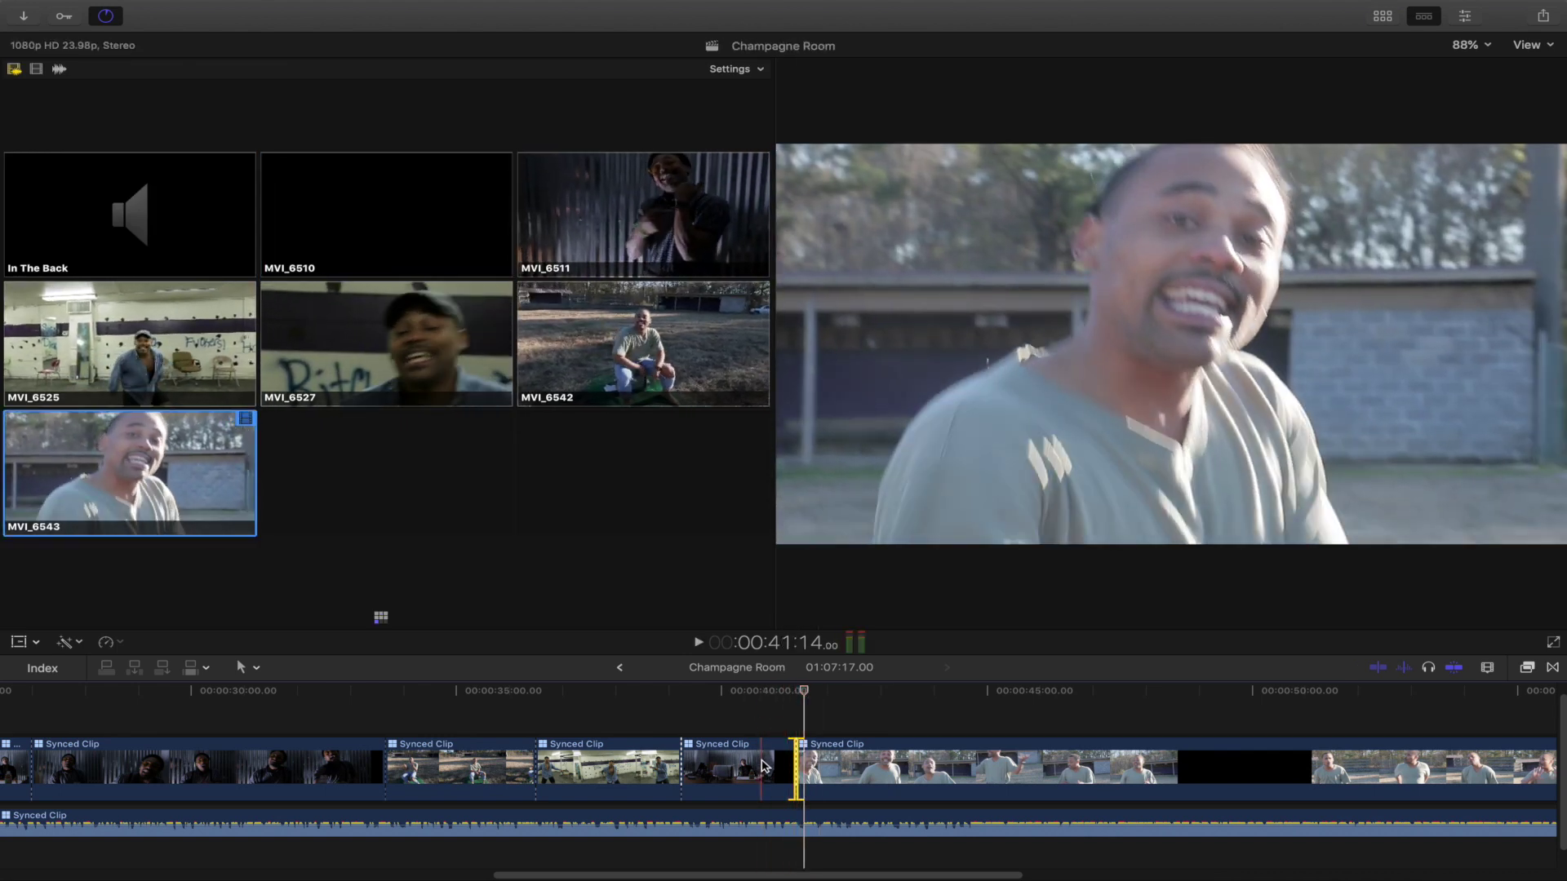
Roll the edit between MVI_6510 and MVI_6543 earlier to about 00:00:40:15 and play back the transition.
key(super+equal)
mouse_move(763, 754)
mouse_down()
mouse_move(732, 763)
mouse_move(750, 759)
mouse_up()
click(717, 692)
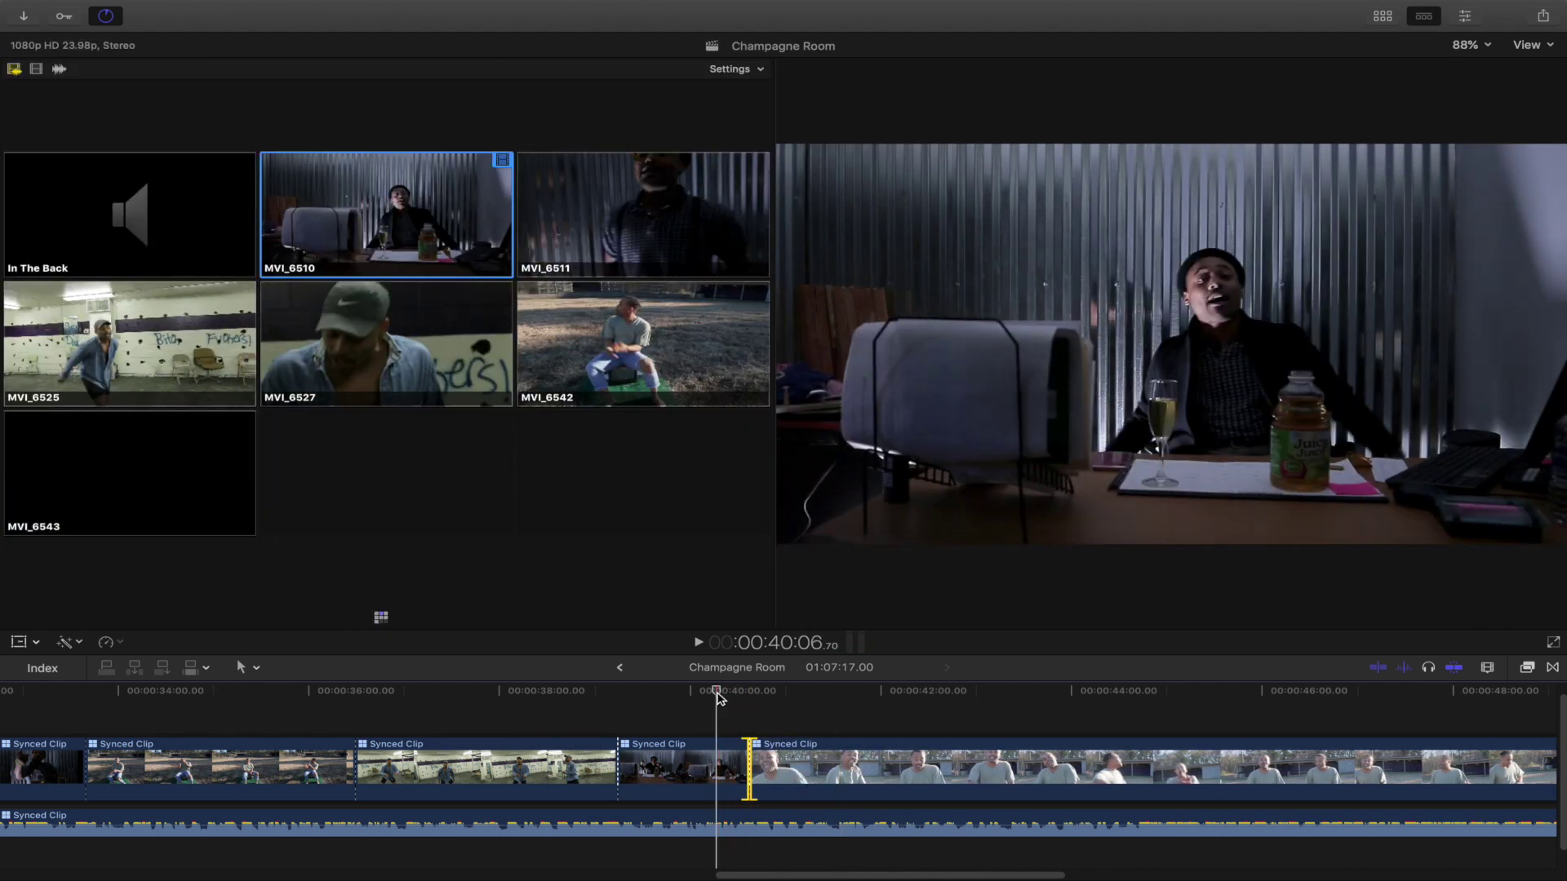
key(space)
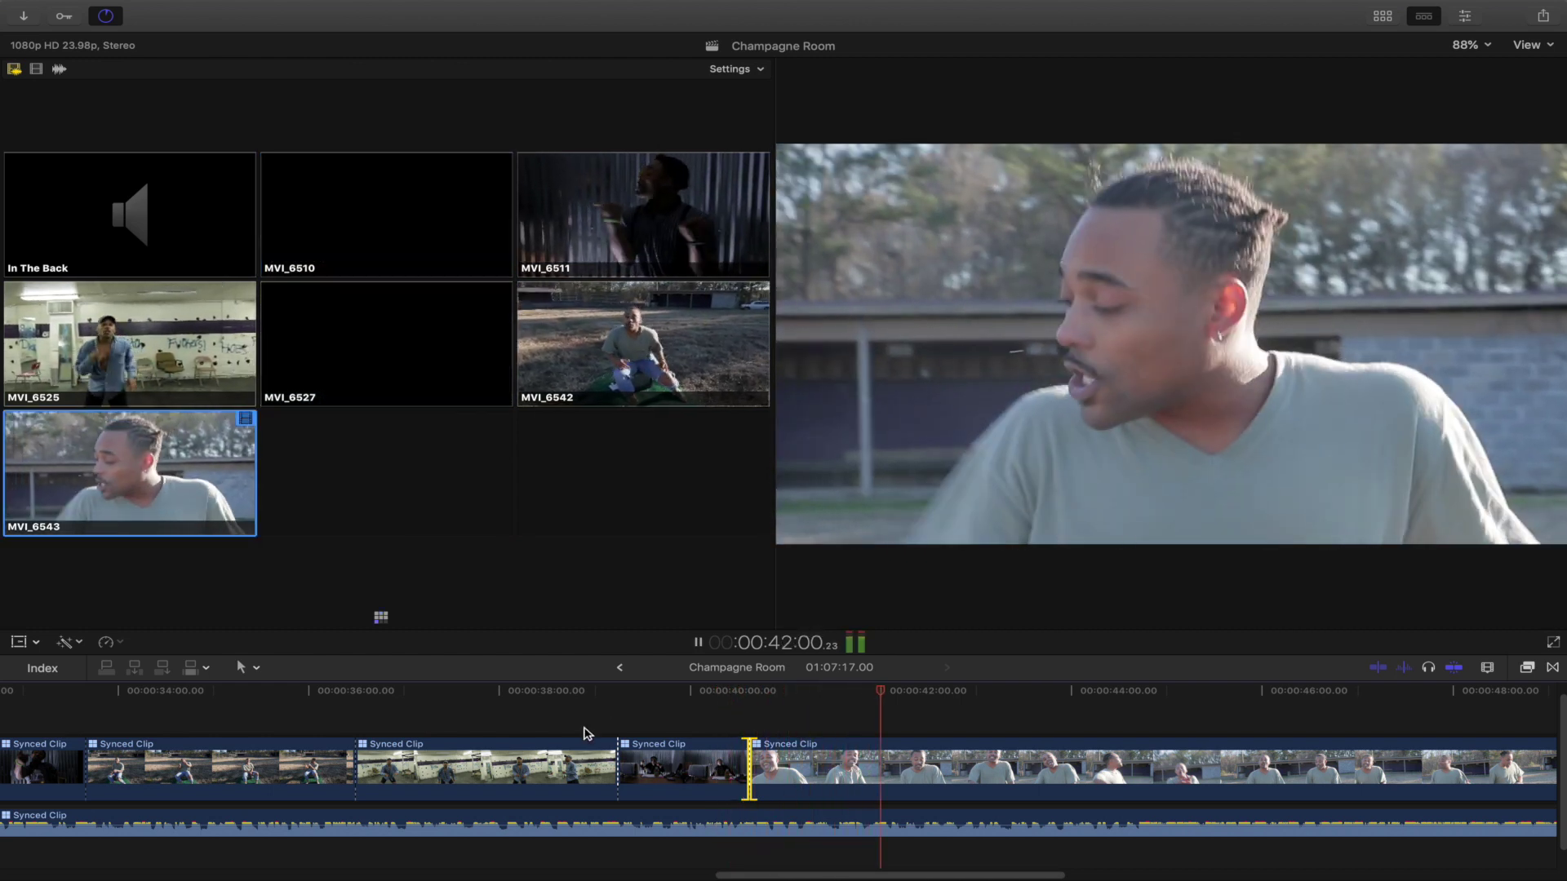
key(super+minus)
key(super+minus)
key(super+minus)
key(space)
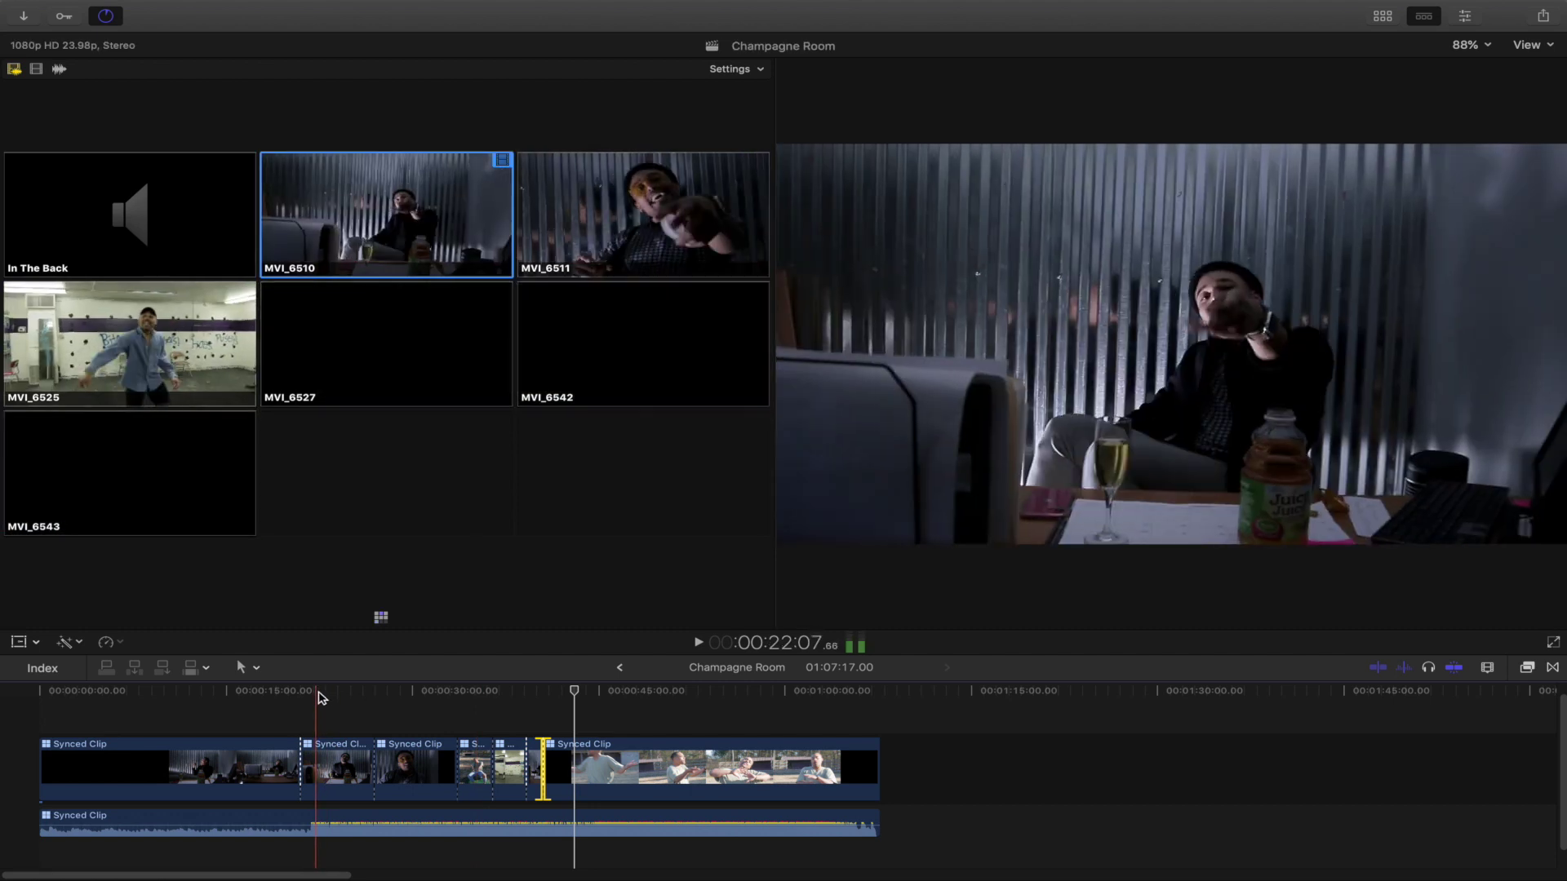
Review the MVI_6511 section, then roll its edit with MVI_6542 earlier to about 00:00:32:14.
key(space)
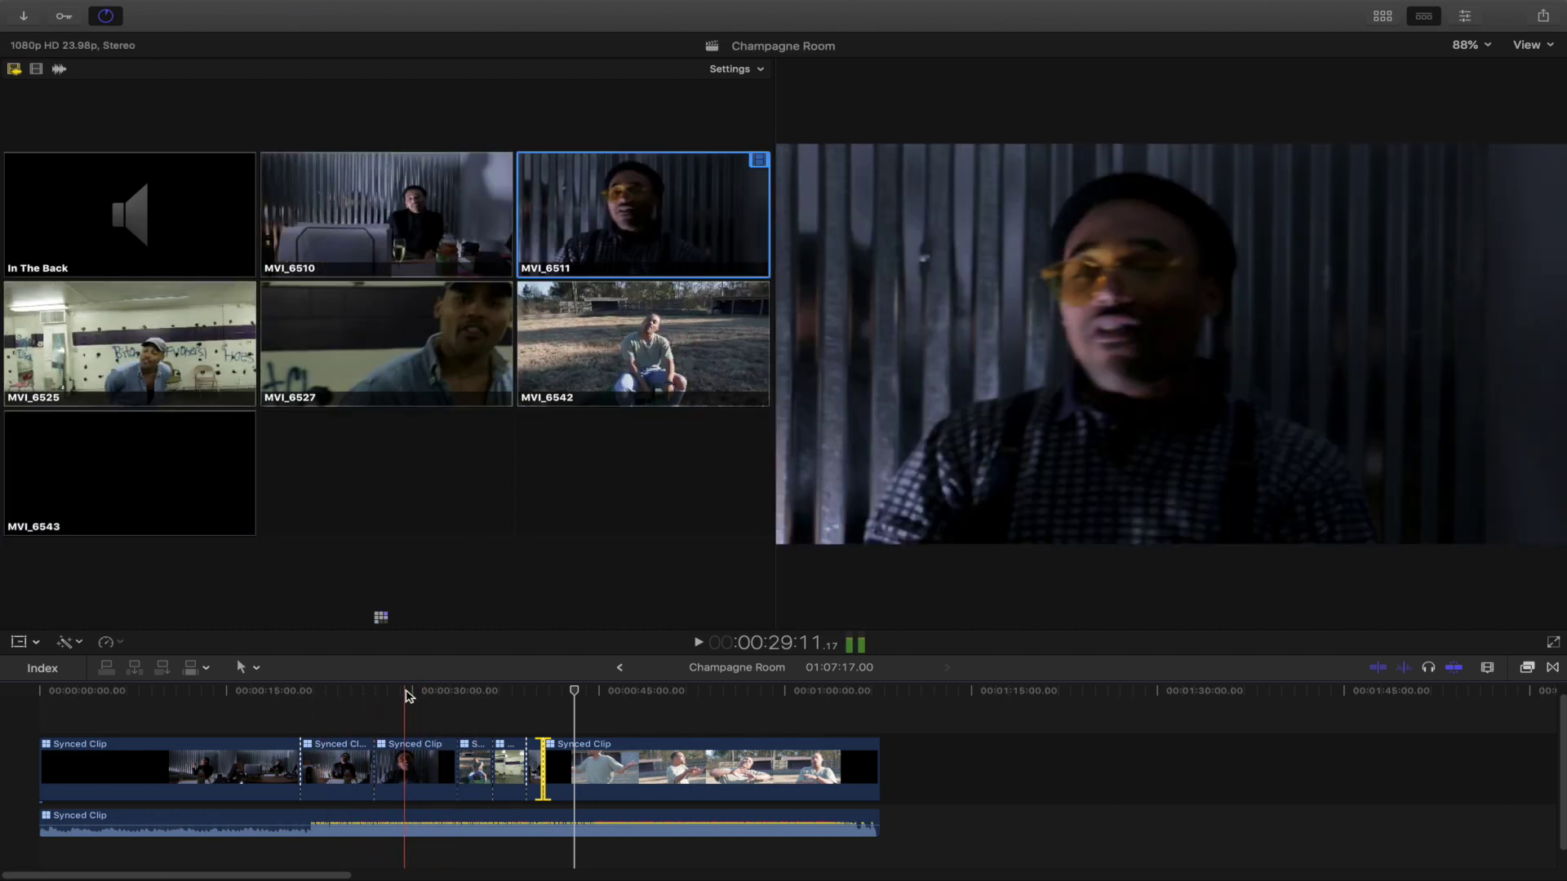
click(409, 692)
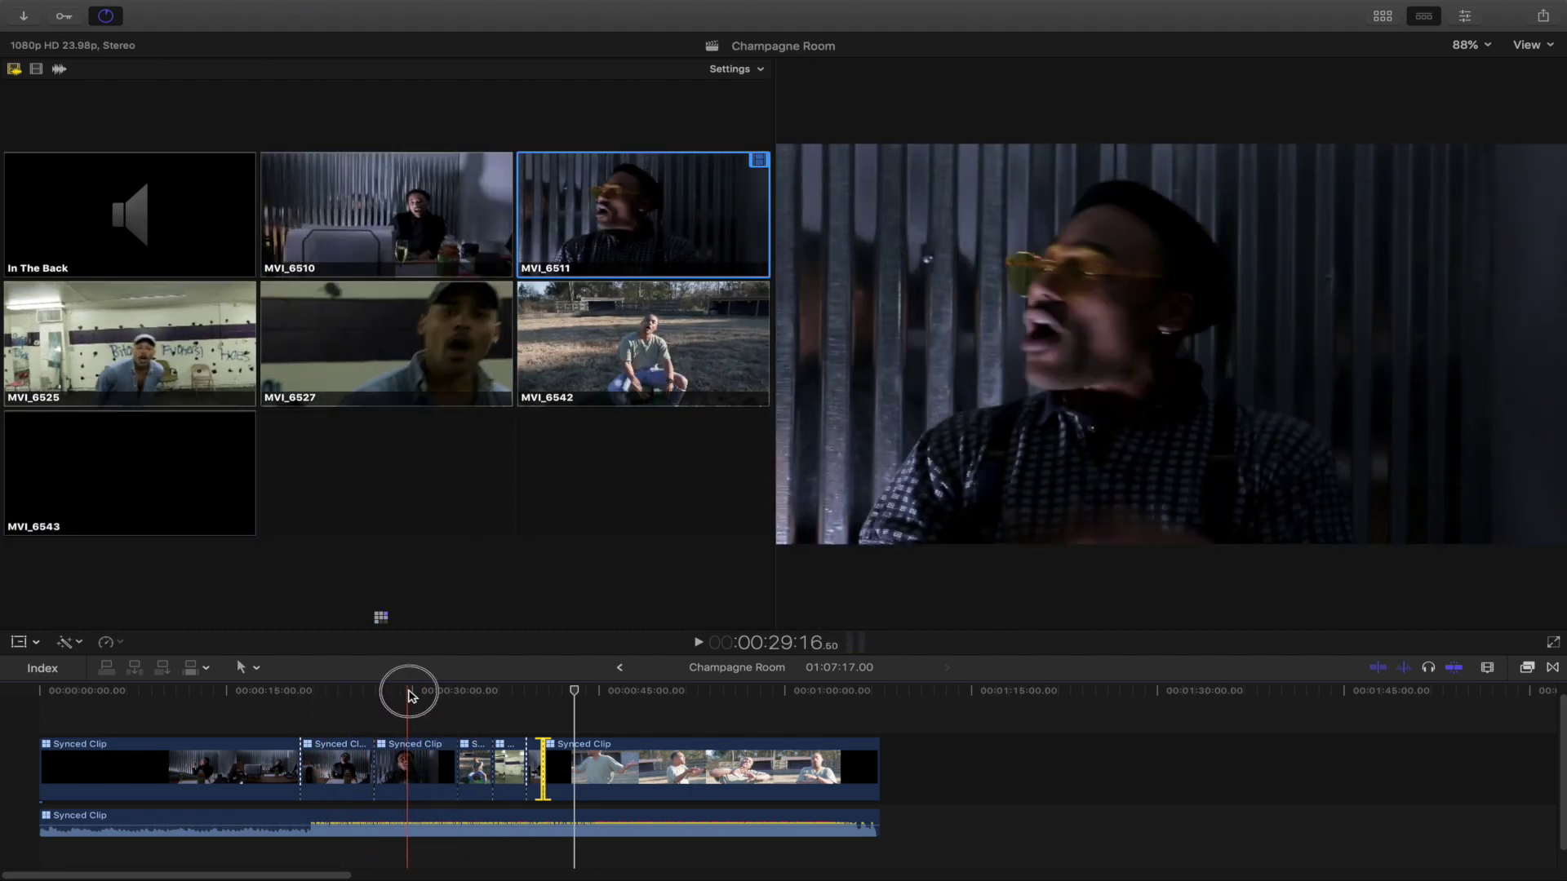
click(404, 755)
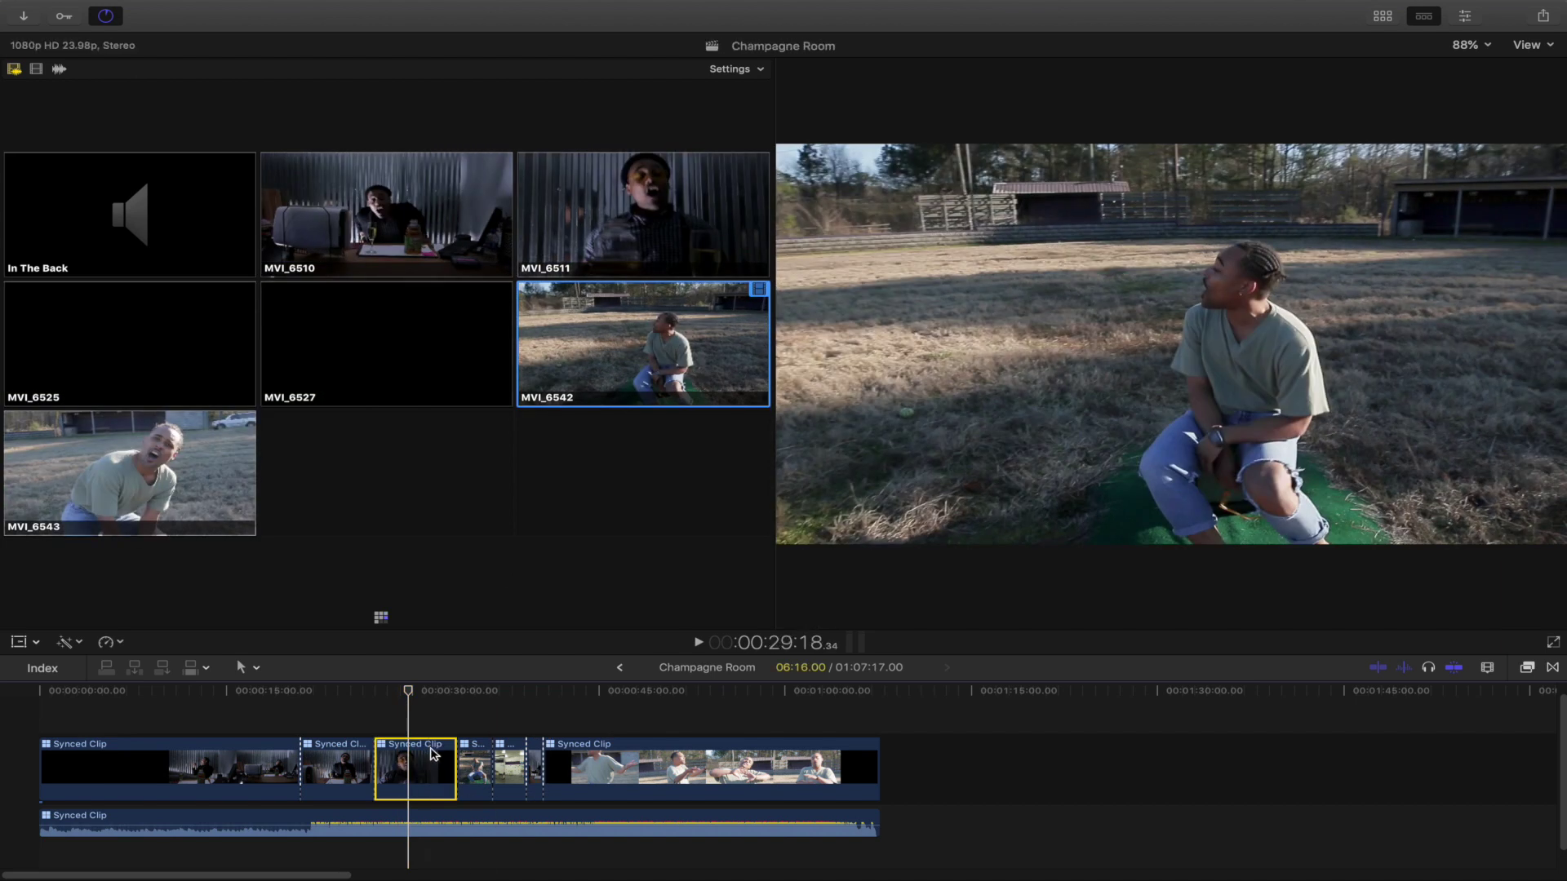
click(449, 692)
click(427, 691)
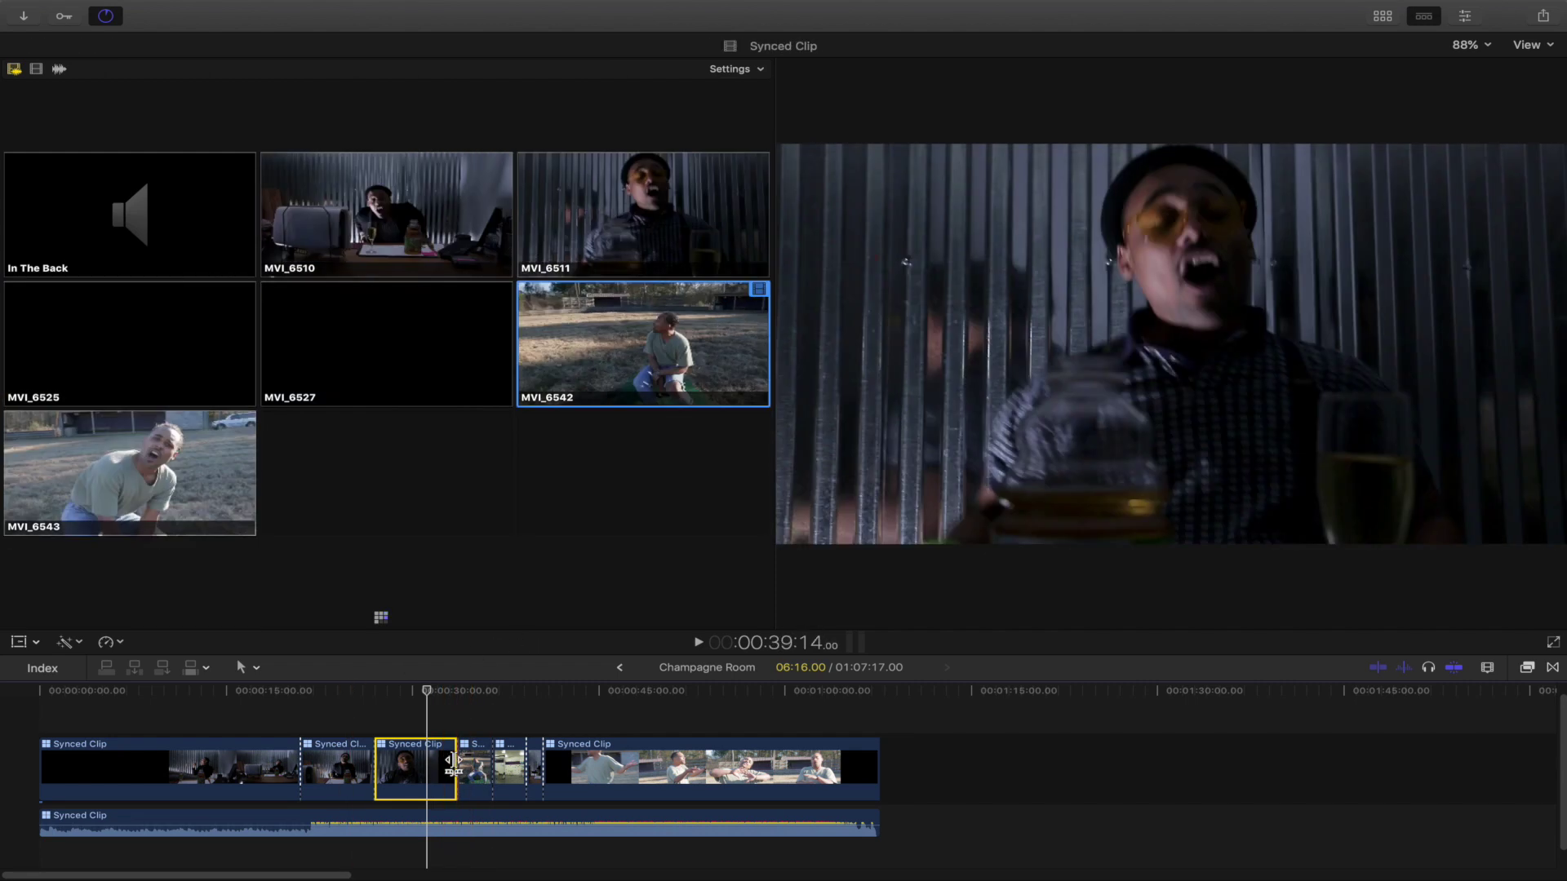
mouse_move(456, 764)
mouse_down()
mouse_move(425, 759)
mouse_move(458, 759)
mouse_move(444, 759)
mouse_up()
key(super+equal)
key(super+equal)
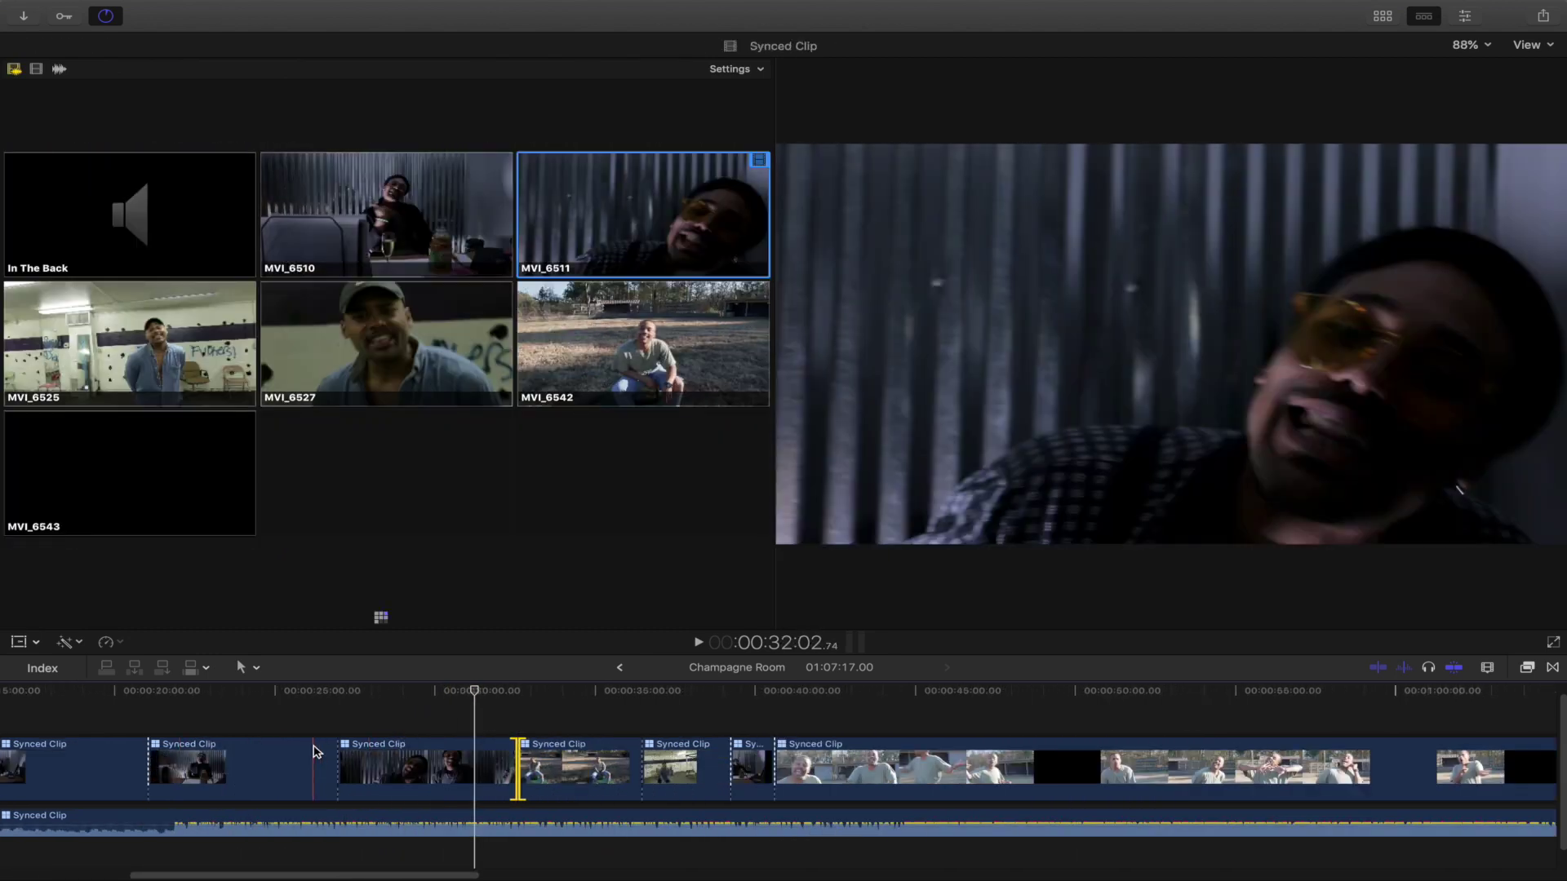
Roll the end of the preceding MVI_6510 section over the MVI_6511 and MVI_6542 sections to 00:00:36:12 and play it back.
drag(337, 768, 694, 739)
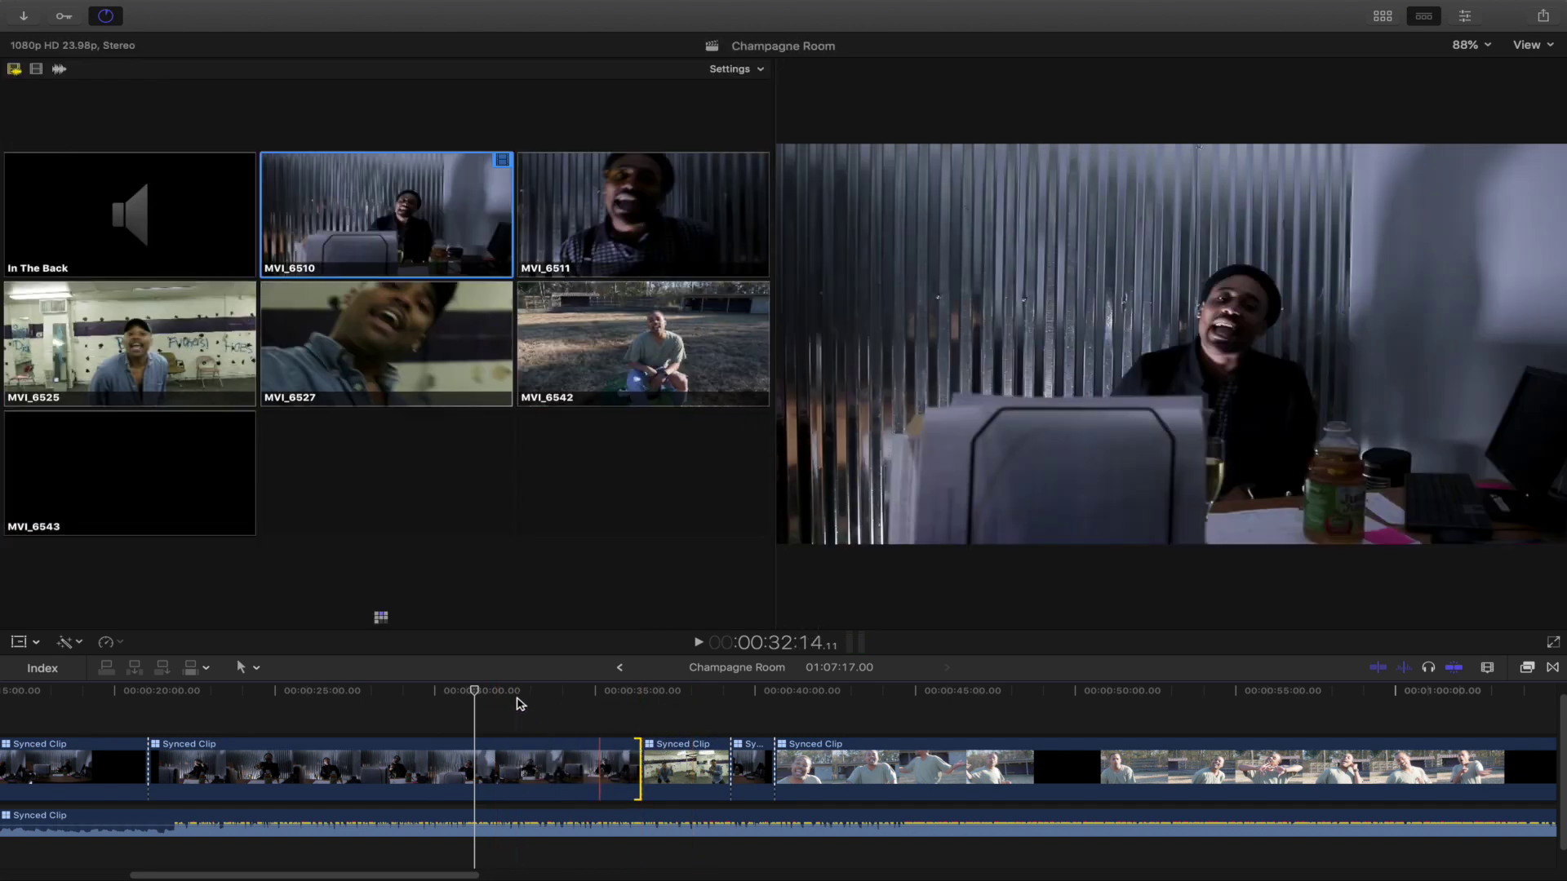
key(space)
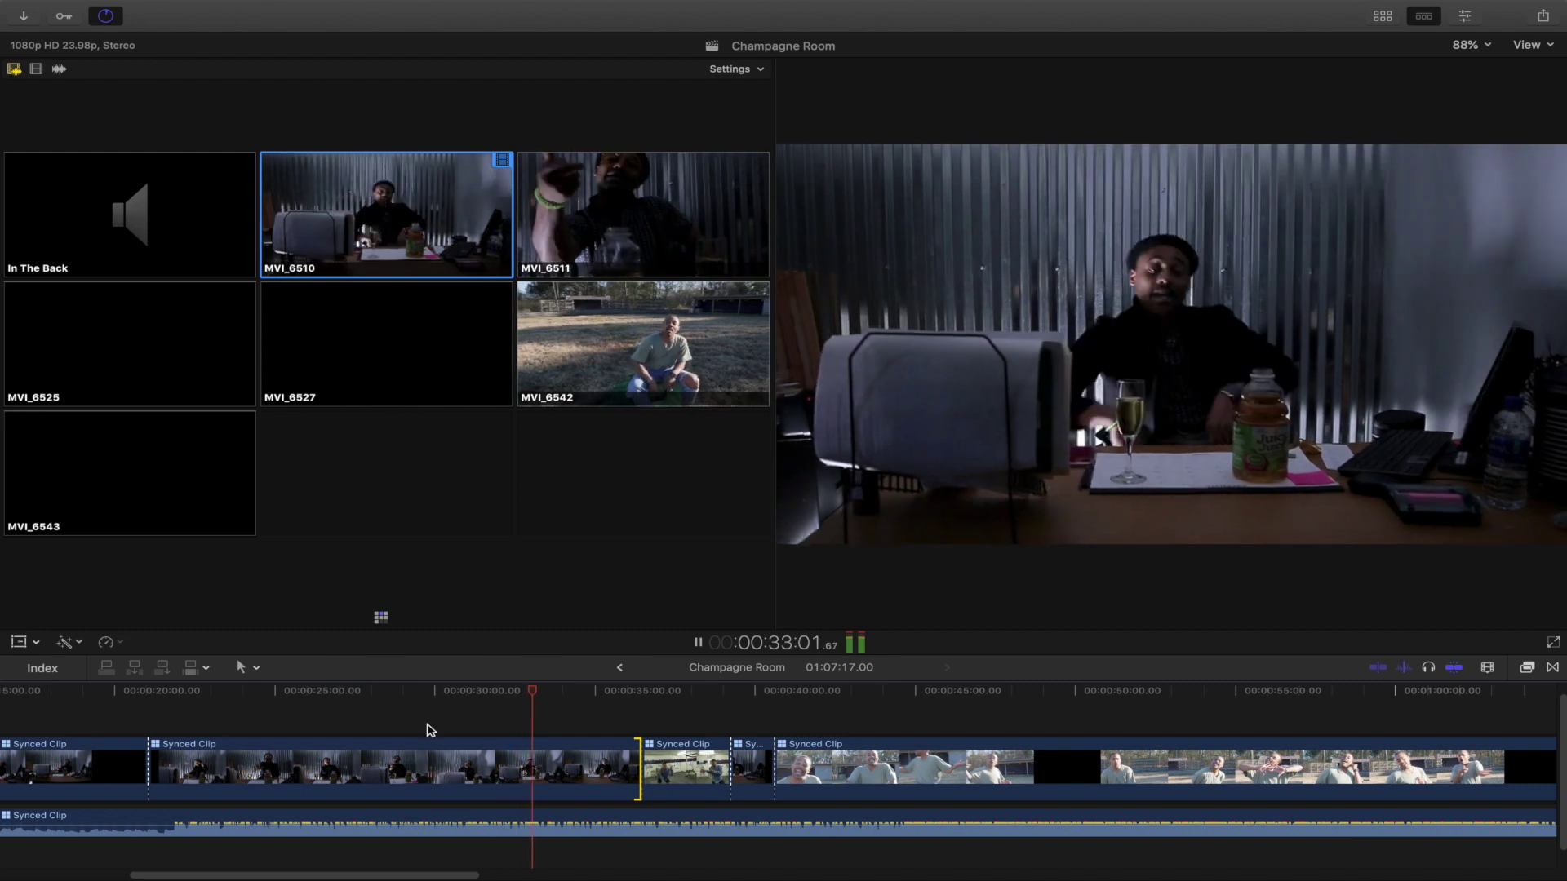
key(super+minus)
key(super+minus)
key(super+equal)
Place the playhead at 00:00:14:22 and show the media browser with its library sidebar.
click(258, 701)
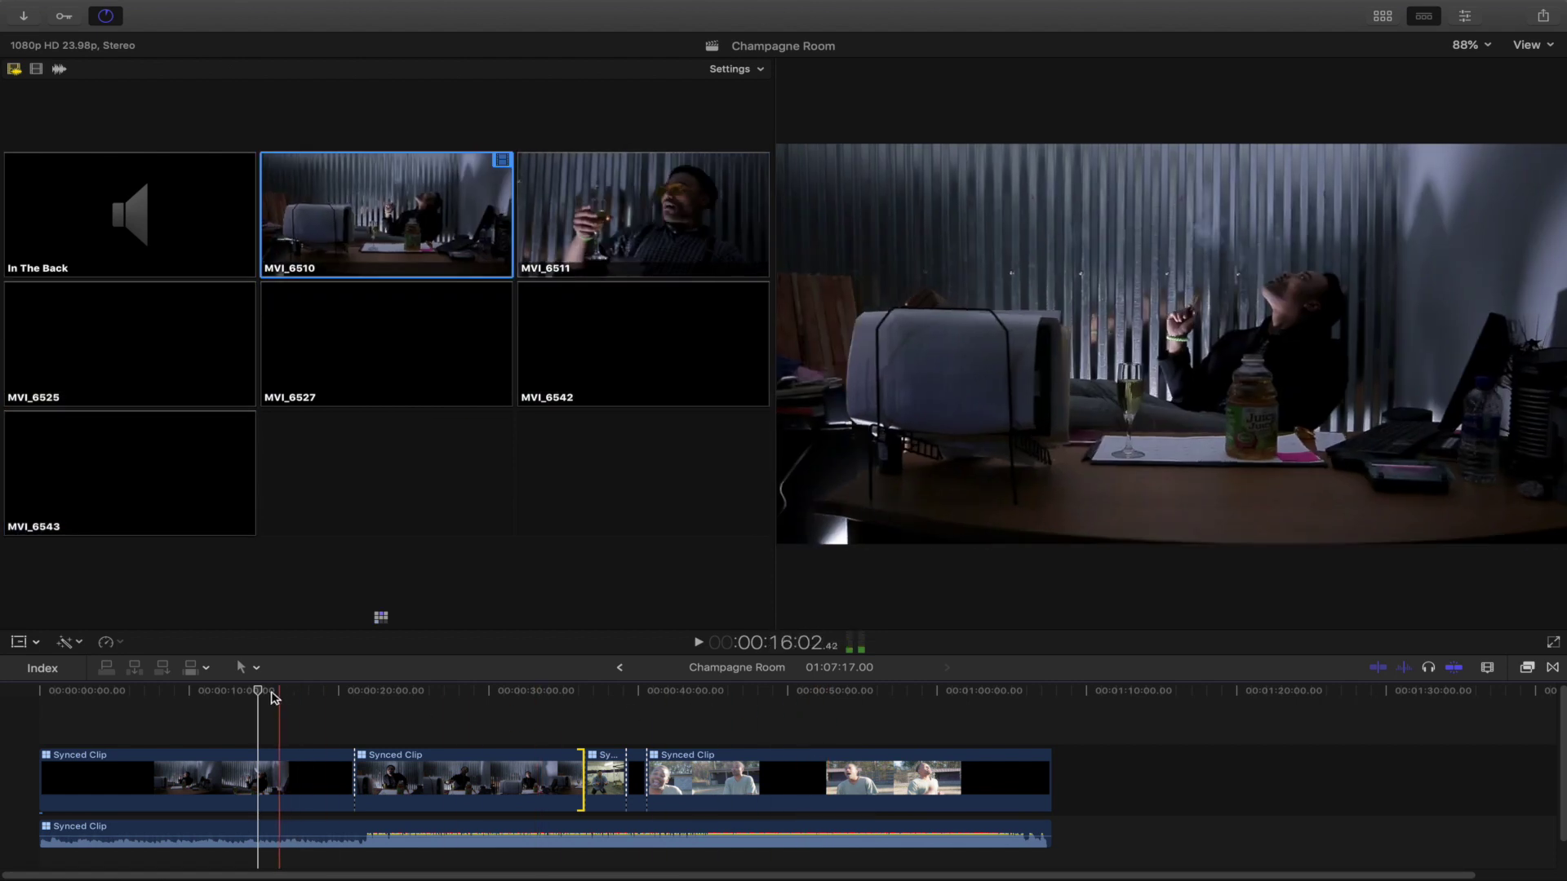
click(262, 691)
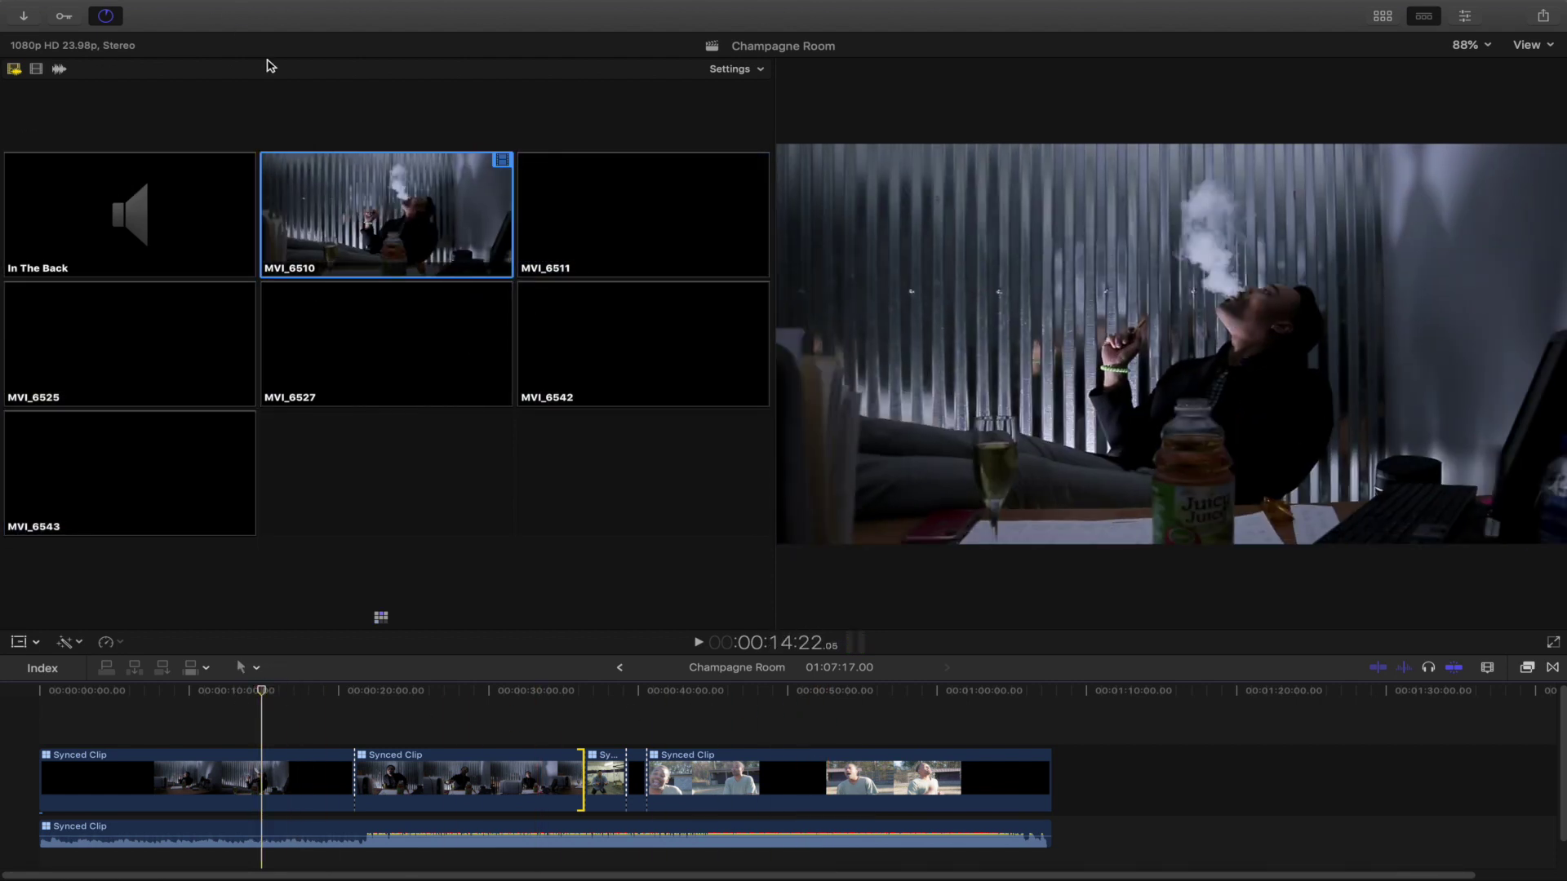
mouse_move(418, 5)
click(485, 7)
click(201, 97)
click(508, 6)
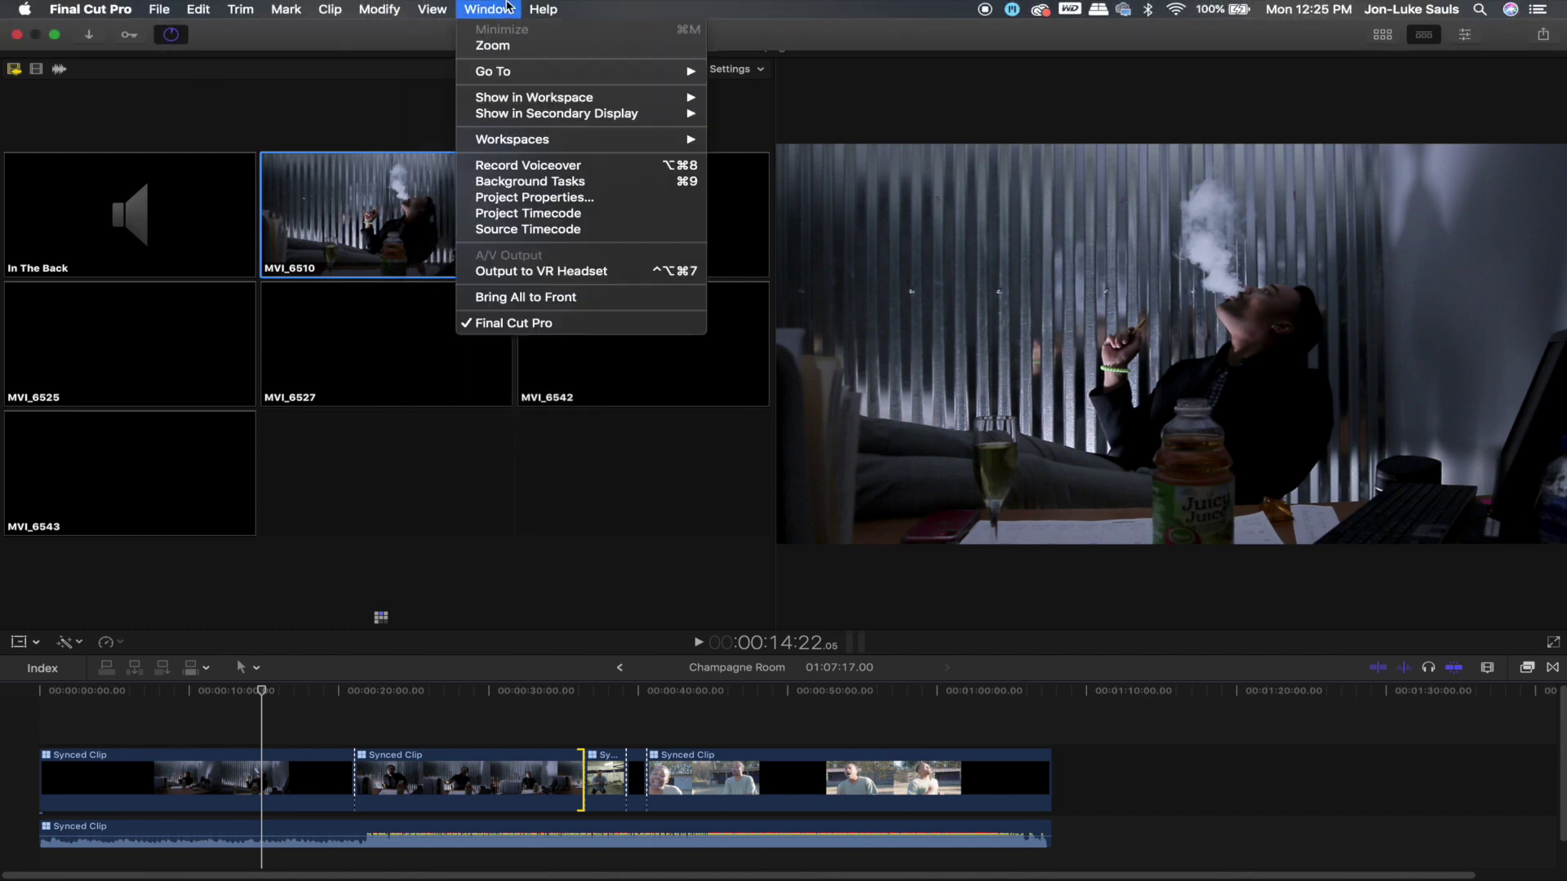
mouse_move(517, 99)
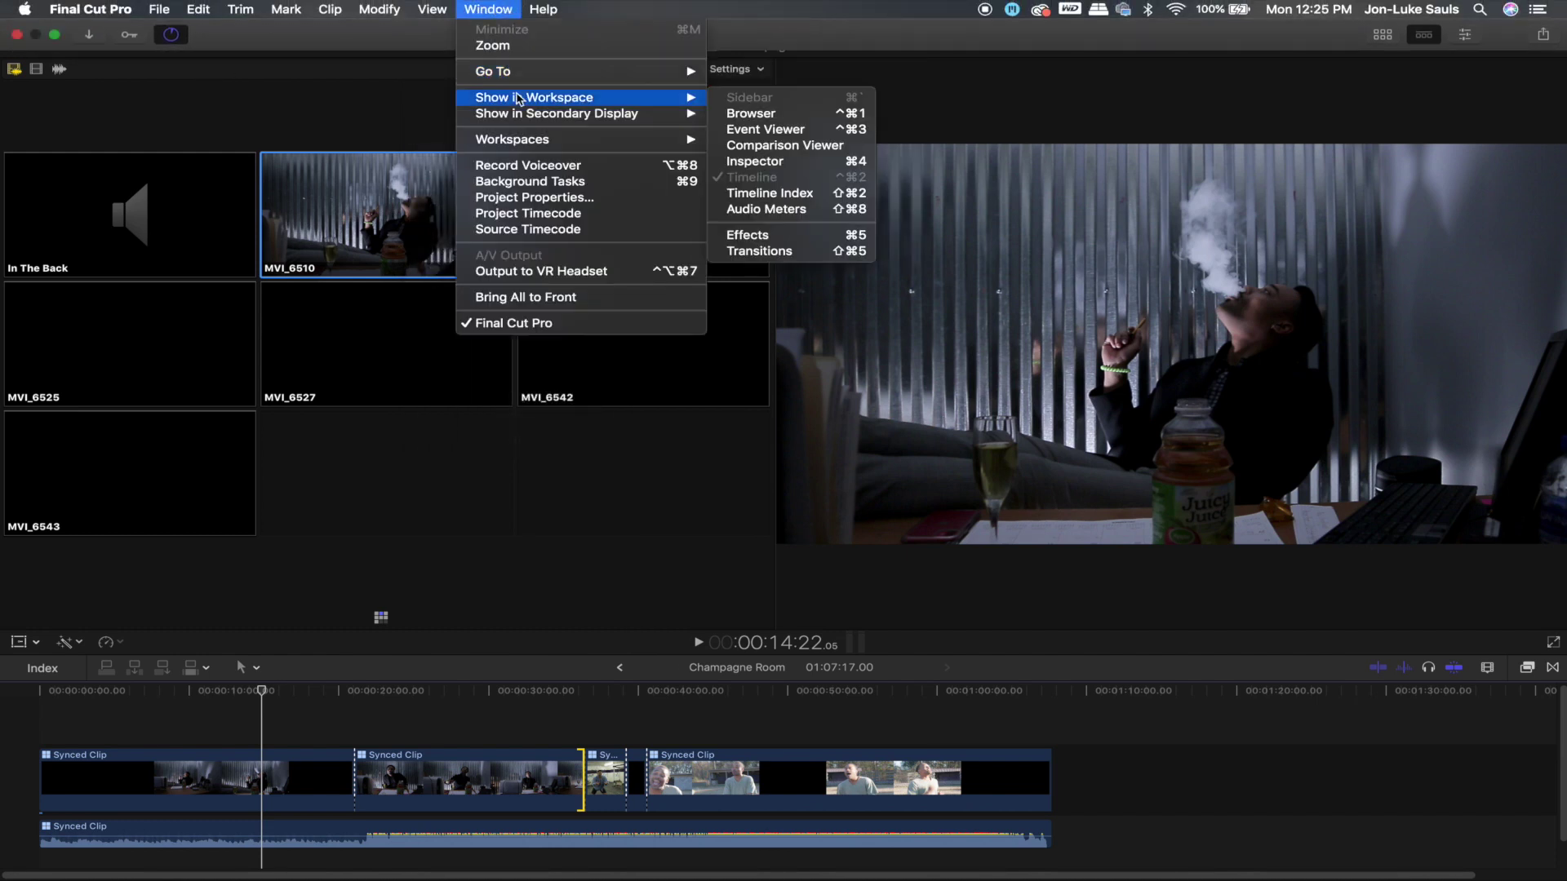
click(804, 127)
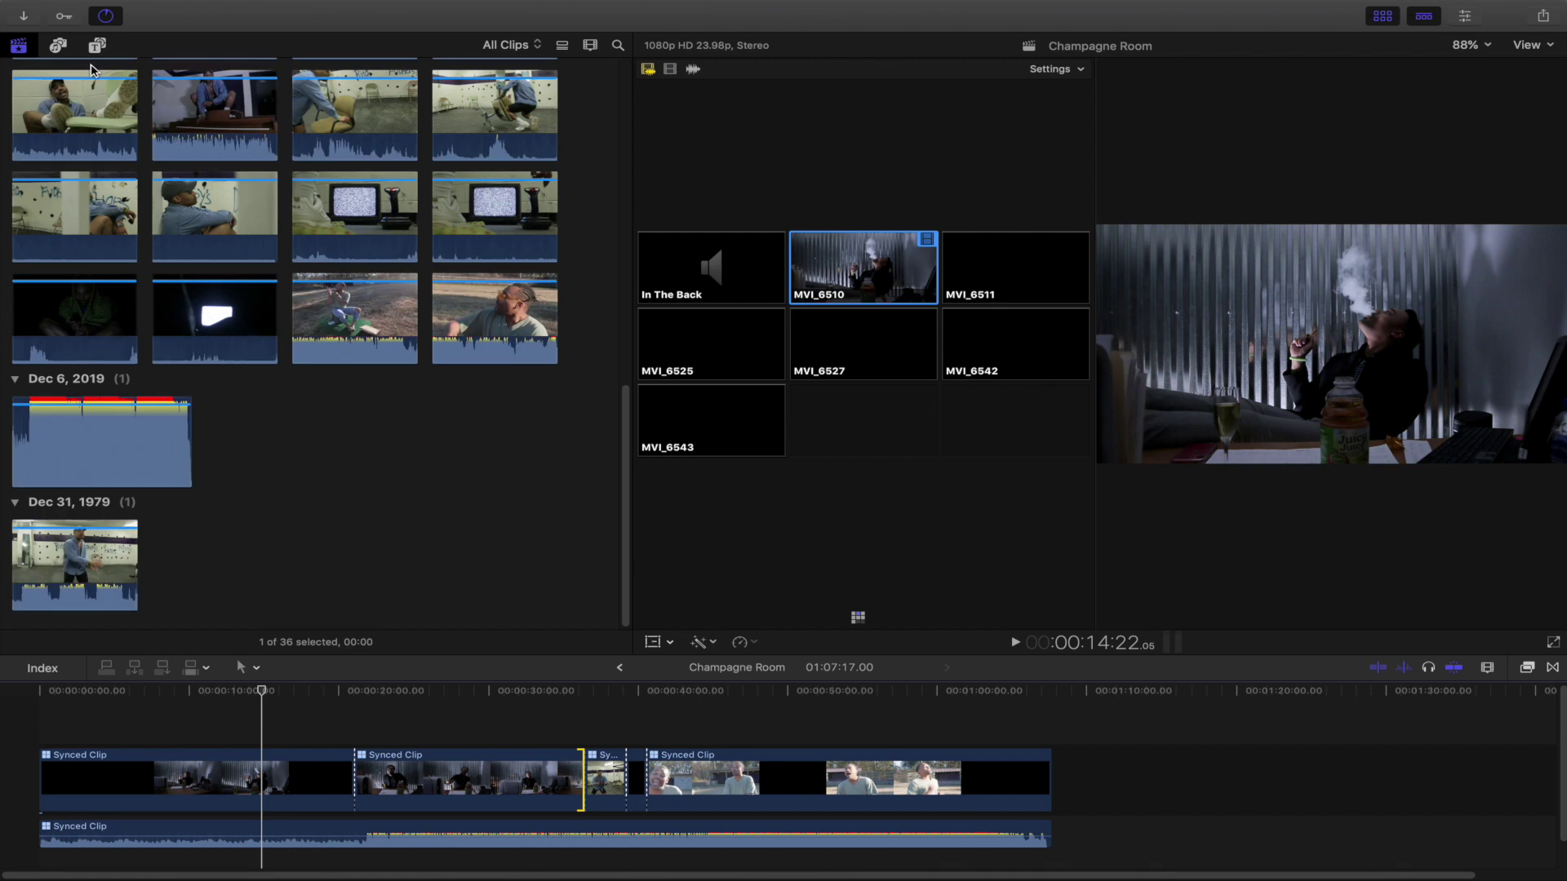
scroll(266, 535, up, 10)
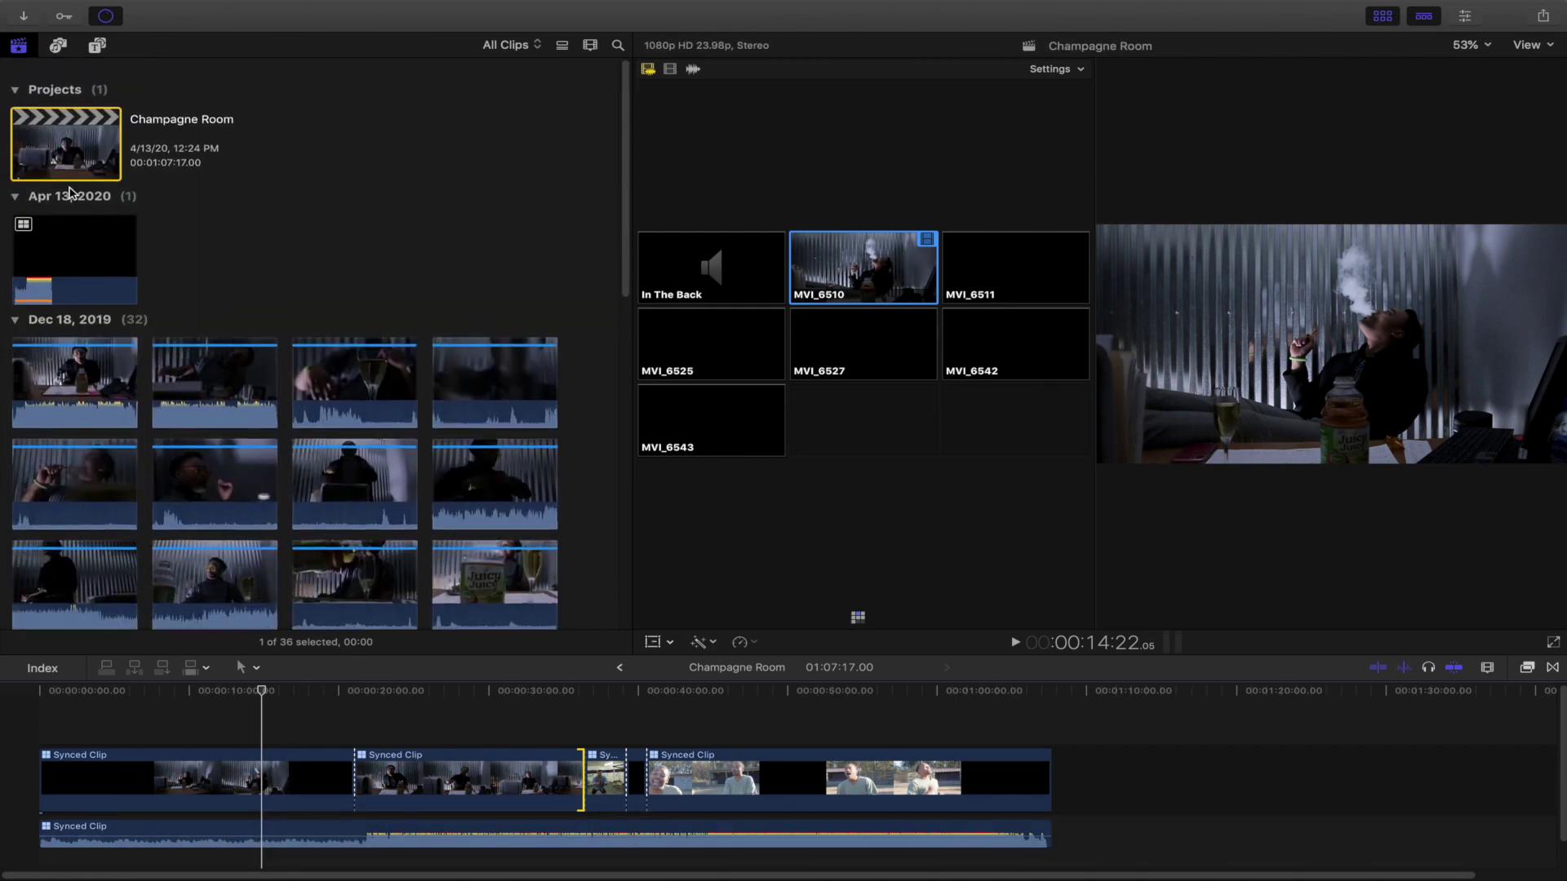
click(17, 45)
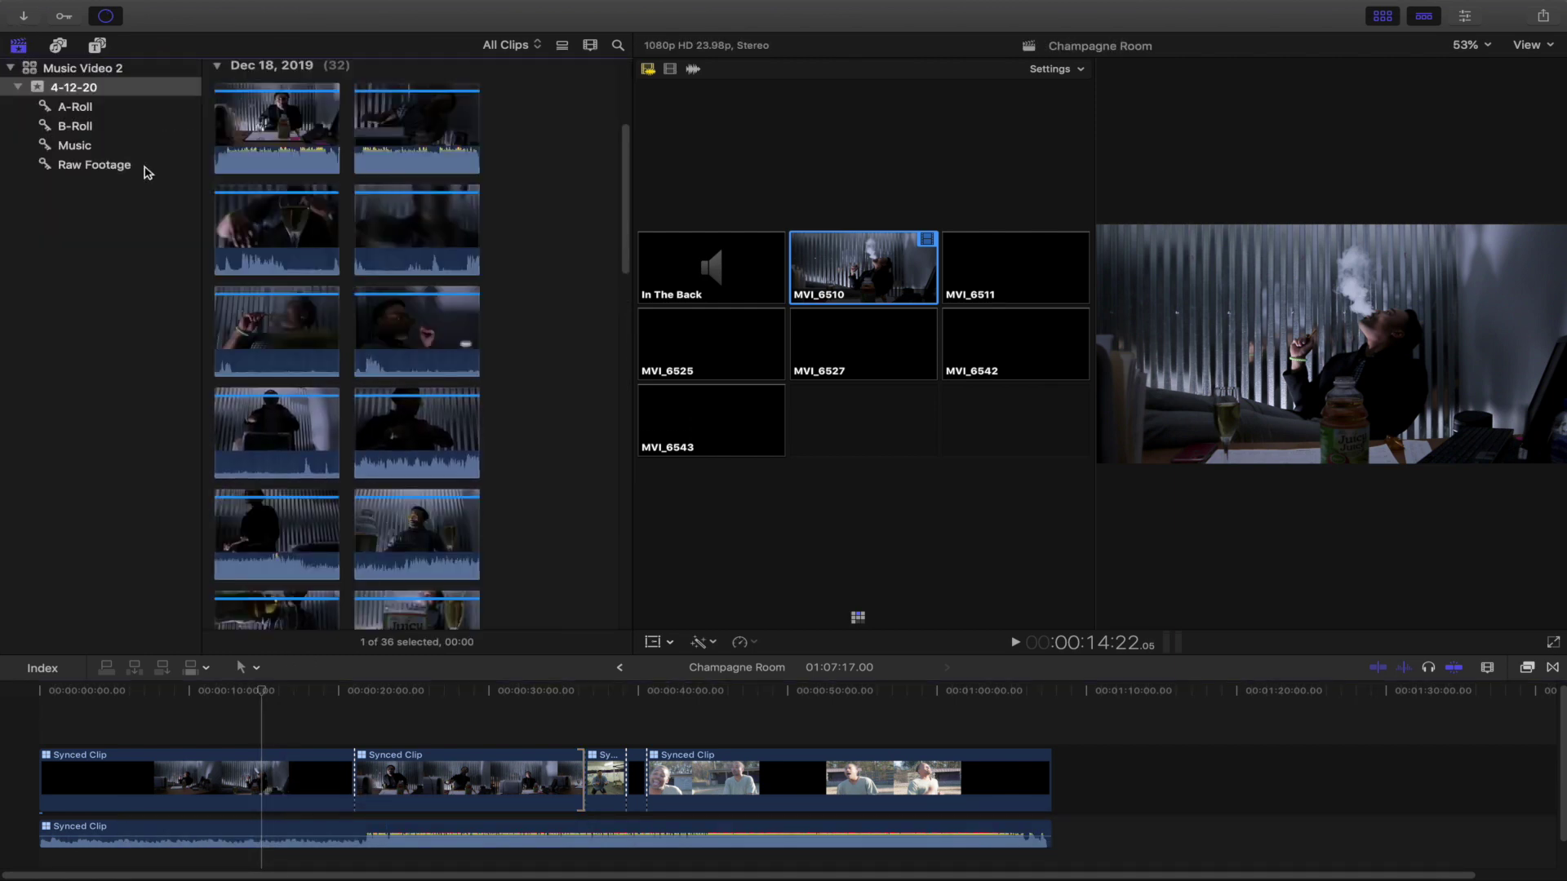
Mark a 05:07 range in the B-Roll clip MVI_6520 from about 05:21:59:17 and connect it above the timeline at 00:00:14:22.
click(115, 129)
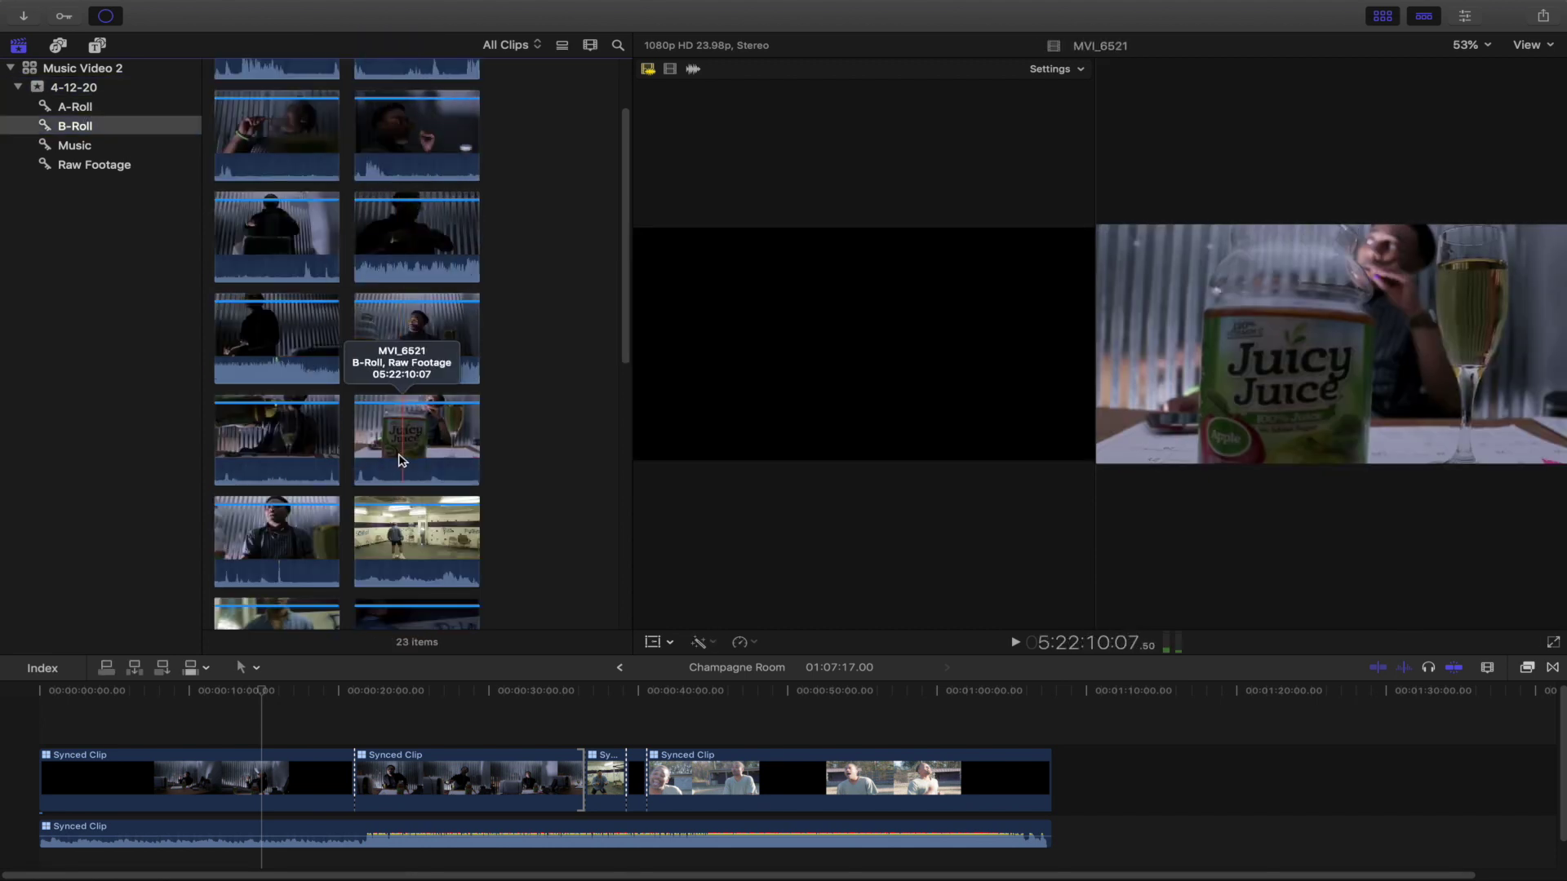
click(236, 436)
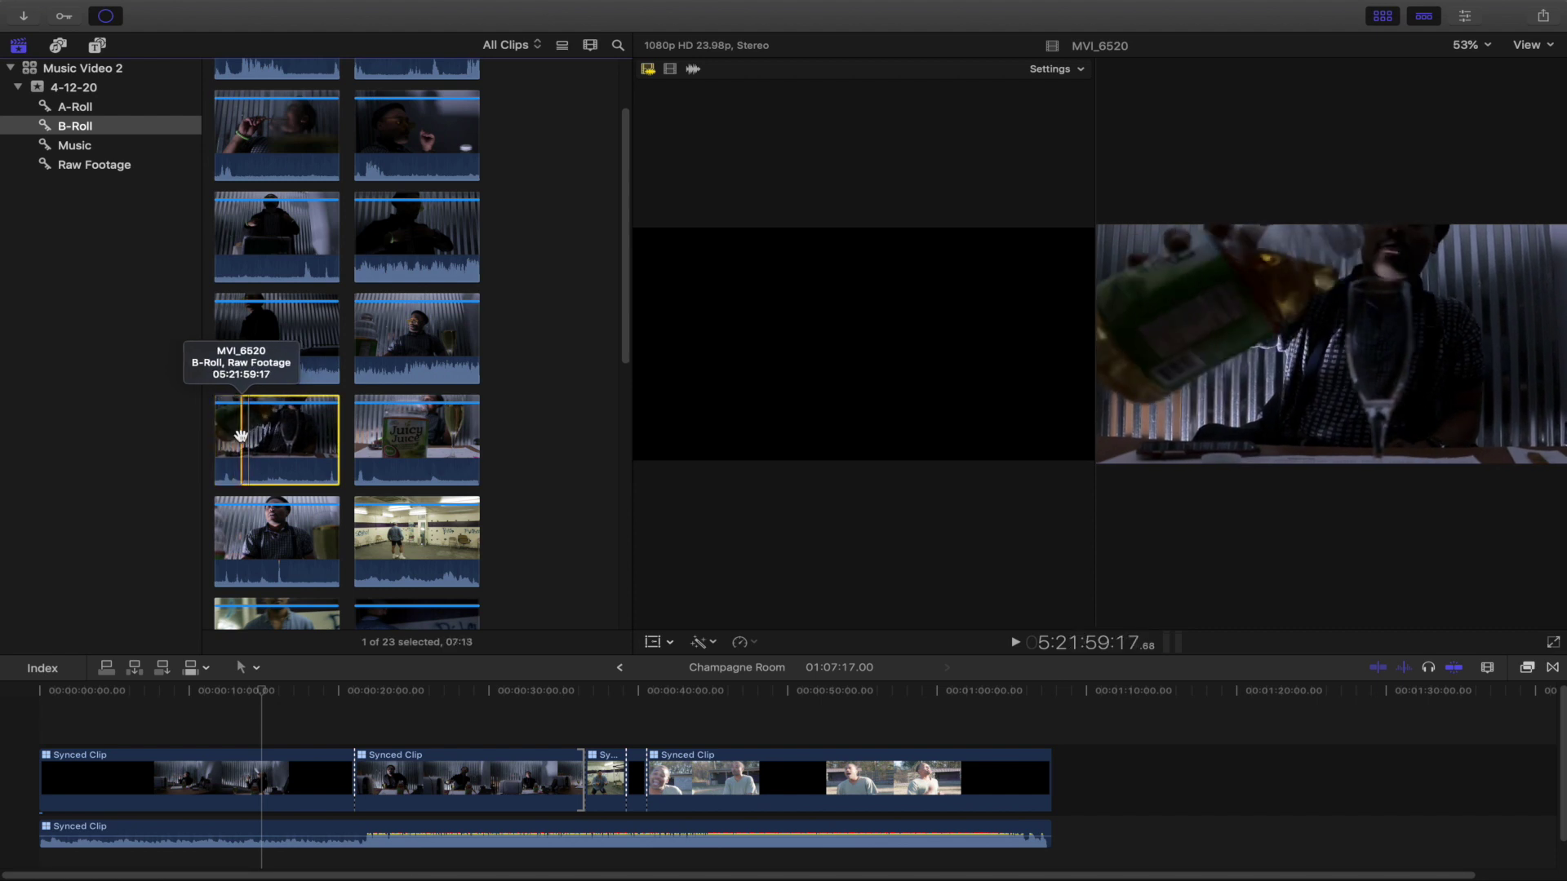
key(i)
key(o)
drag(309, 437, 262, 693)
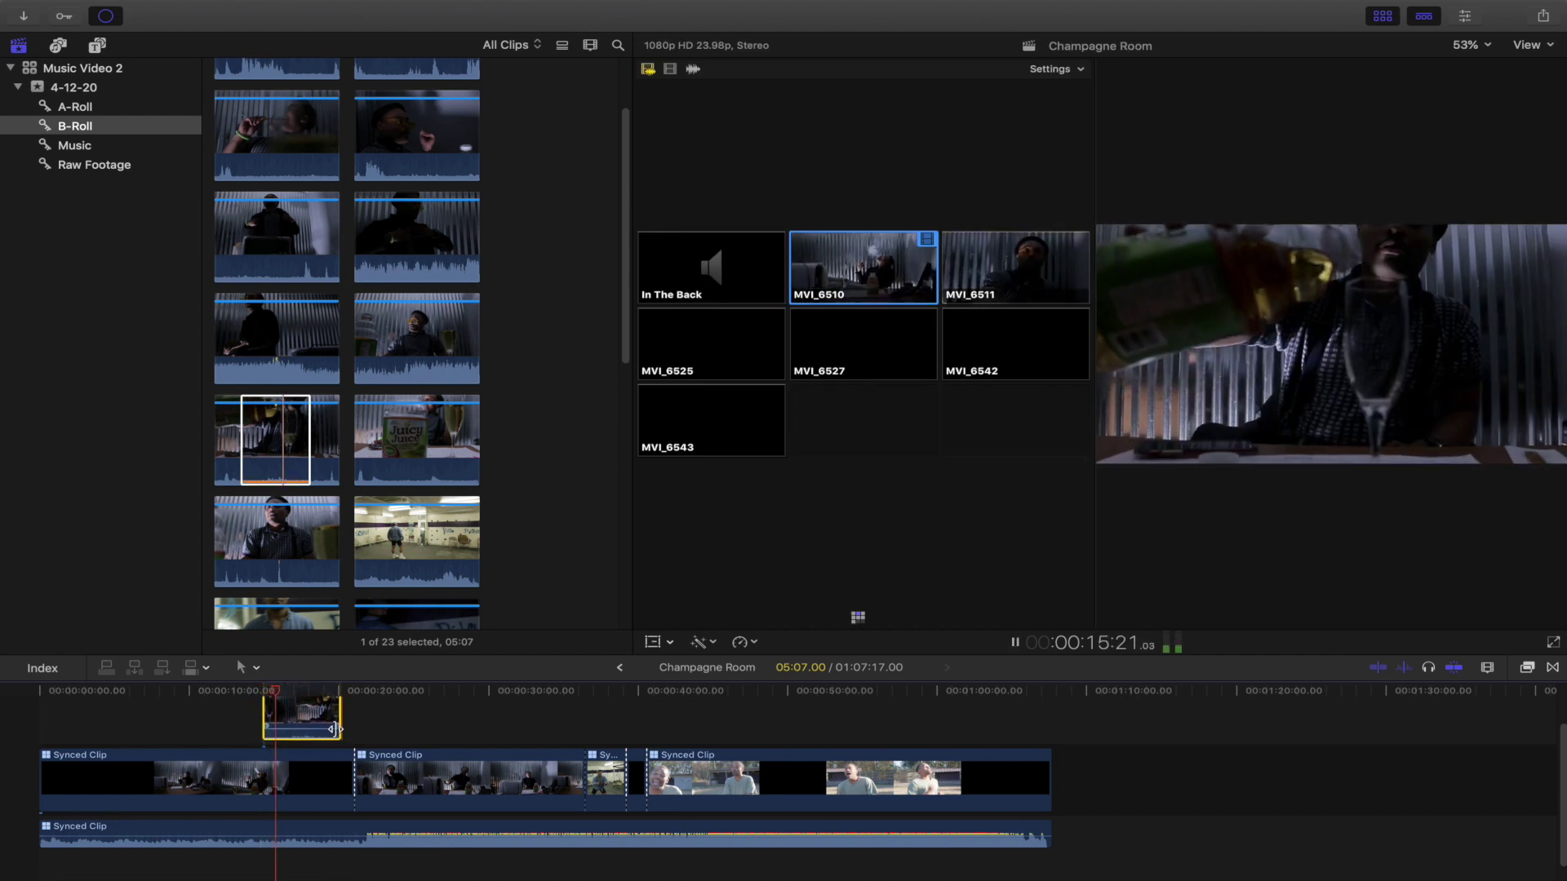
Trim the start of the connected MVI_6520 clip to about 00:00:17:00 and play it back.
key(space)
drag(263, 718, 294, 718)
key(space)
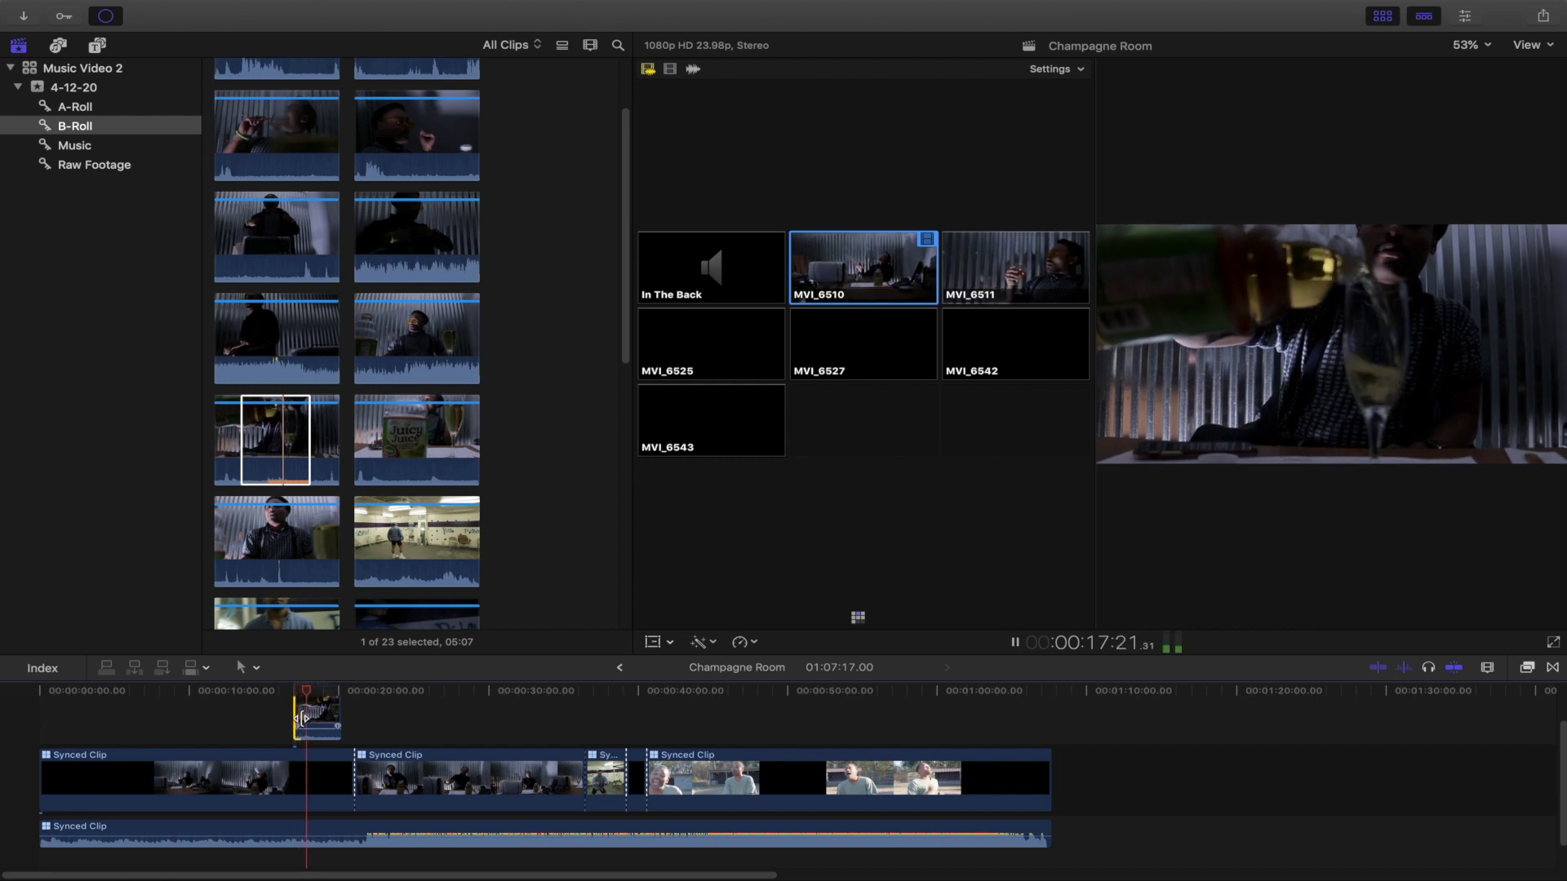
Trim the end of the connected MVI_6520 clip to about 00:00:19:10 and look through the remaining B-Roll clips.
key(space)
drag(340, 721, 330, 721)
scroll(396, 527, down, 2)
click(404, 477)
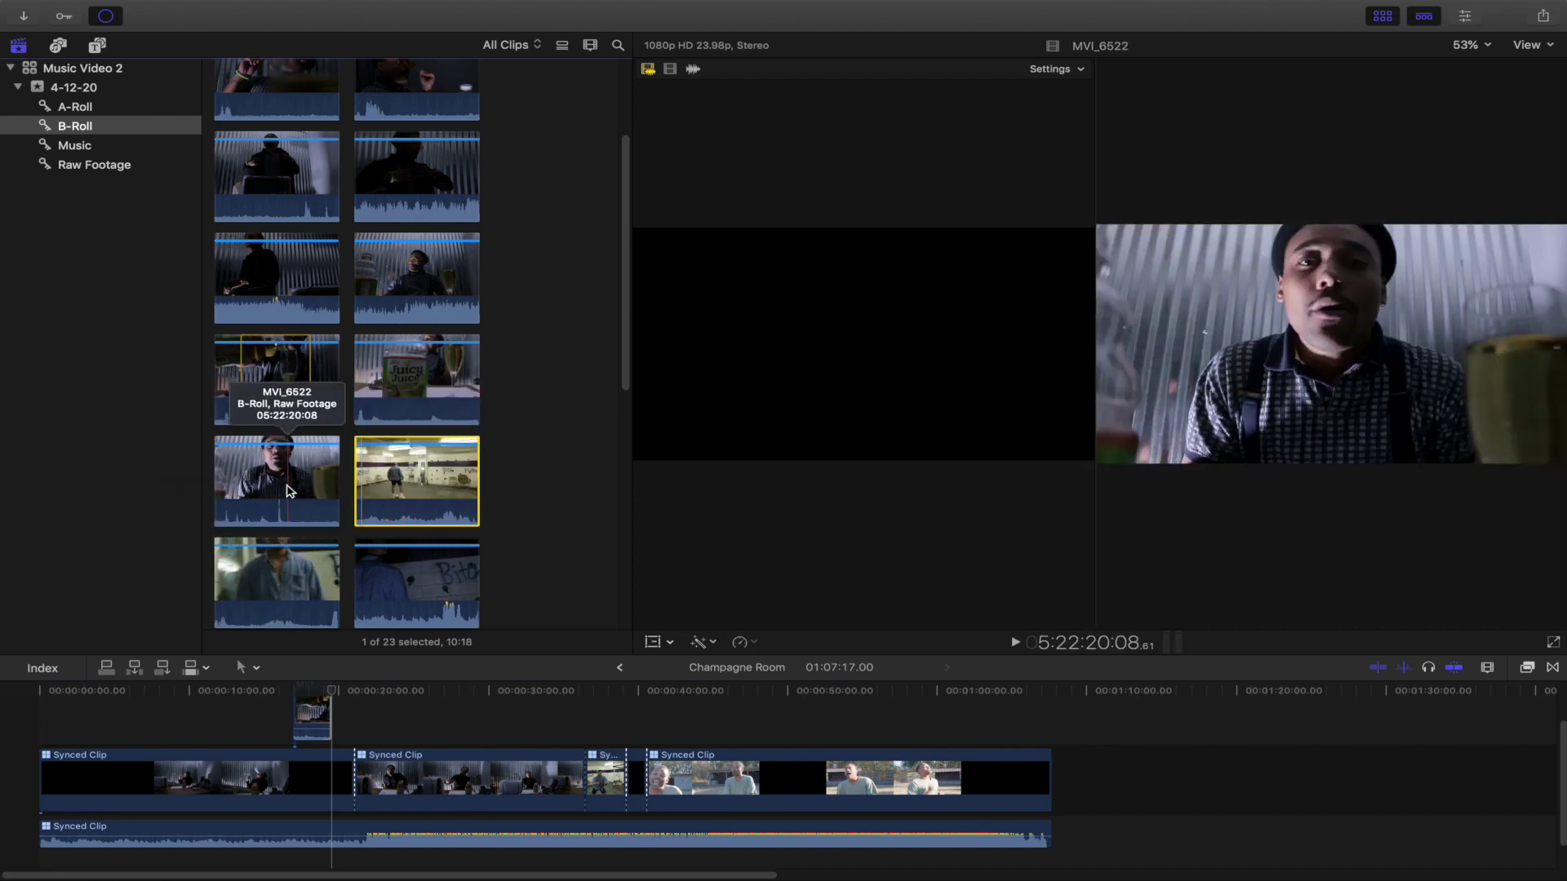
scroll(269, 494, down, 5)
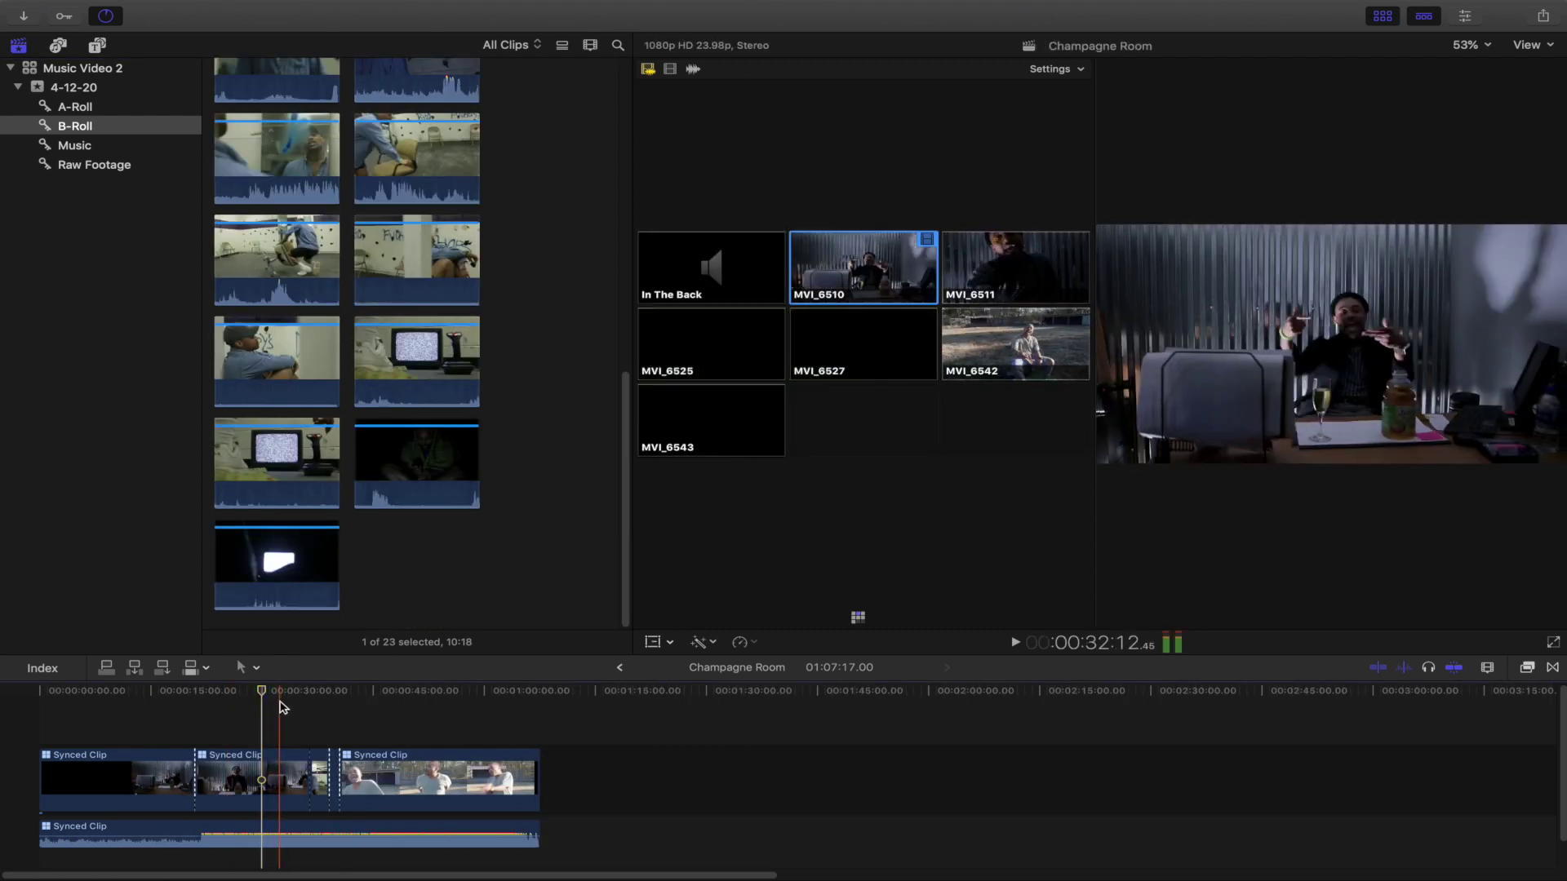
Place the playhead at 00:00:23:13, near the start of the second synced section.
click(246, 691)
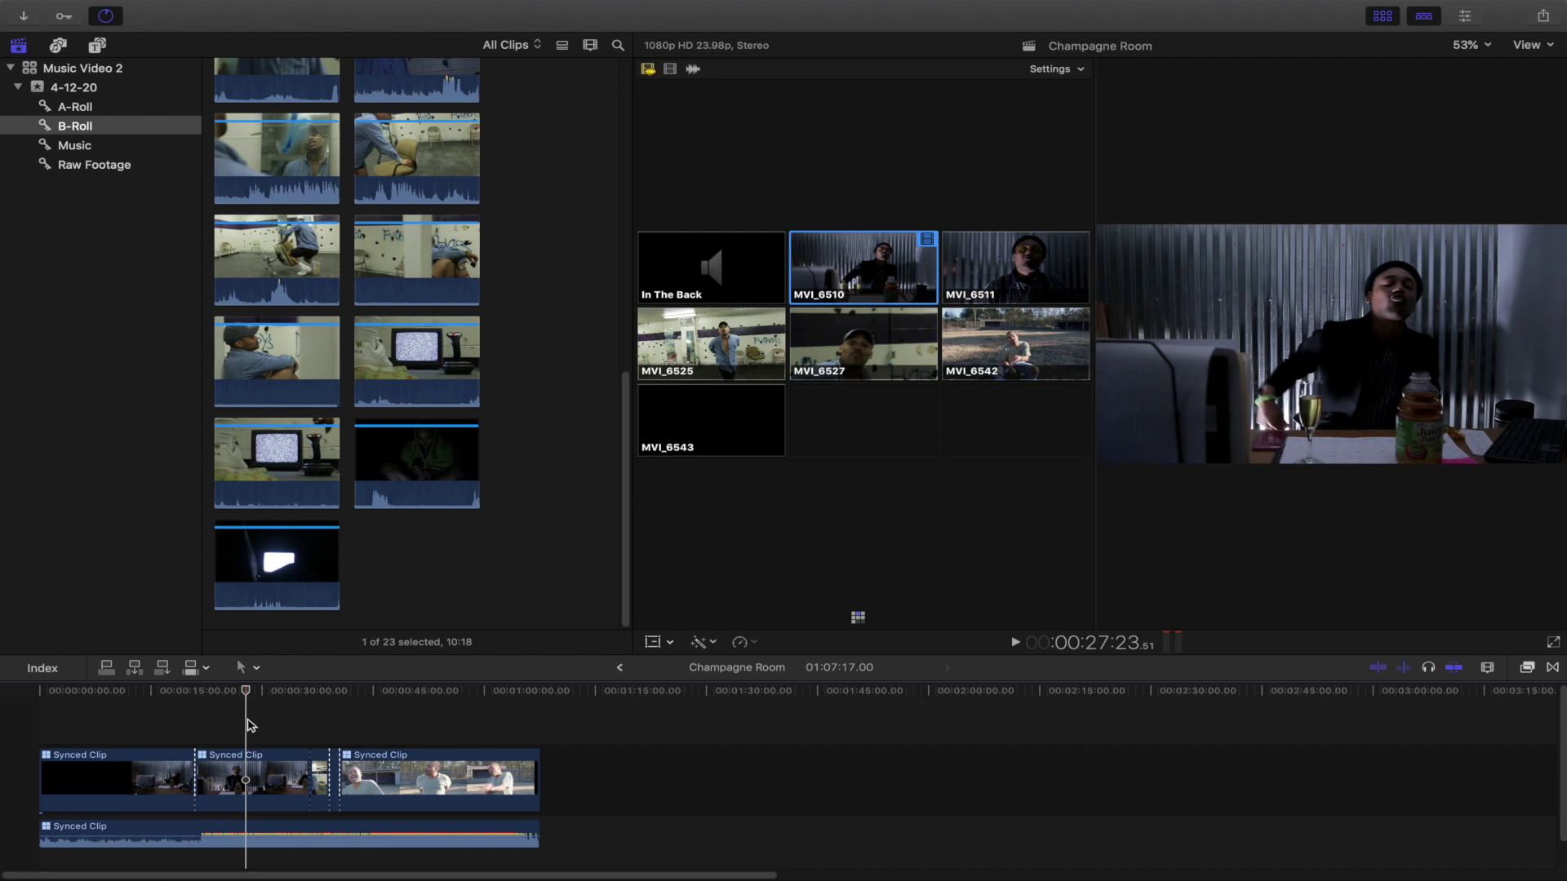
click(313, 834)
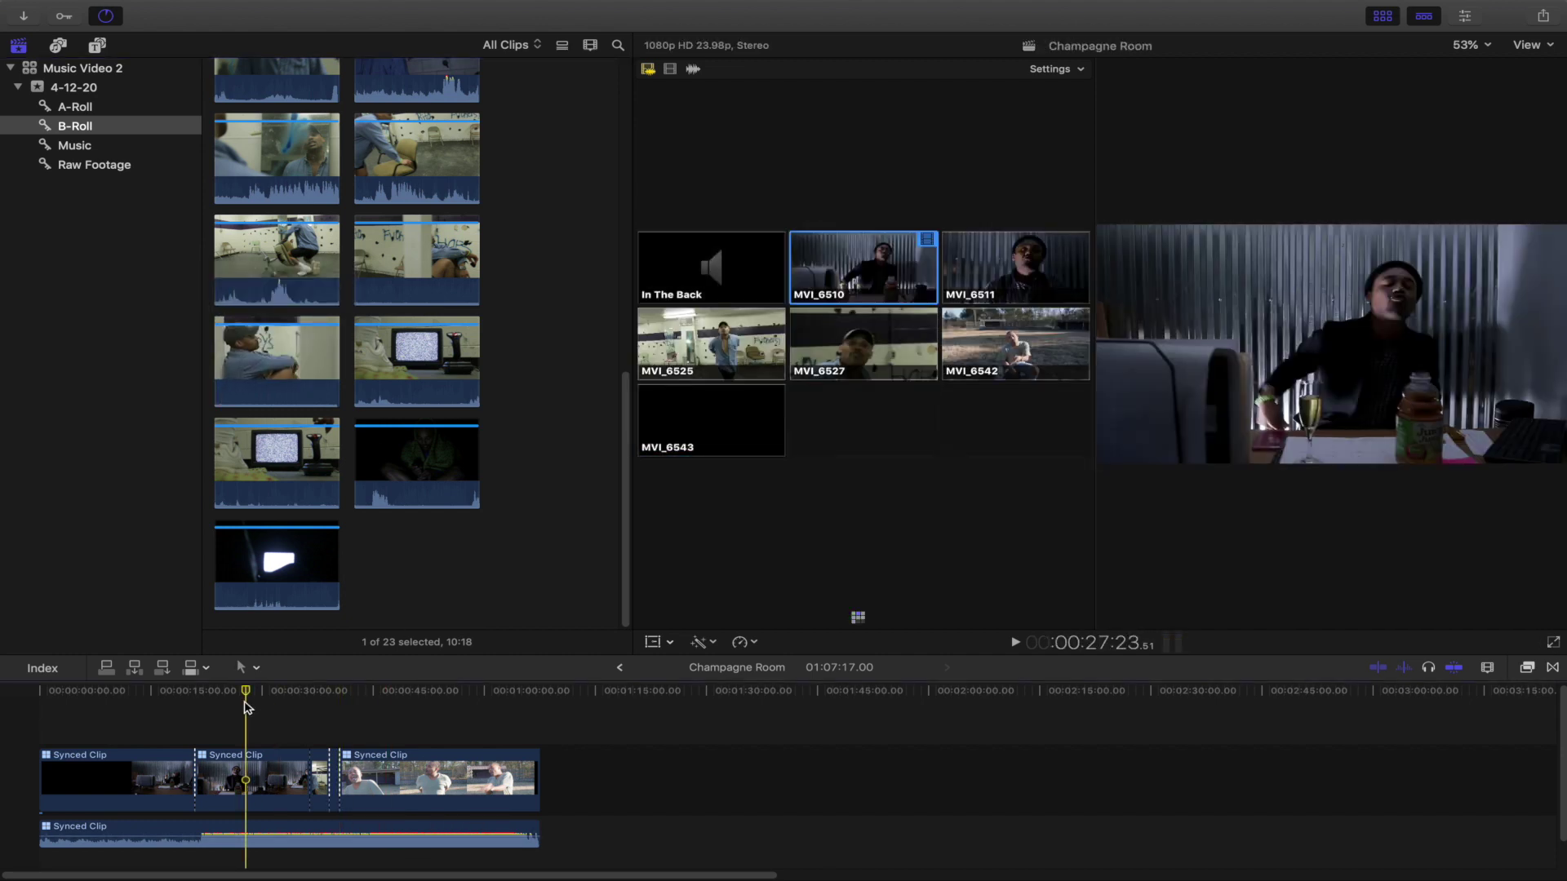
drag(246, 690, 240, 688)
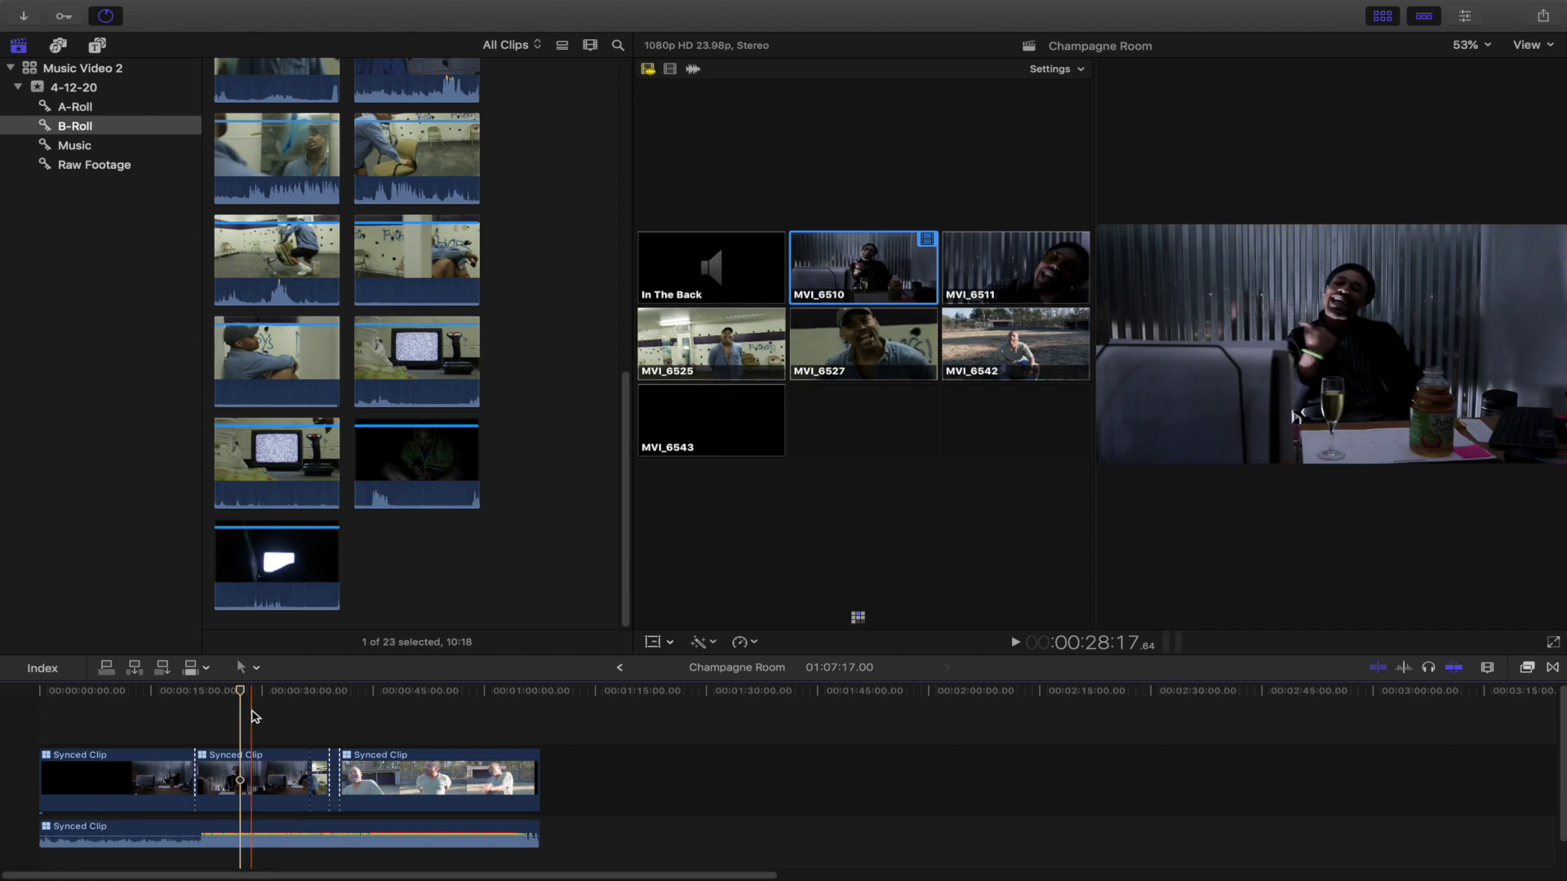
mouse_move(239, 692)
mouse_down()
mouse_move(210, 691)
mouse_move(226, 696)
mouse_up()
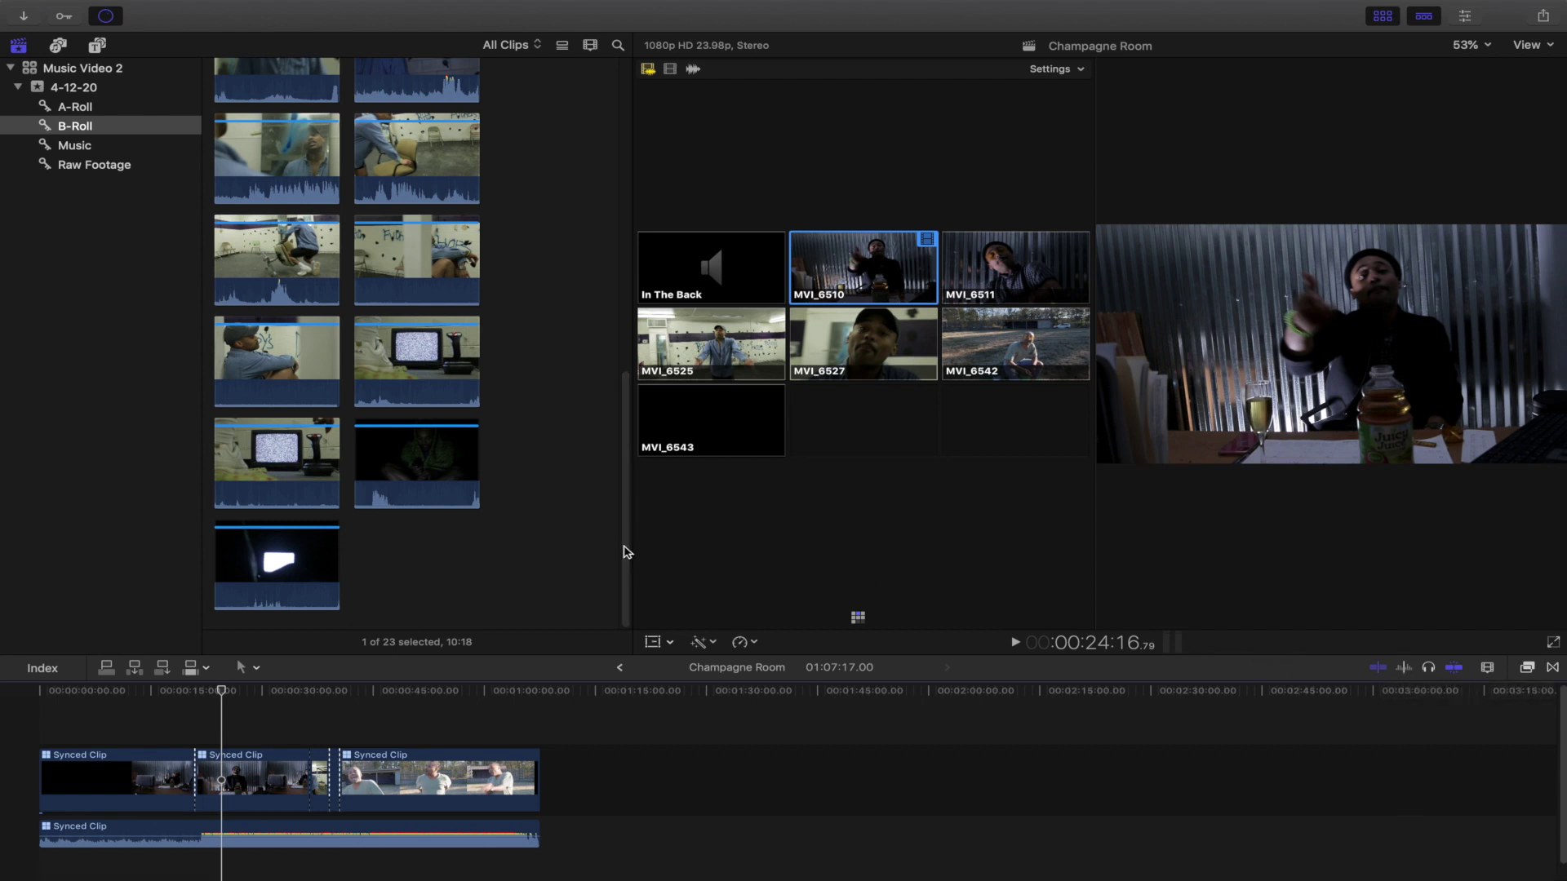
click(218, 695)
drag(217, 695, 214, 693)
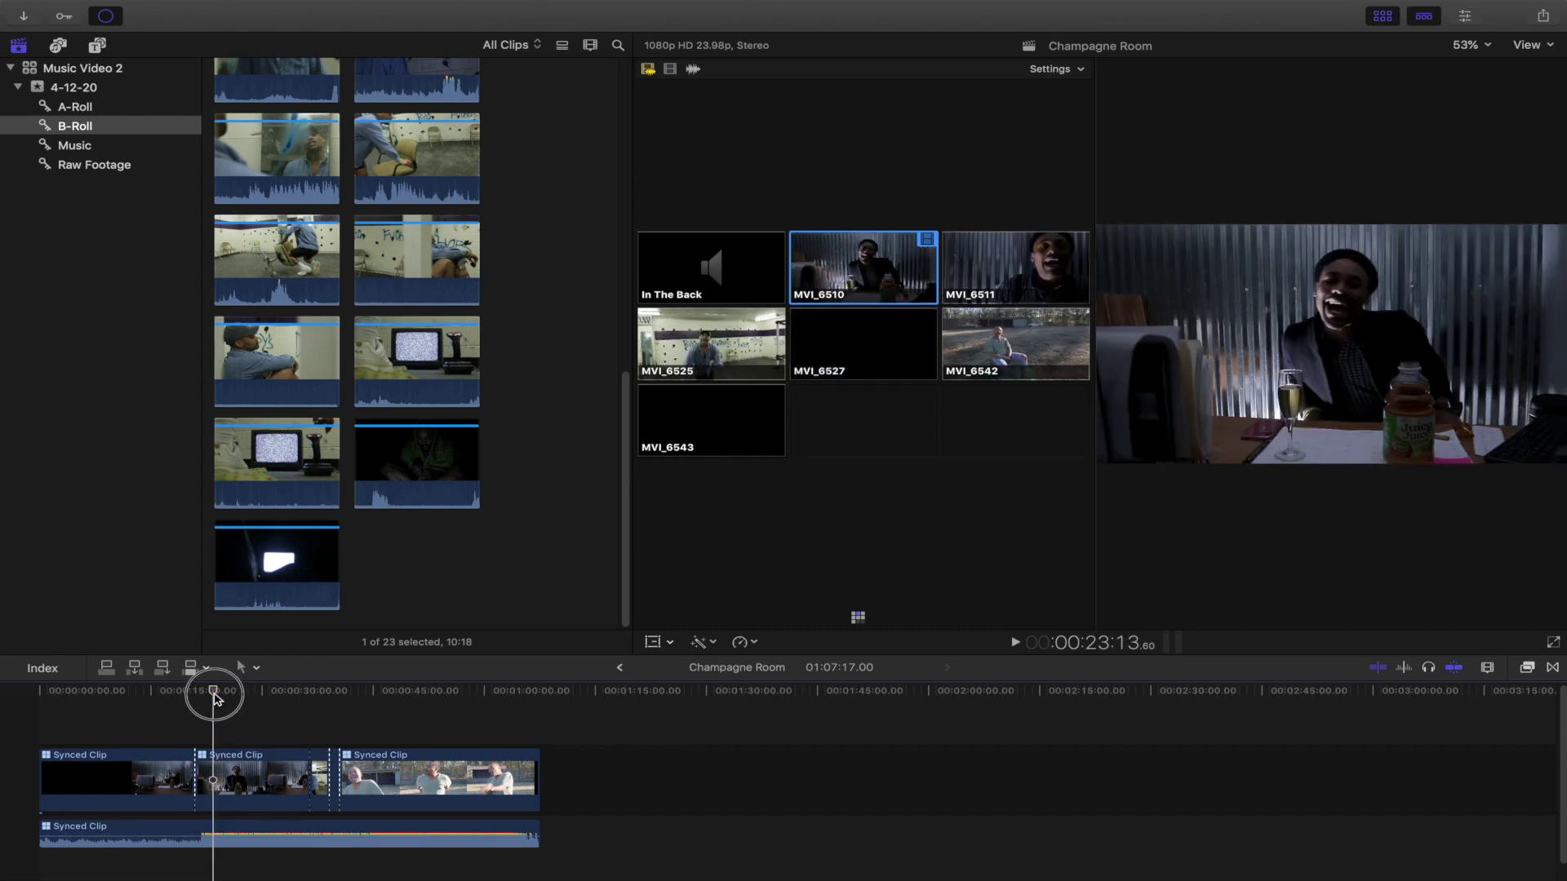